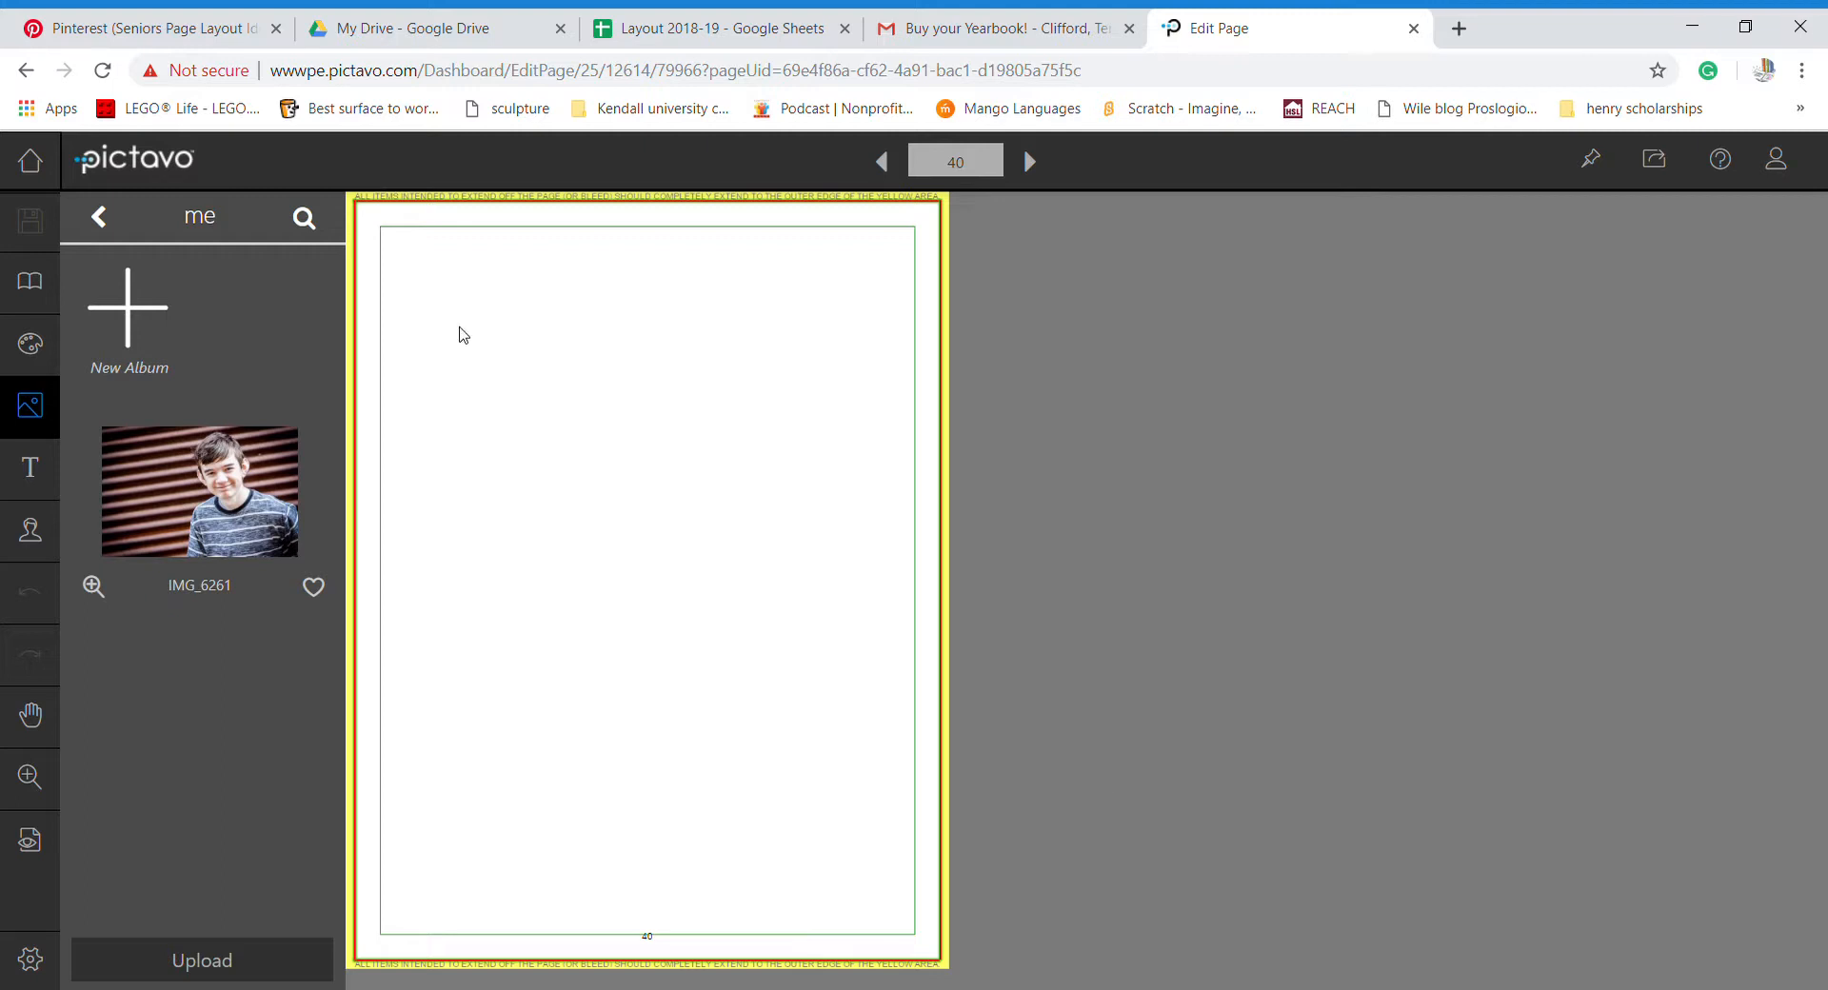
# - Review the senior layout pins on the Seniors Page Layout Ideas board, then return to Pictavo
pyautogui.click(152, 36)
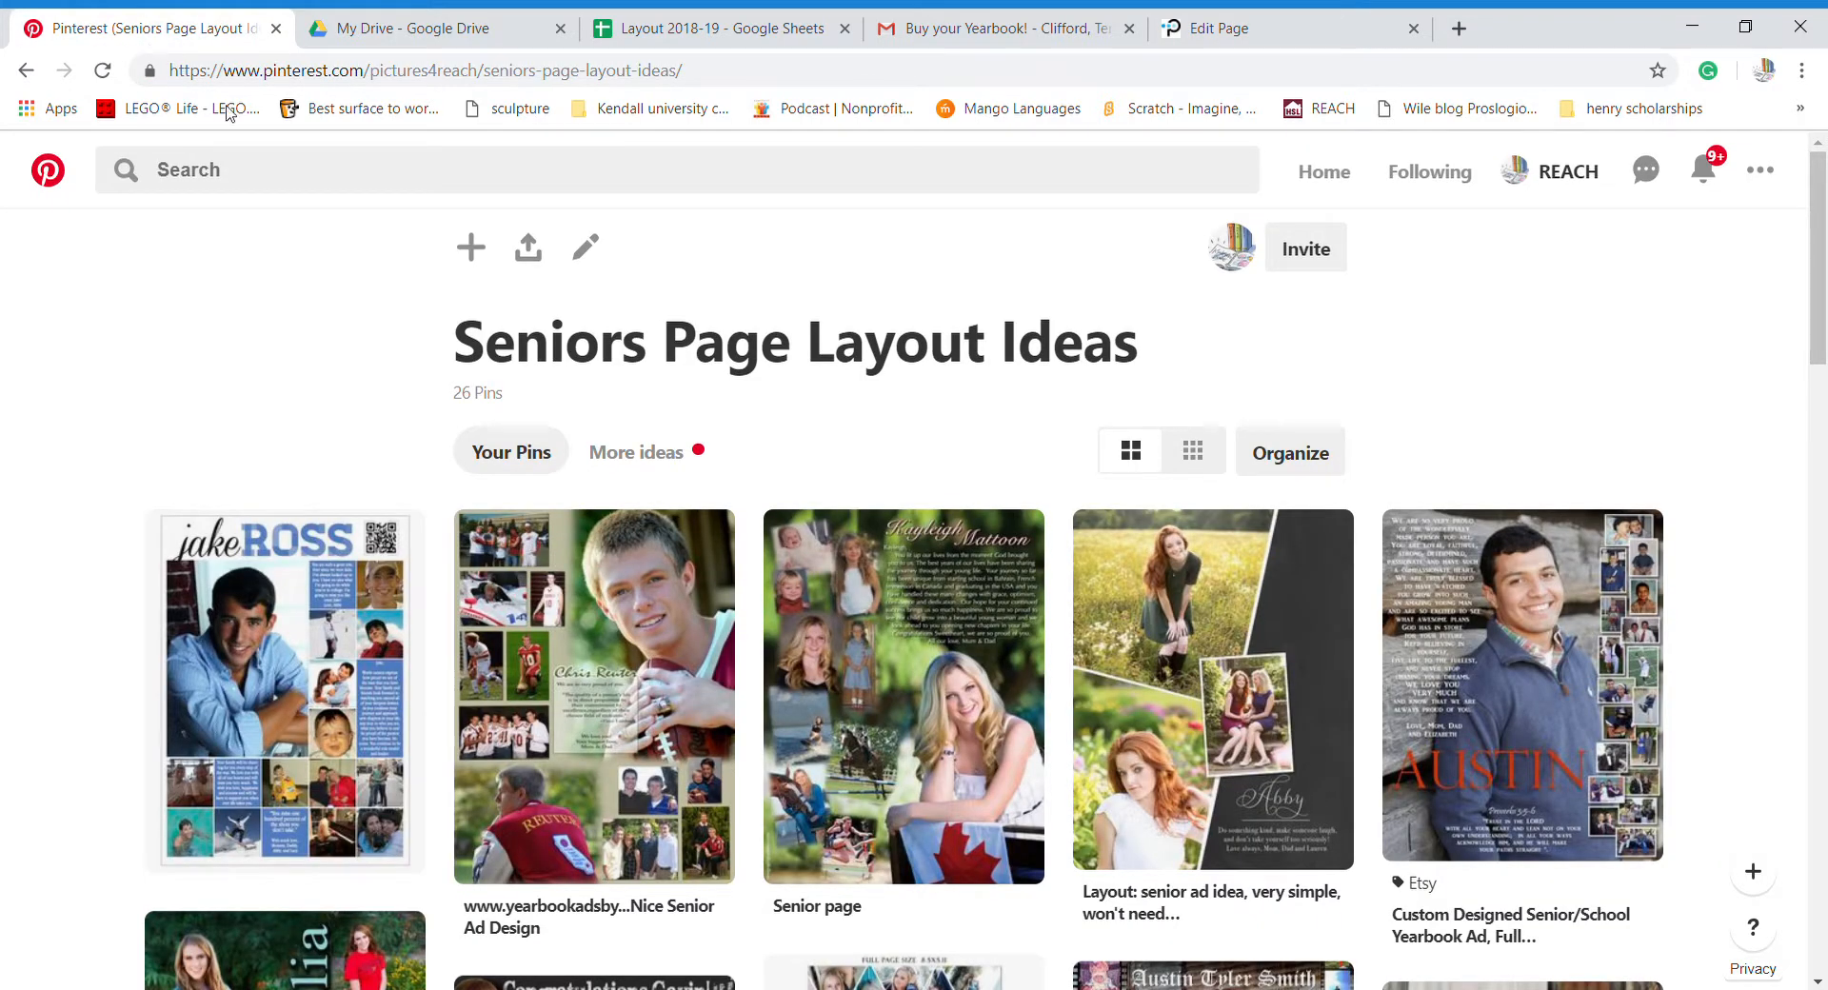
pyautogui.moveTo(1194, 647)
pyautogui.click(1231, 36)
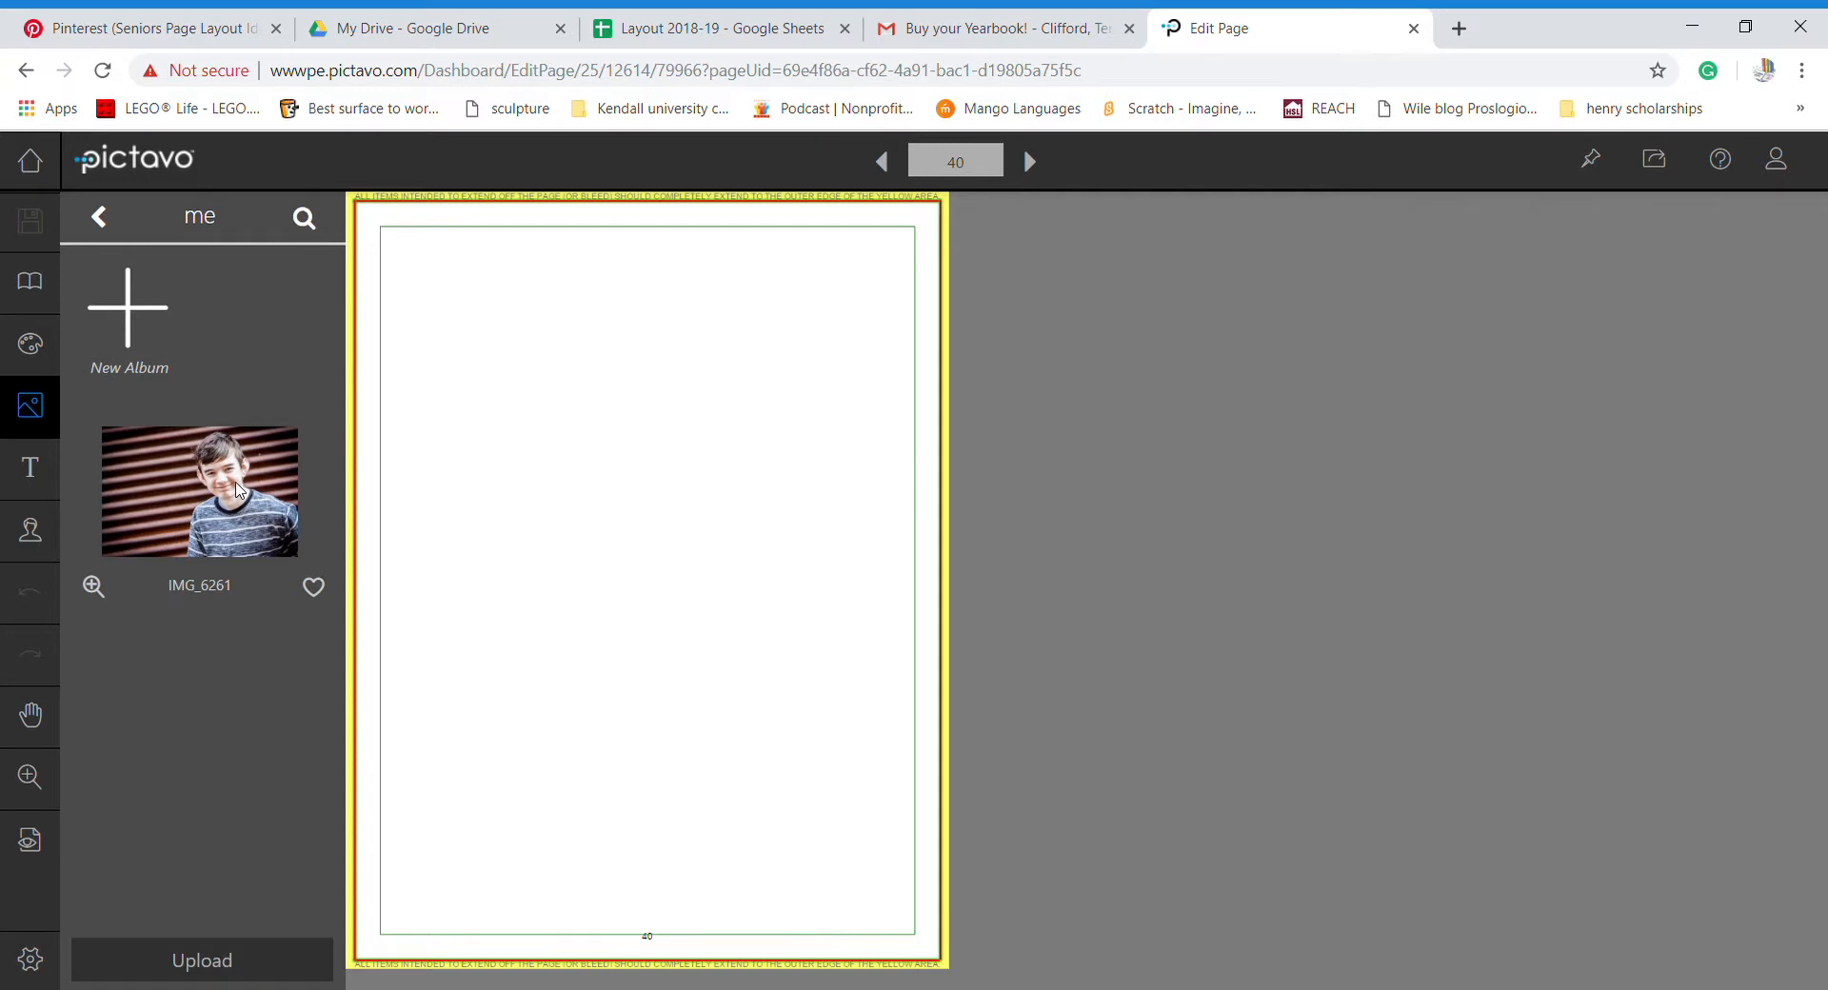
# - Go back up to the Seniors folder and reopen the me album to upload 20170416_073146
pyautogui.click(101, 219)
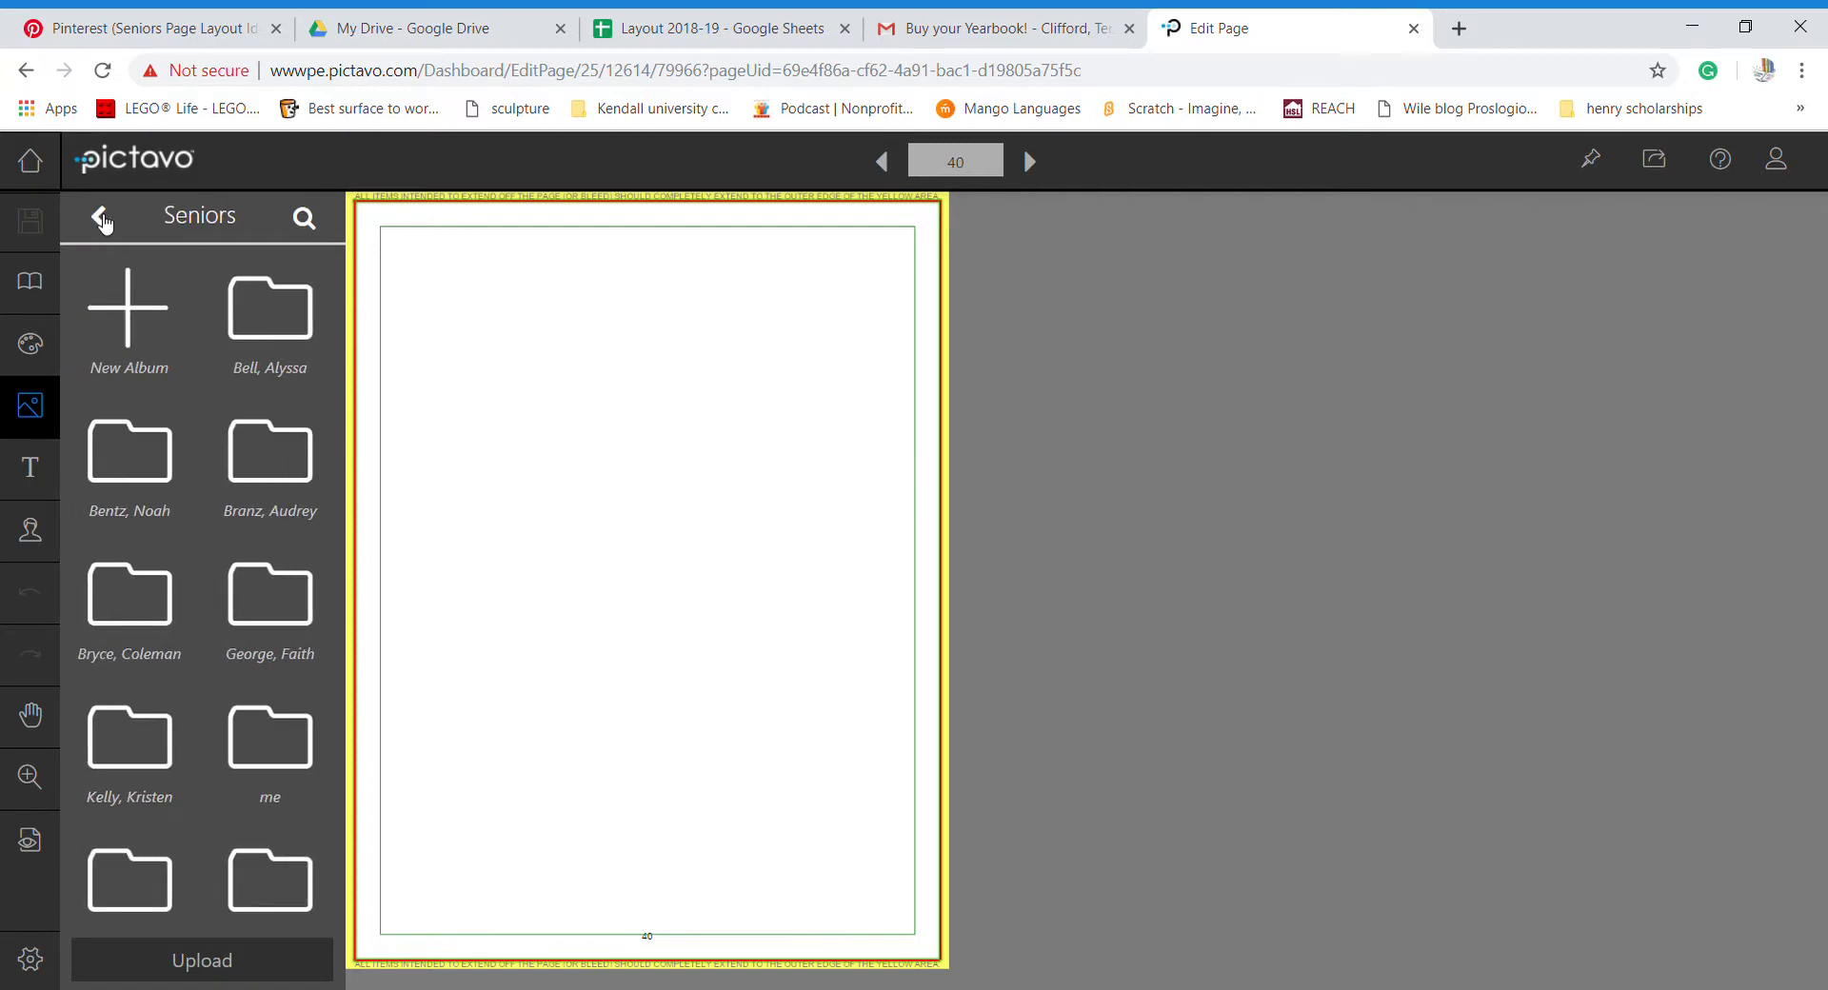
pyautogui.click(101, 219)
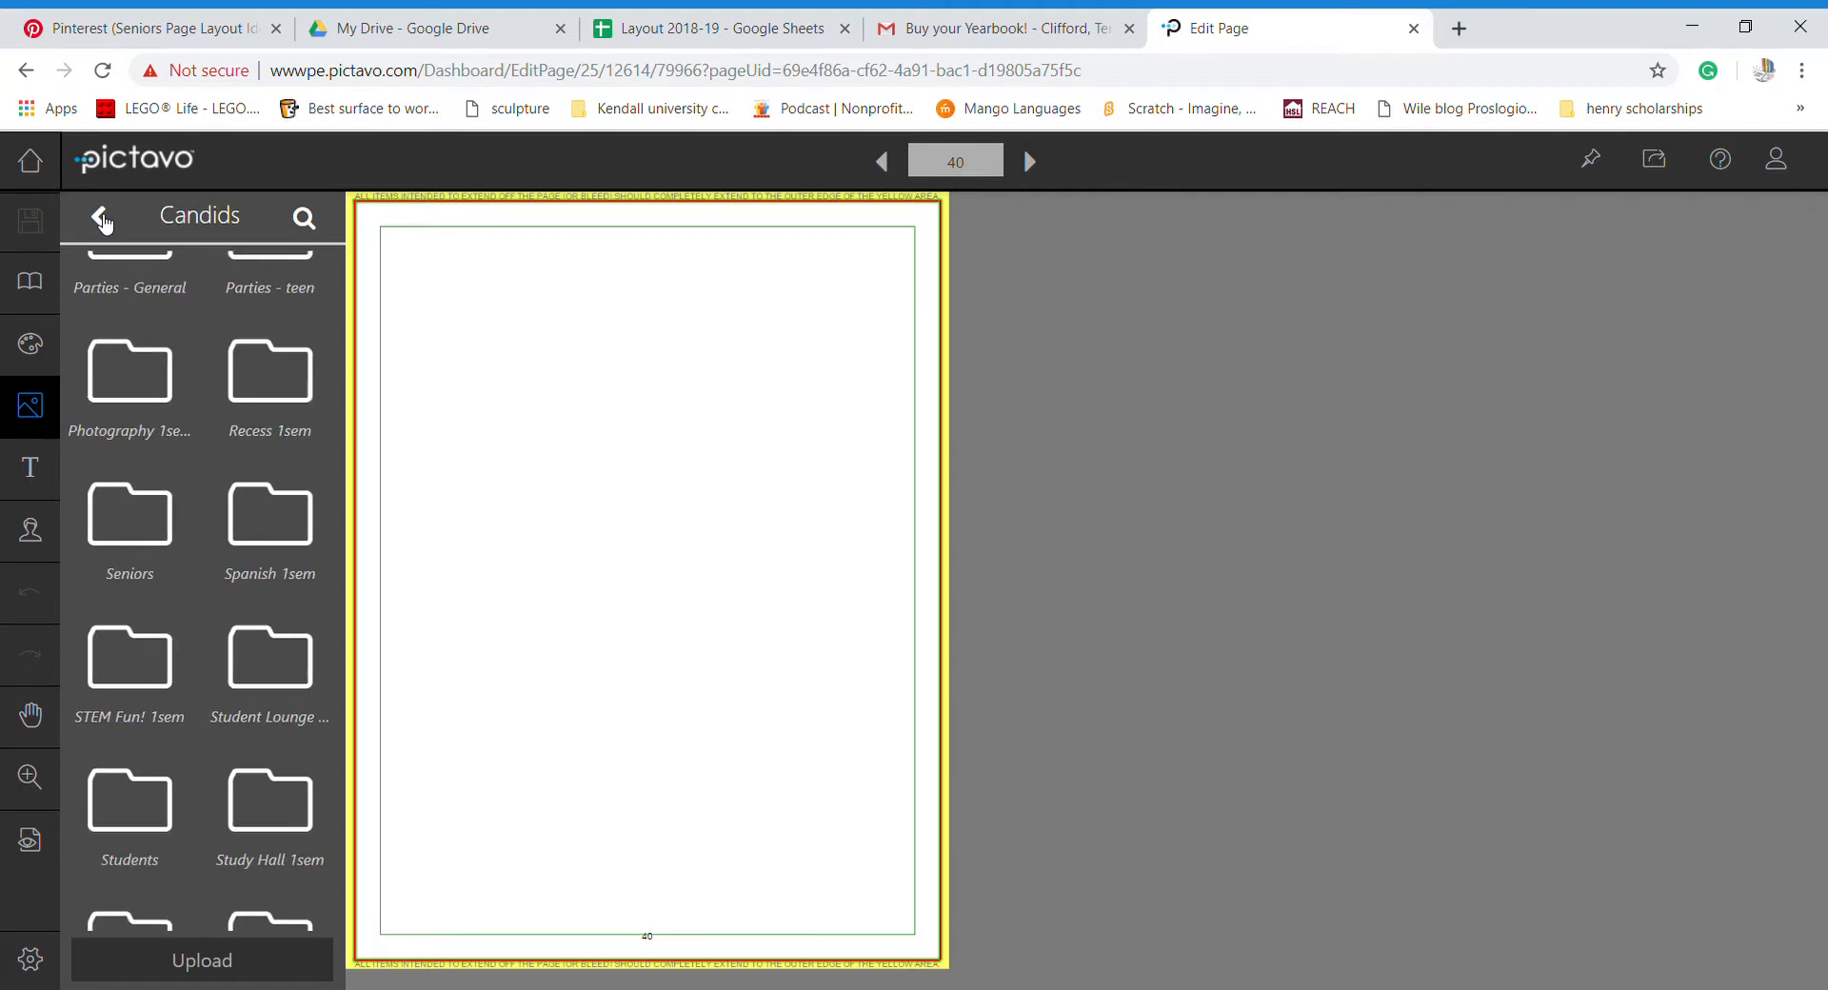
pyautogui.click(139, 546)
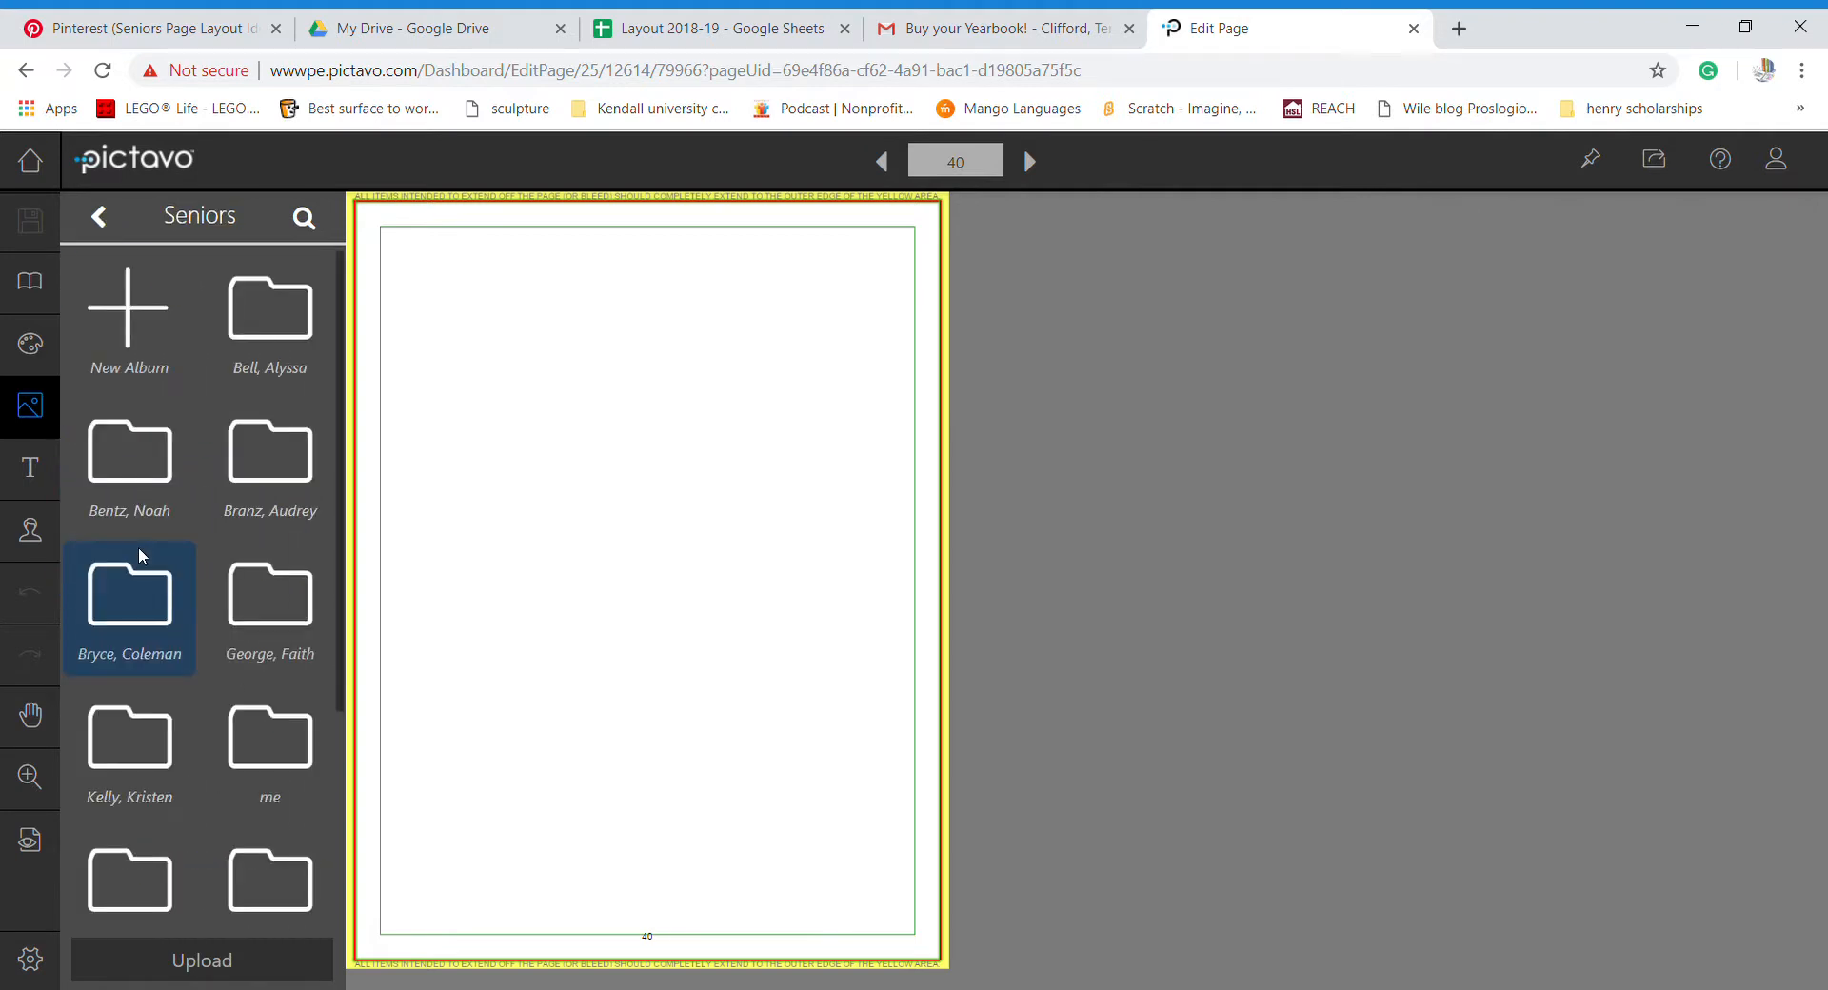
pyautogui.click(271, 754)
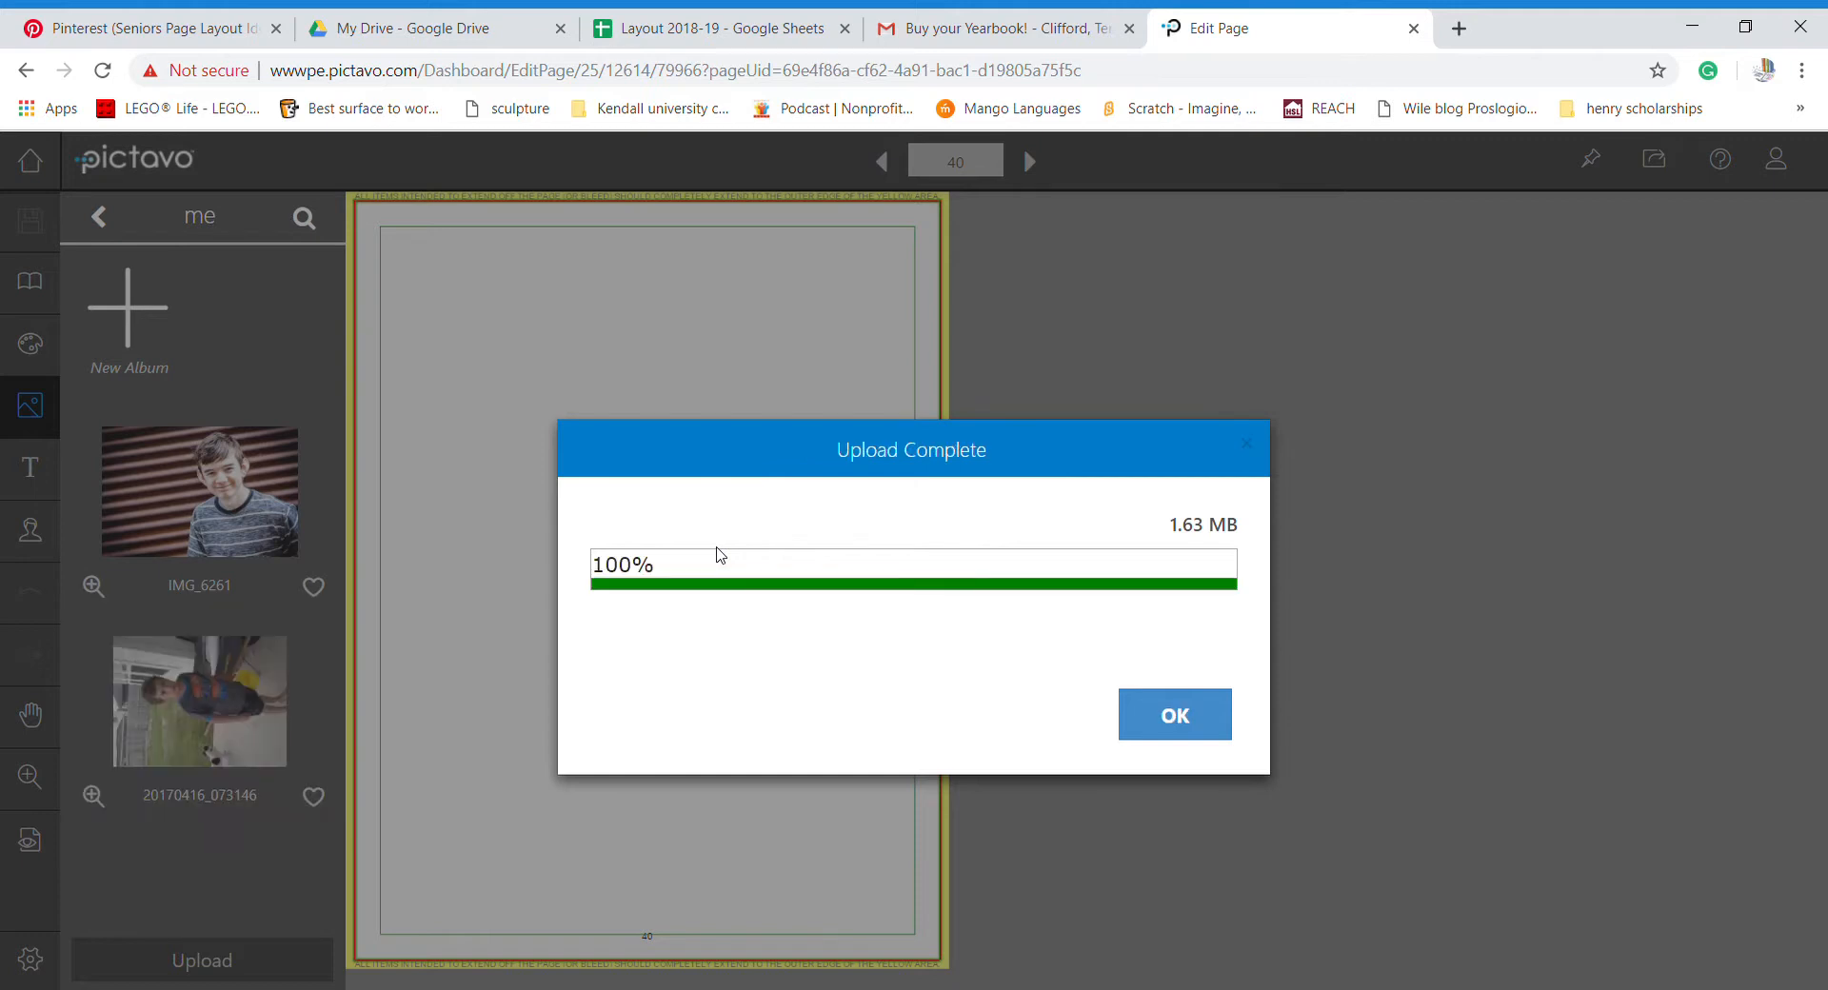
# - Dismiss the Upload Complete notice and go back to the Candids album, scrolling to IMG_6717
pyautogui.click(1176, 722)
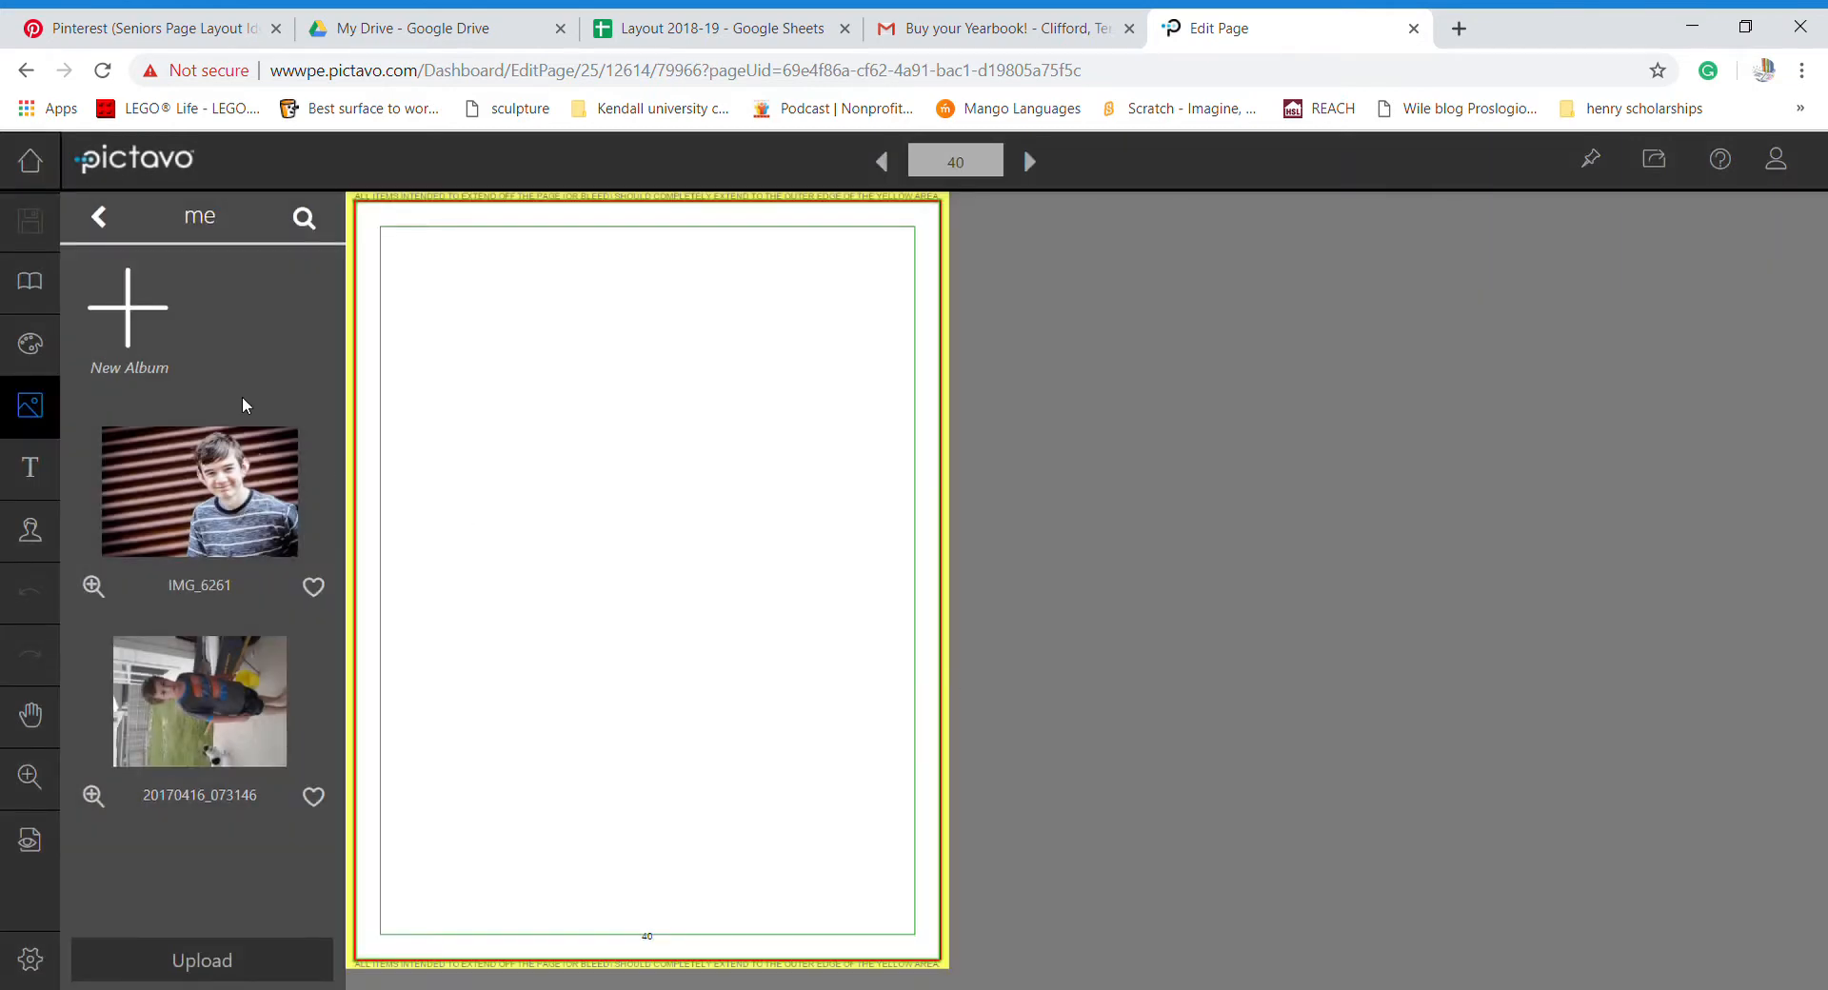
pyautogui.click(100, 217)
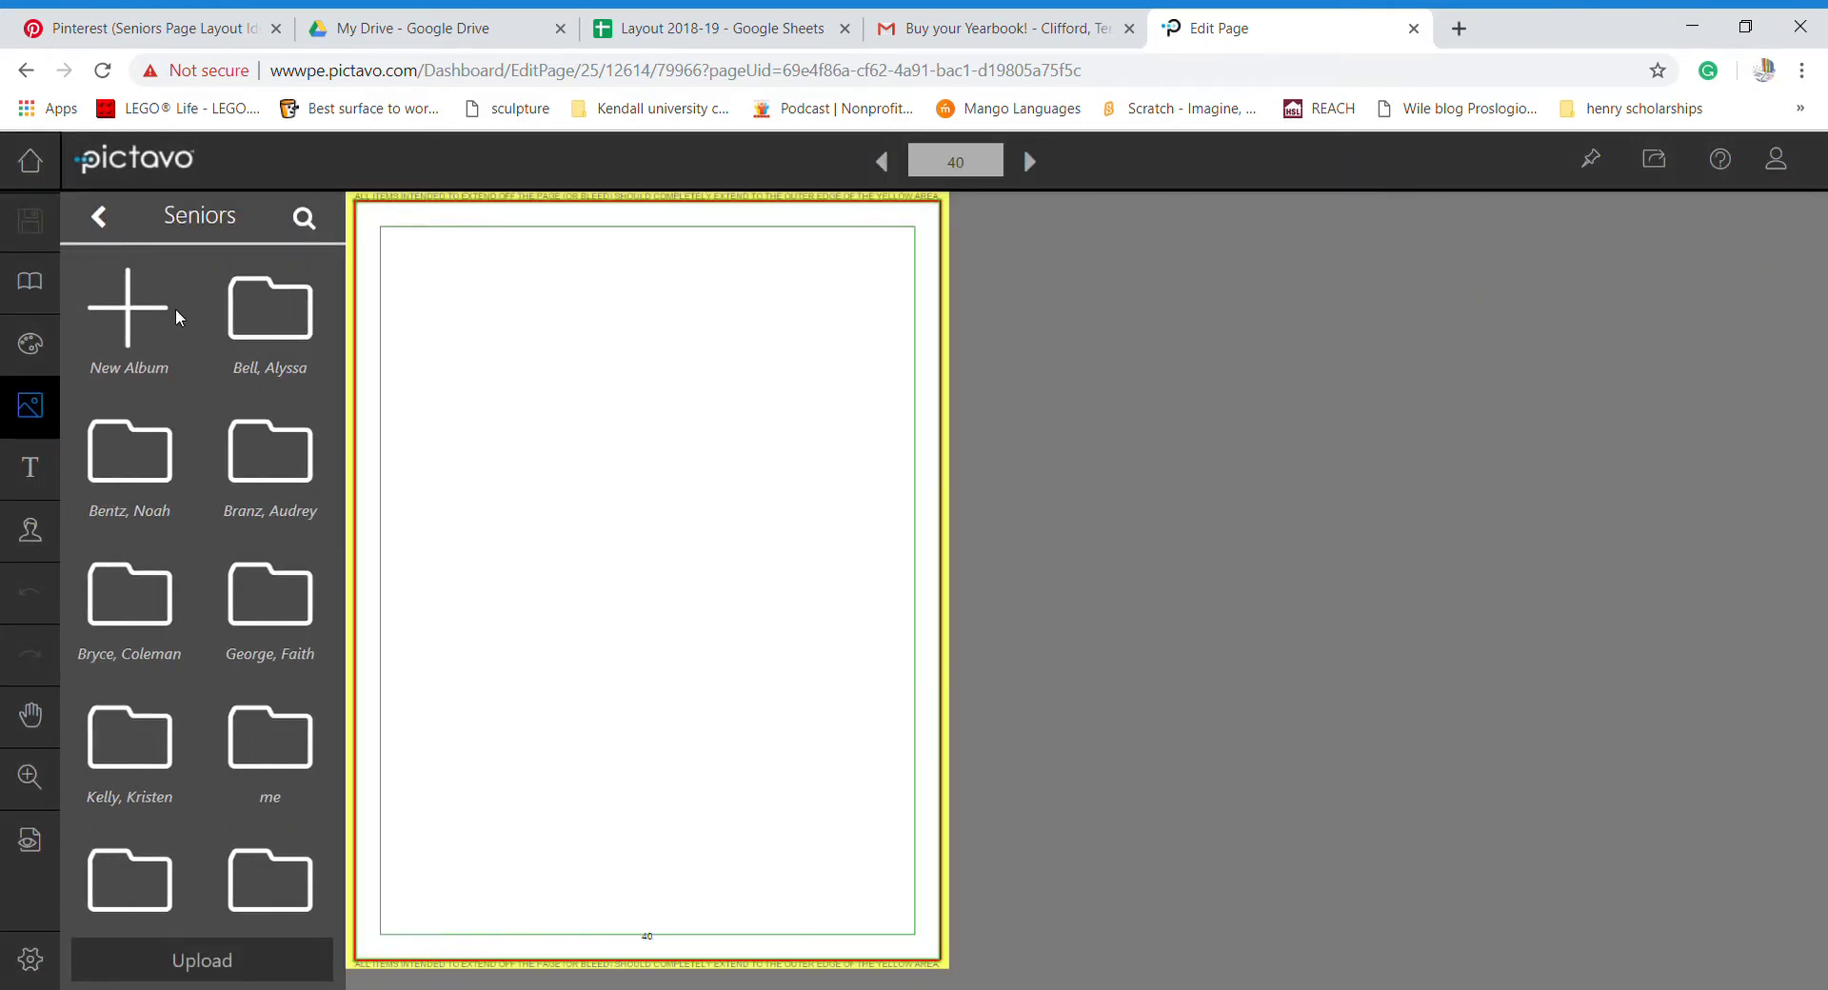
pyautogui.click(100, 217)
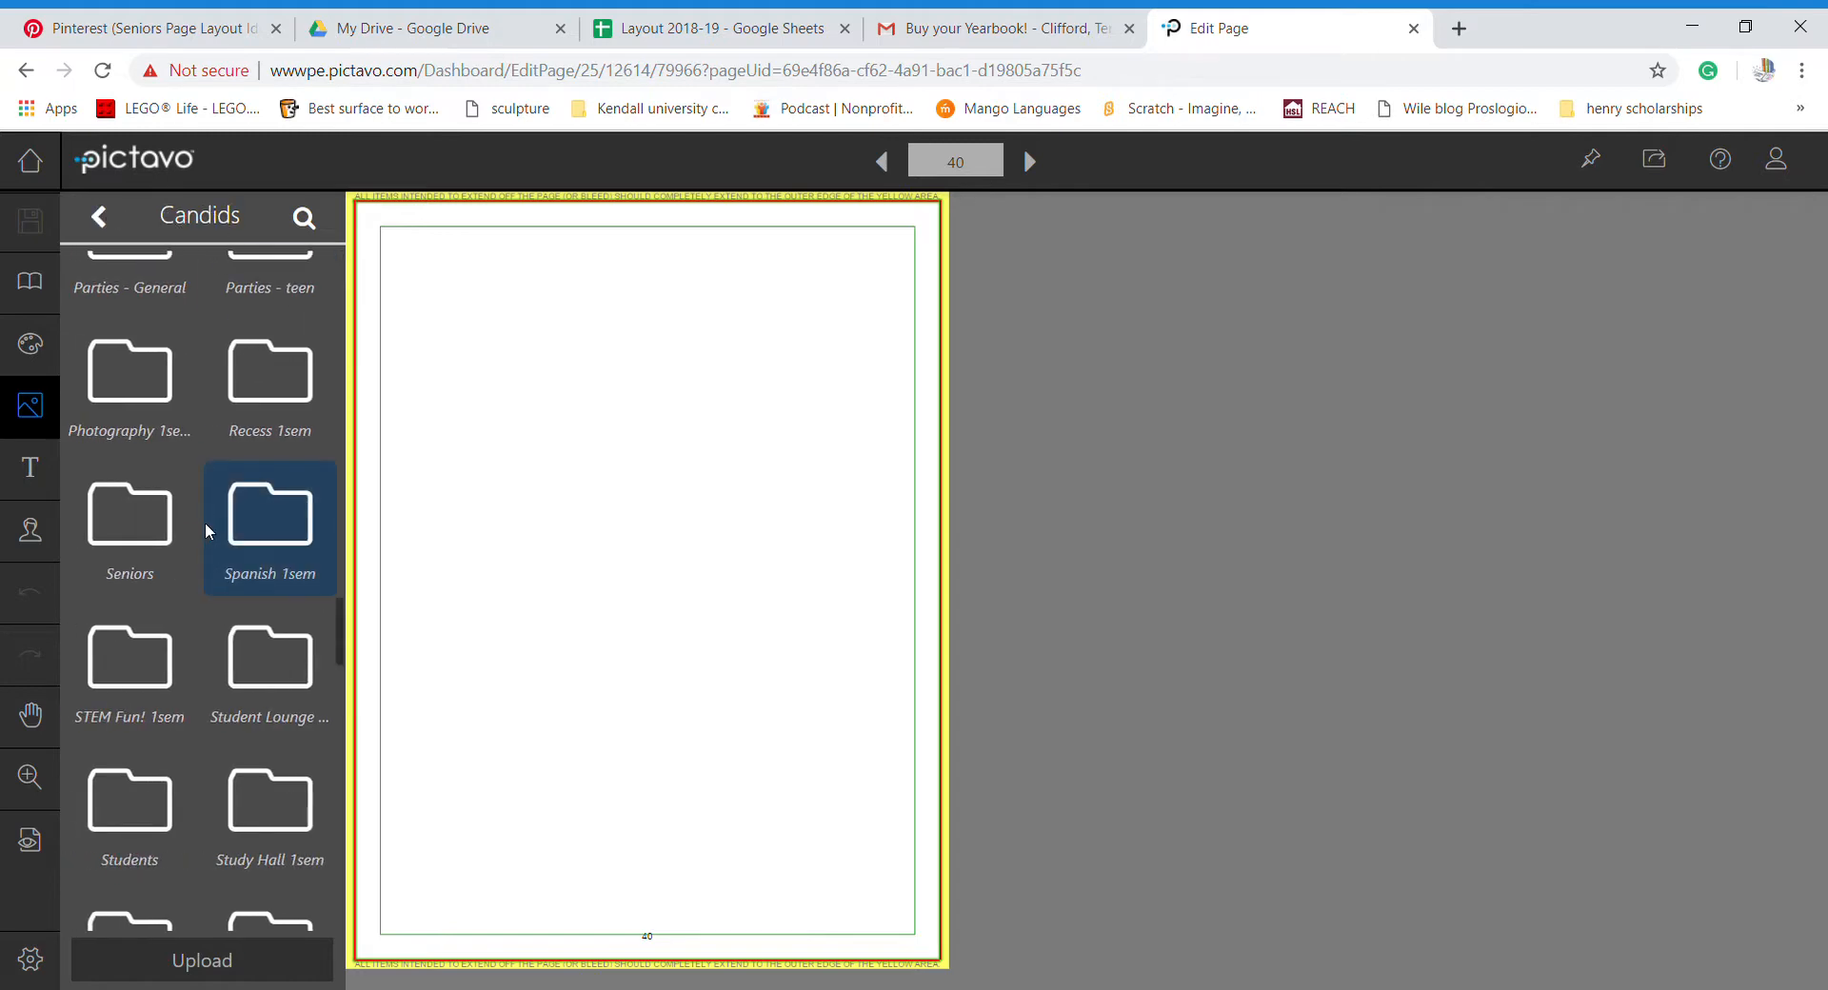
pyautogui.scroll(-10, 200, 698)
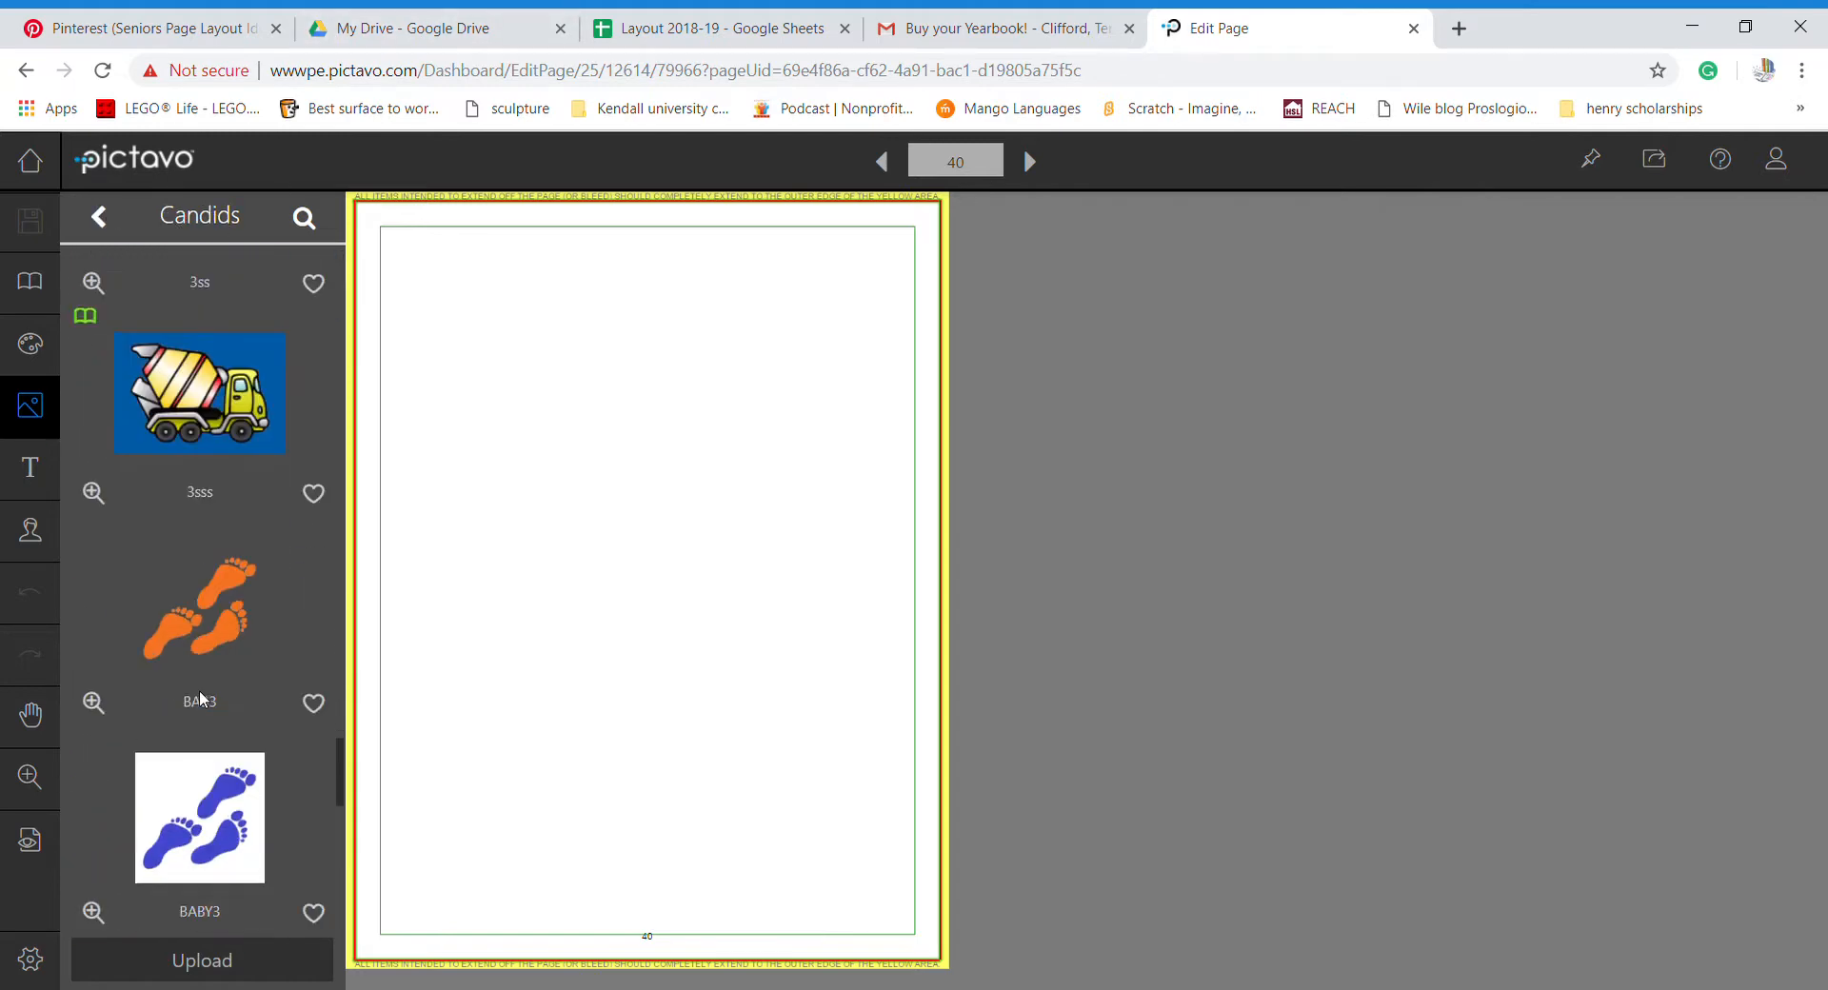
pyautogui.scroll(-10, 200, 698)
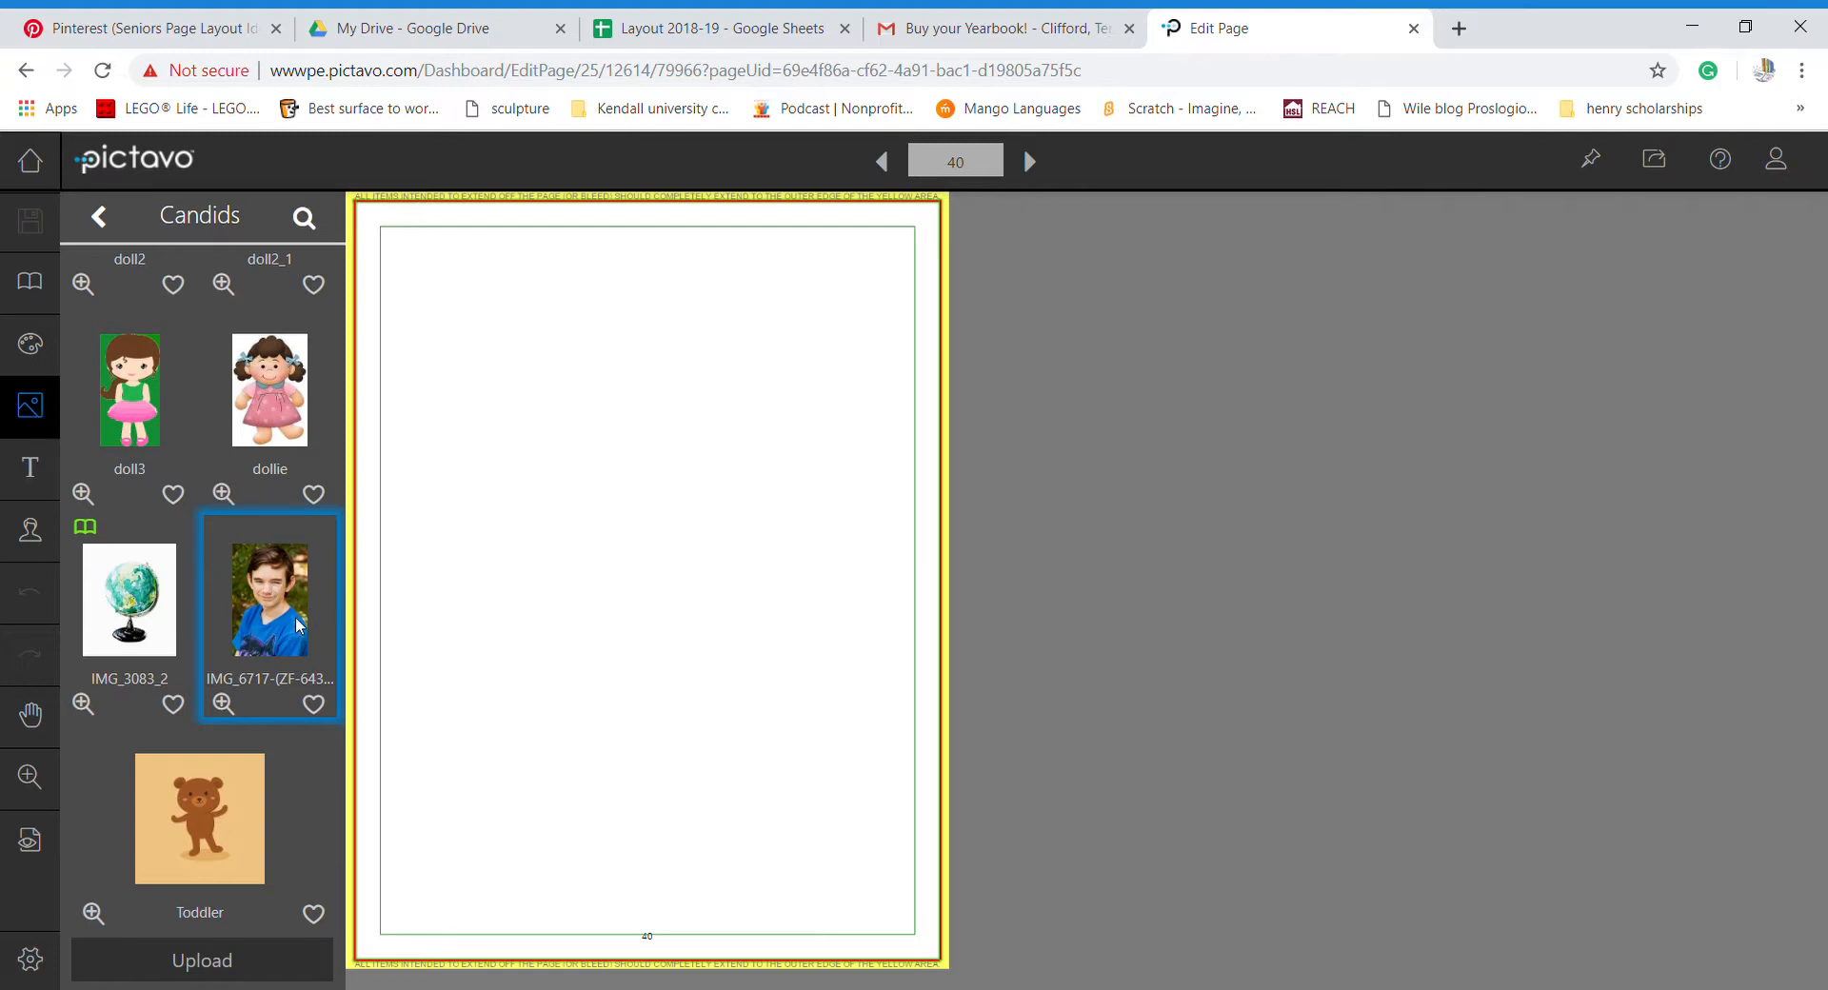
# - Try dragging the blue-shirt portrait IMG_6717 onto page 40 several times
pyautogui.moveTo(275, 632); pyautogui.dragTo(254, 305)
pyautogui.moveTo(274, 626); pyautogui.dragTo(215, 272)
pyautogui.scroll(4, 217, 265)
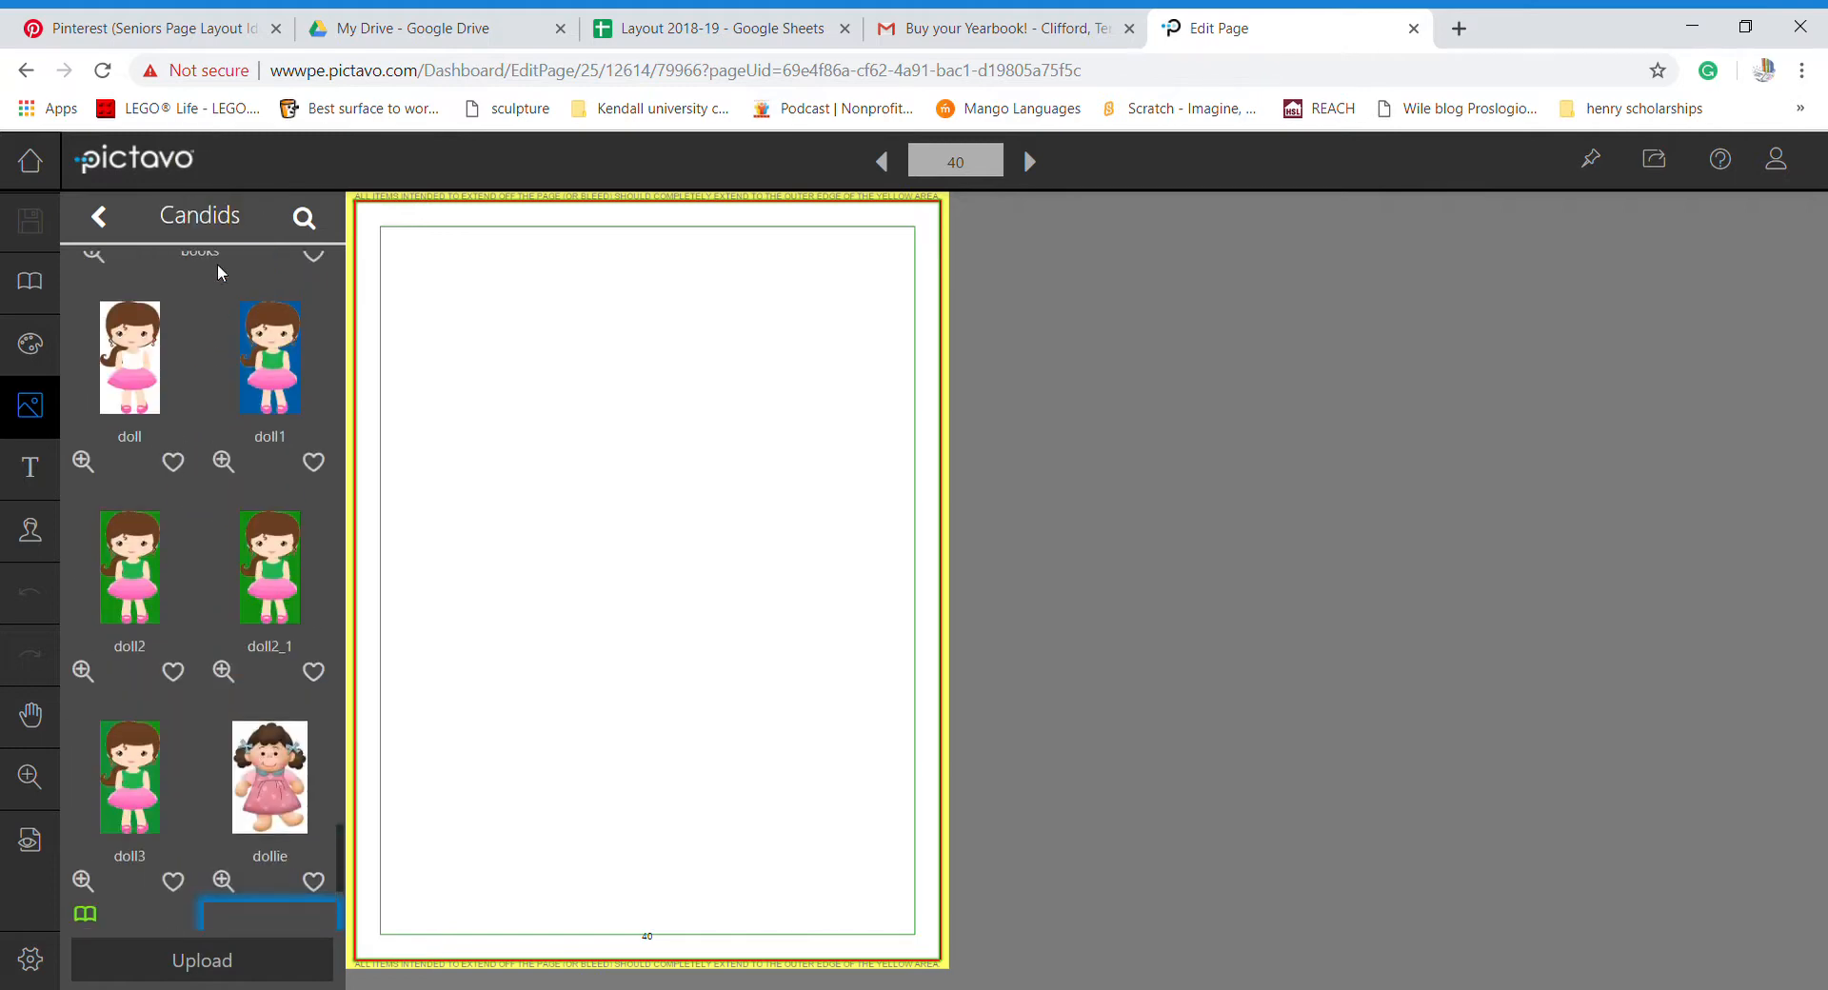
pyautogui.scroll(-3, 217, 264)
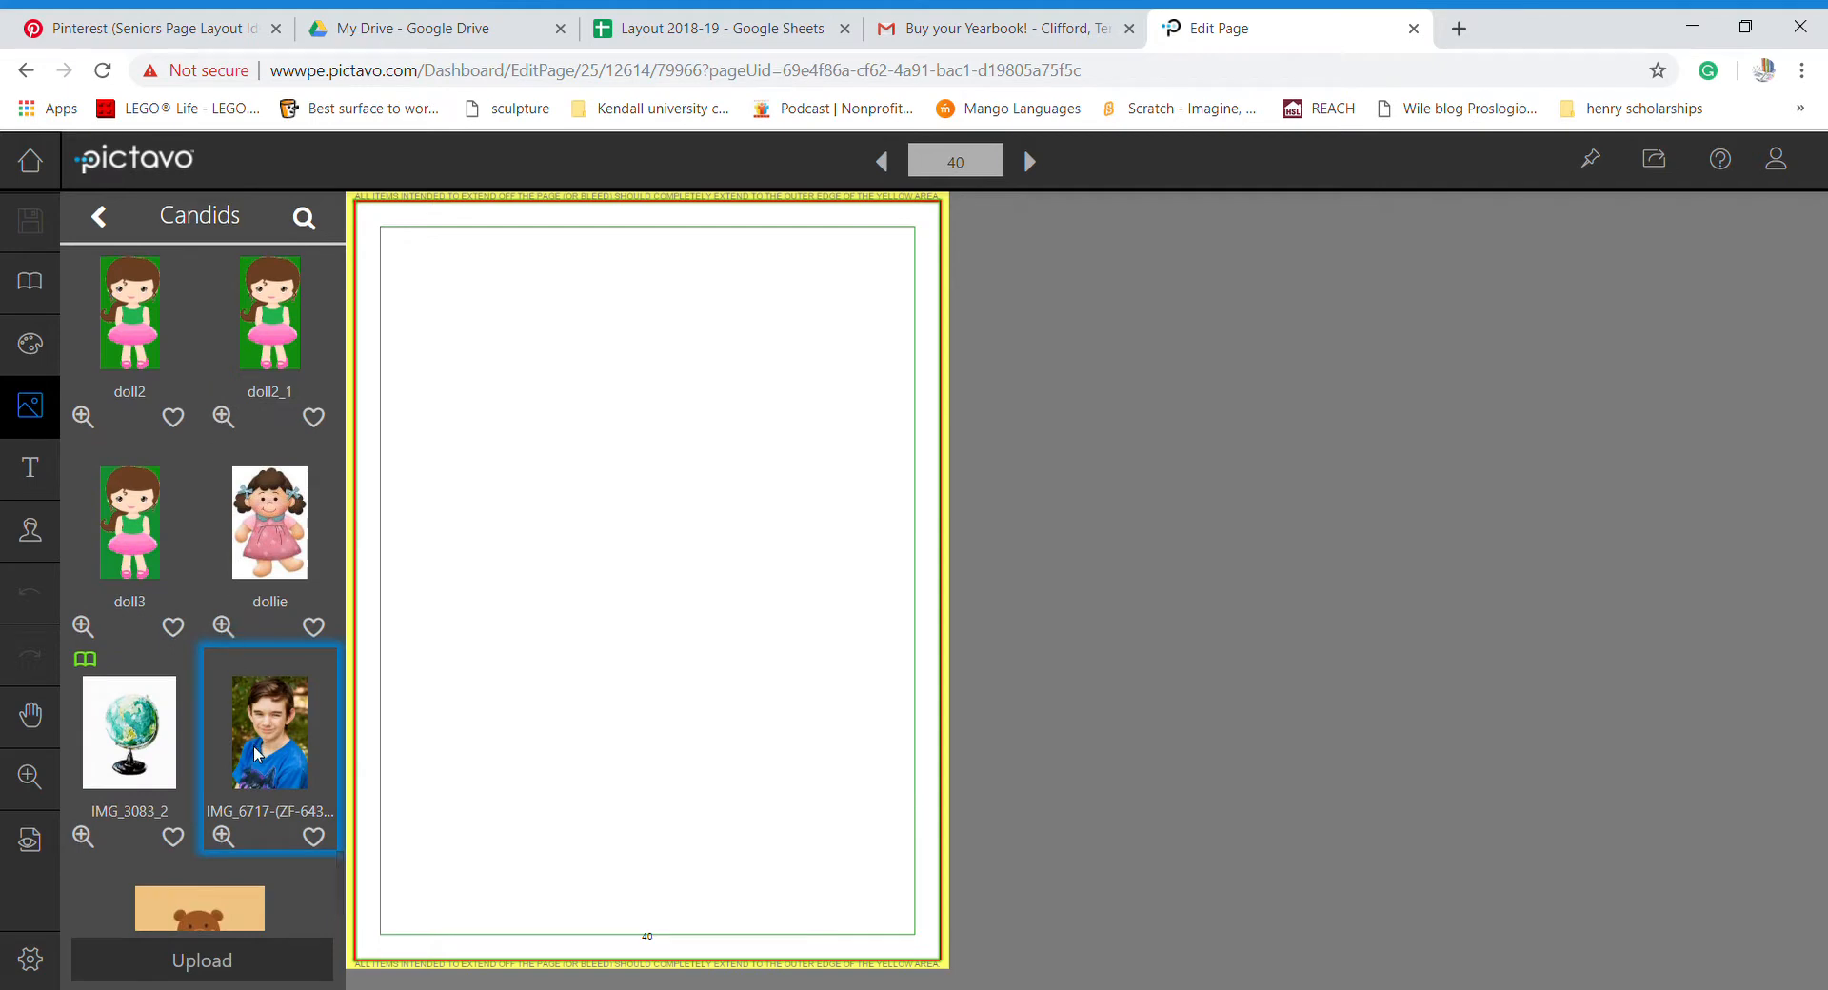
pyautogui.moveTo(254, 747); pyautogui.dragTo(141, 324)
pyautogui.moveTo(272, 740); pyautogui.dragTo(219, 411)
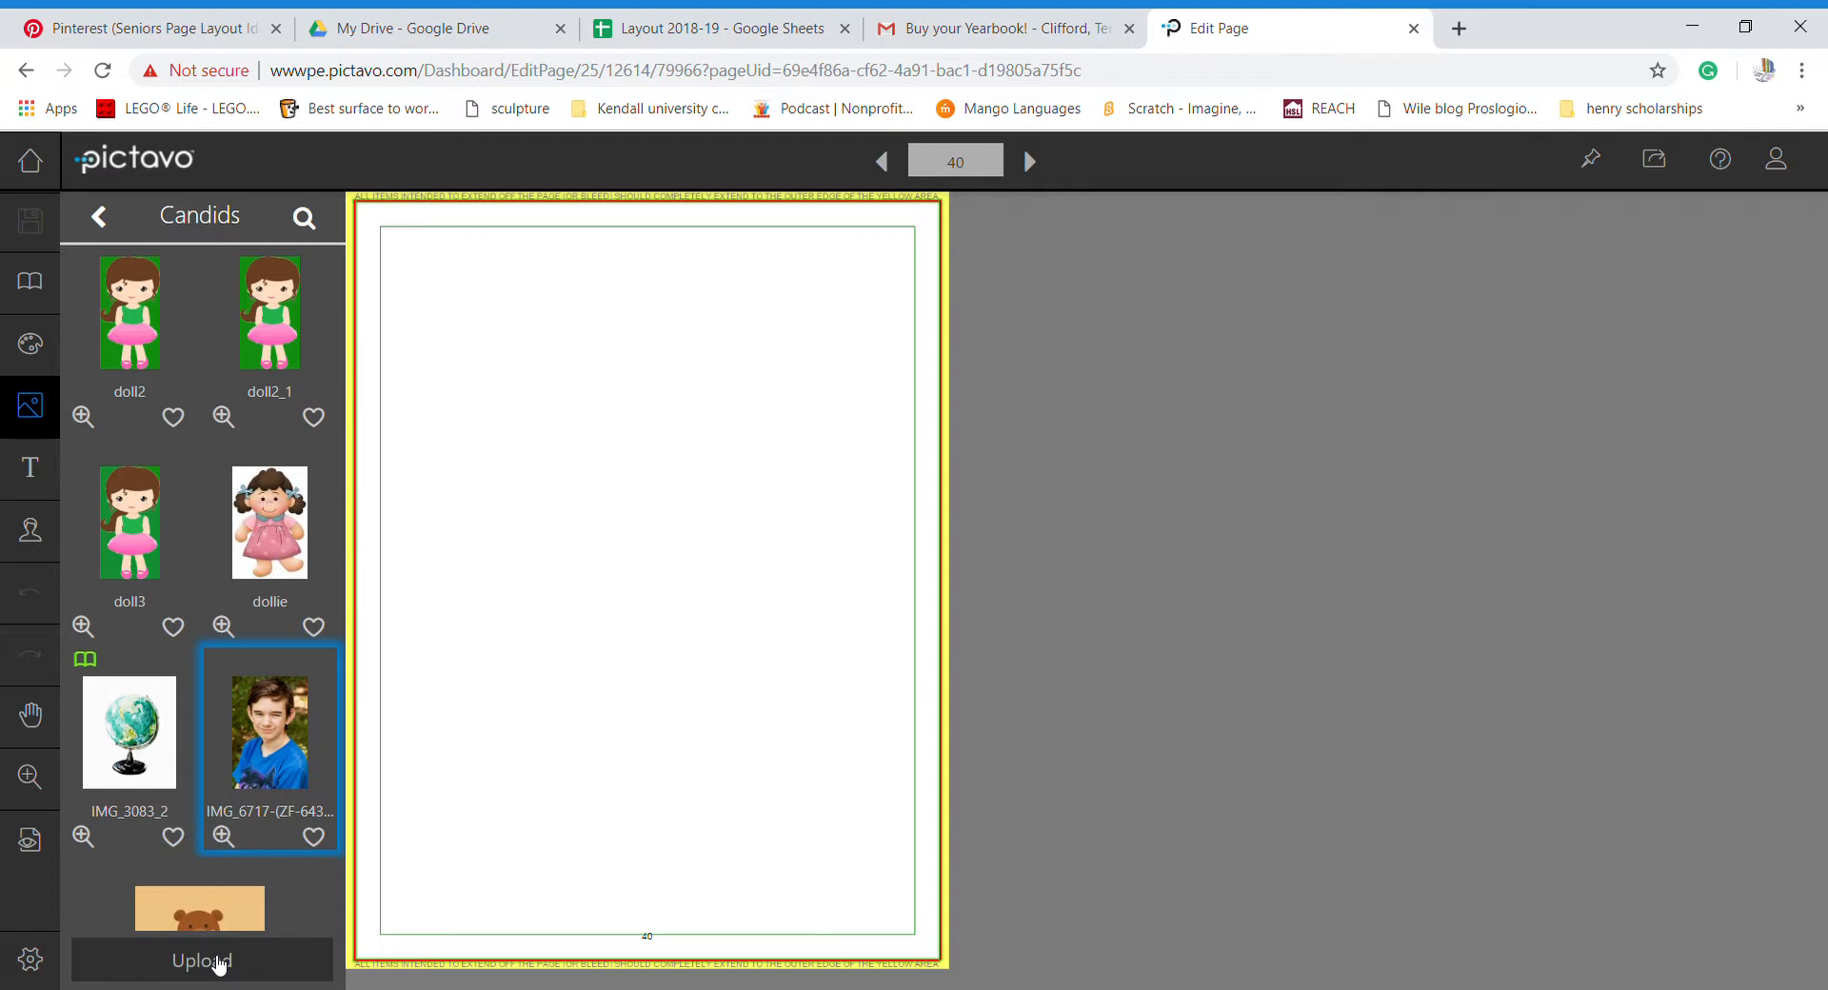
# - Apply the black-and-white chevron H8B2185 from Backgrounds > Library > Chevron across page 40
pyautogui.click(37, 351)
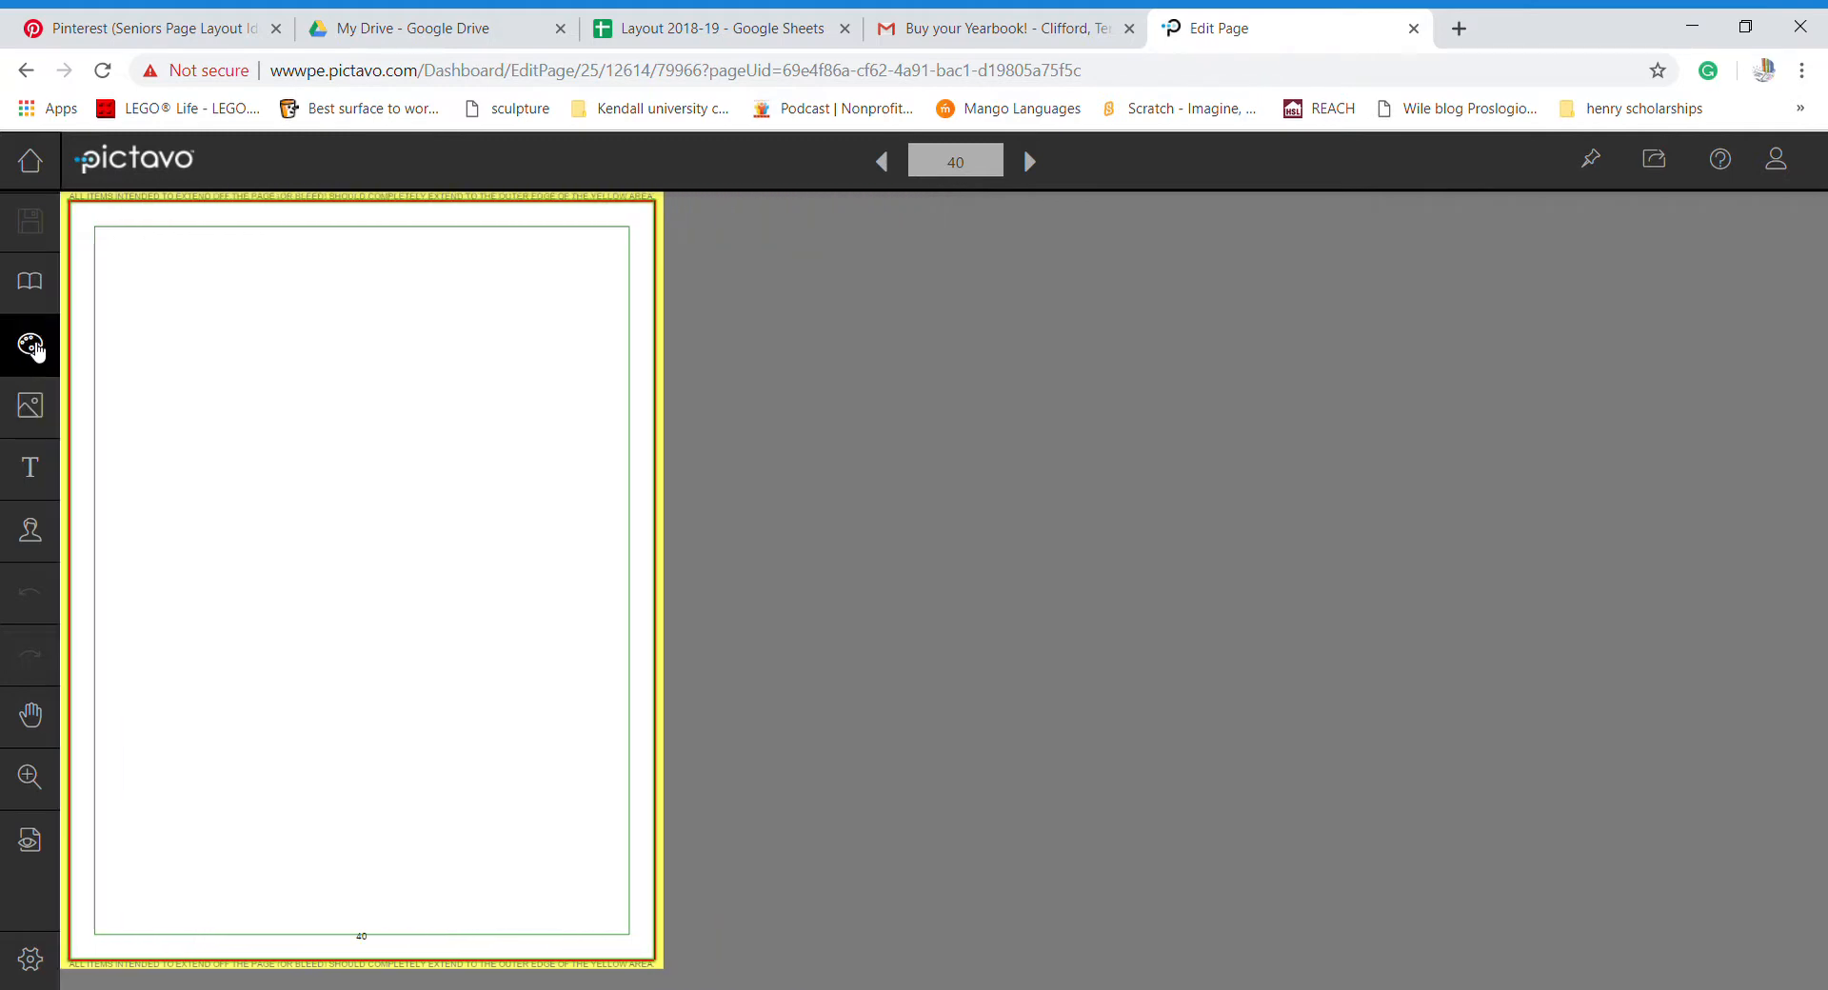
pyautogui.click(37, 349)
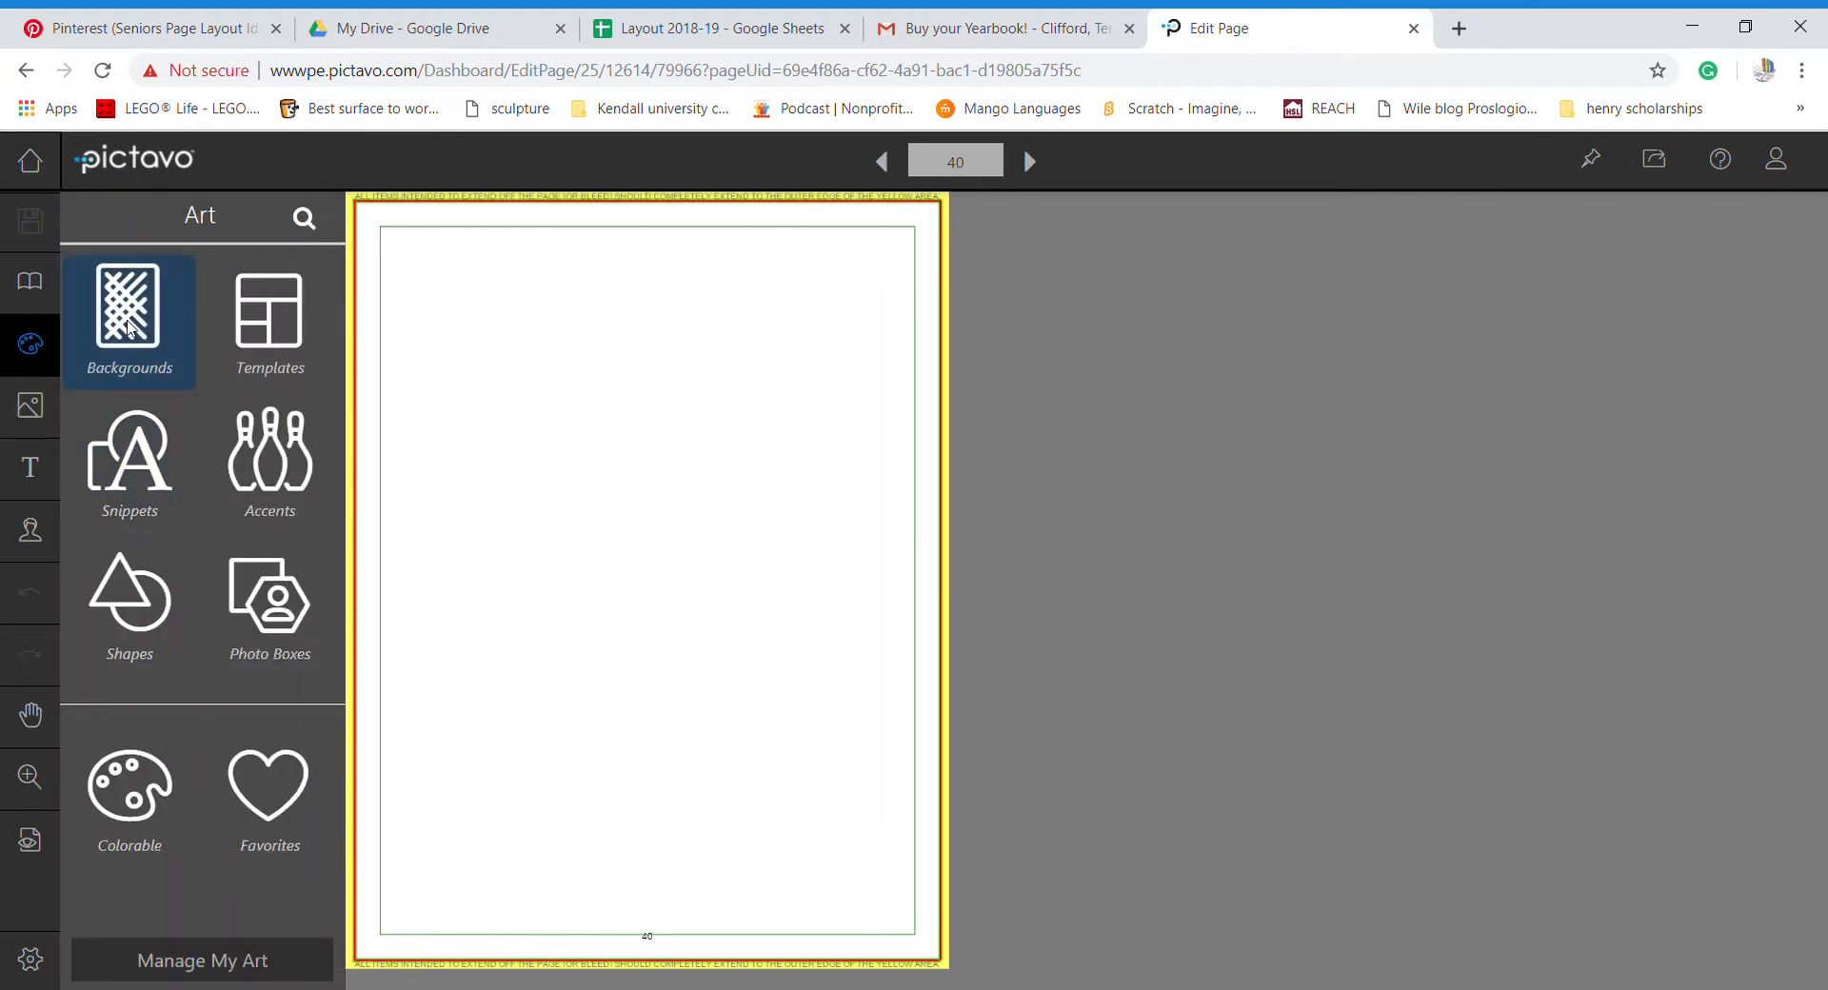
pyautogui.click(131, 329)
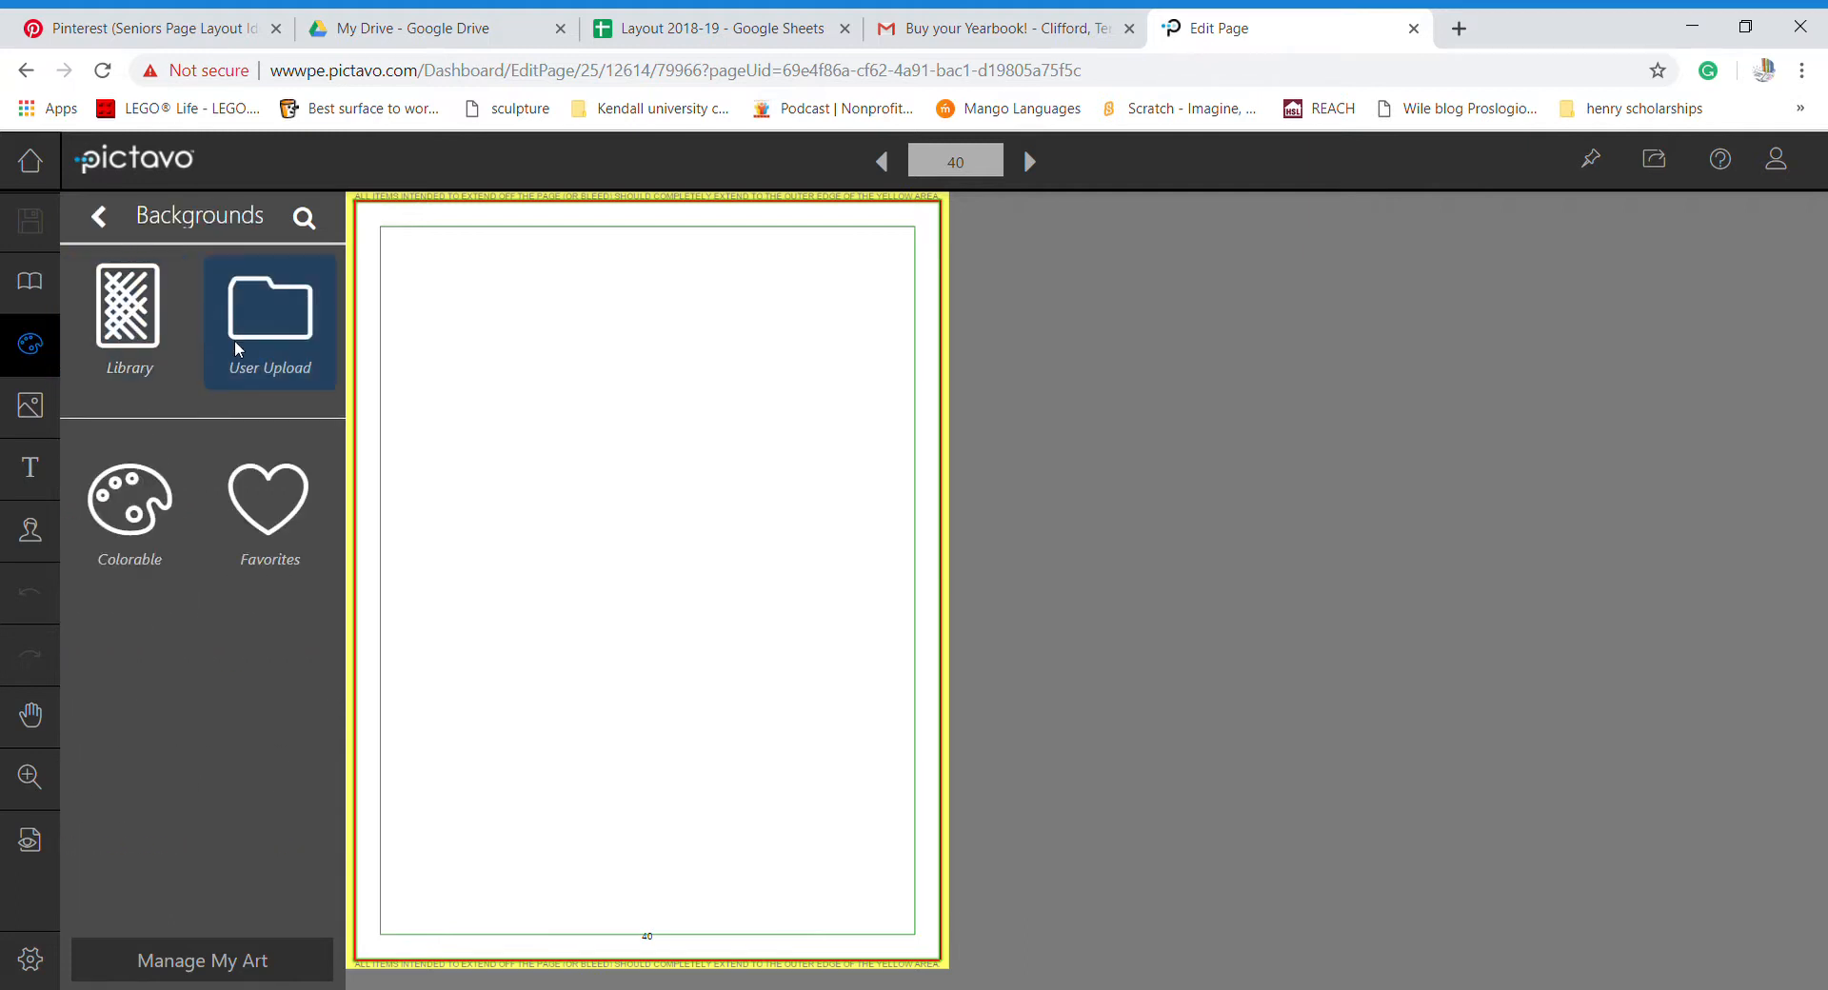
pyautogui.click(136, 354)
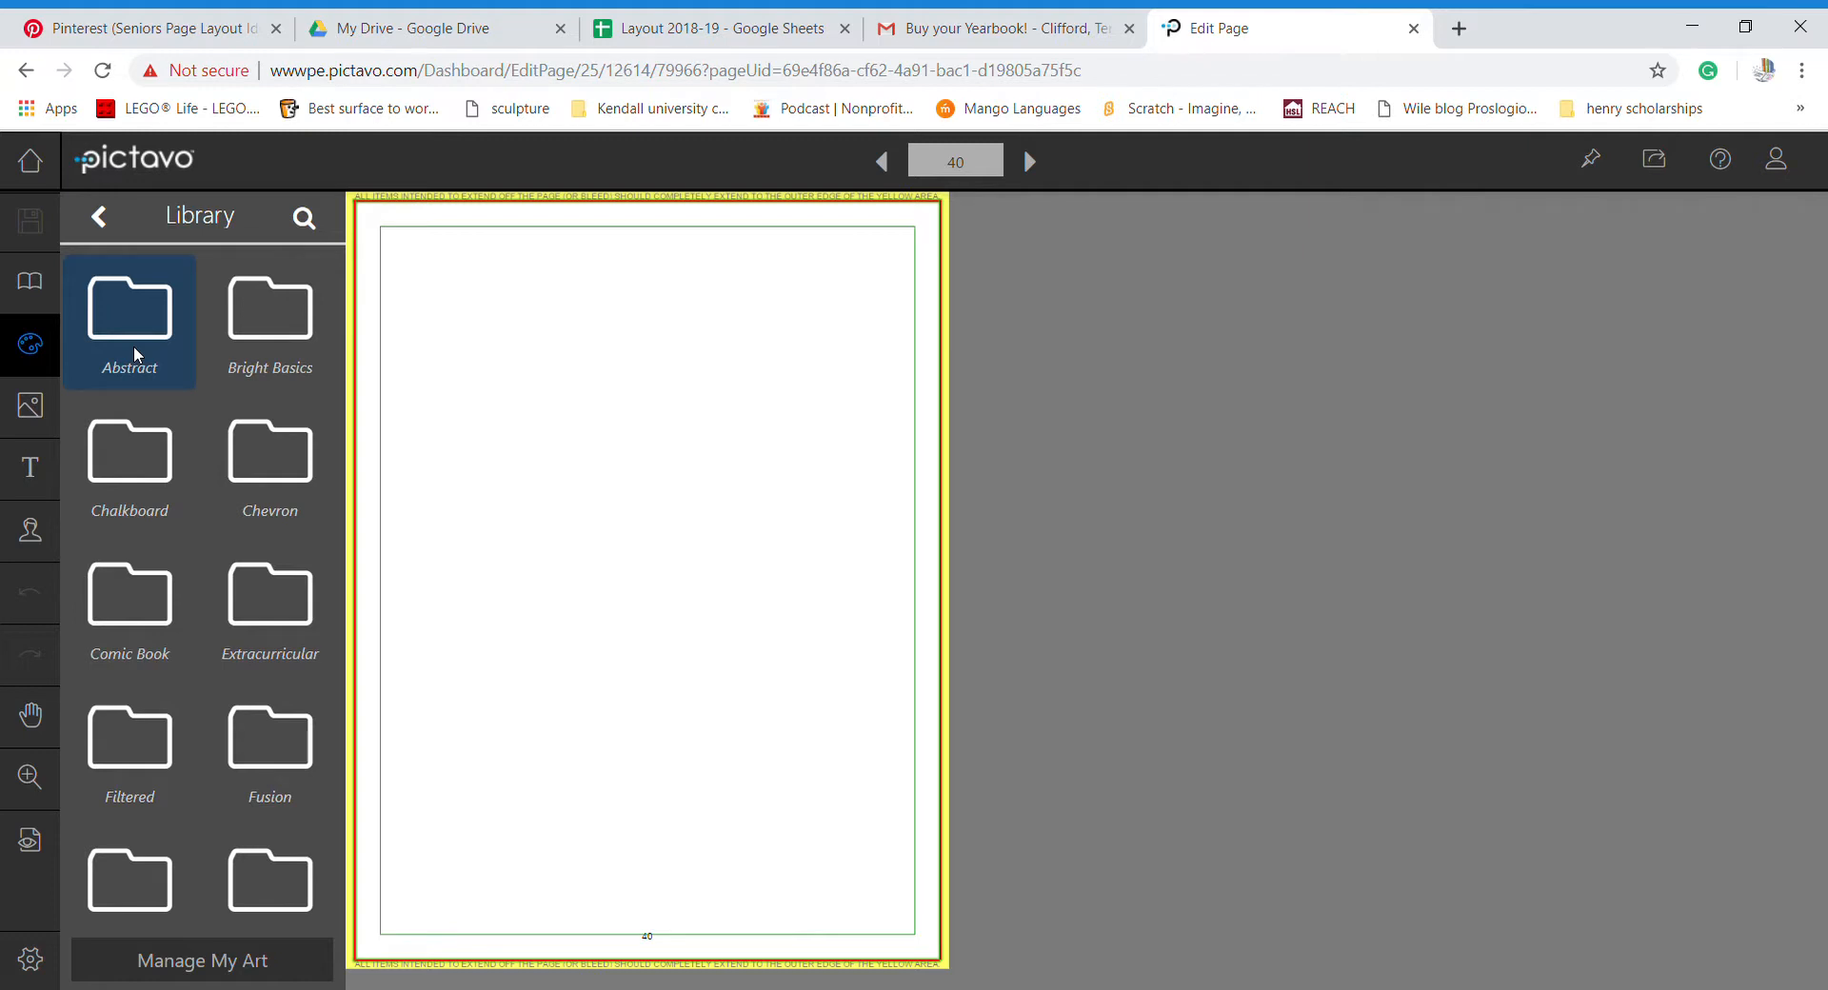
pyautogui.scroll(-2, 157, 495)
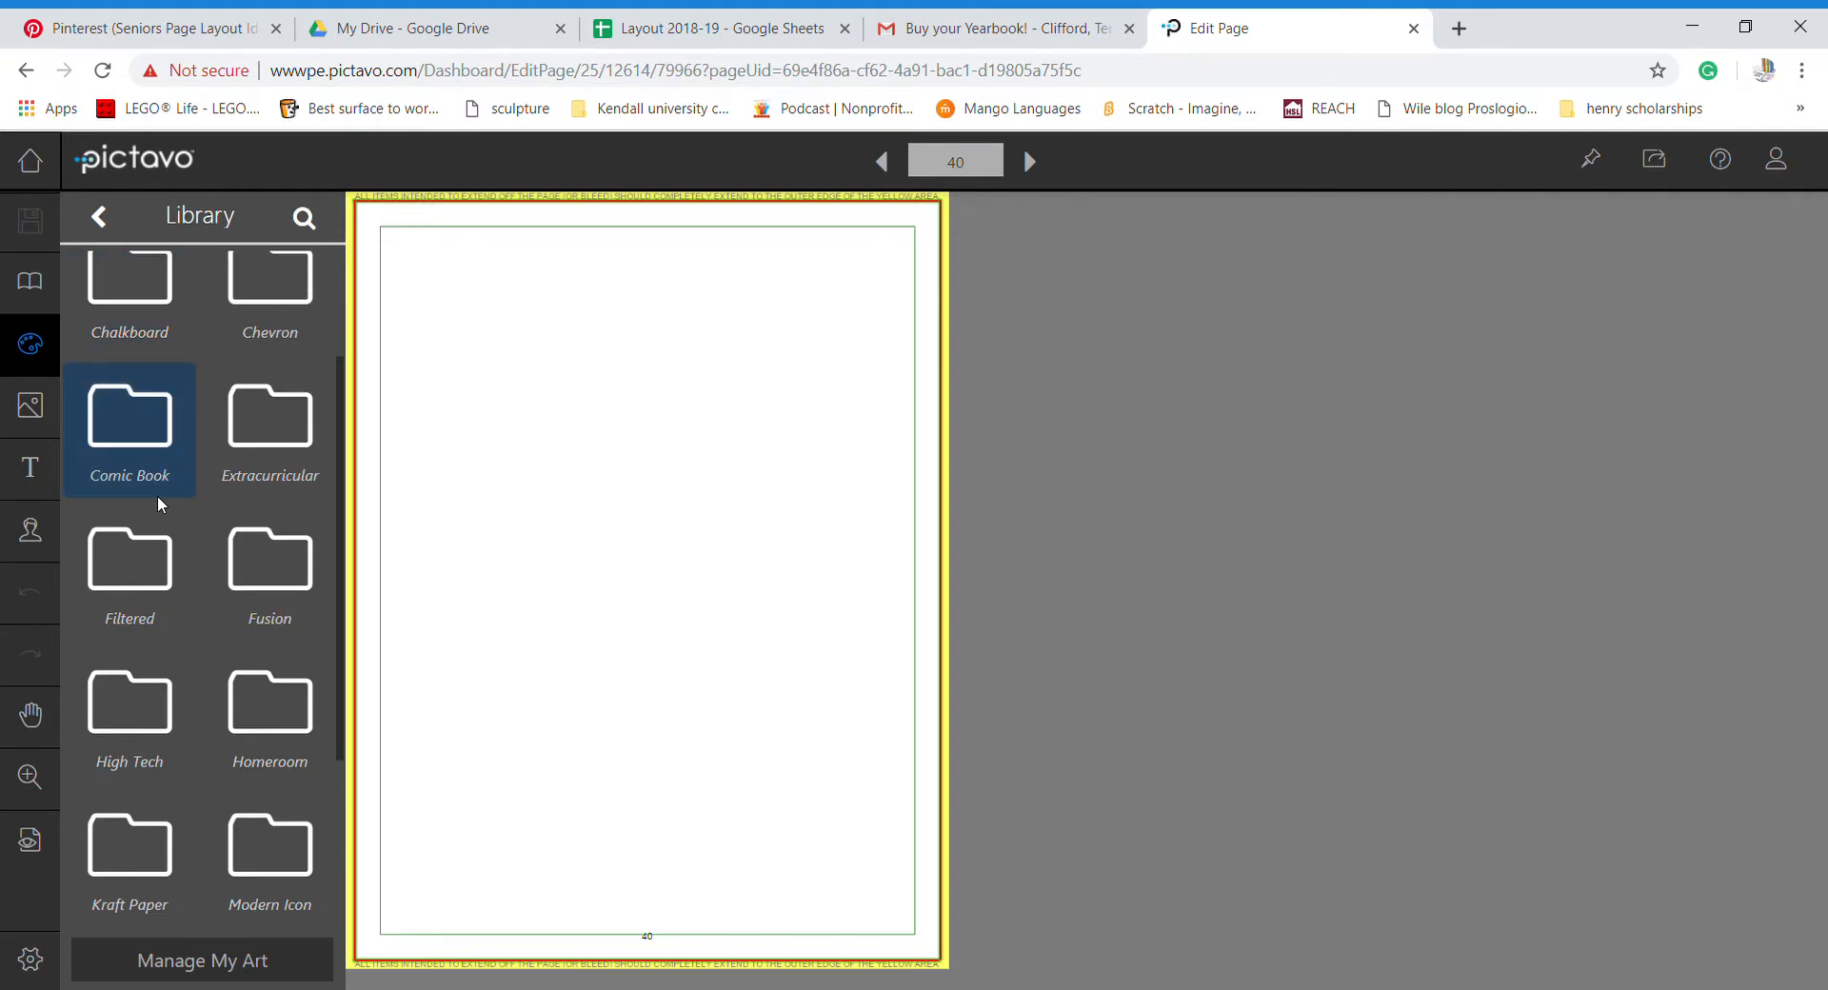
pyautogui.scroll(-2, 159, 505)
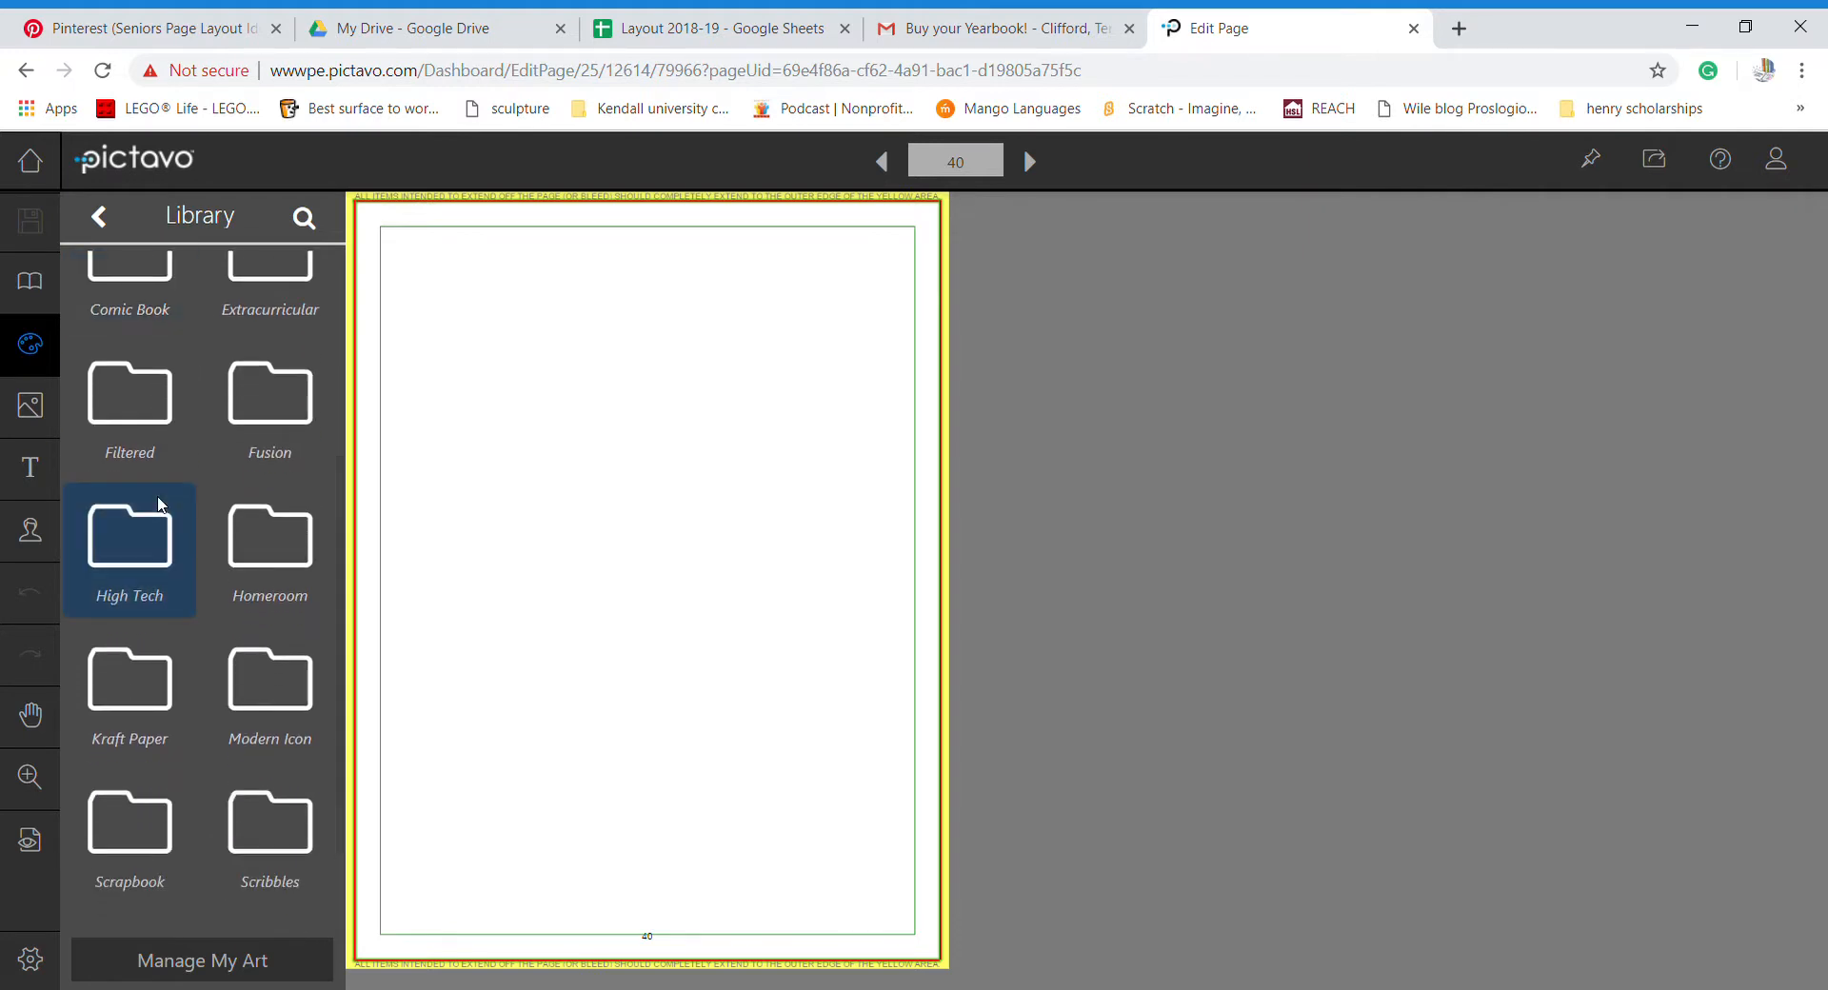
pyautogui.scroll(3, 158, 500)
pyautogui.click(268, 440)
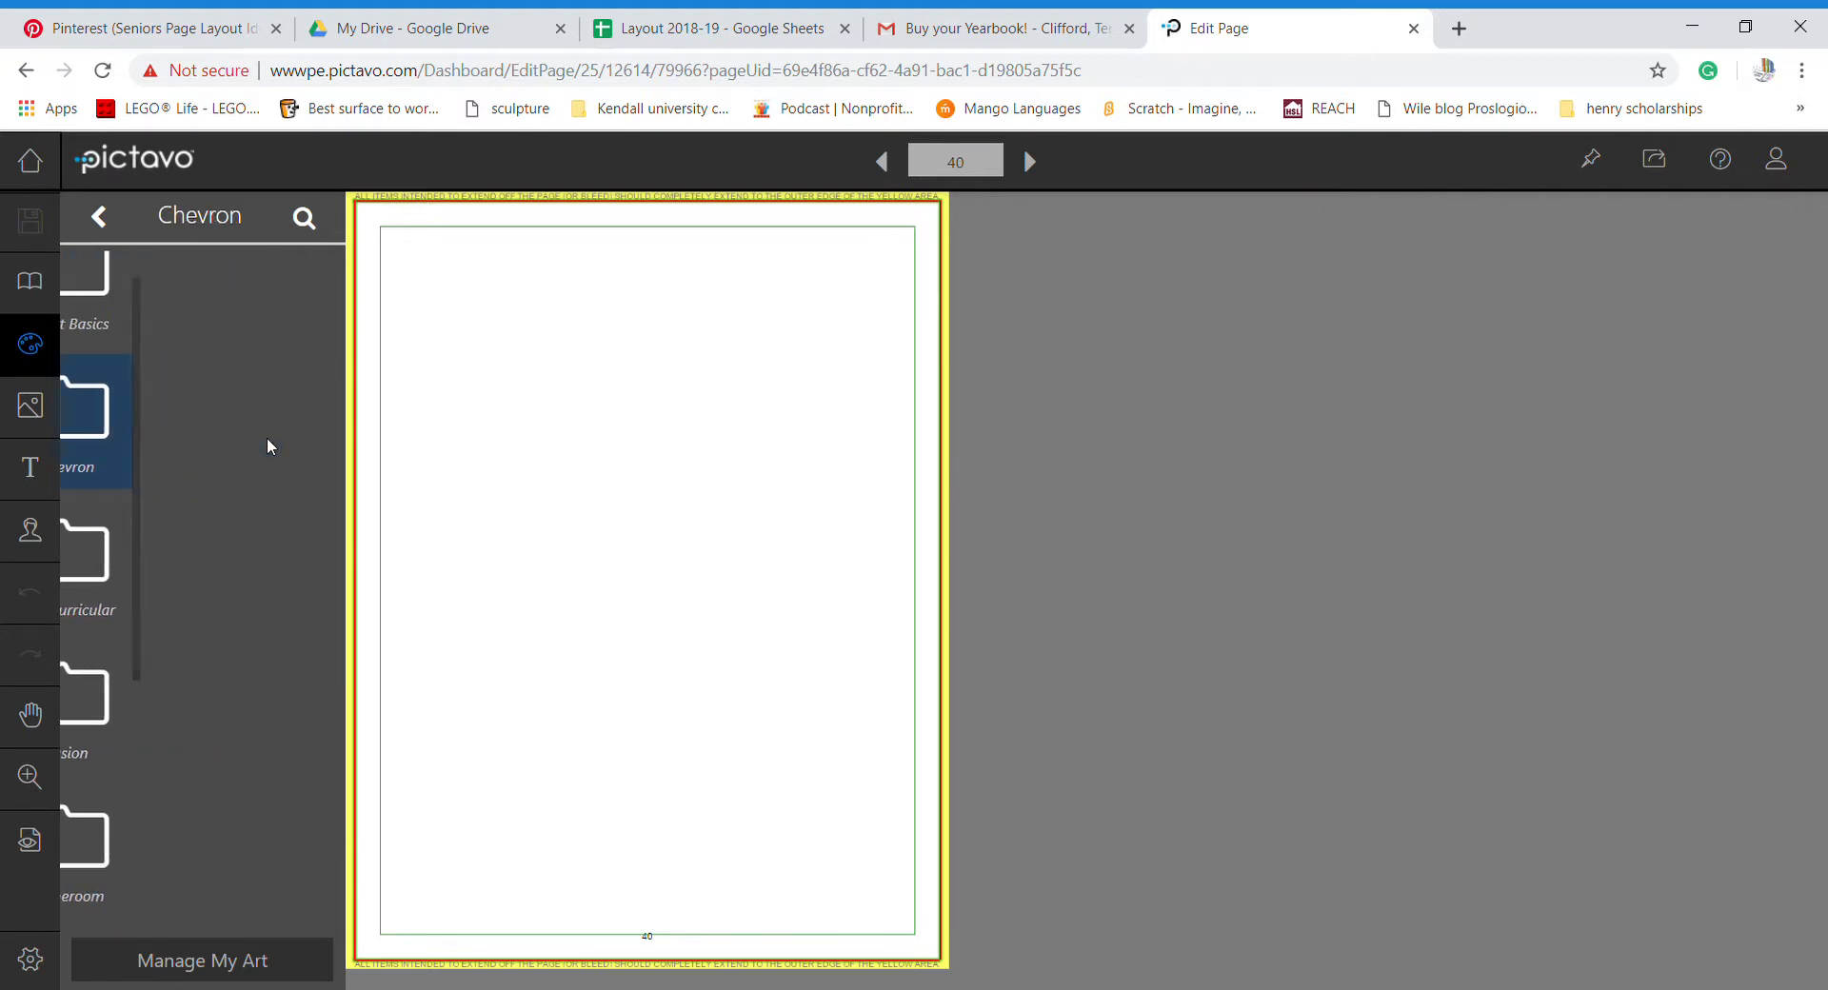
pyautogui.scroll(-2, 267, 444)
pyautogui.scroll(-20, 267, 444)
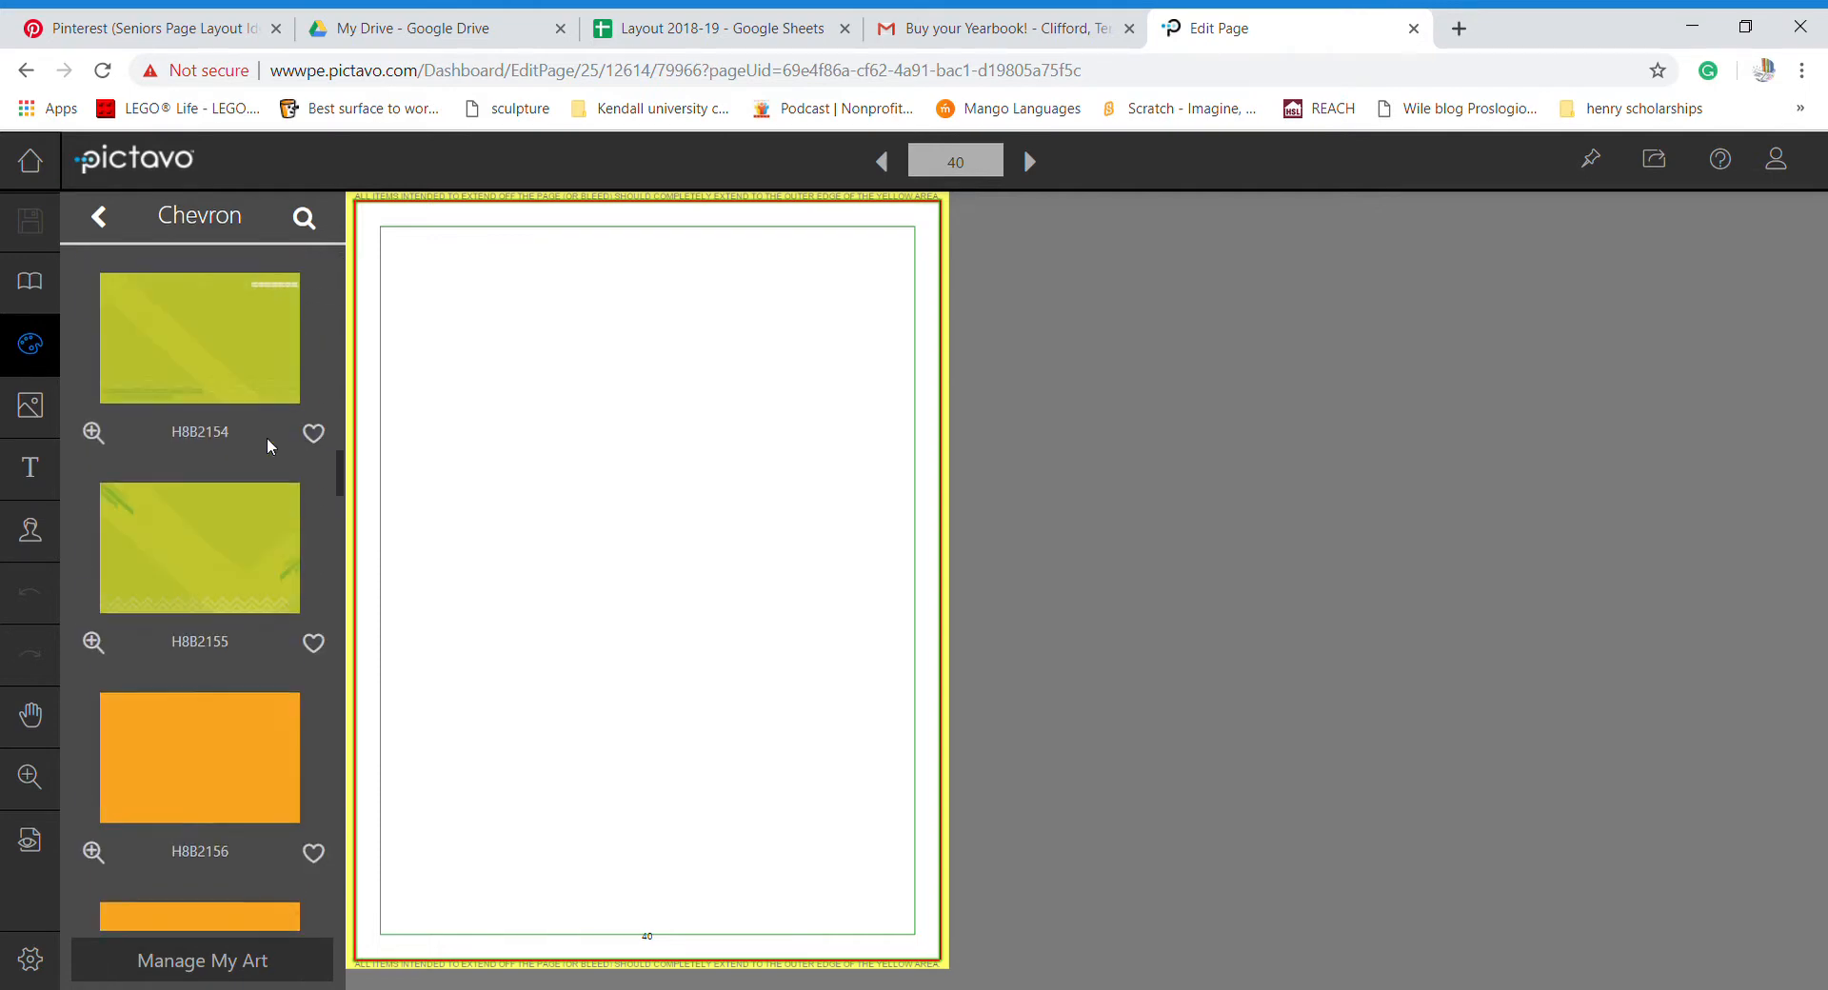
pyautogui.scroll(-20, 266, 438)
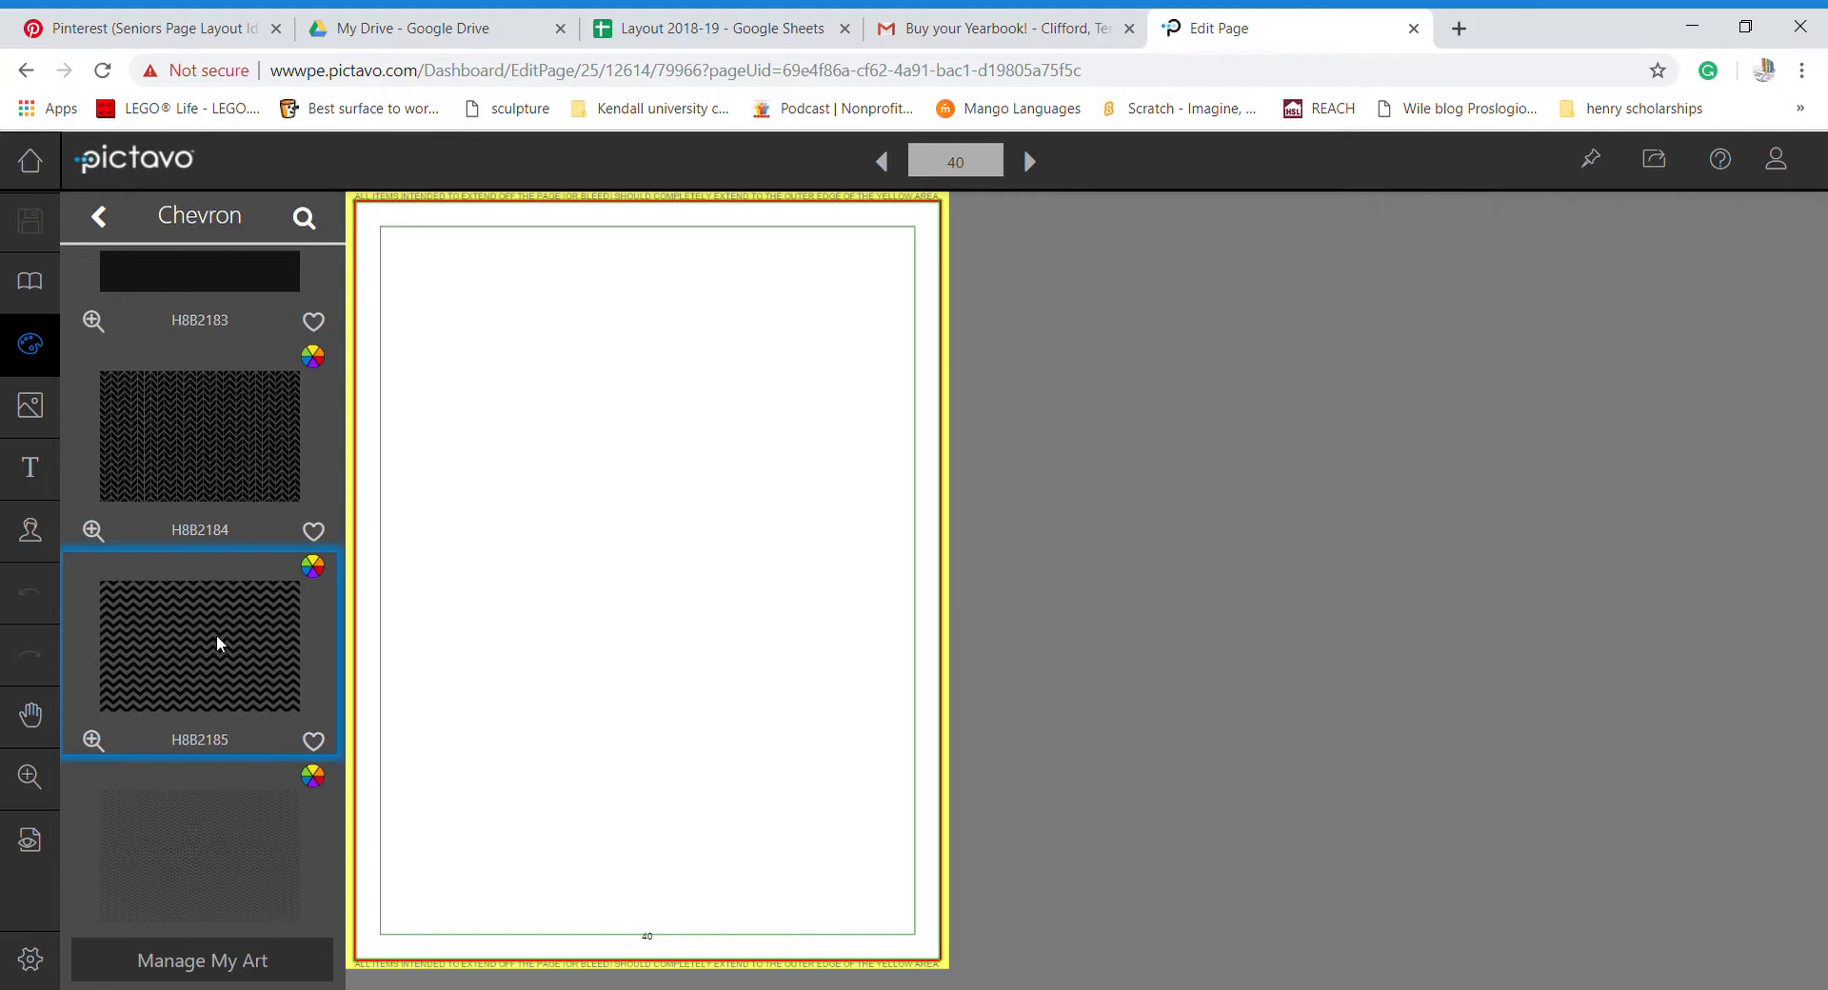
pyautogui.moveTo(191, 637); pyautogui.dragTo(553, 603)
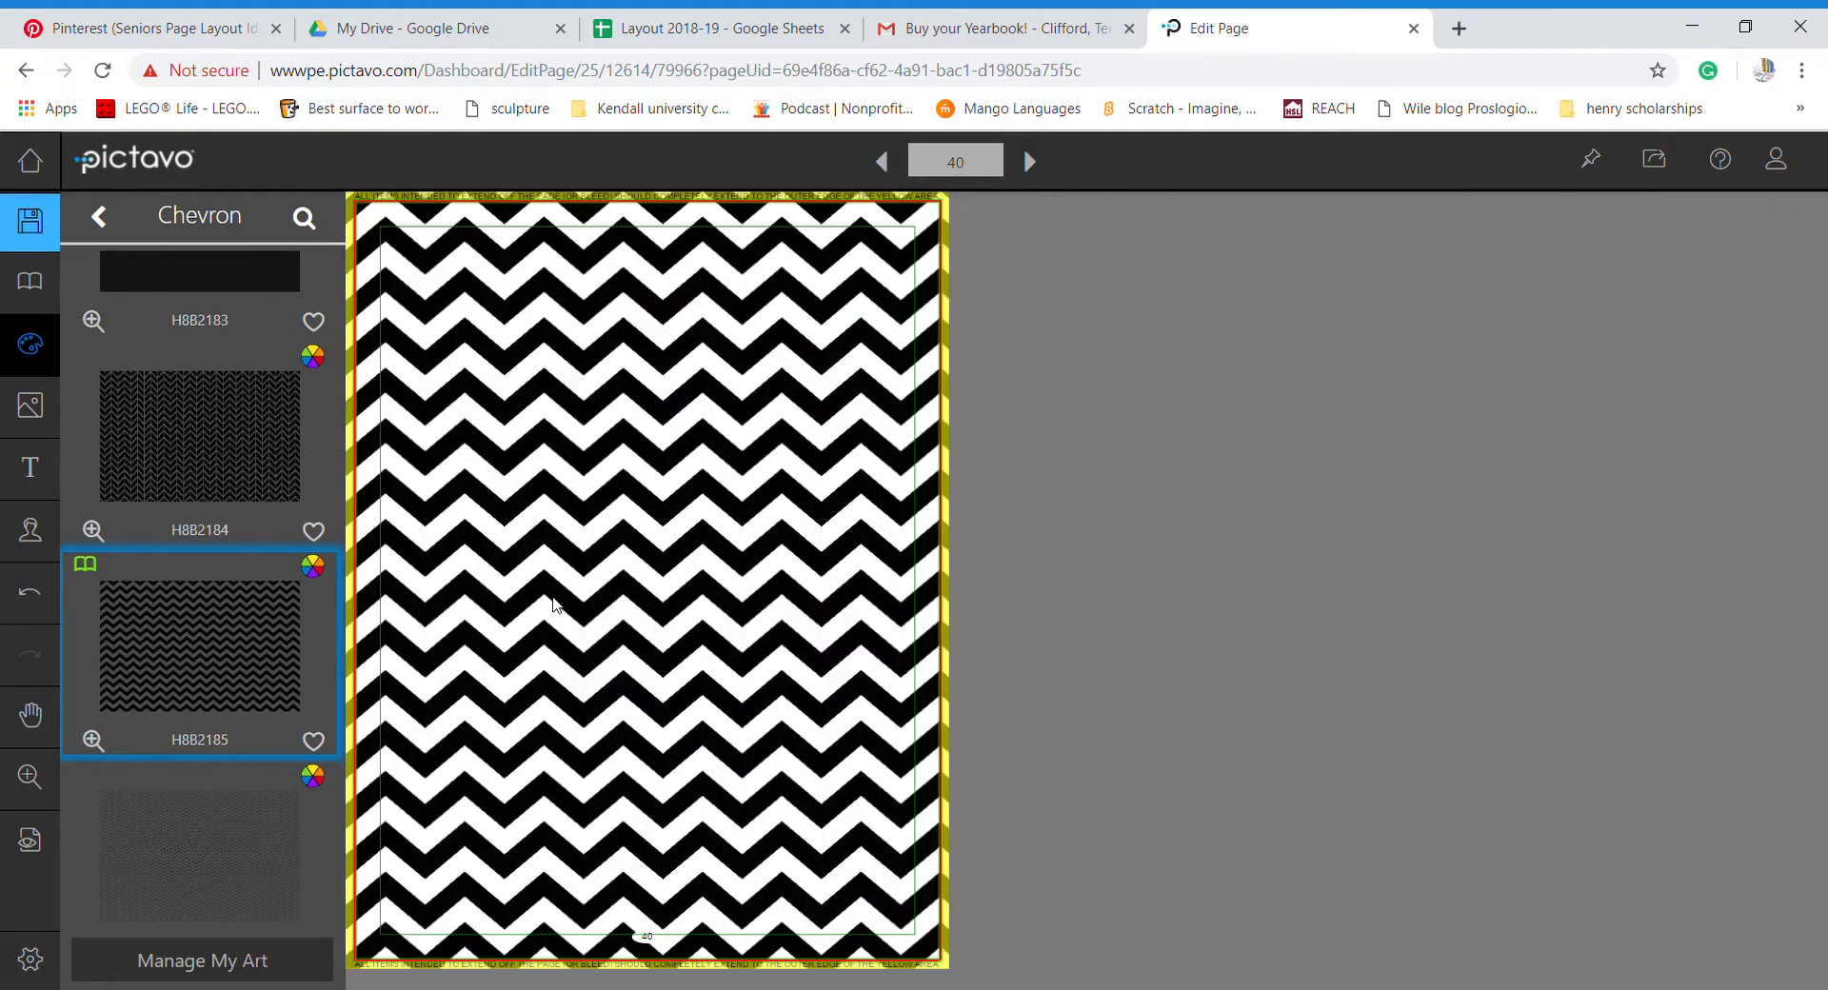
# - Colorize the chevron background a muted, darker slate blue with reduced saturation
pyautogui.click(552, 604)
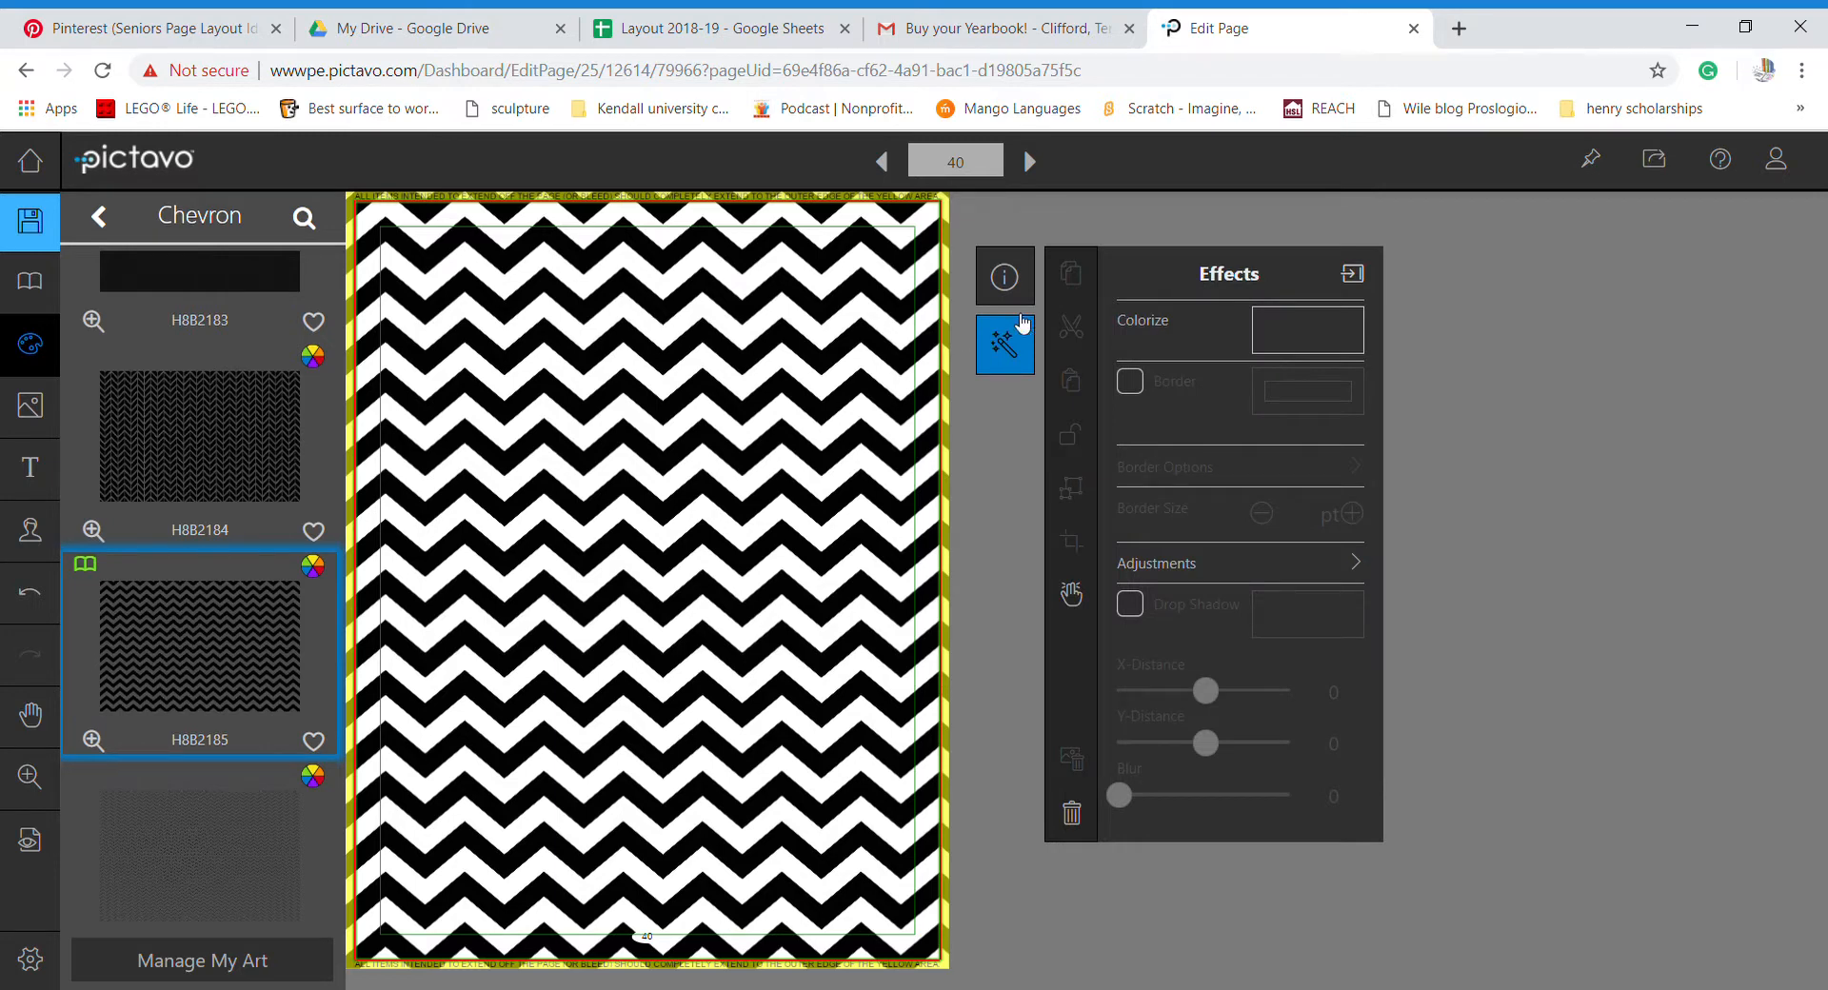
pyautogui.click(1303, 343)
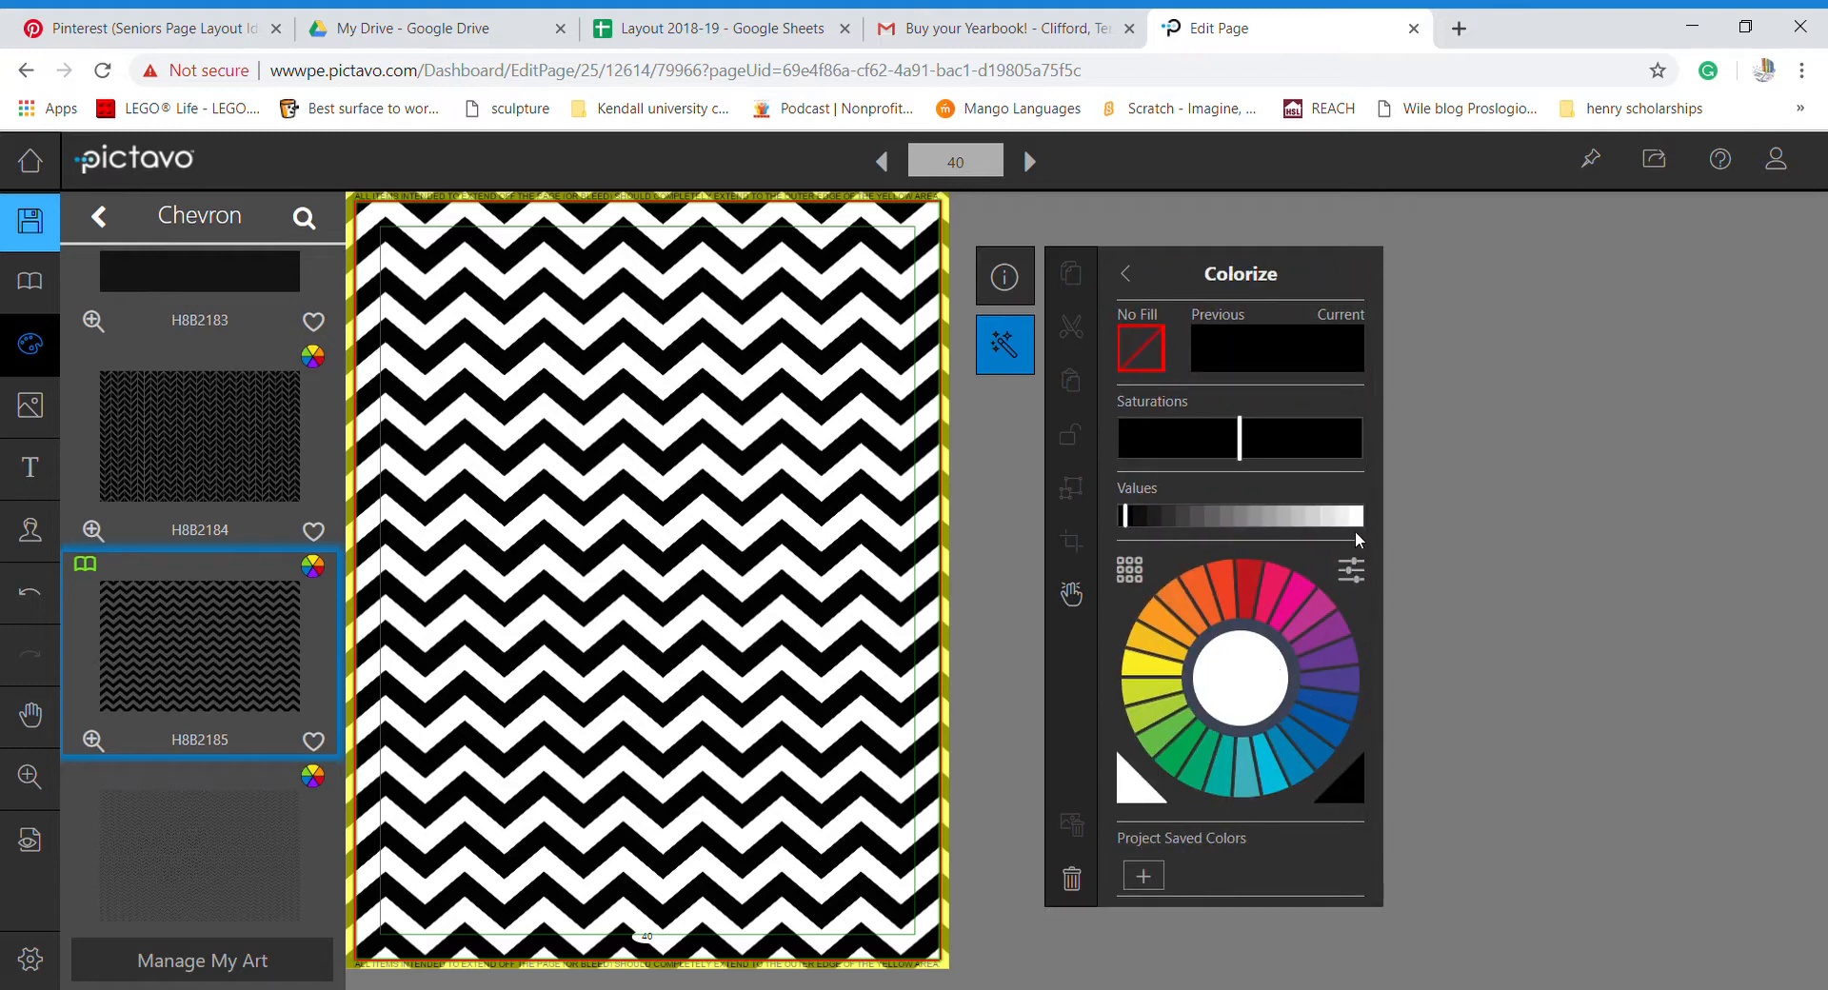
pyautogui.click(1276, 765)
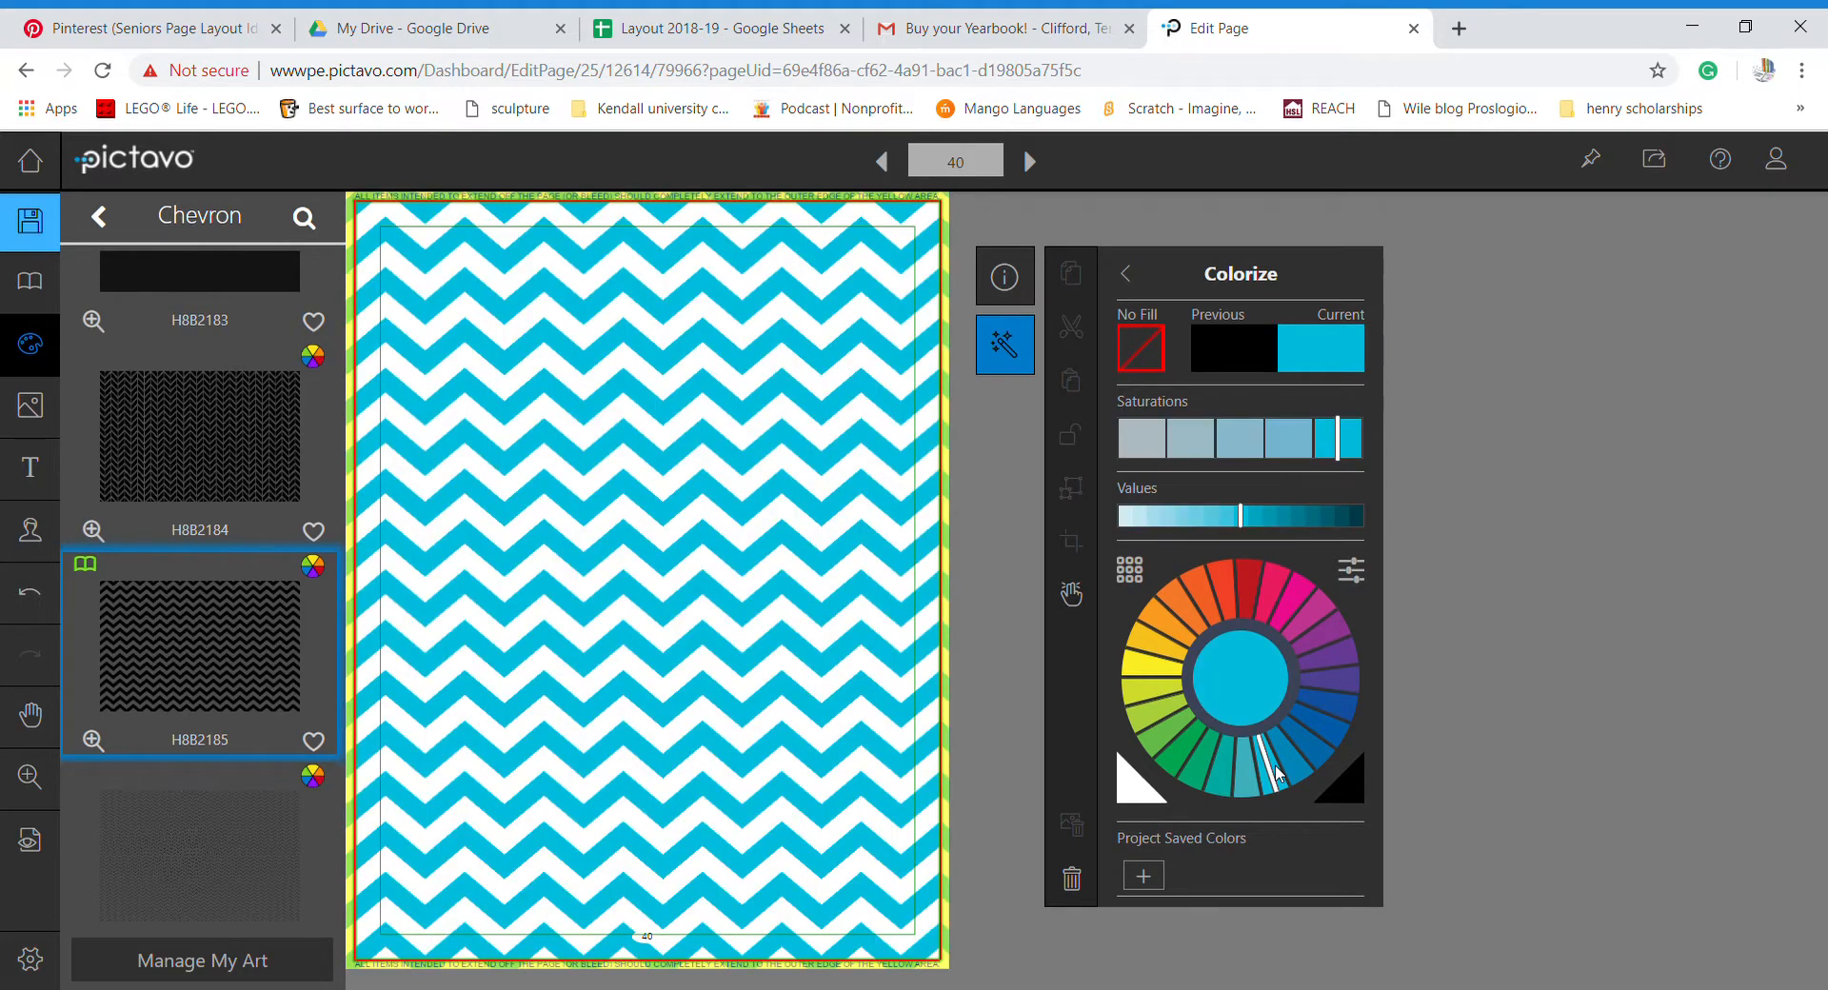
pyautogui.click(1327, 737)
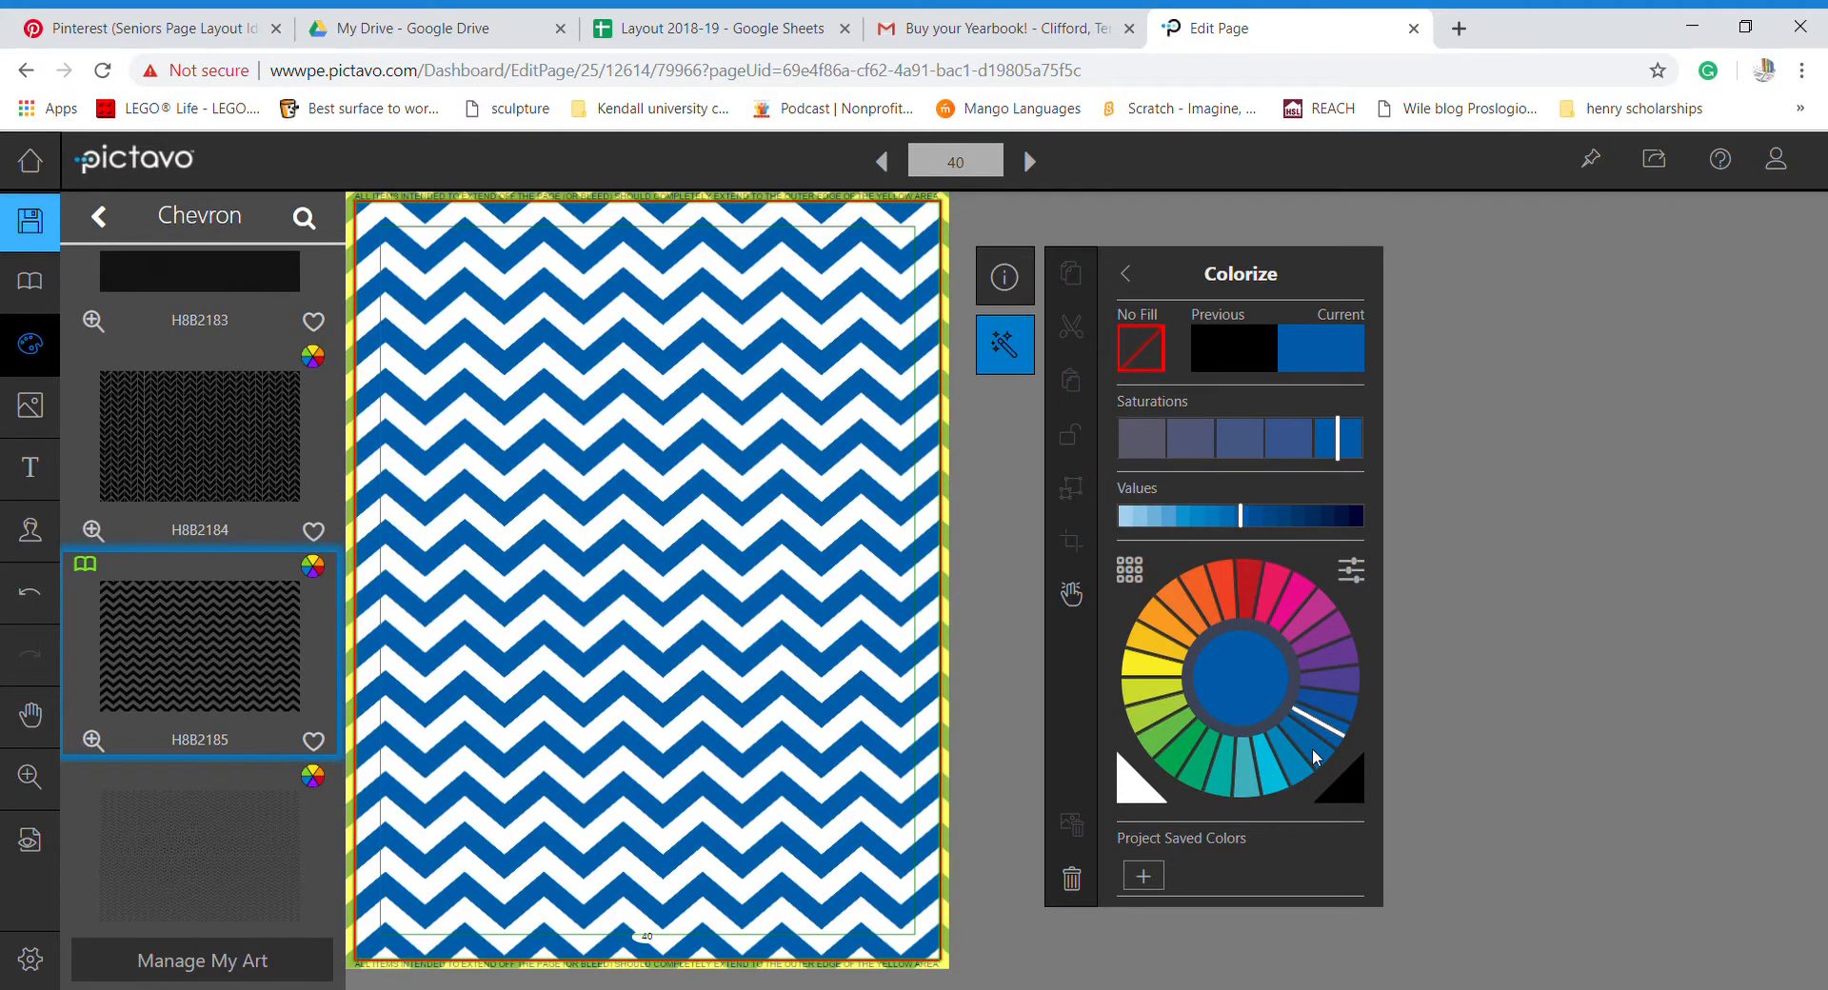
pyautogui.click(1314, 751)
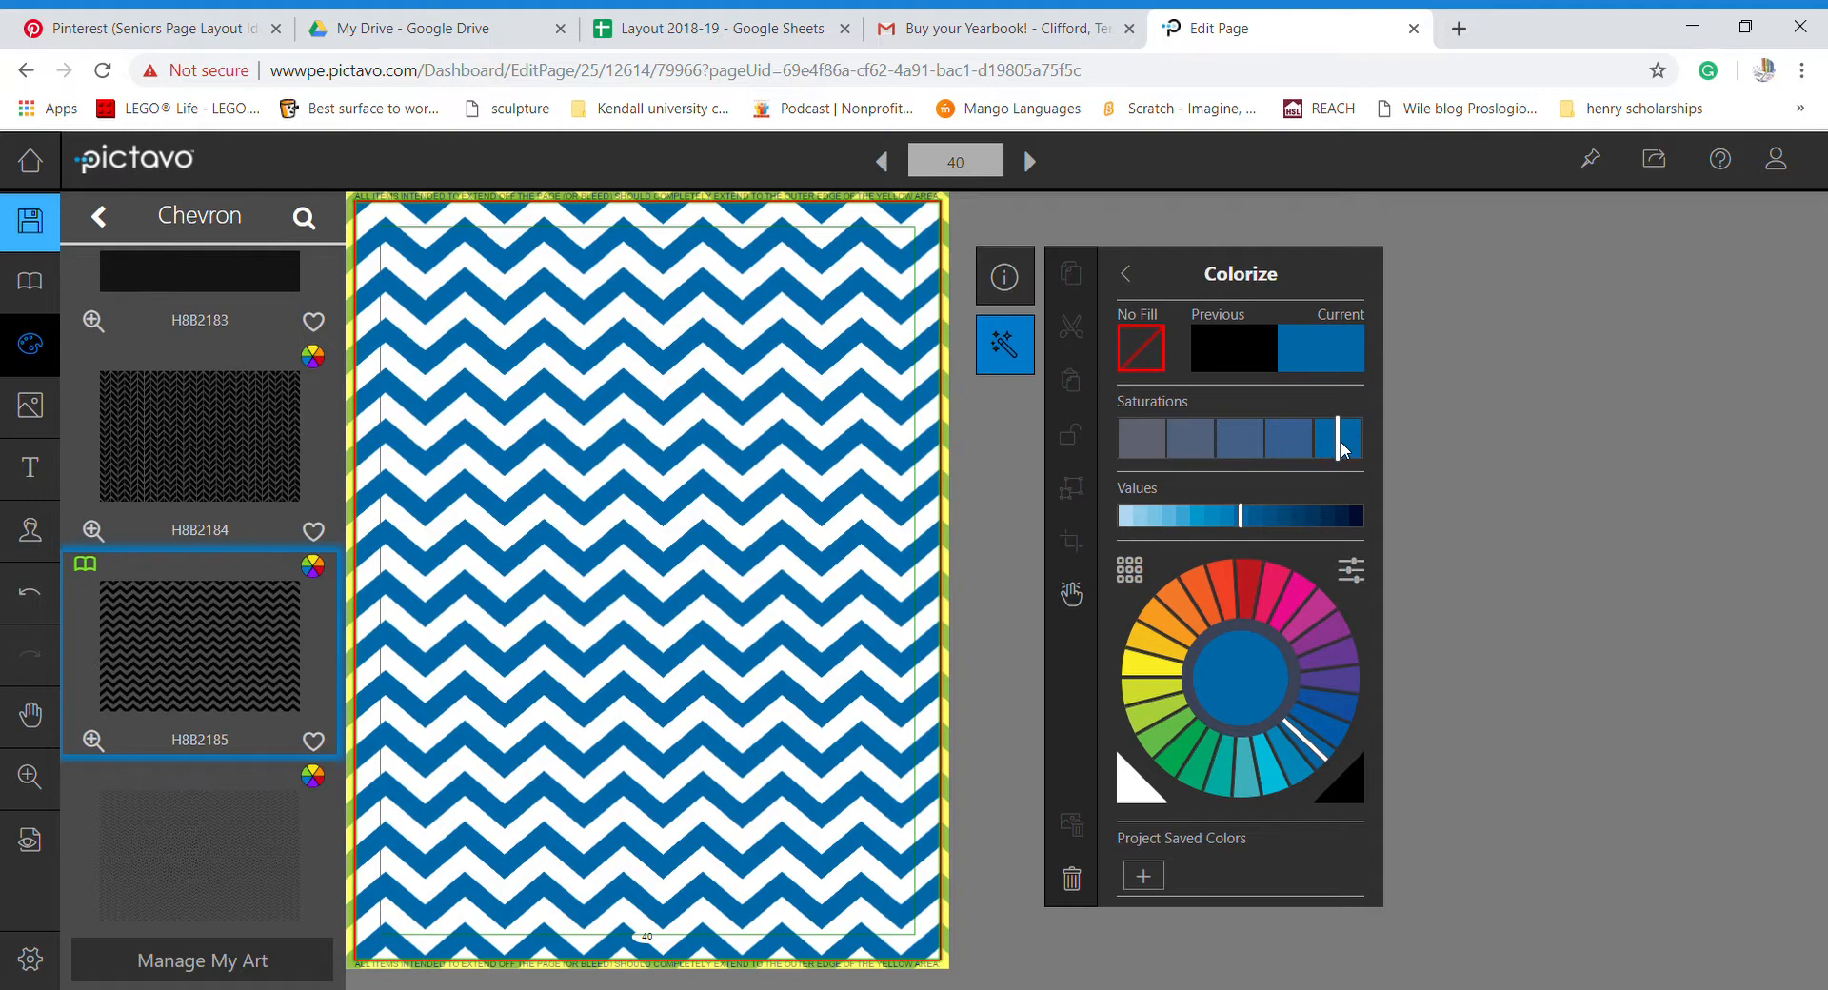
pyautogui.click(1228, 434)
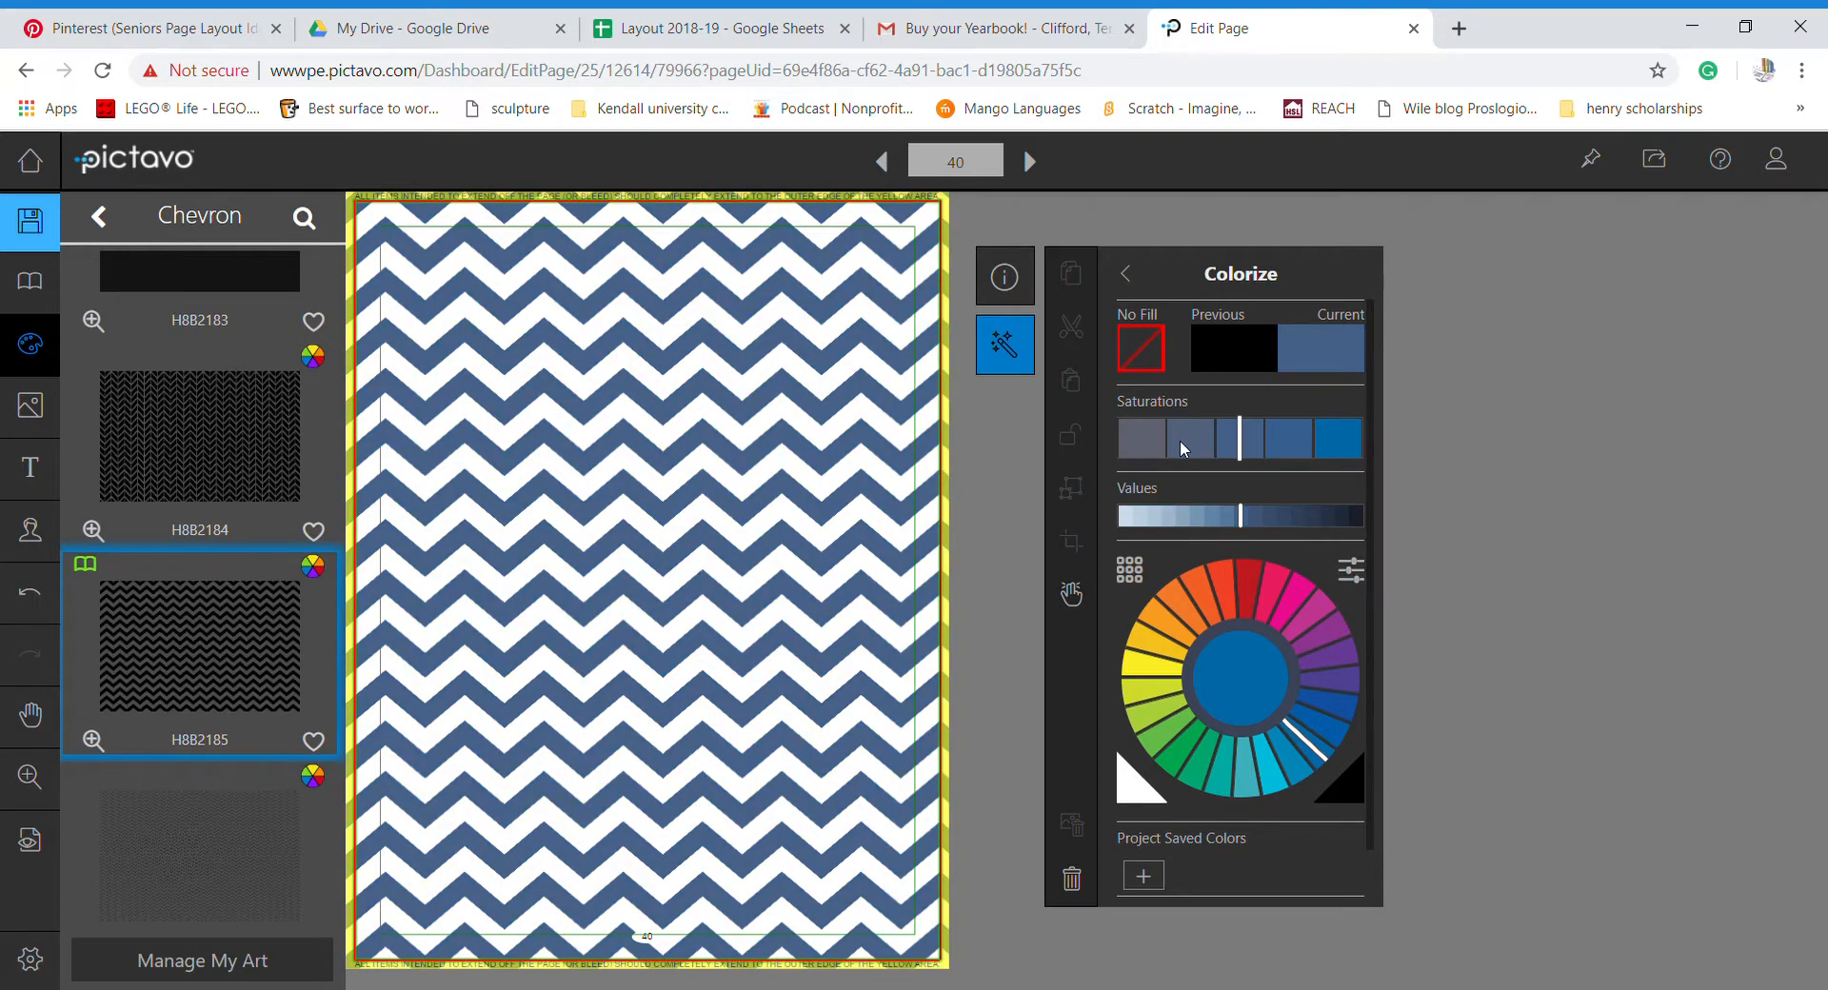
pyautogui.click(1184, 449)
pyautogui.click(1236, 444)
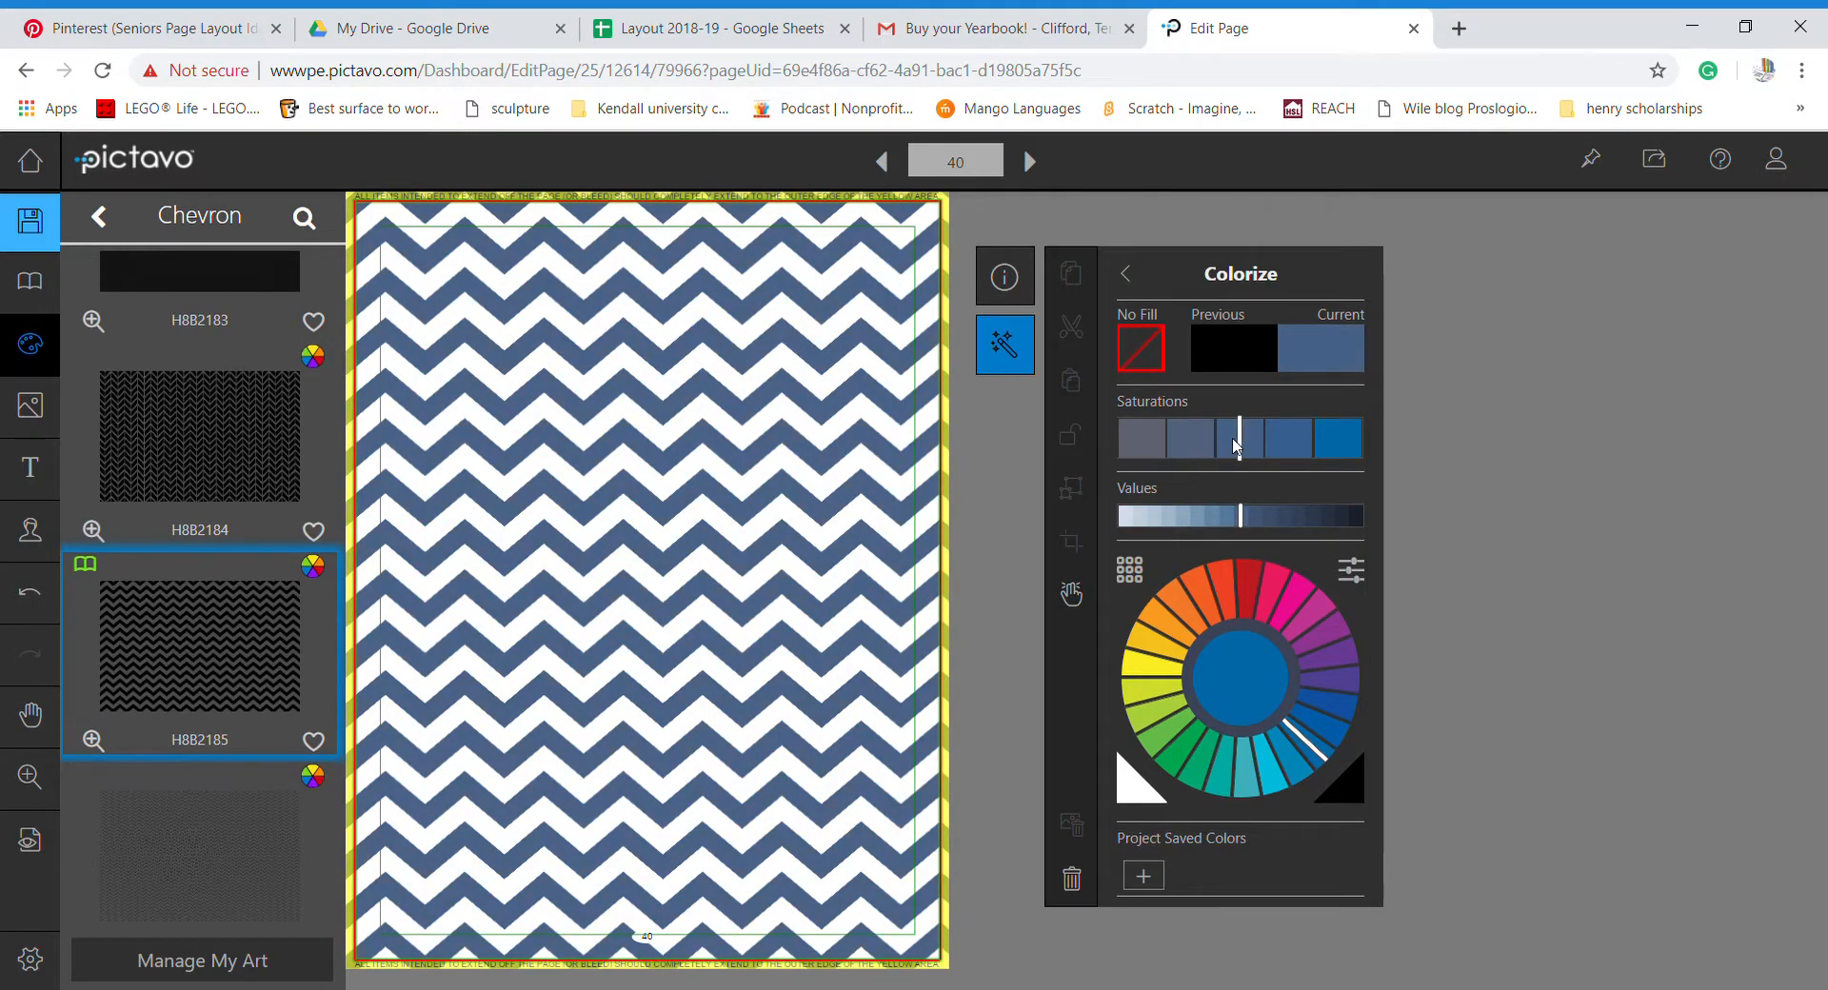
pyautogui.click(1267, 519)
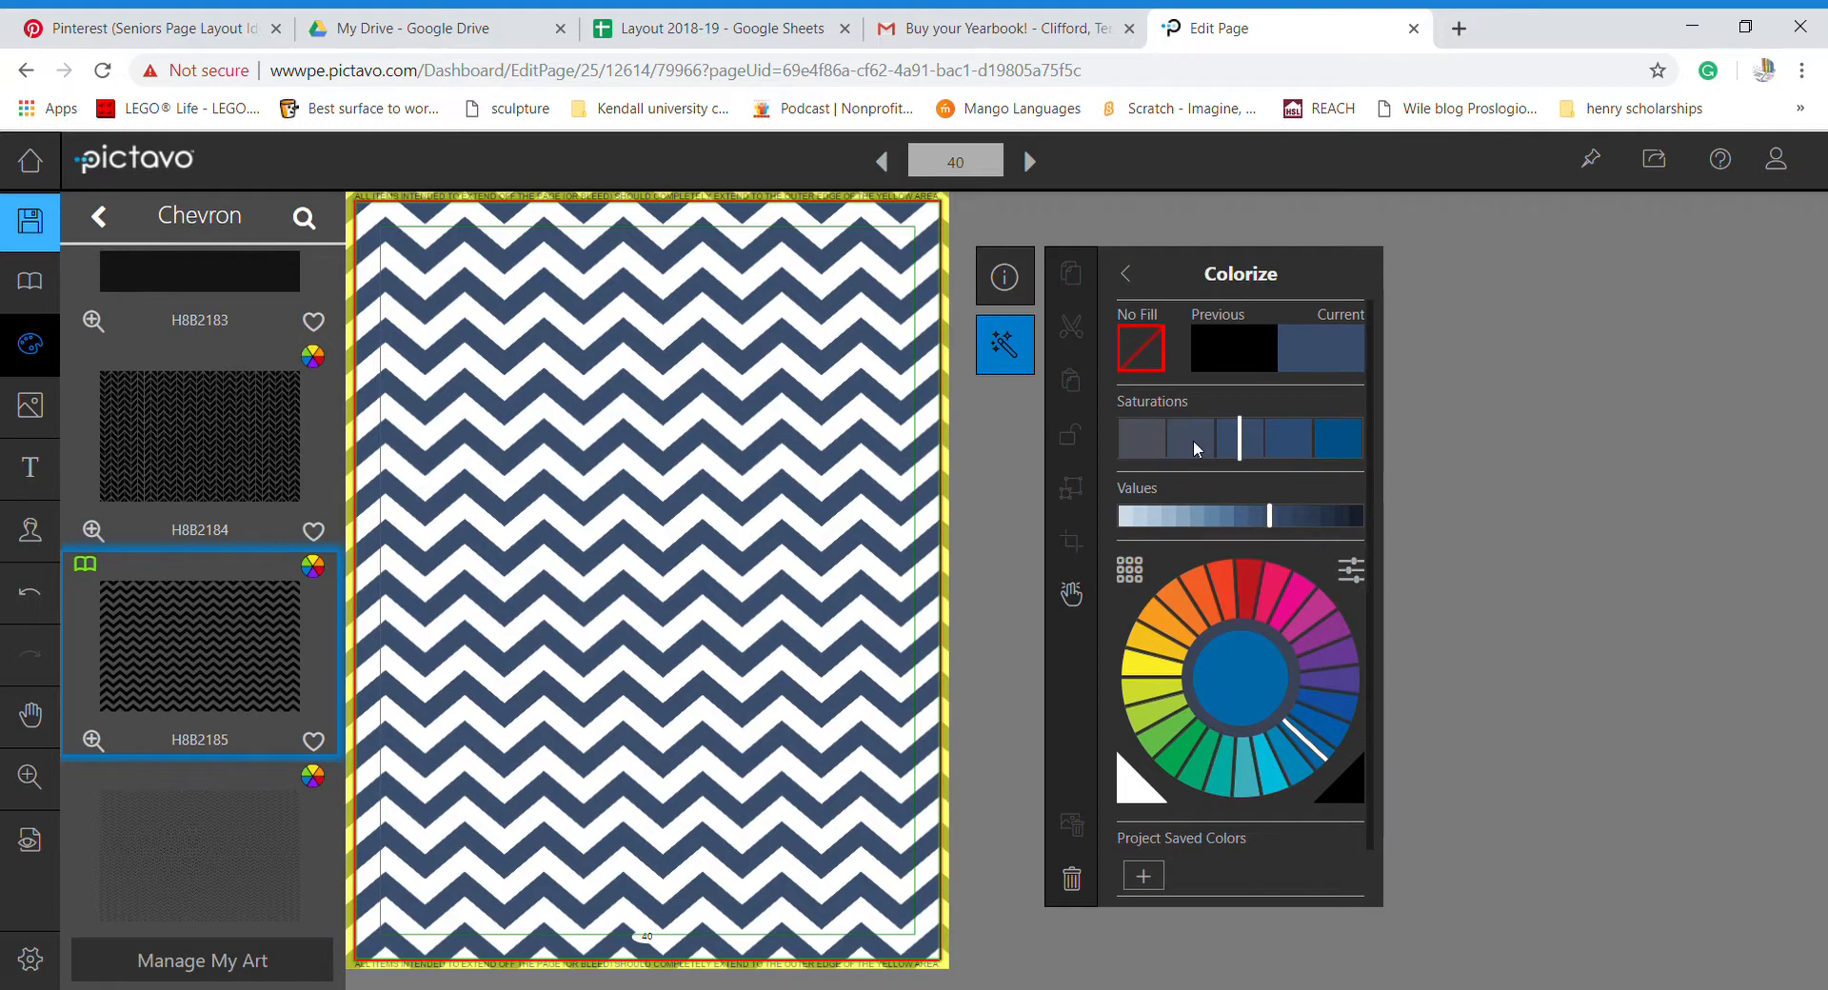
# - Lower the background's opacity, then replace it with the herringbone chevron H8B2184
pyautogui.click(1004, 277)
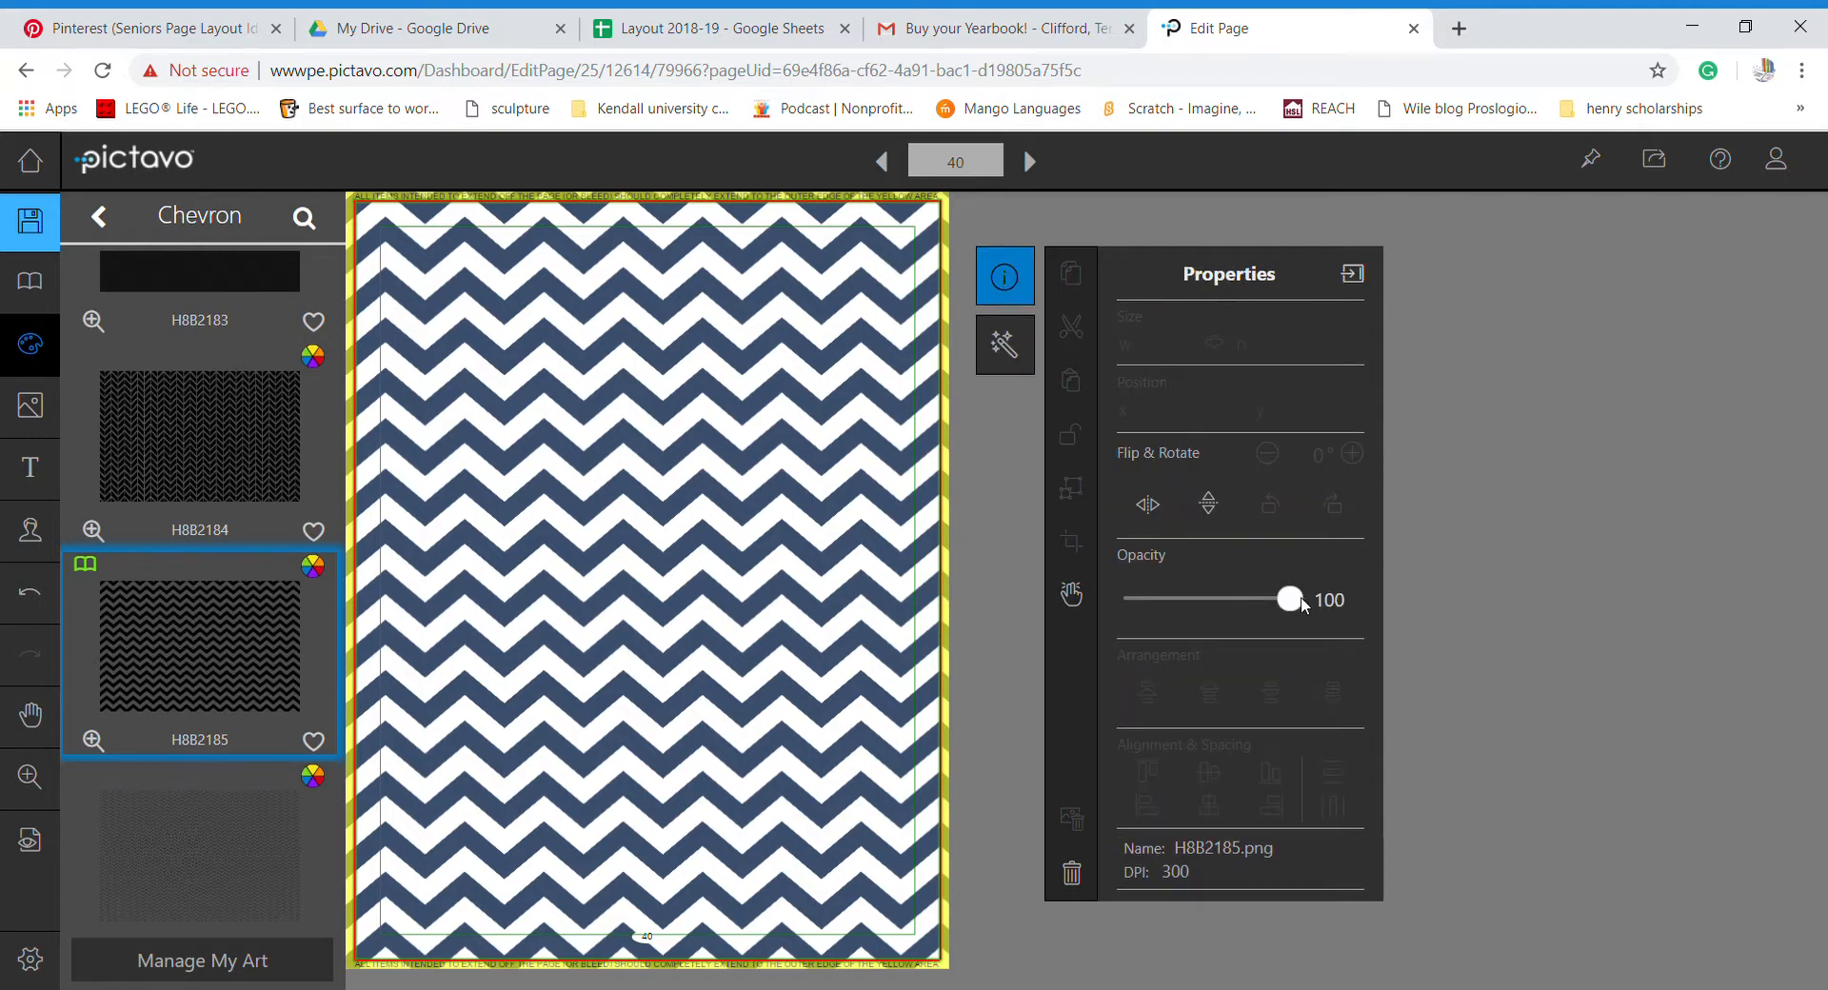
pyautogui.moveTo(1295, 605); pyautogui.dragTo(1254, 612)
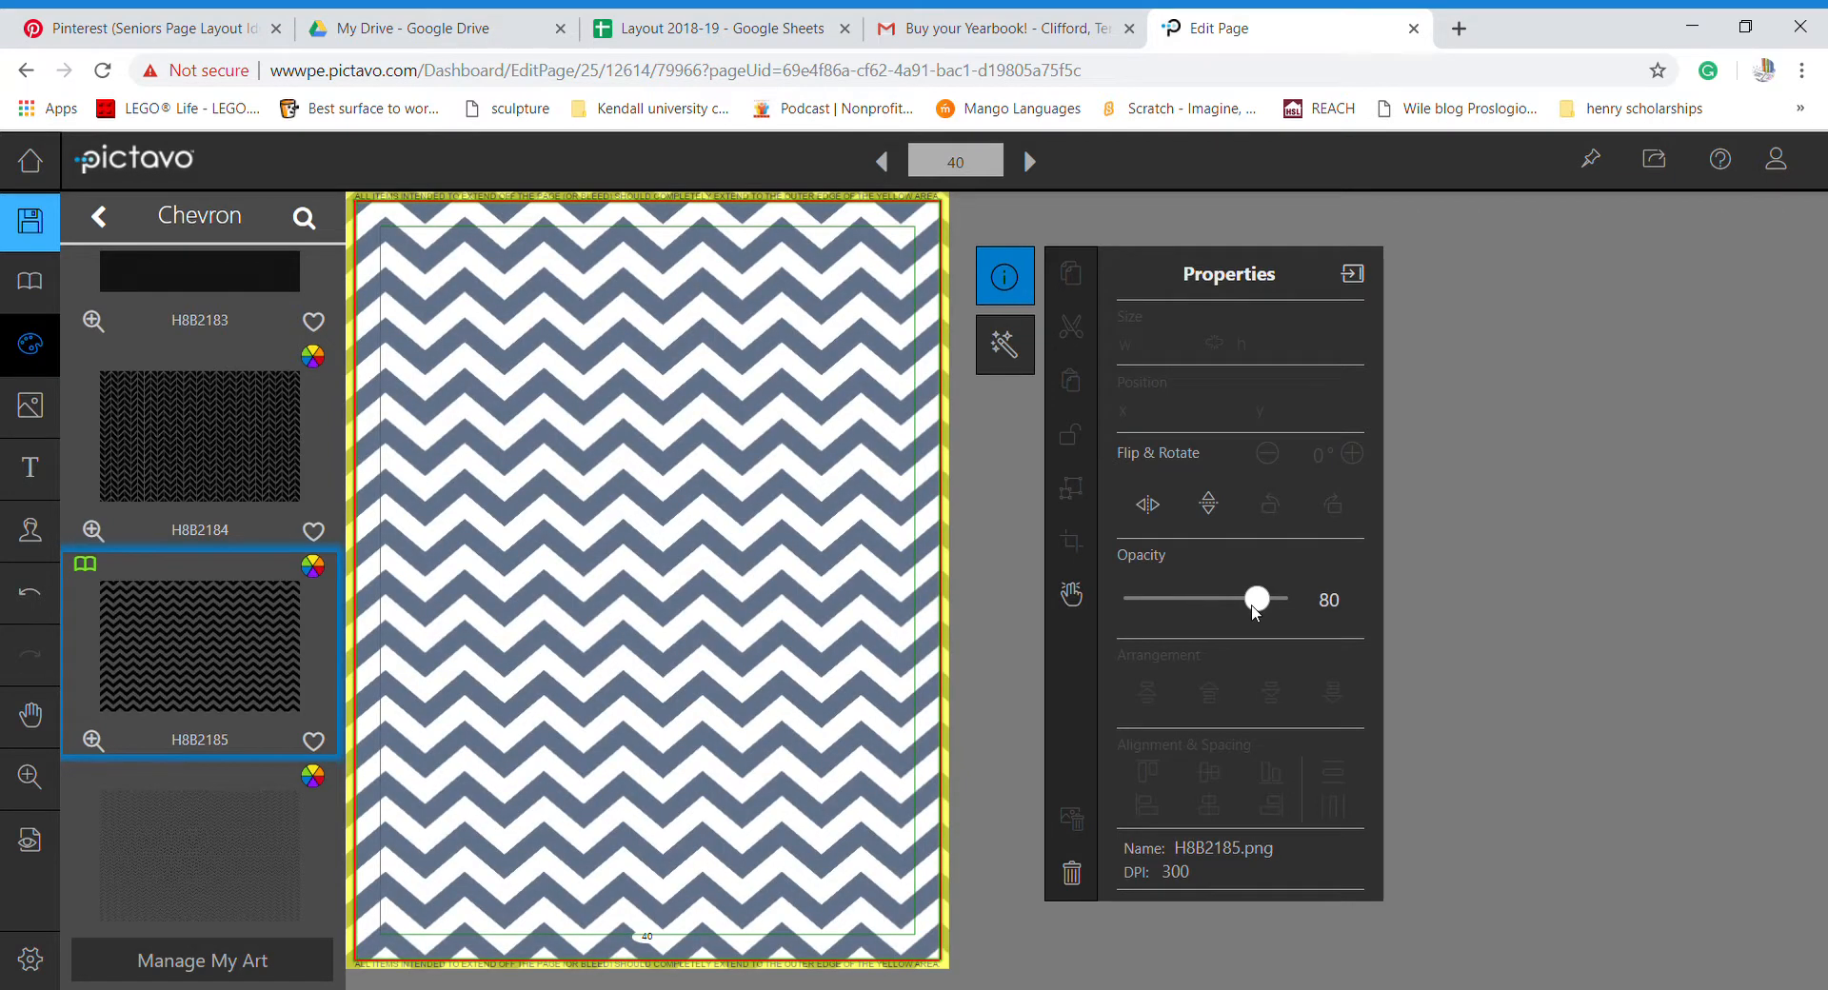
pyautogui.click(986, 515)
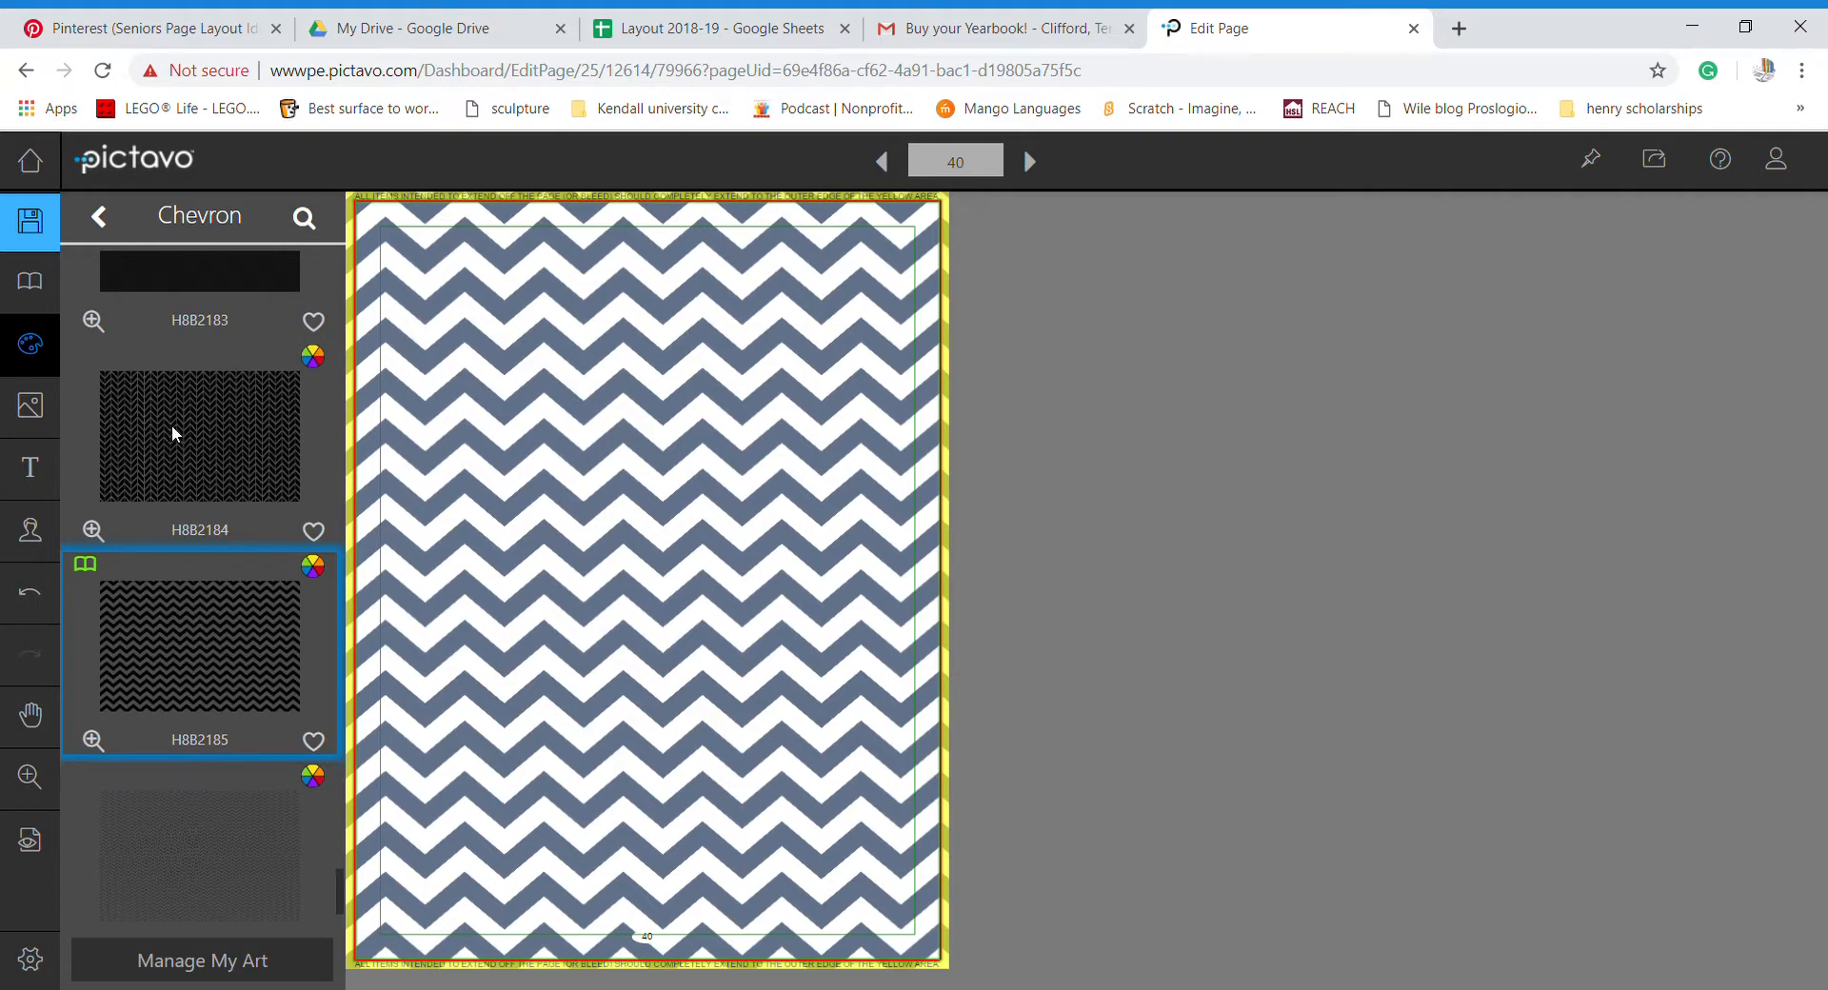
pyautogui.moveTo(171, 424); pyautogui.dragTo(666, 502)
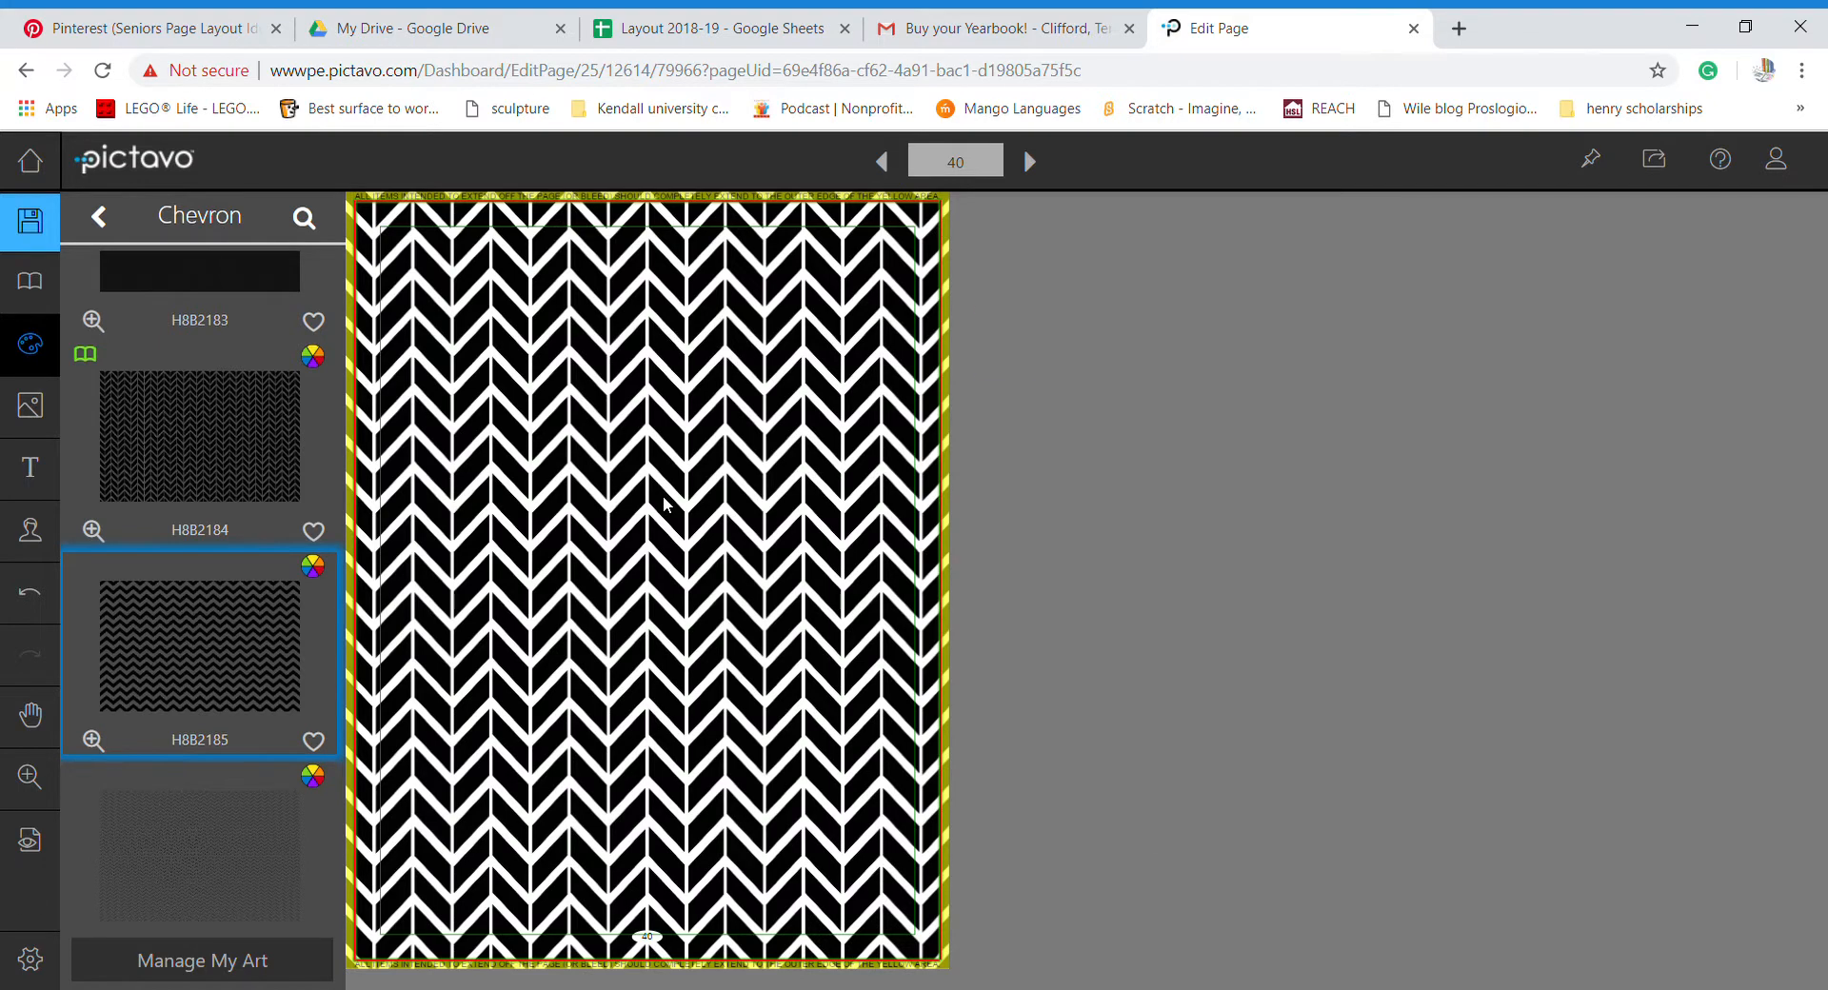
# - Colorize the herringbone background H8B2184 bright blue, leaving white stripes
pyautogui.click(663, 497)
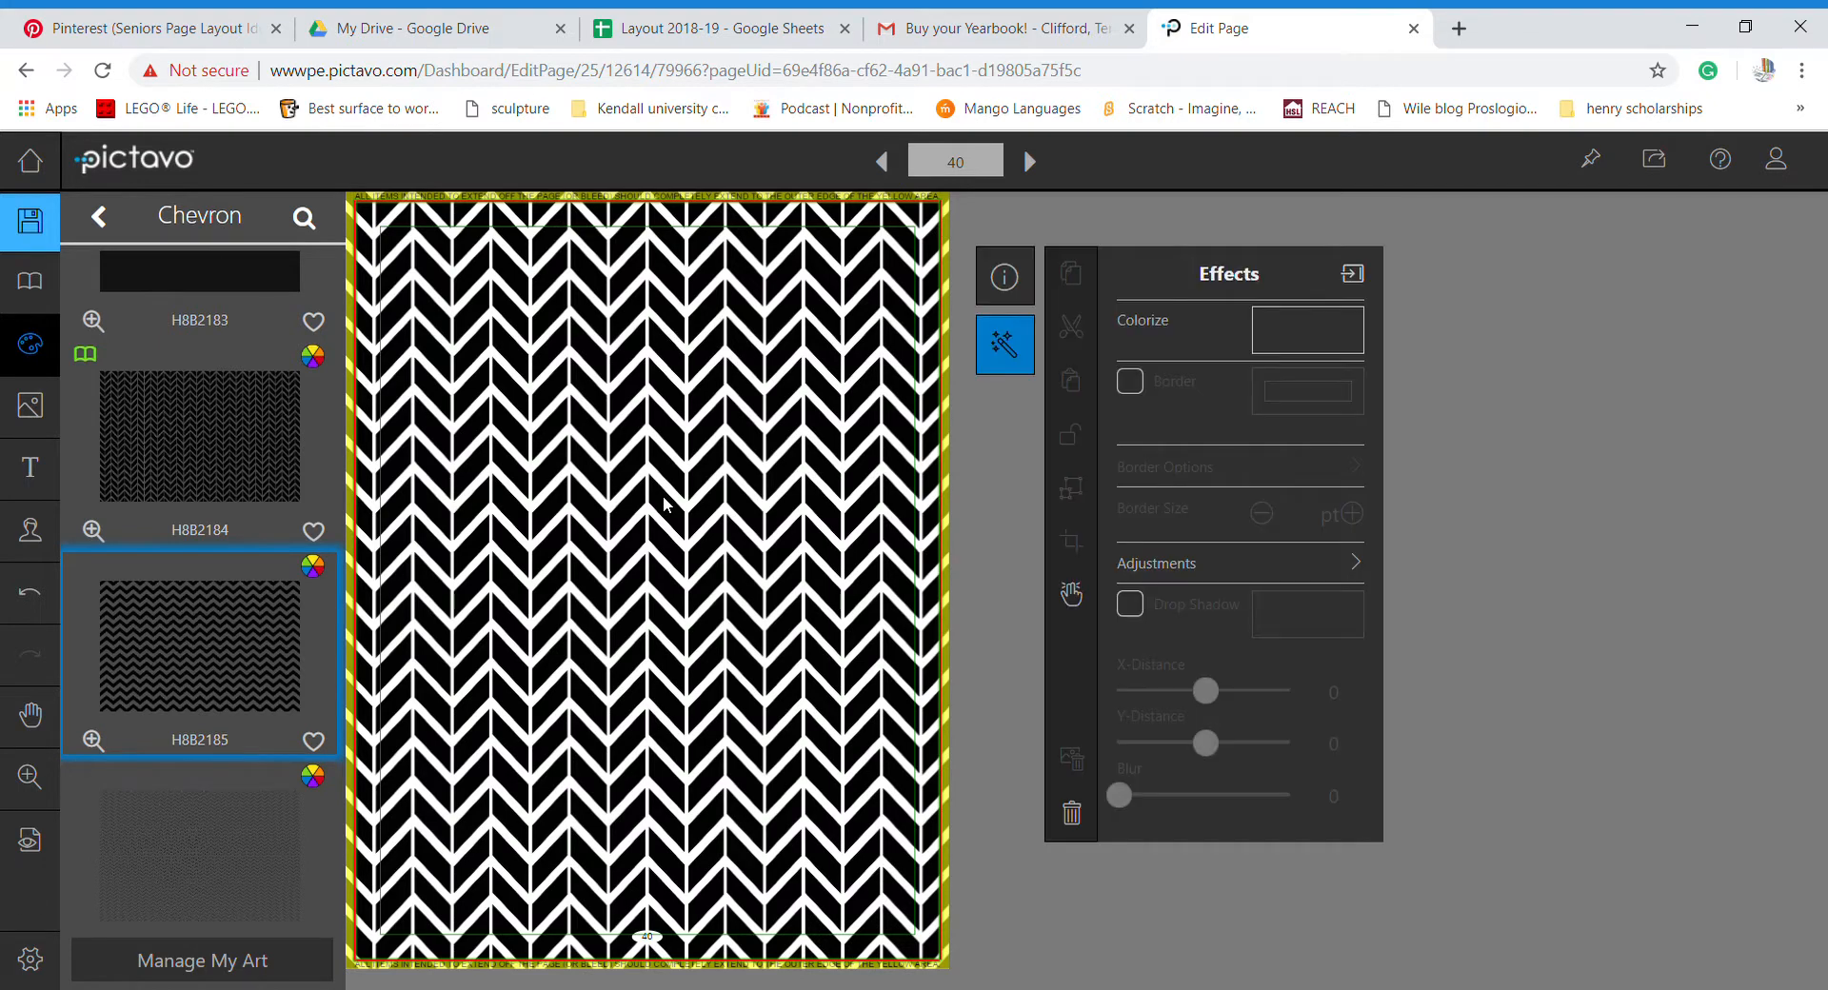
pyautogui.click(1284, 335)
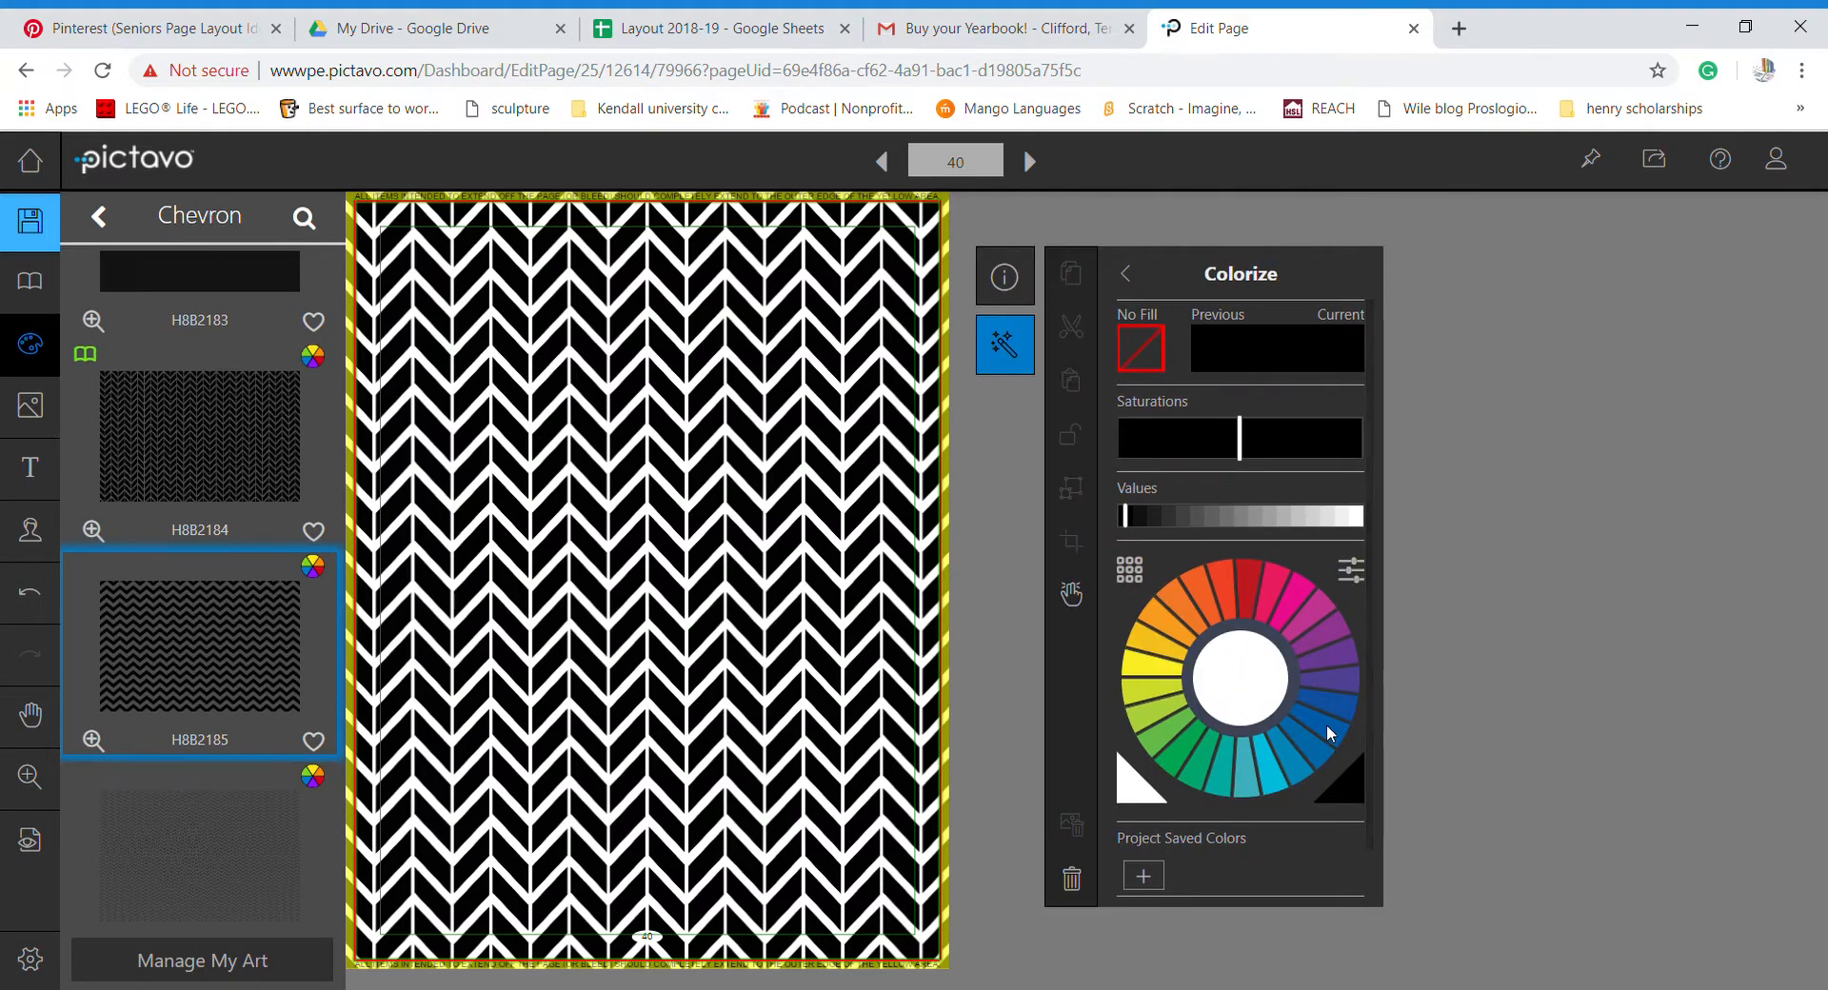
pyautogui.click(1327, 723)
pyautogui.click(1464, 514)
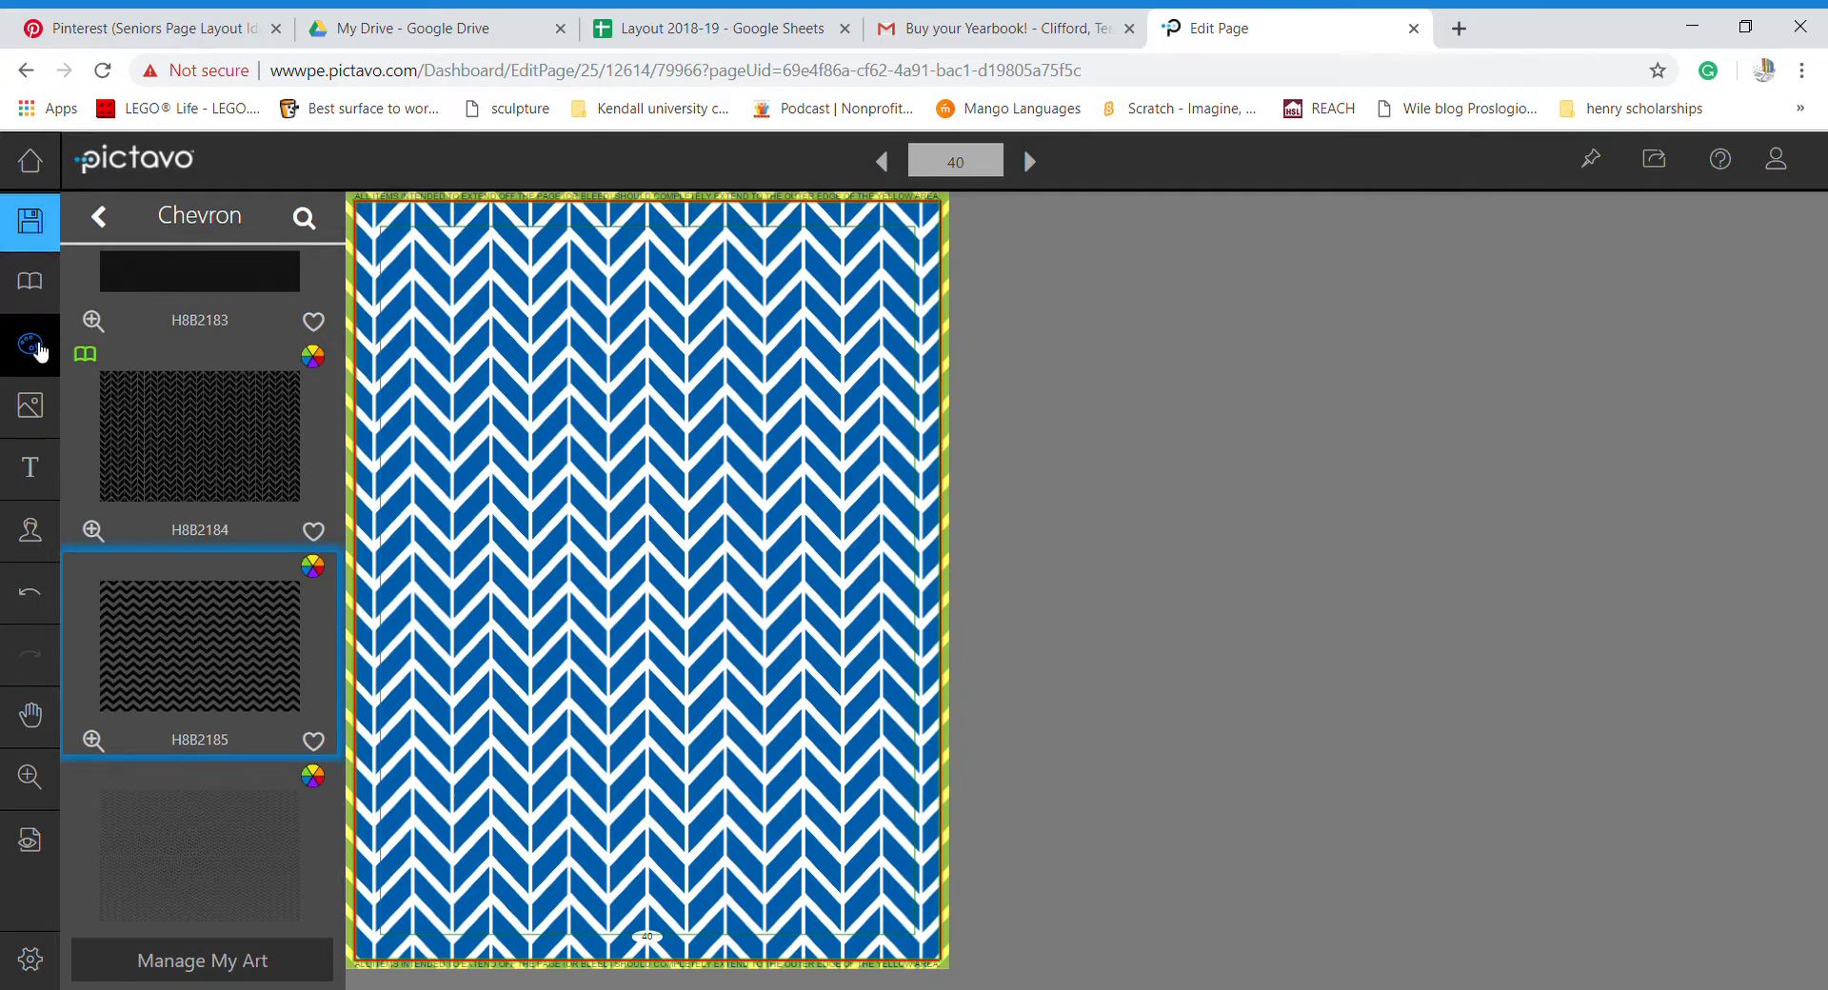
# - Draw a BrokenLine shape diagonally from the page's bottom edge to its top edge
pyautogui.click(37, 350)
pyautogui.click(36, 350)
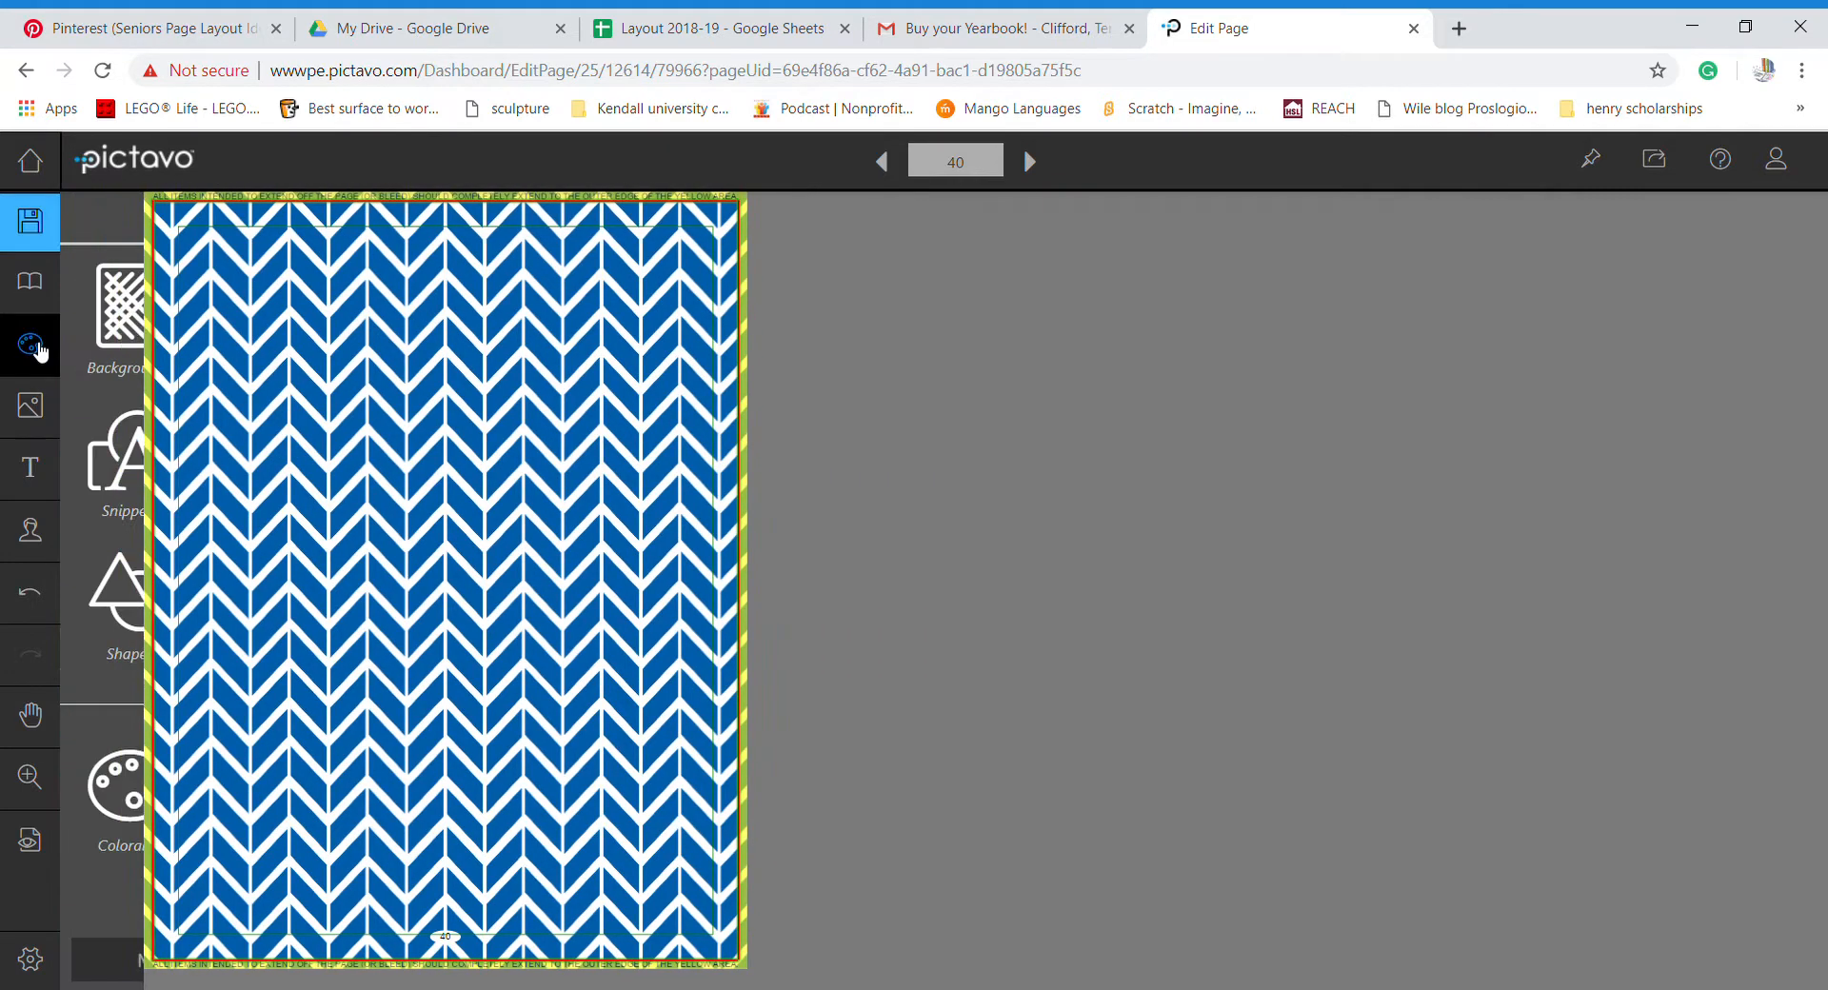
pyautogui.click(141, 612)
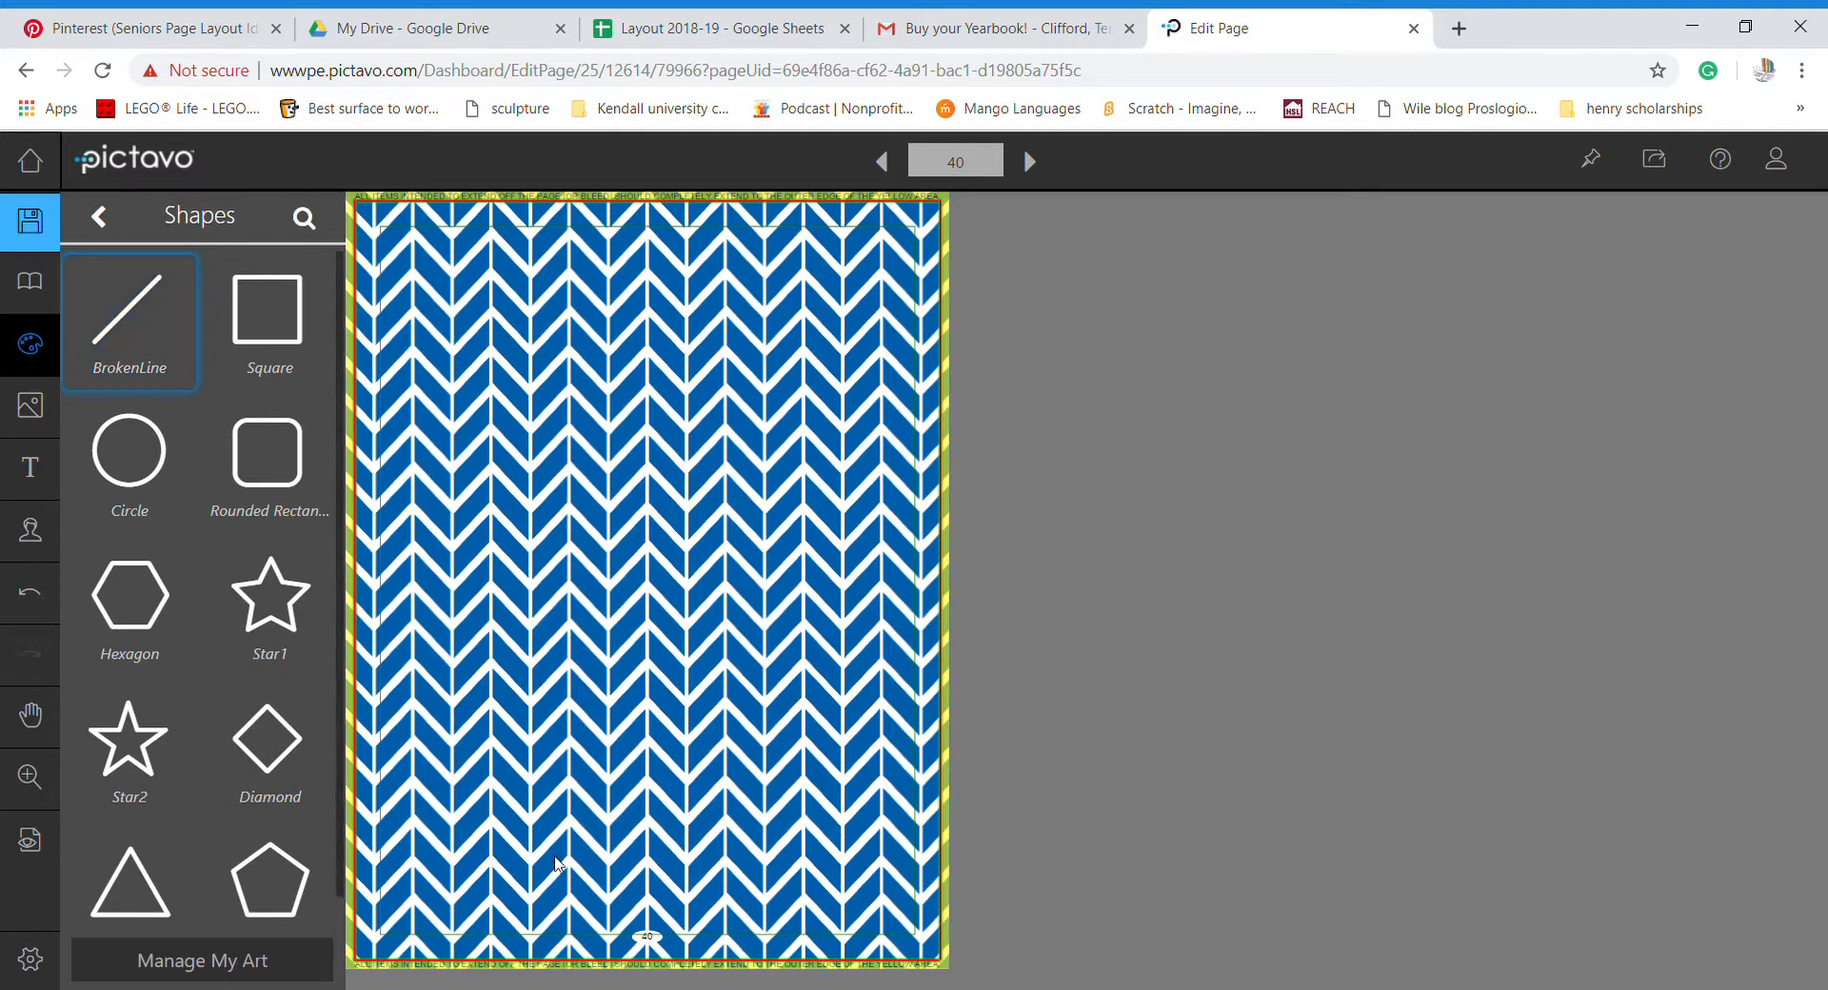
pyautogui.click(578, 955)
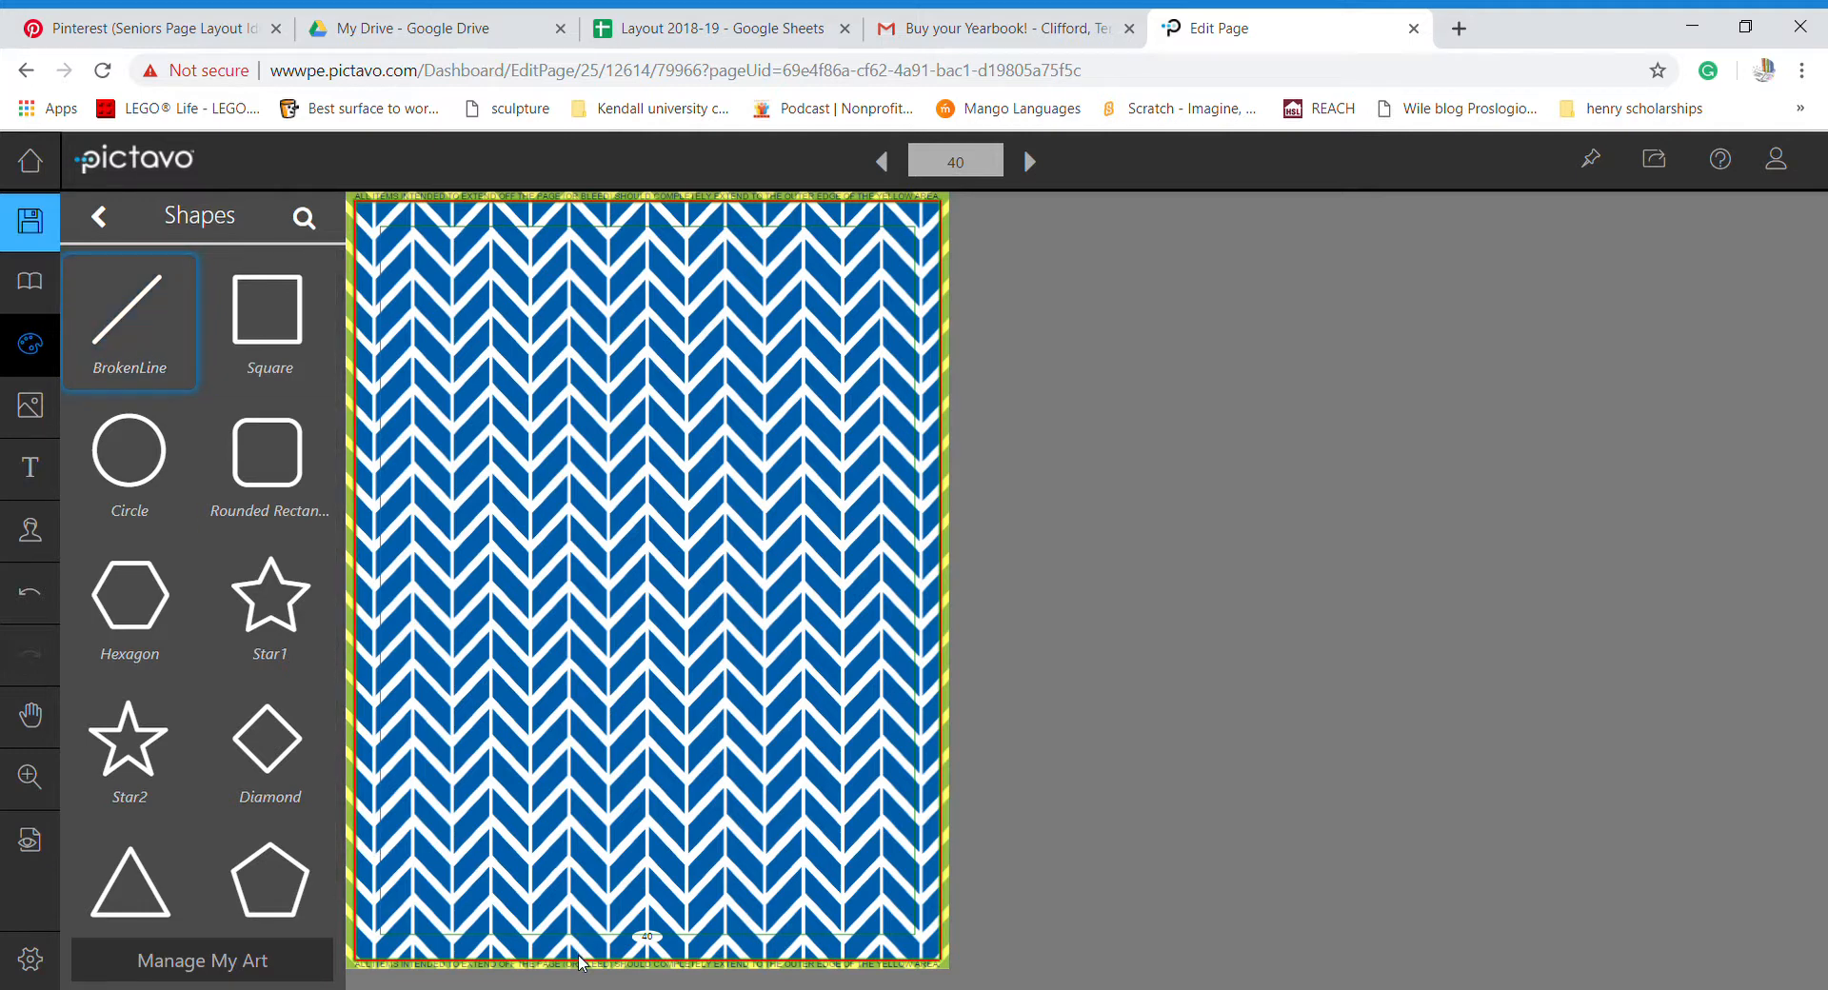
pyautogui.click(714, 197)
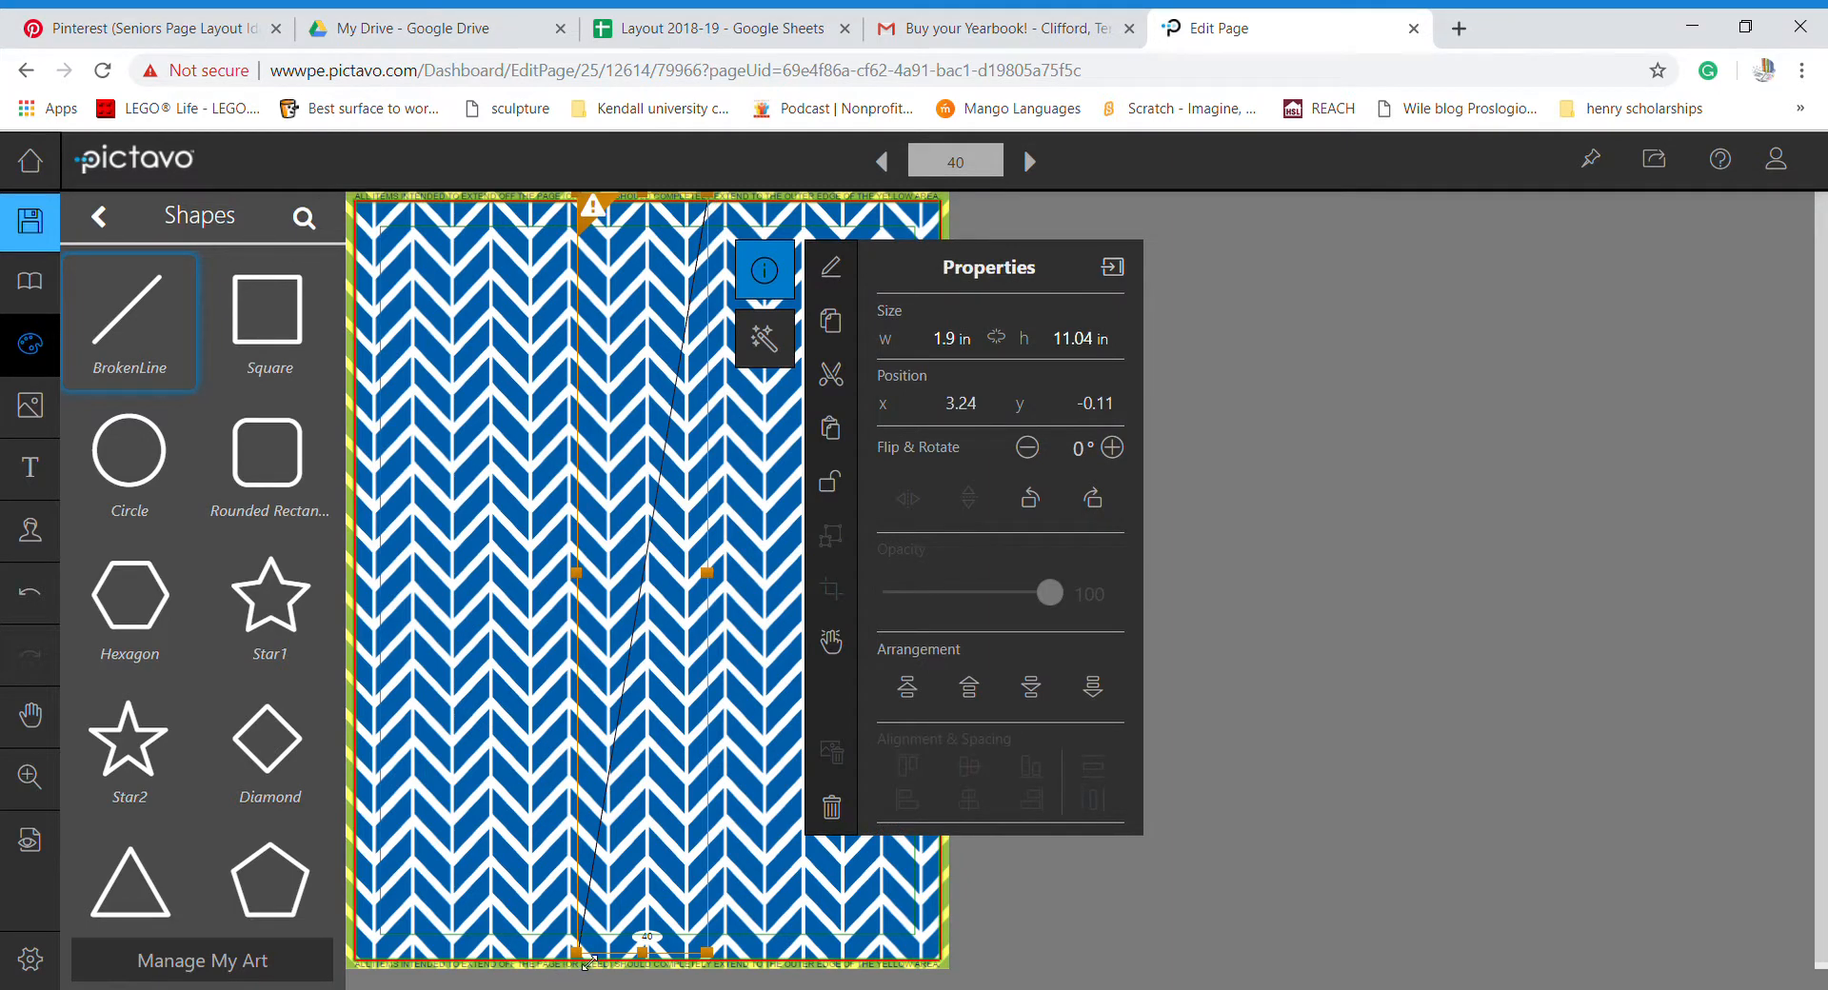
pyautogui.moveTo(585, 962); pyautogui.dragTo(569, 964)
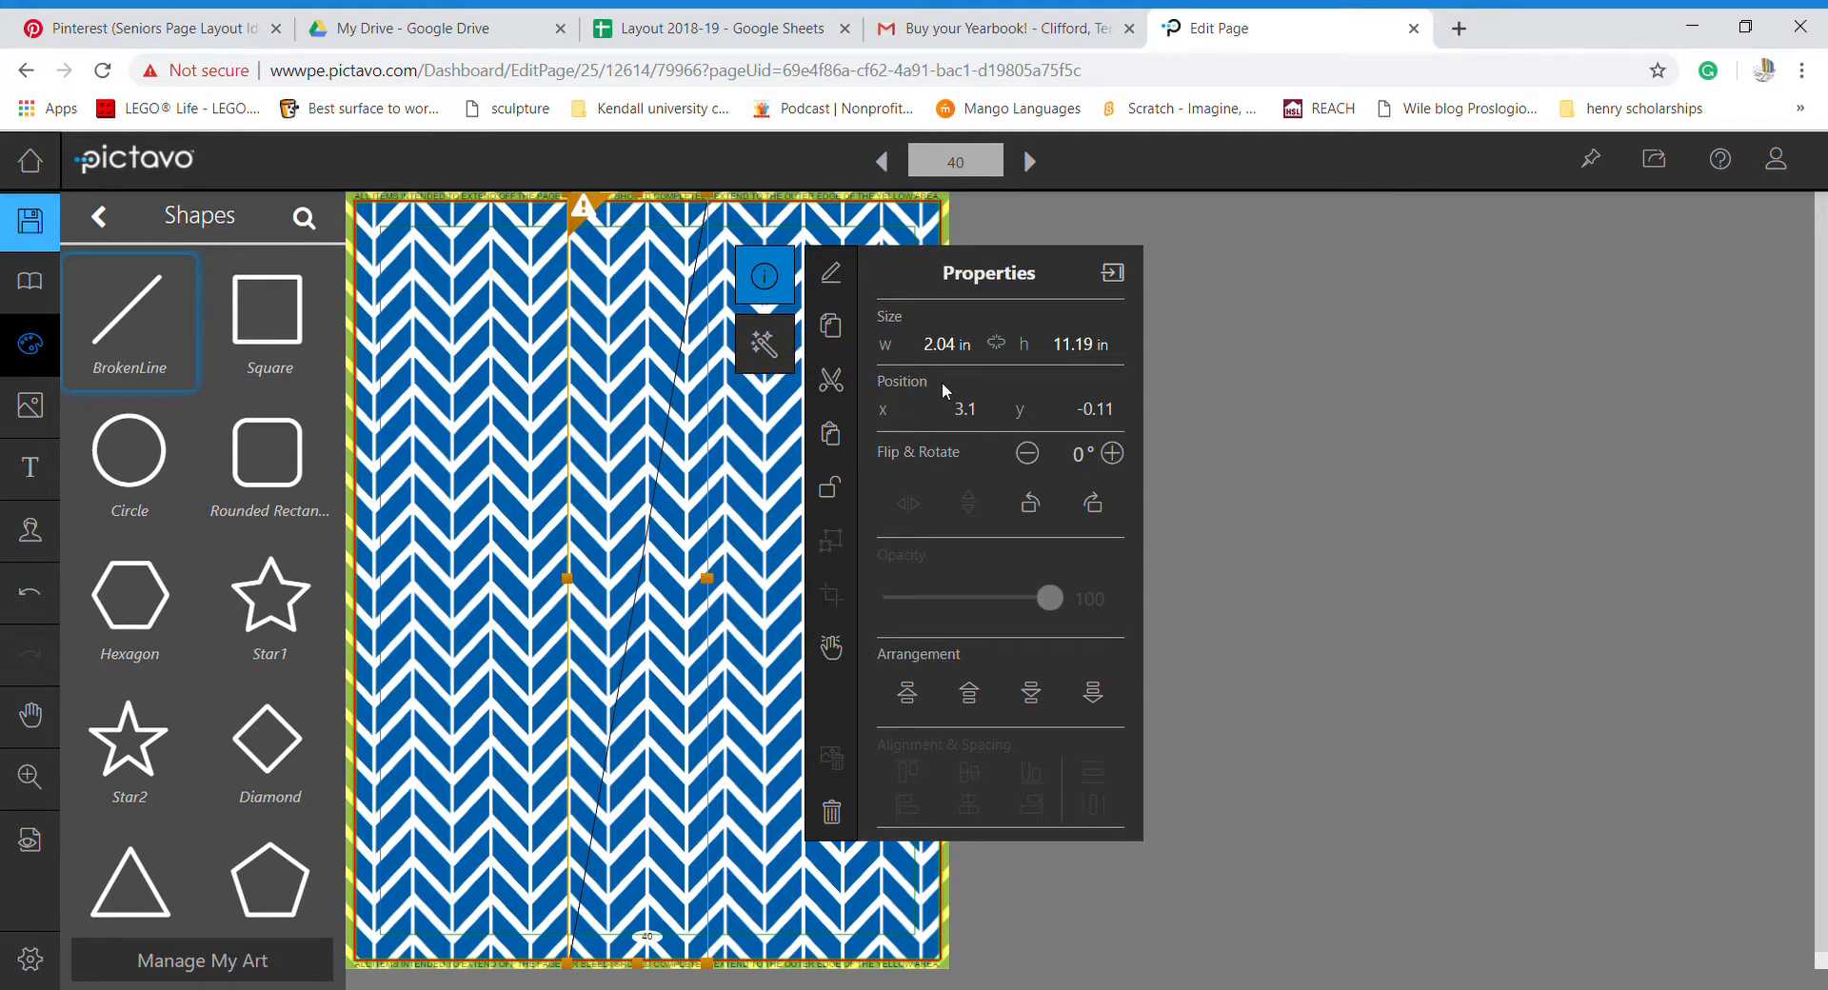
# - Give the line a white border and raise its Border Size to 18 pt
pyautogui.click(767, 347)
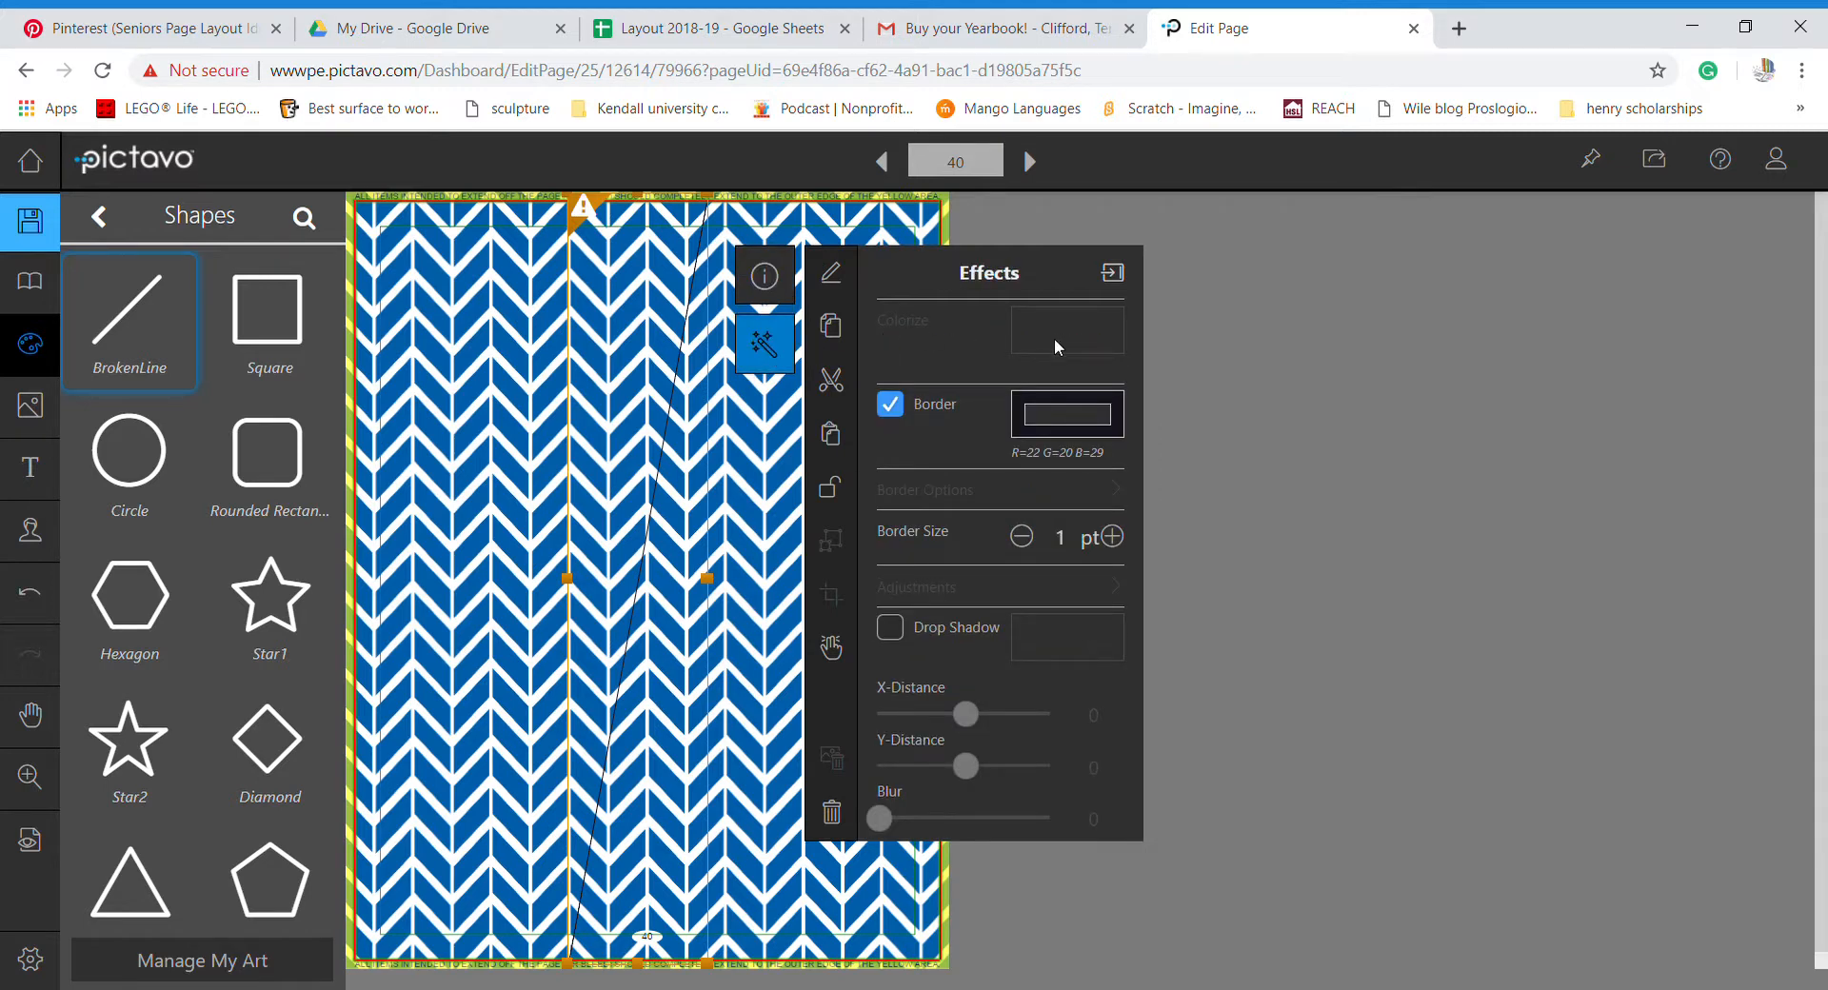
pyautogui.click(1022, 404)
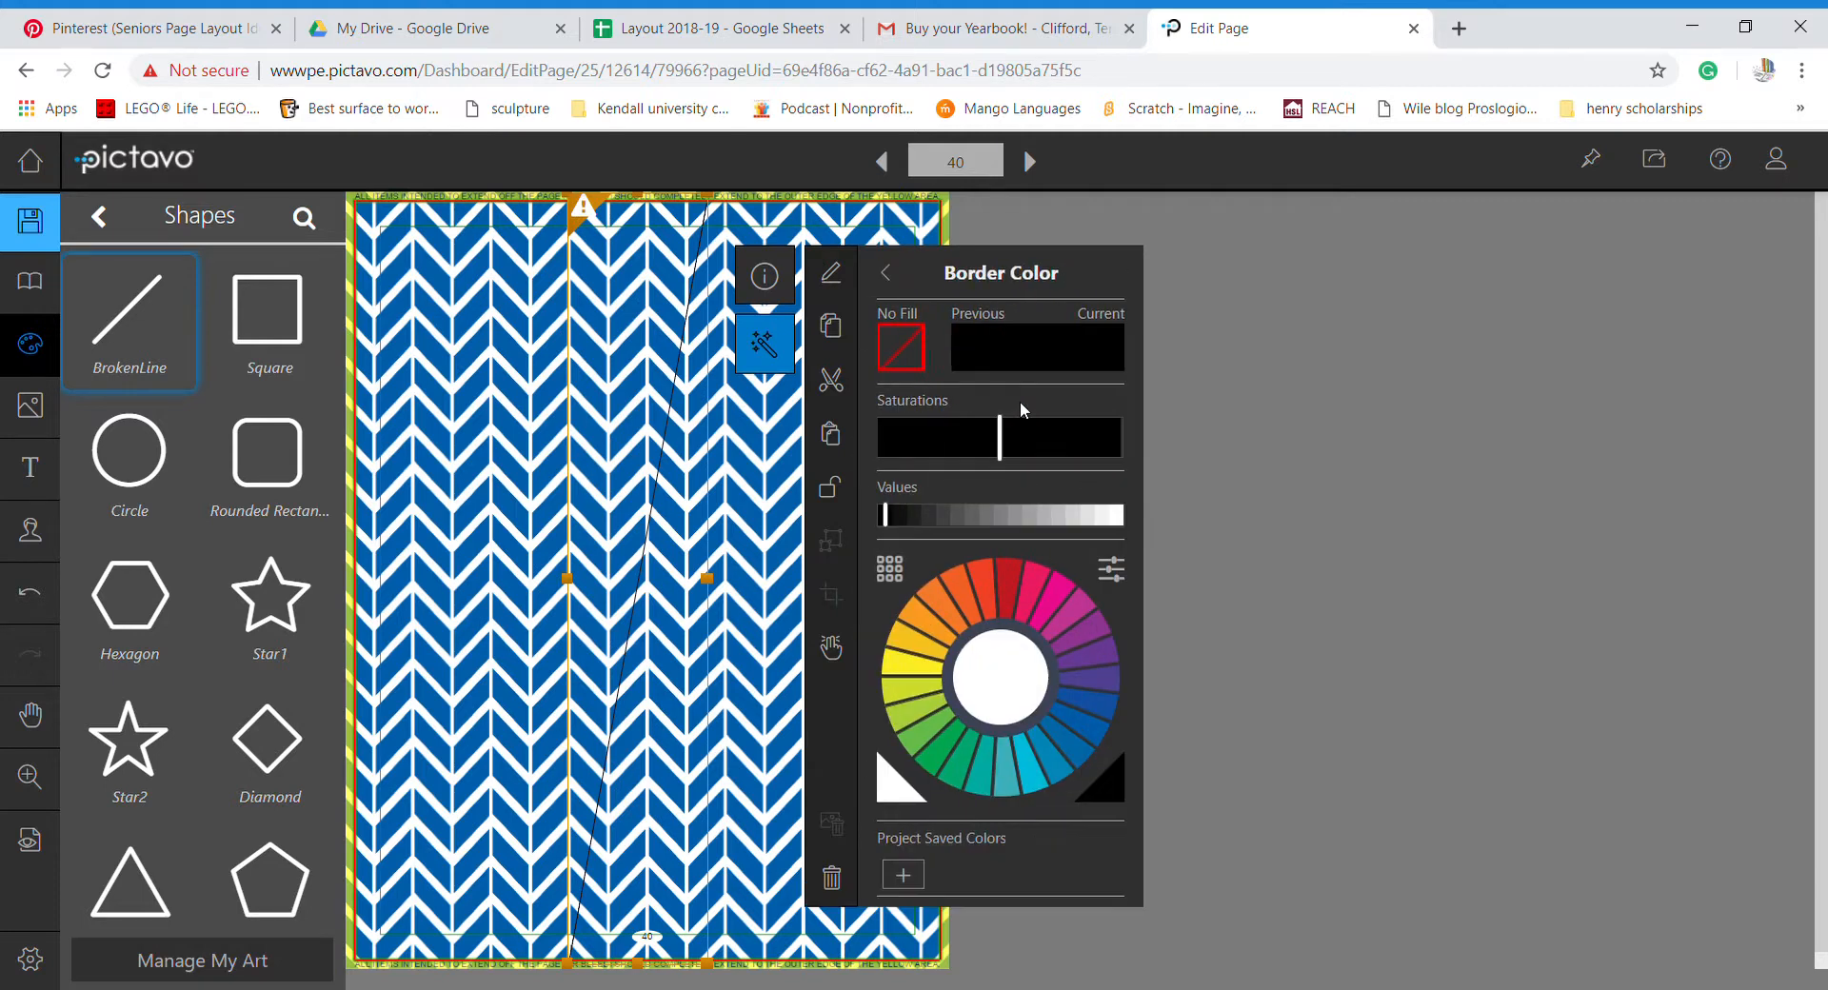
pyautogui.click(1121, 515)
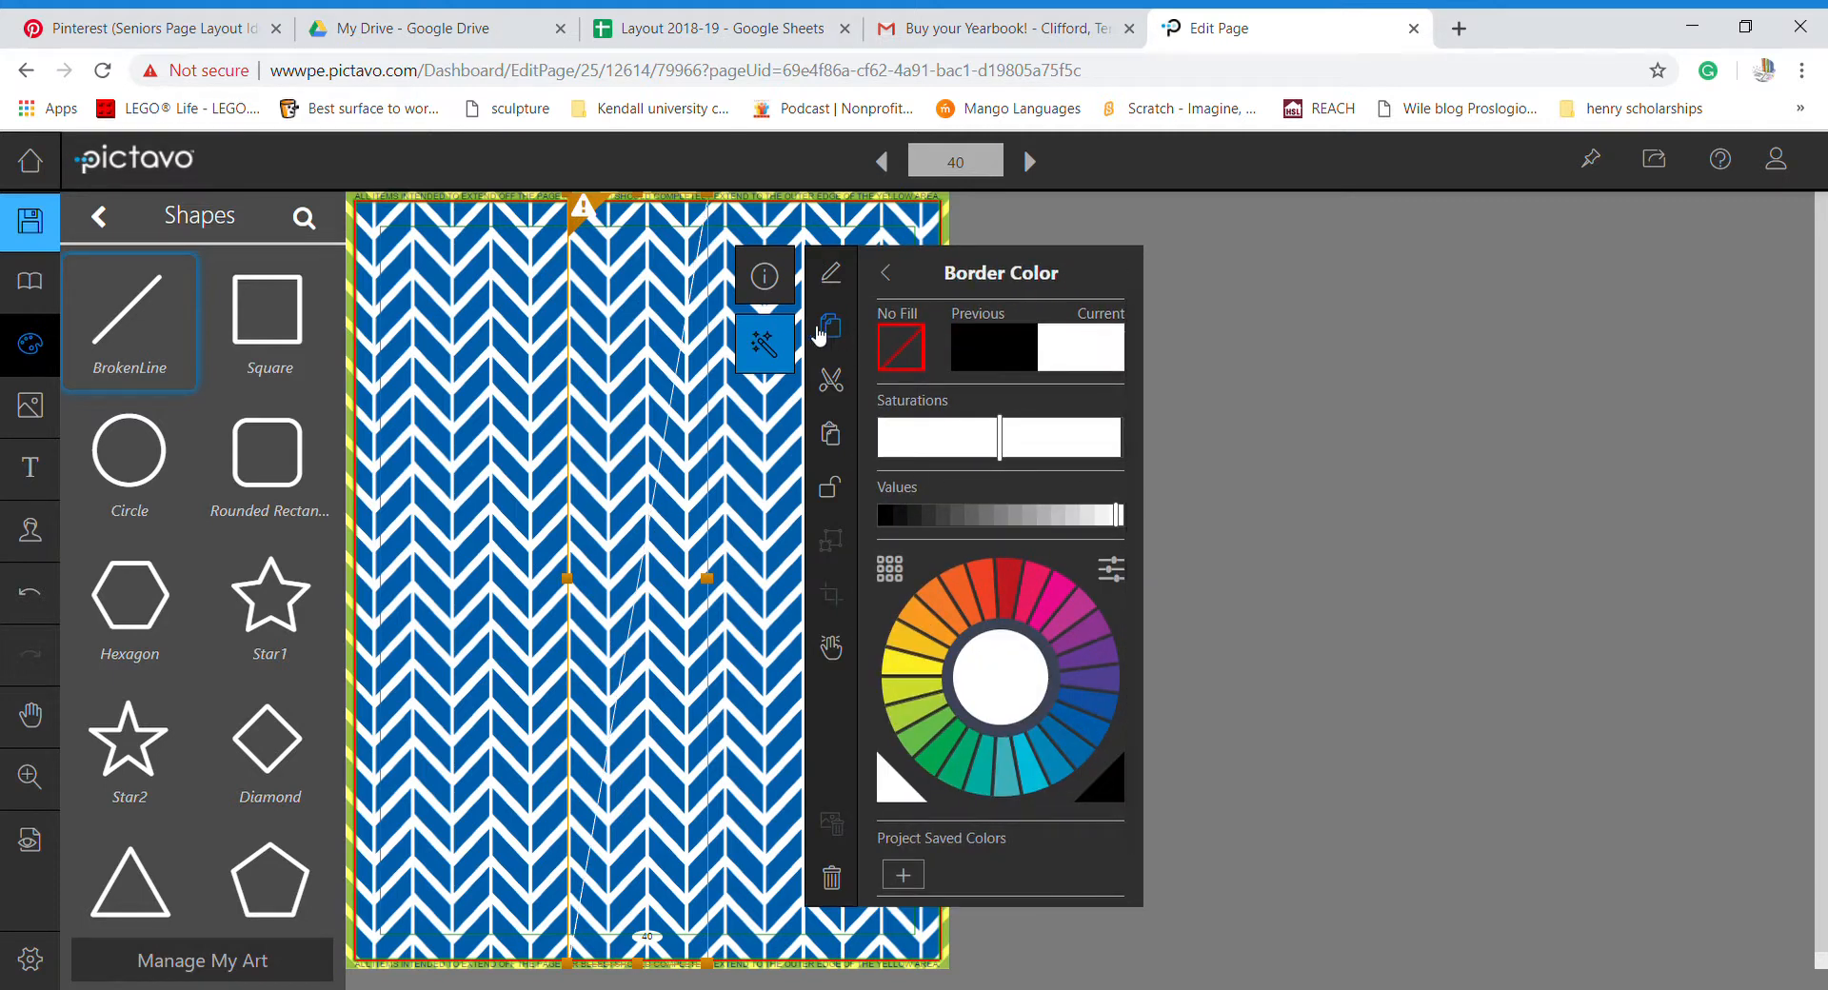
pyautogui.click(890, 276)
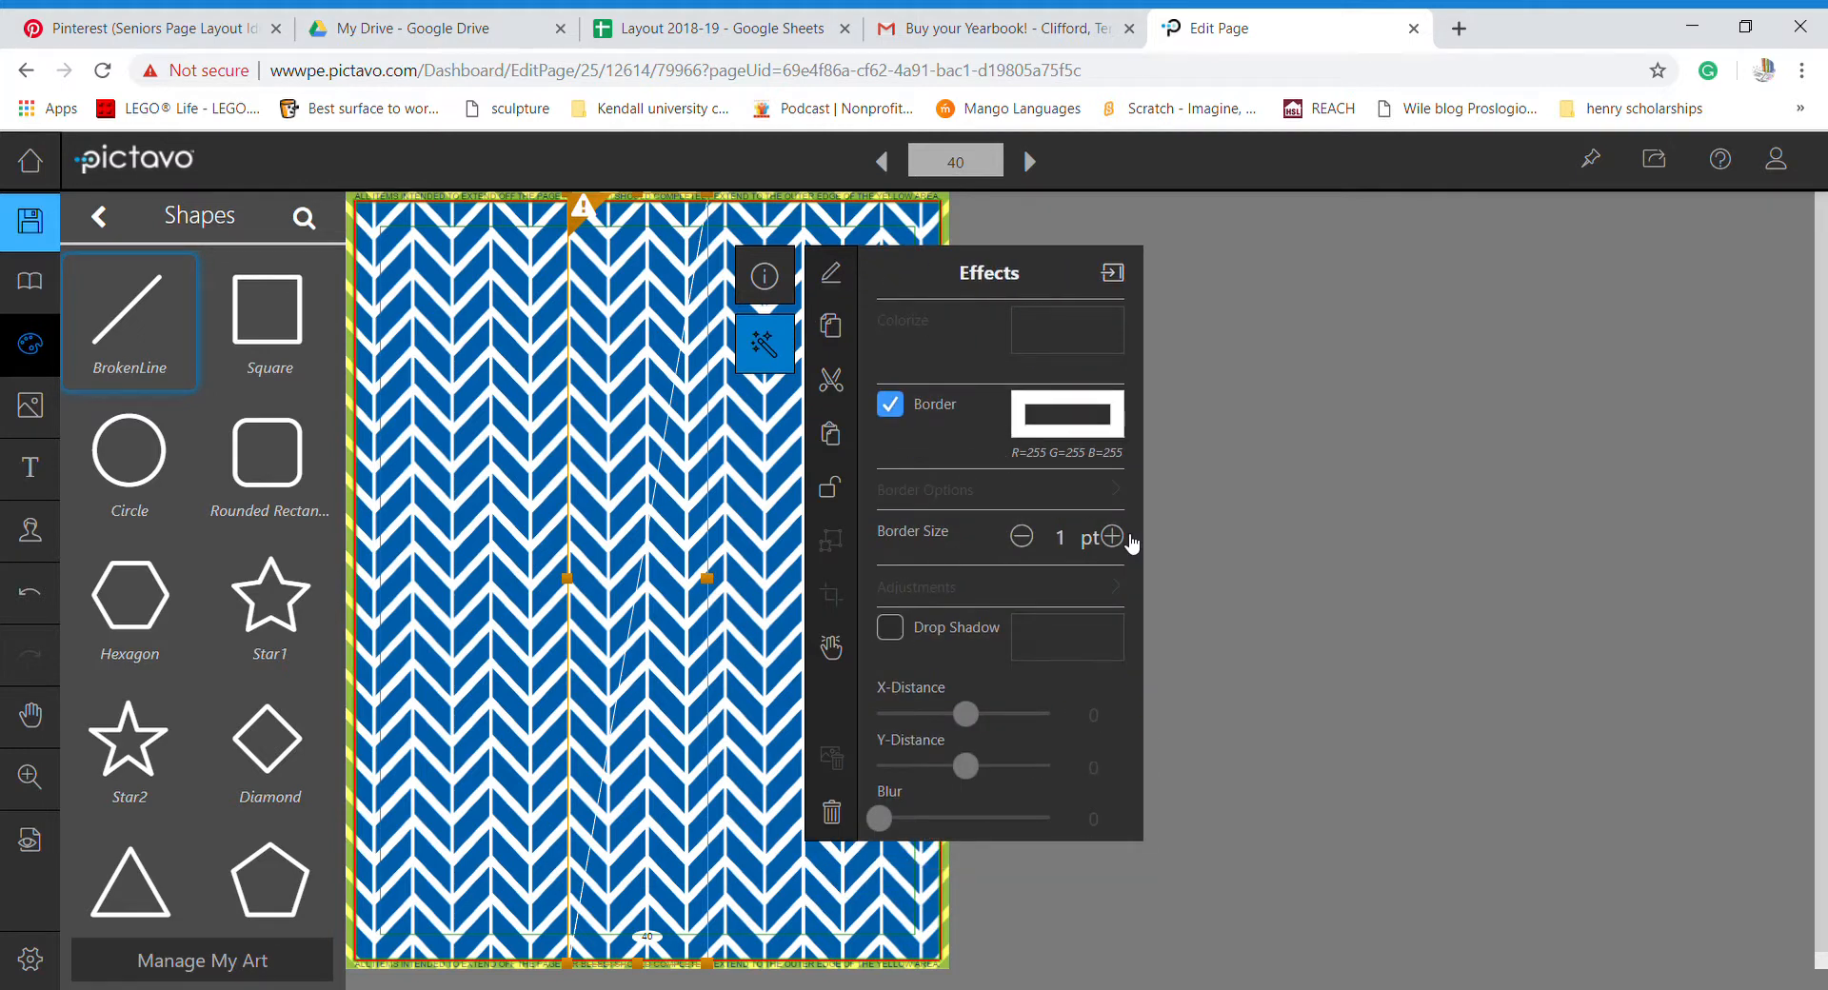
pyautogui.click(1127, 539)
pyautogui.click(1127, 539)
pyautogui.click(1128, 539)
pyautogui.click(1127, 538)
pyautogui.click(1127, 539)
pyautogui.click(1127, 539)
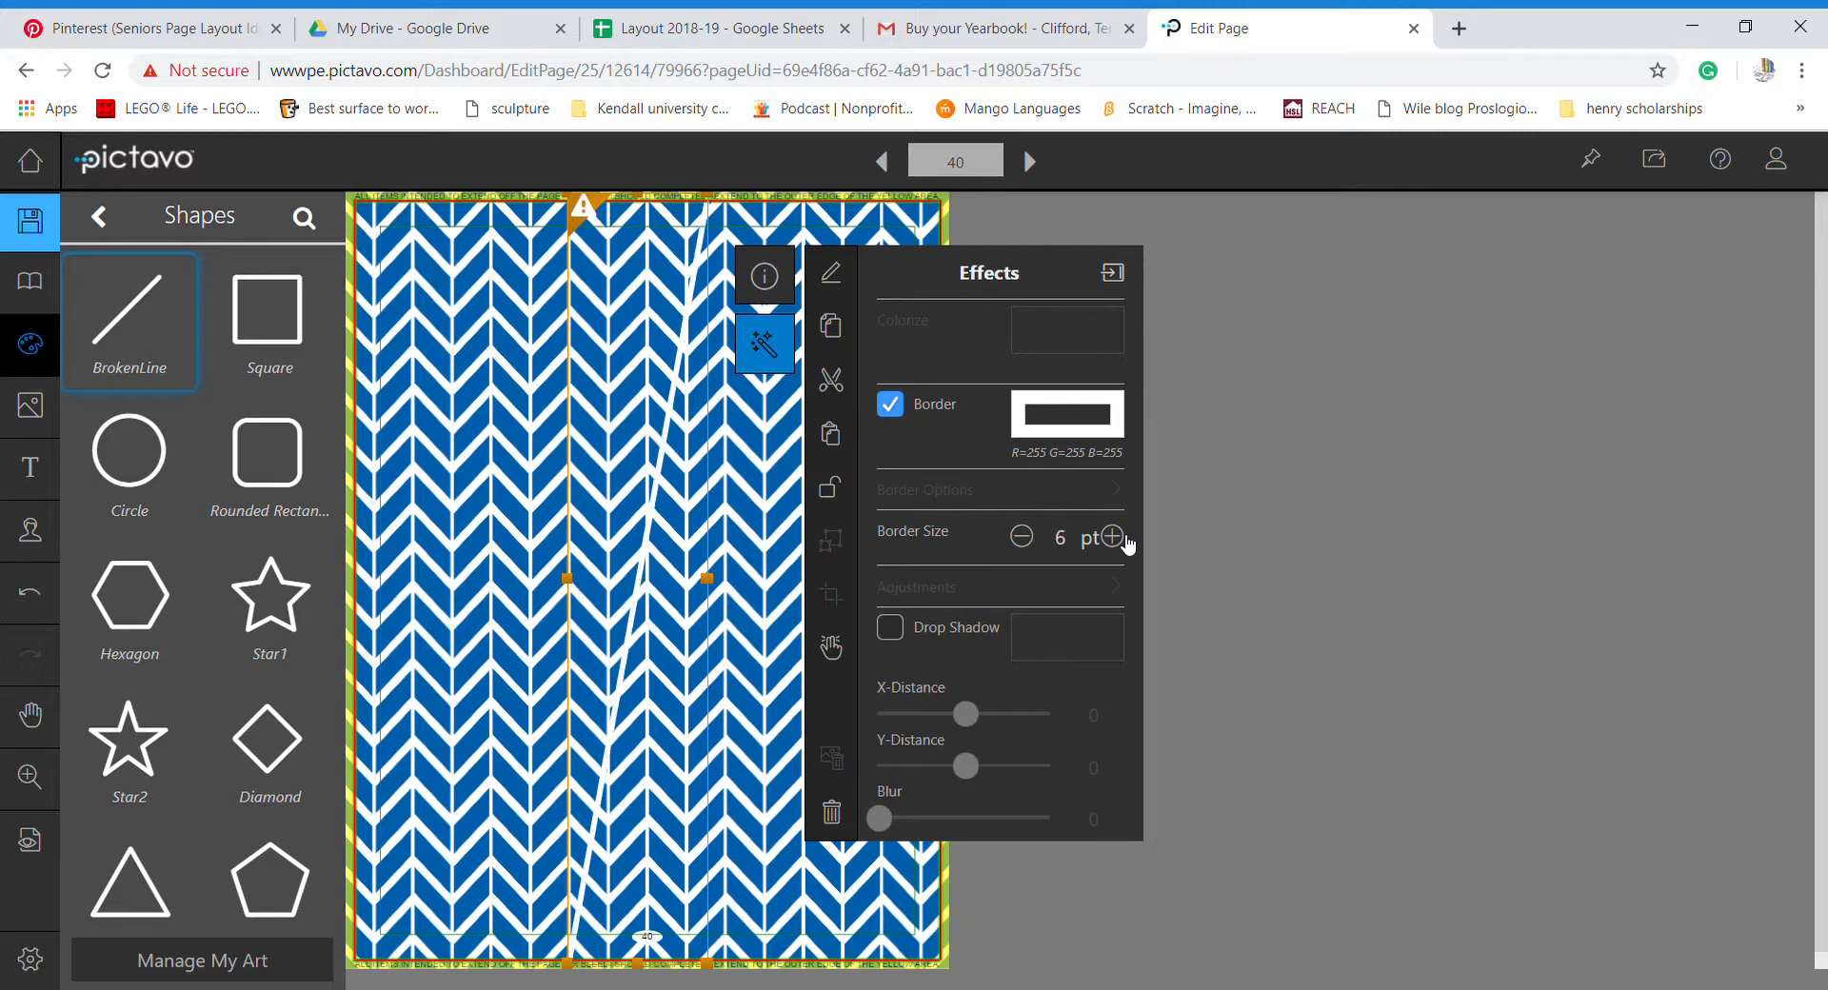
pyautogui.click(1127, 539)
pyautogui.click(1127, 538)
pyautogui.tripleClick(1112, 537)
pyautogui.doubleClick(1112, 537)
pyautogui.tripleClick(1112, 537)
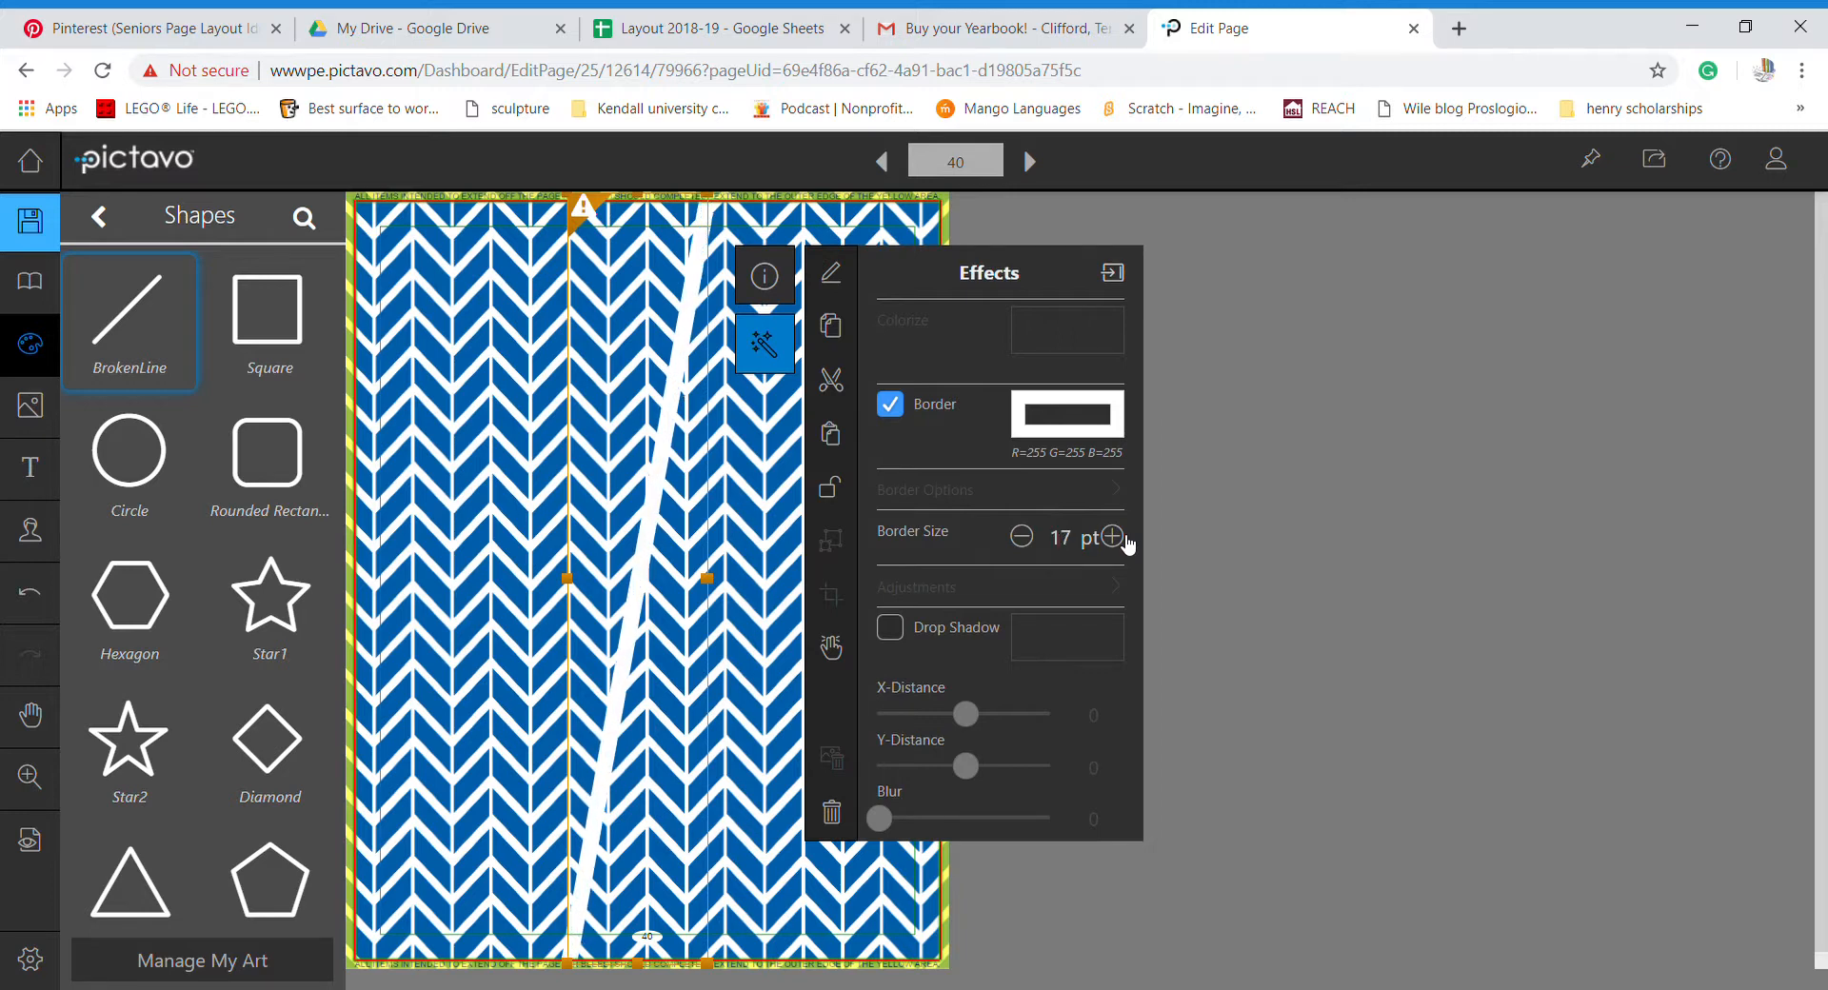
pyautogui.click(1112, 537)
pyautogui.click(764, 277)
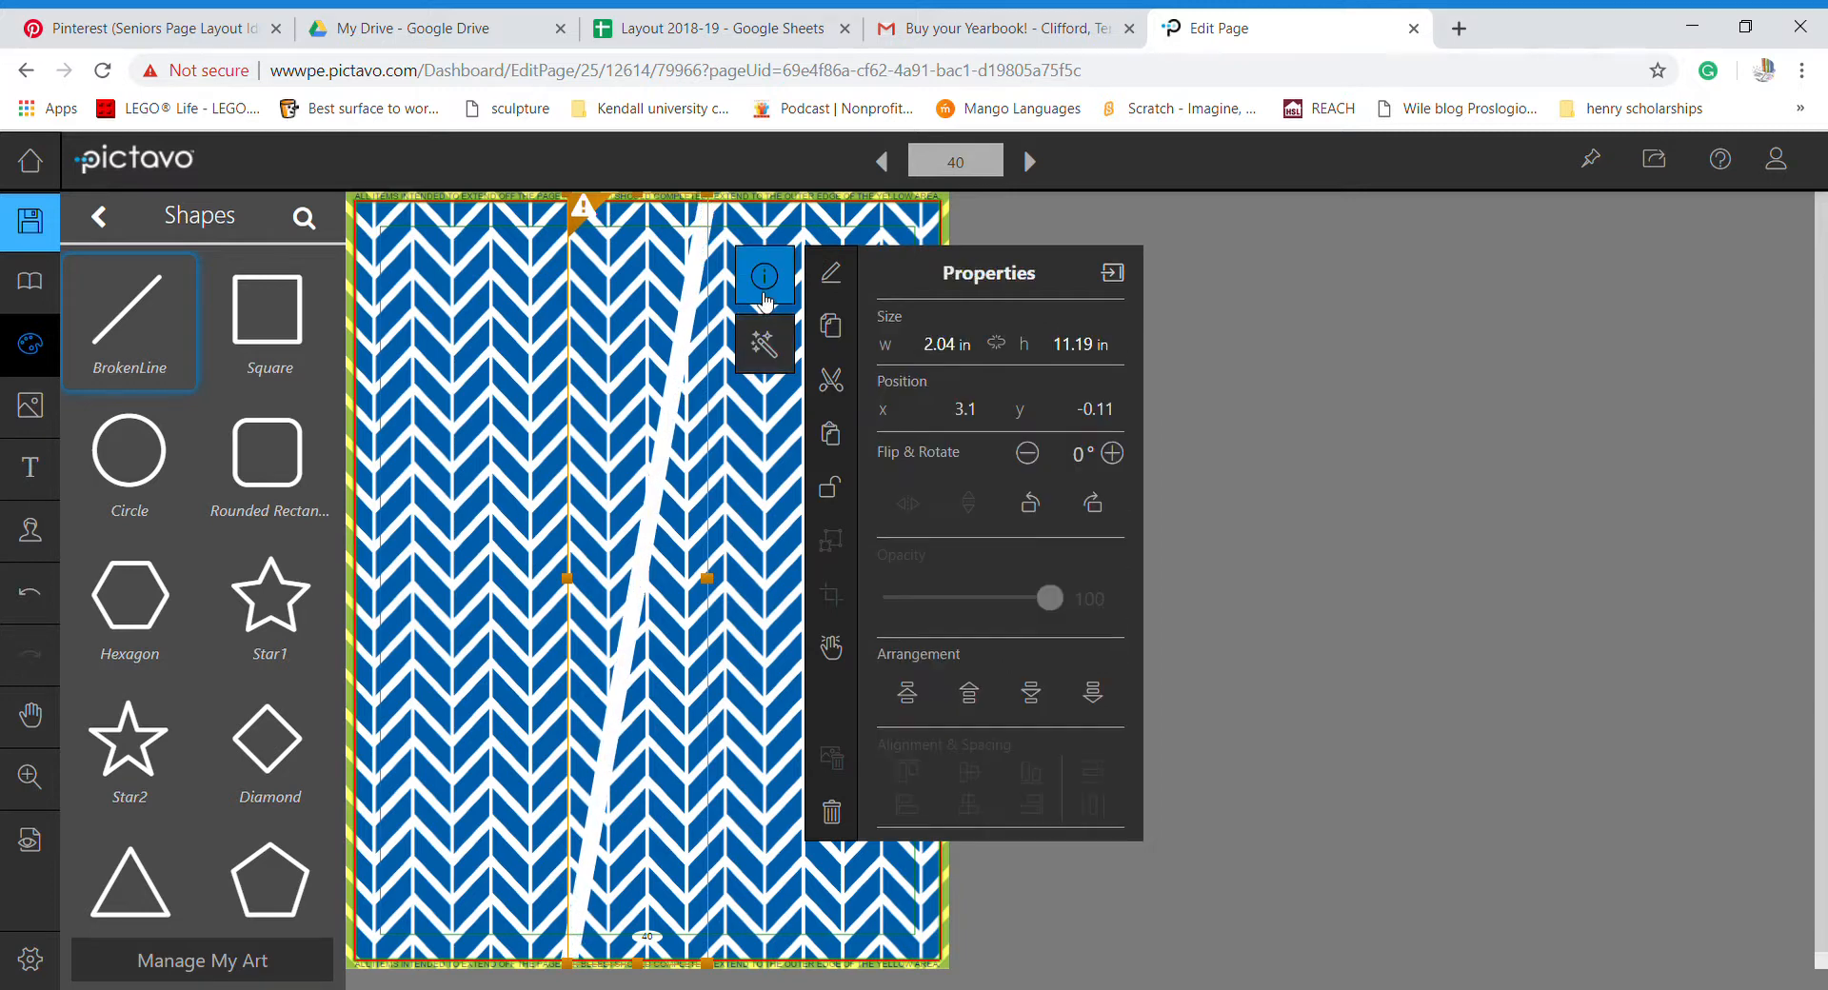
# - Fade the chevron background further by lowering its opacity
pyautogui.click(741, 590)
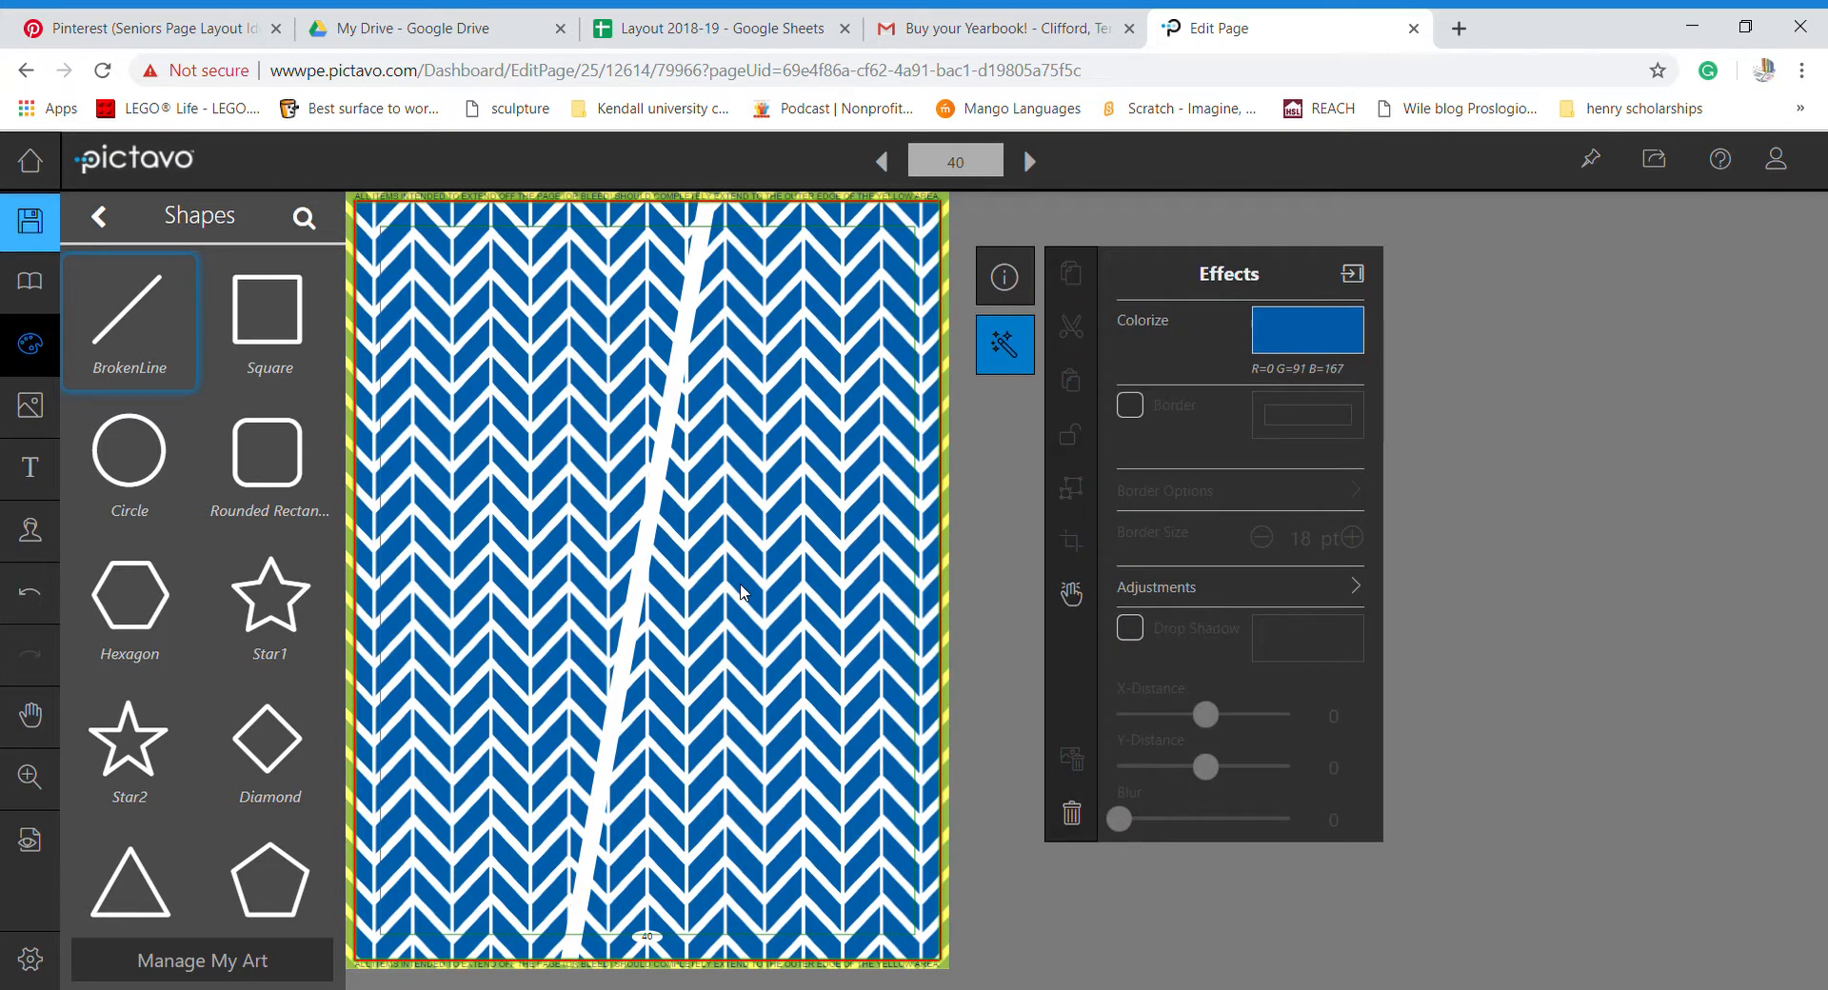
pyautogui.click(1002, 276)
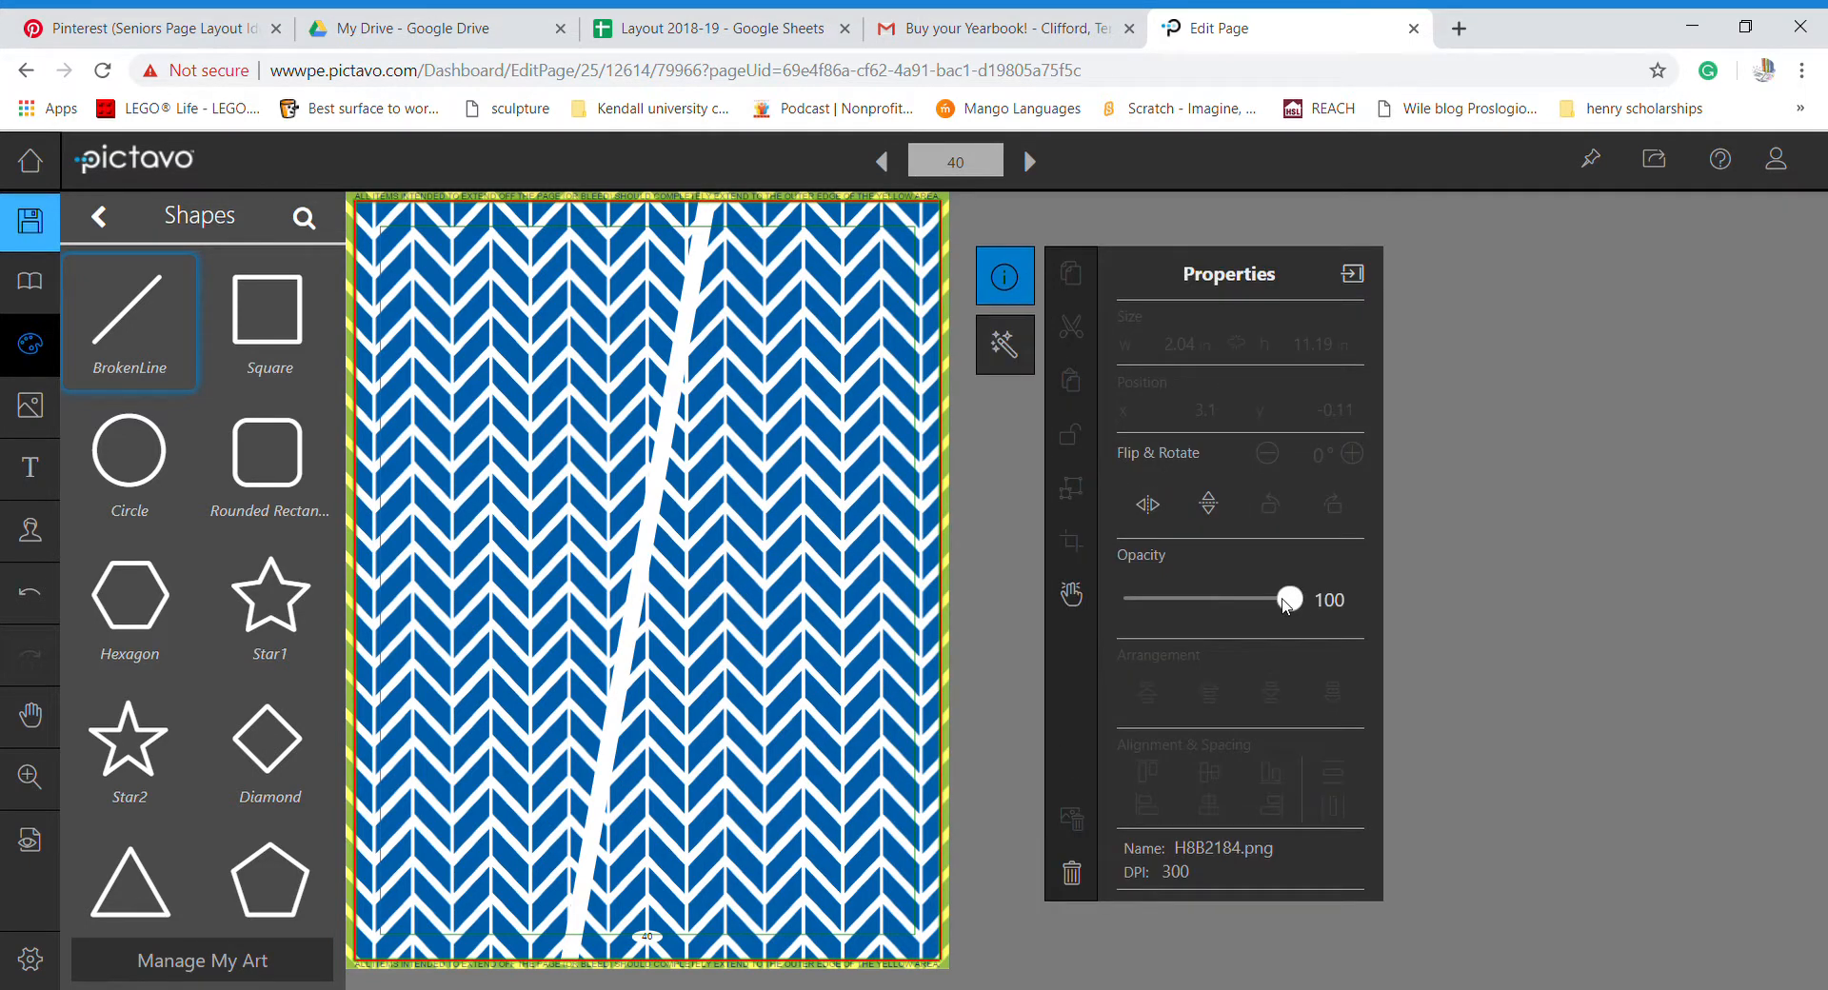
pyautogui.moveTo(1276, 602); pyautogui.dragTo(1192, 606)
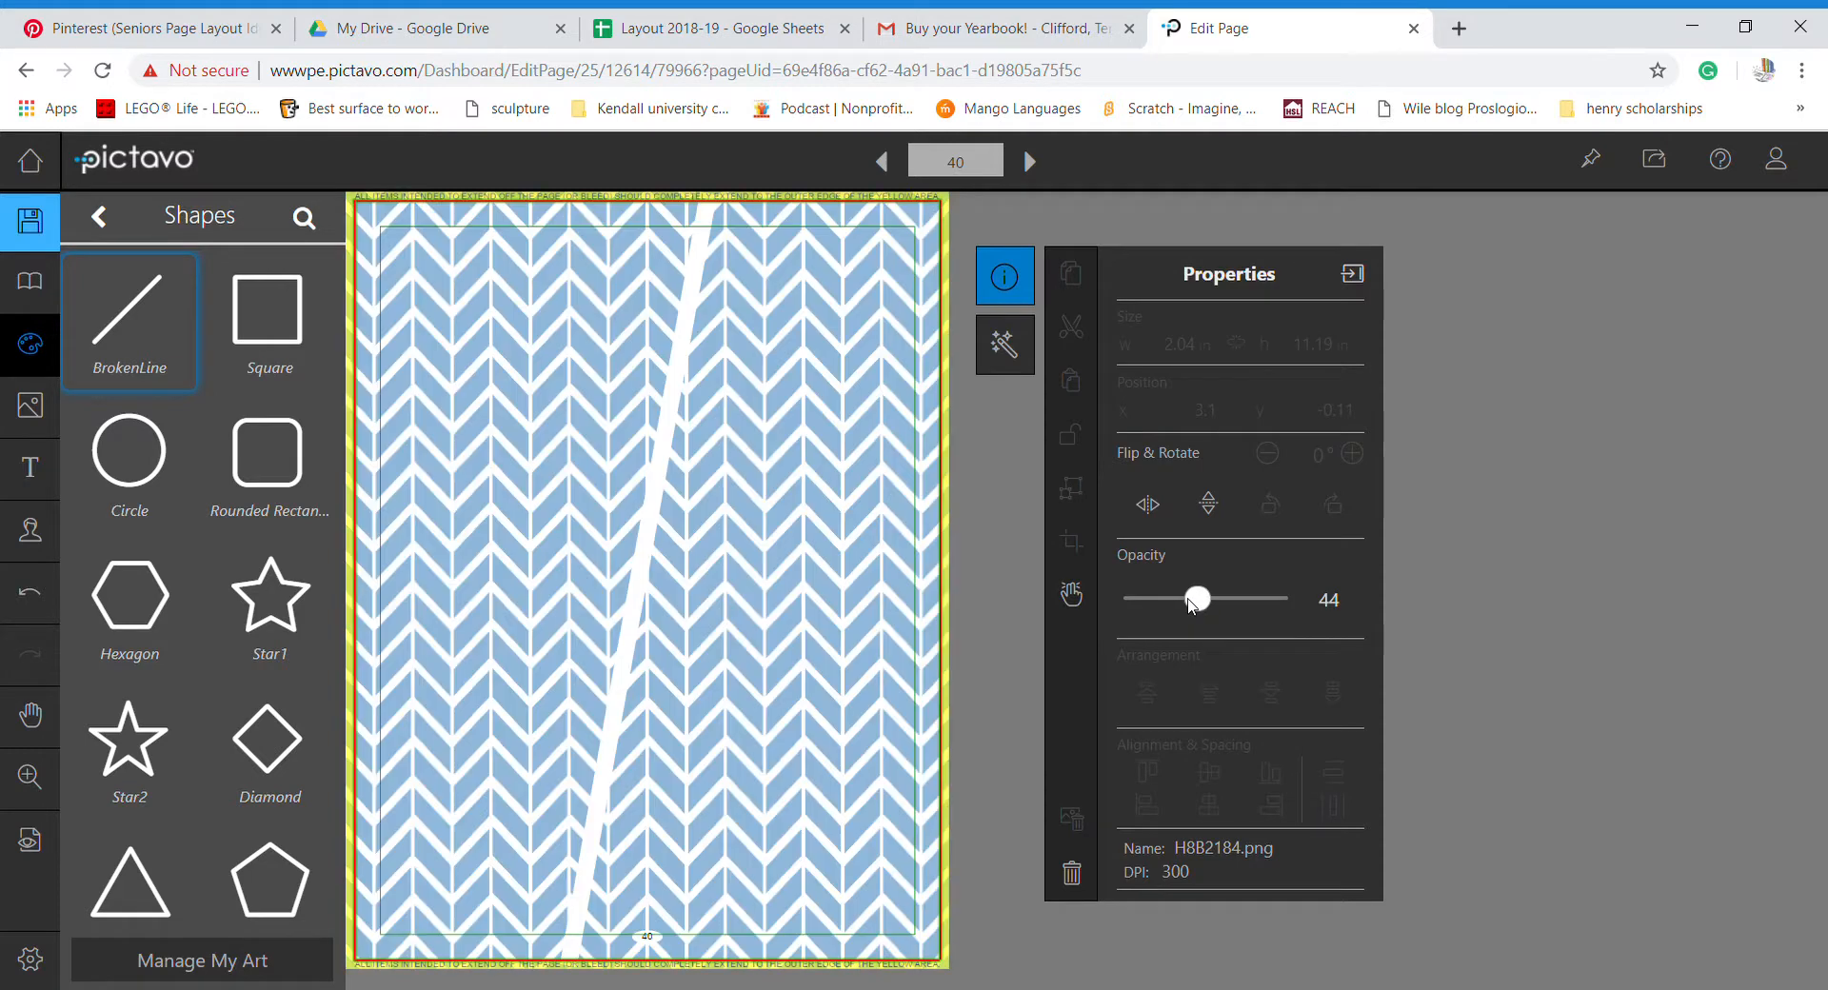
pyautogui.click(1007, 640)
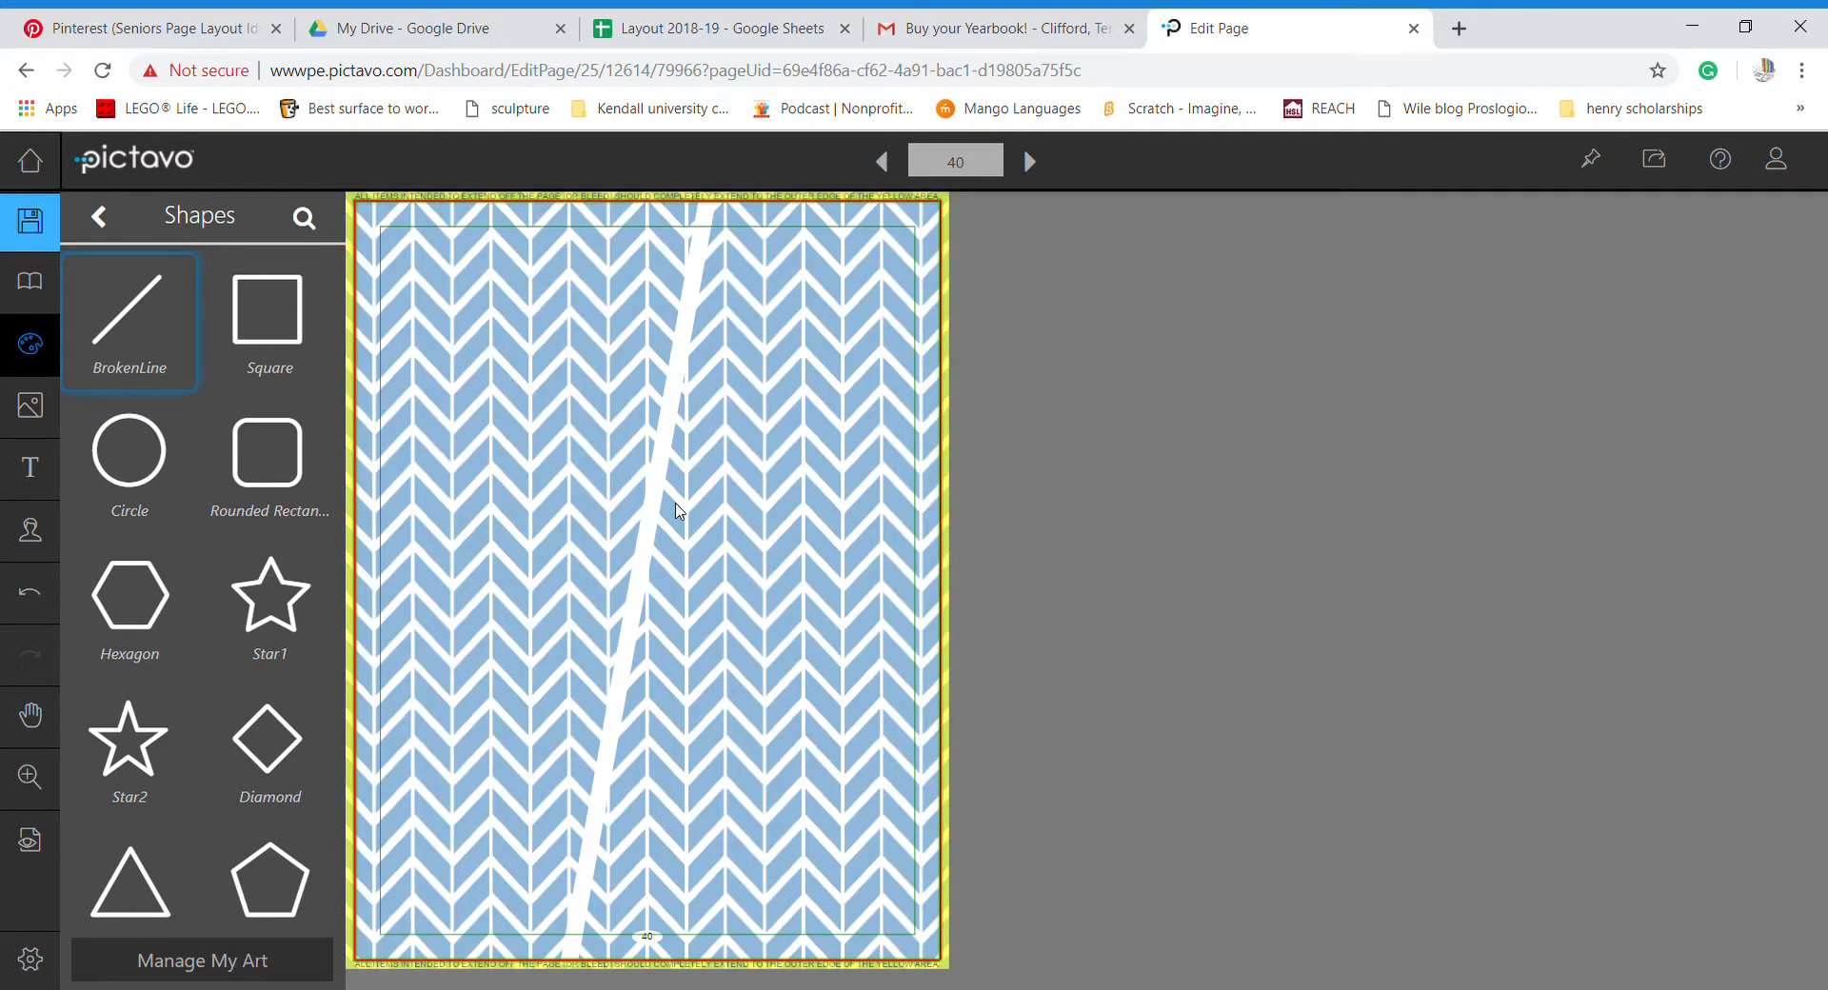
# - Duplicate and rotate the white stripe 90°, shorten the diagonal to meet it, then check Pinterest
pyautogui.click(652, 552)
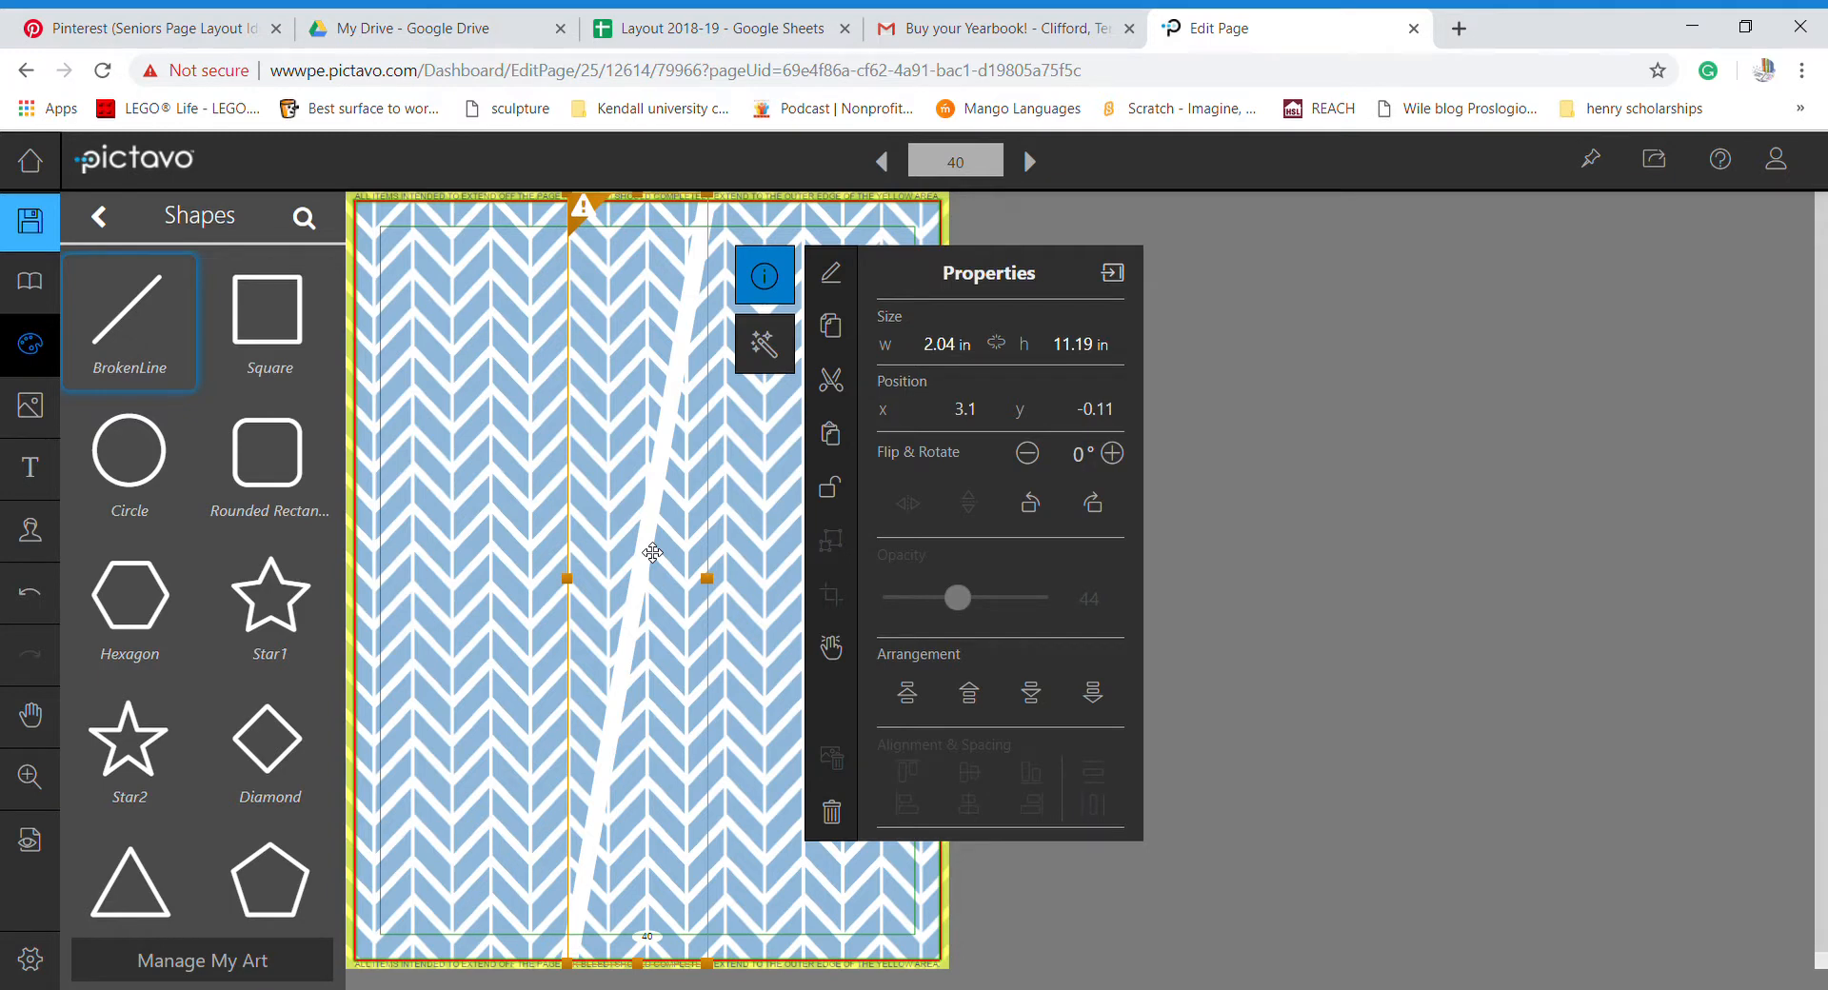
pyautogui.hotkey('ctrl', 'v')
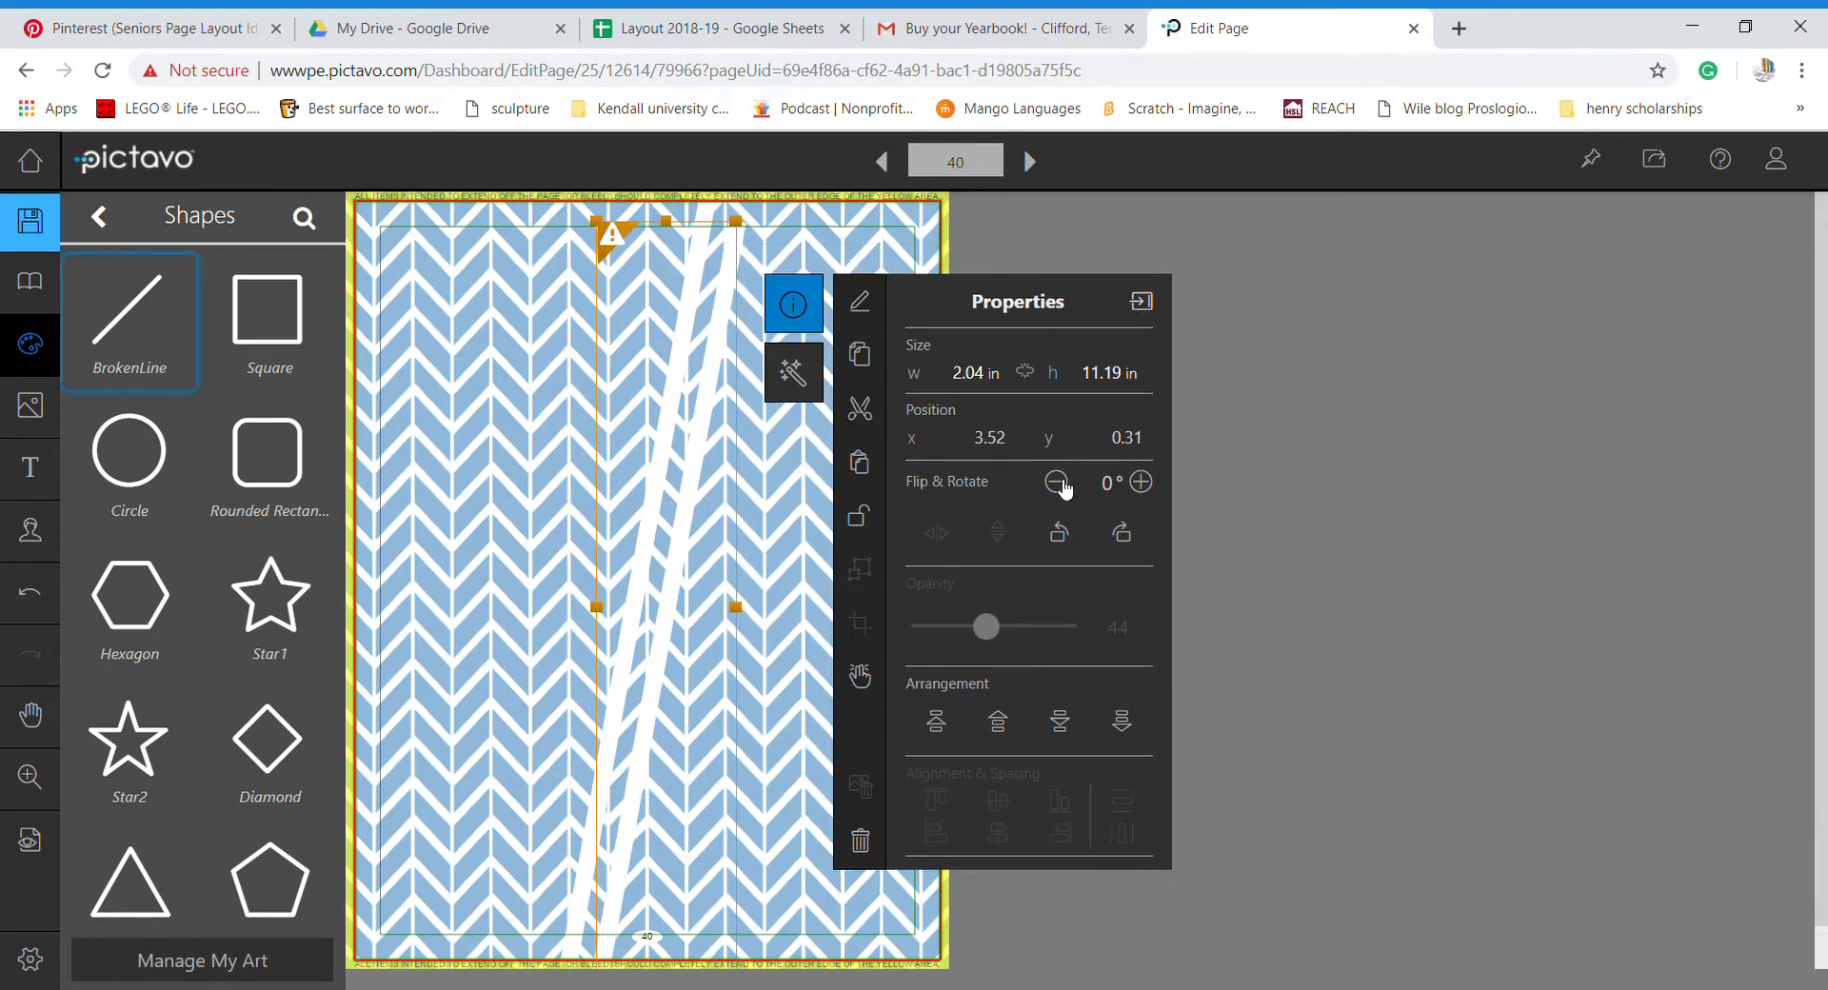
pyautogui.click(1130, 539)
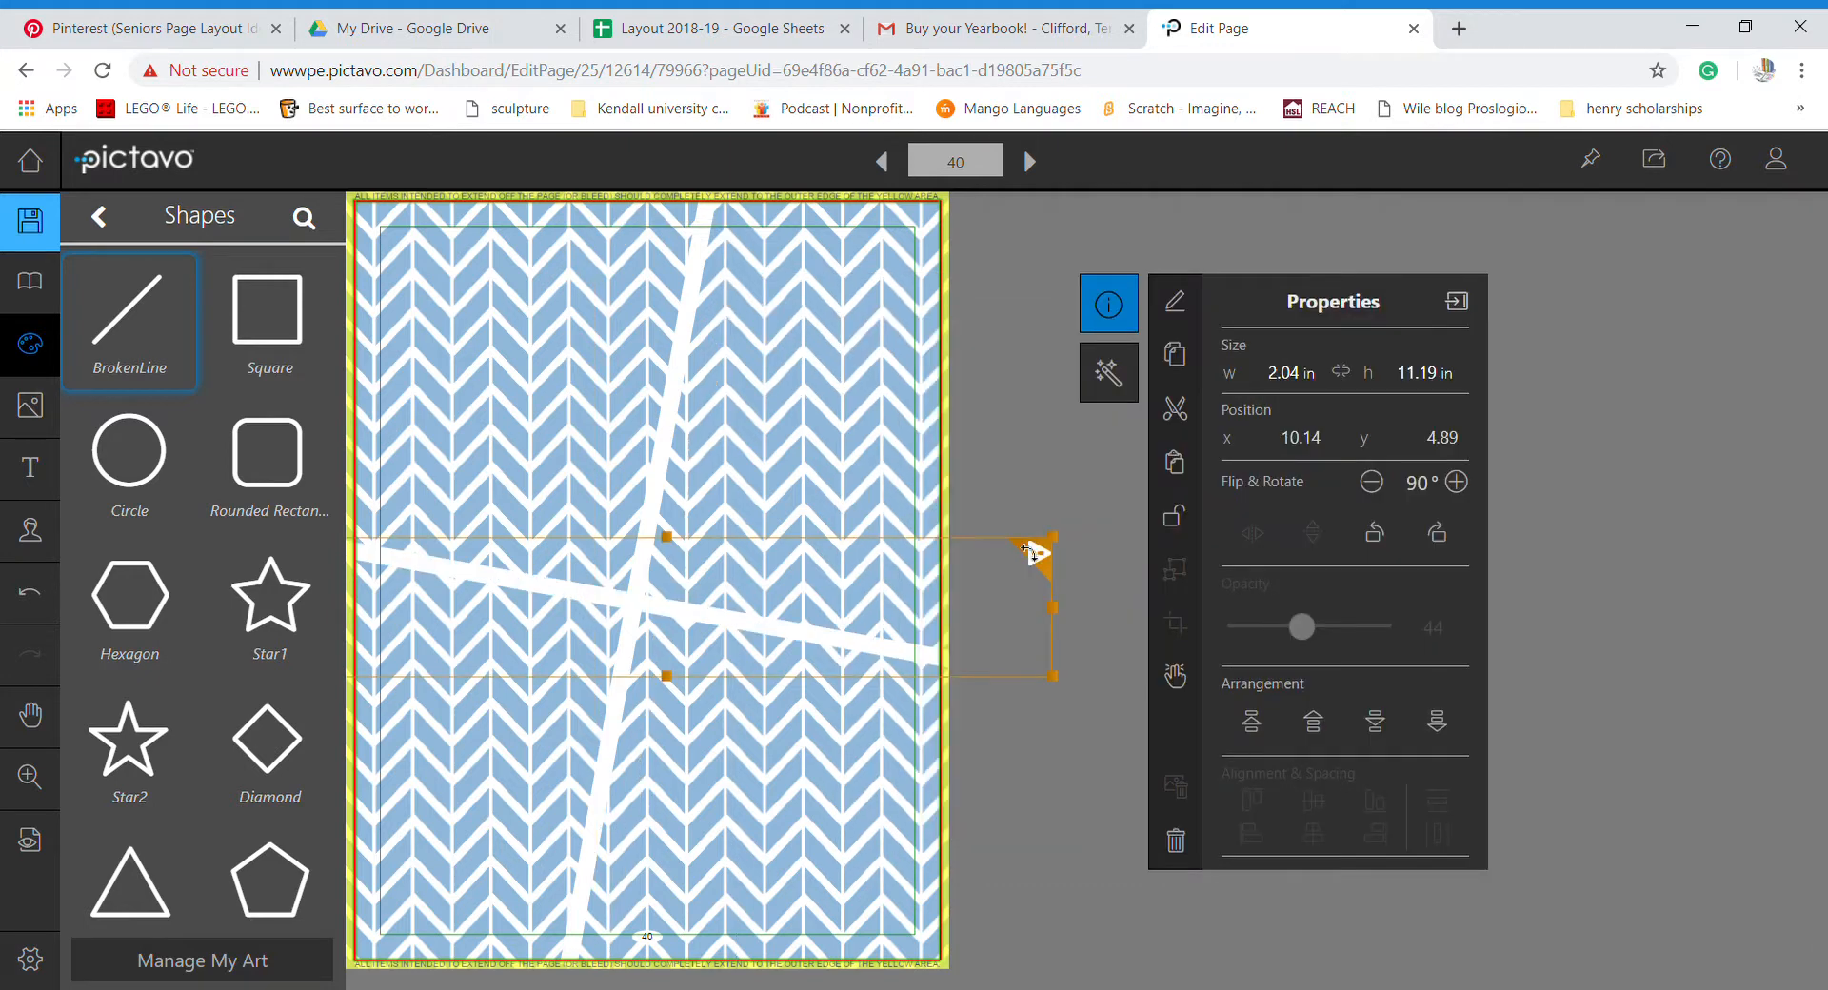
pyautogui.moveTo(793, 636); pyautogui.dragTo(754, 630)
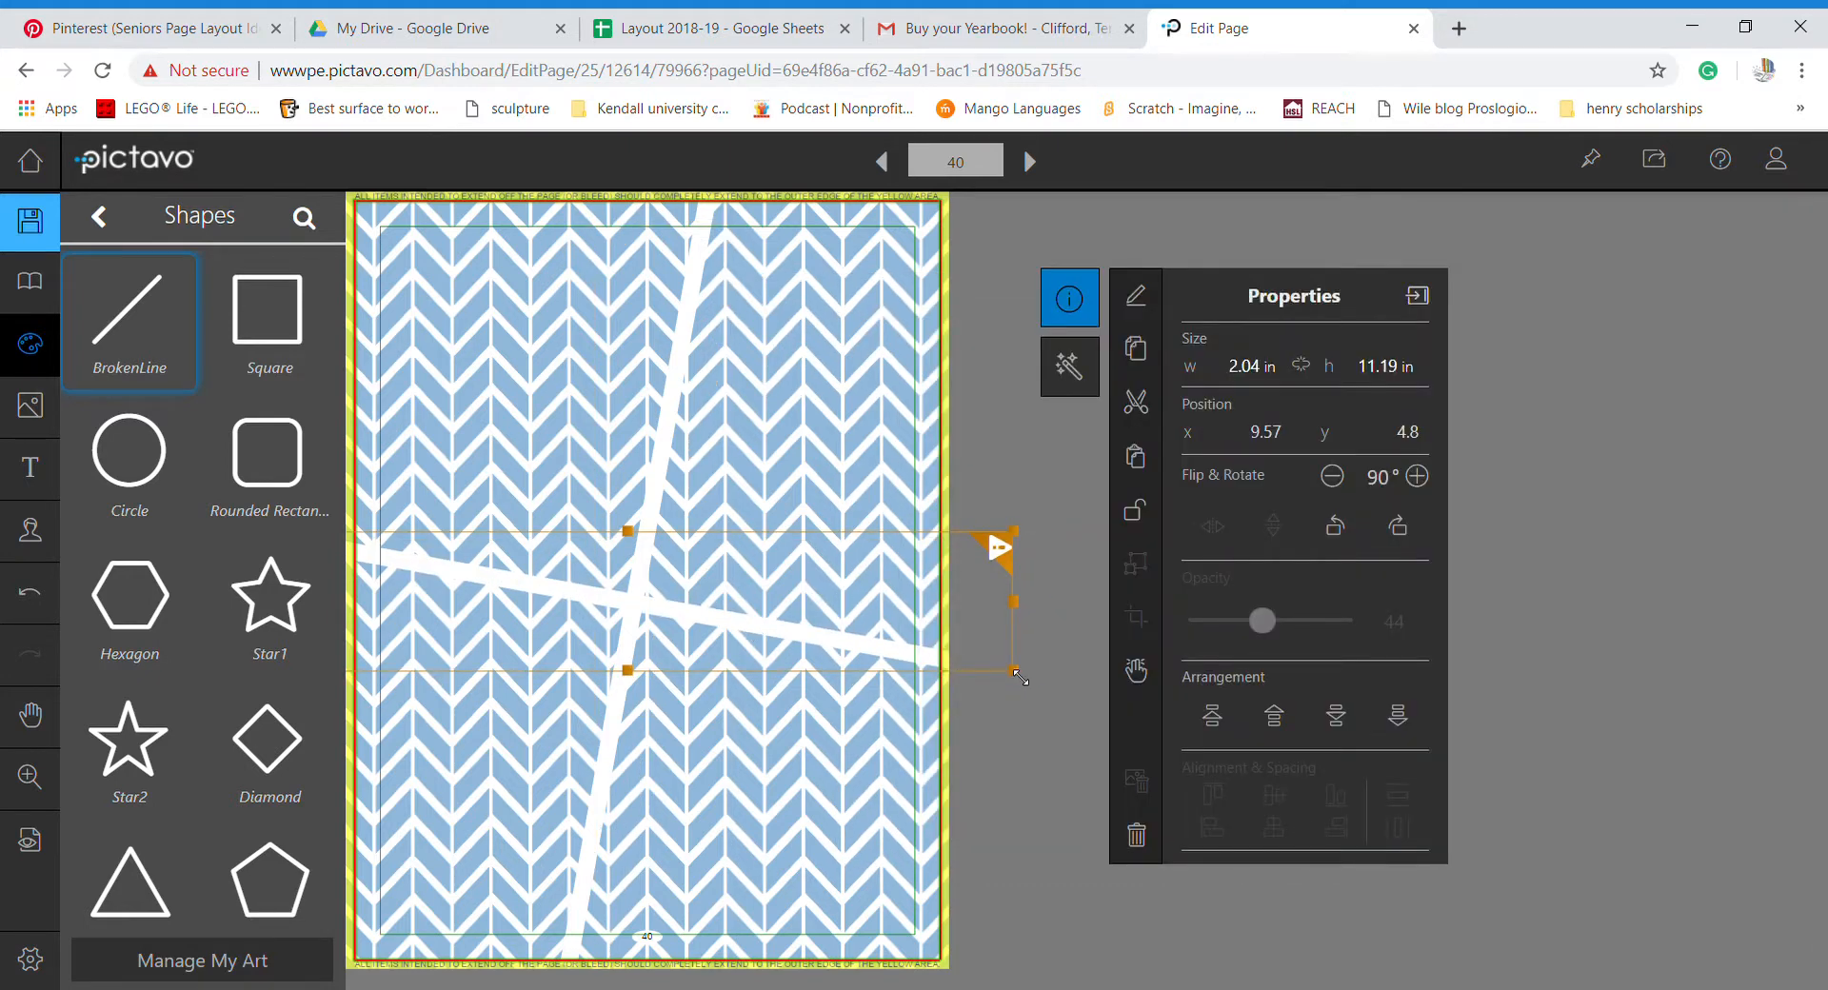
pyautogui.moveTo(1020, 677); pyautogui.dragTo(644, 620)
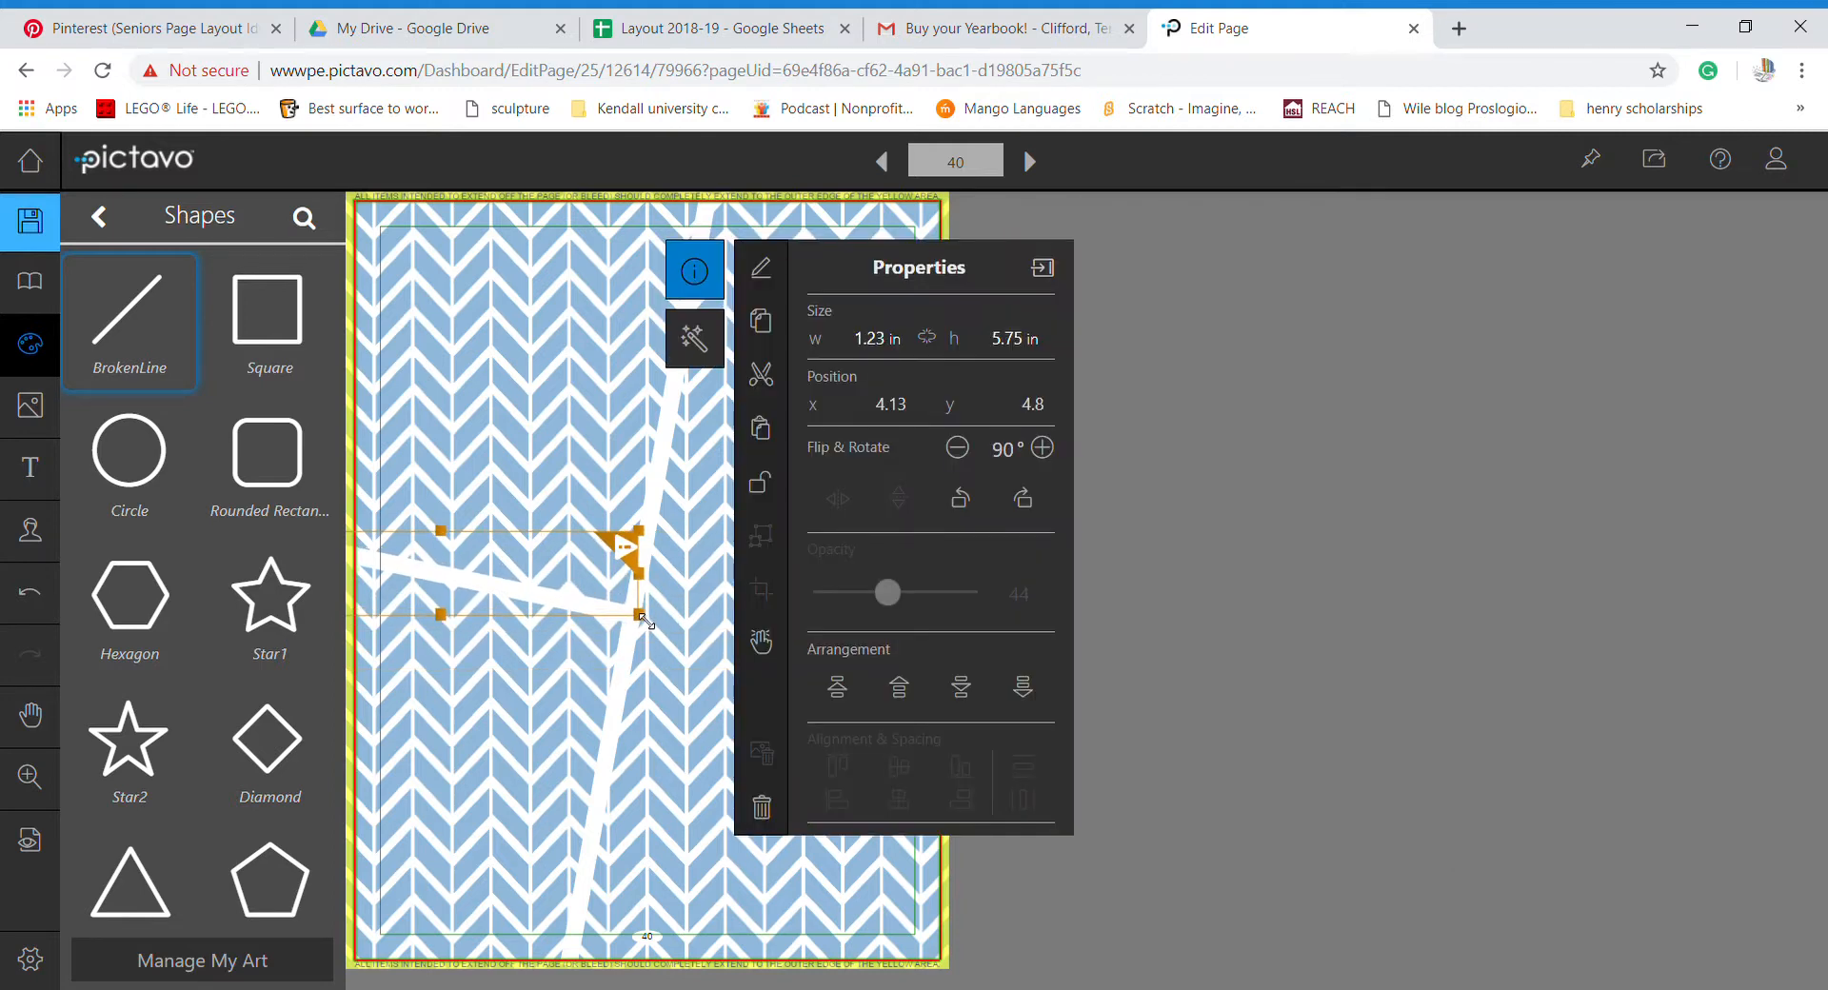
pyautogui.click(692, 702)
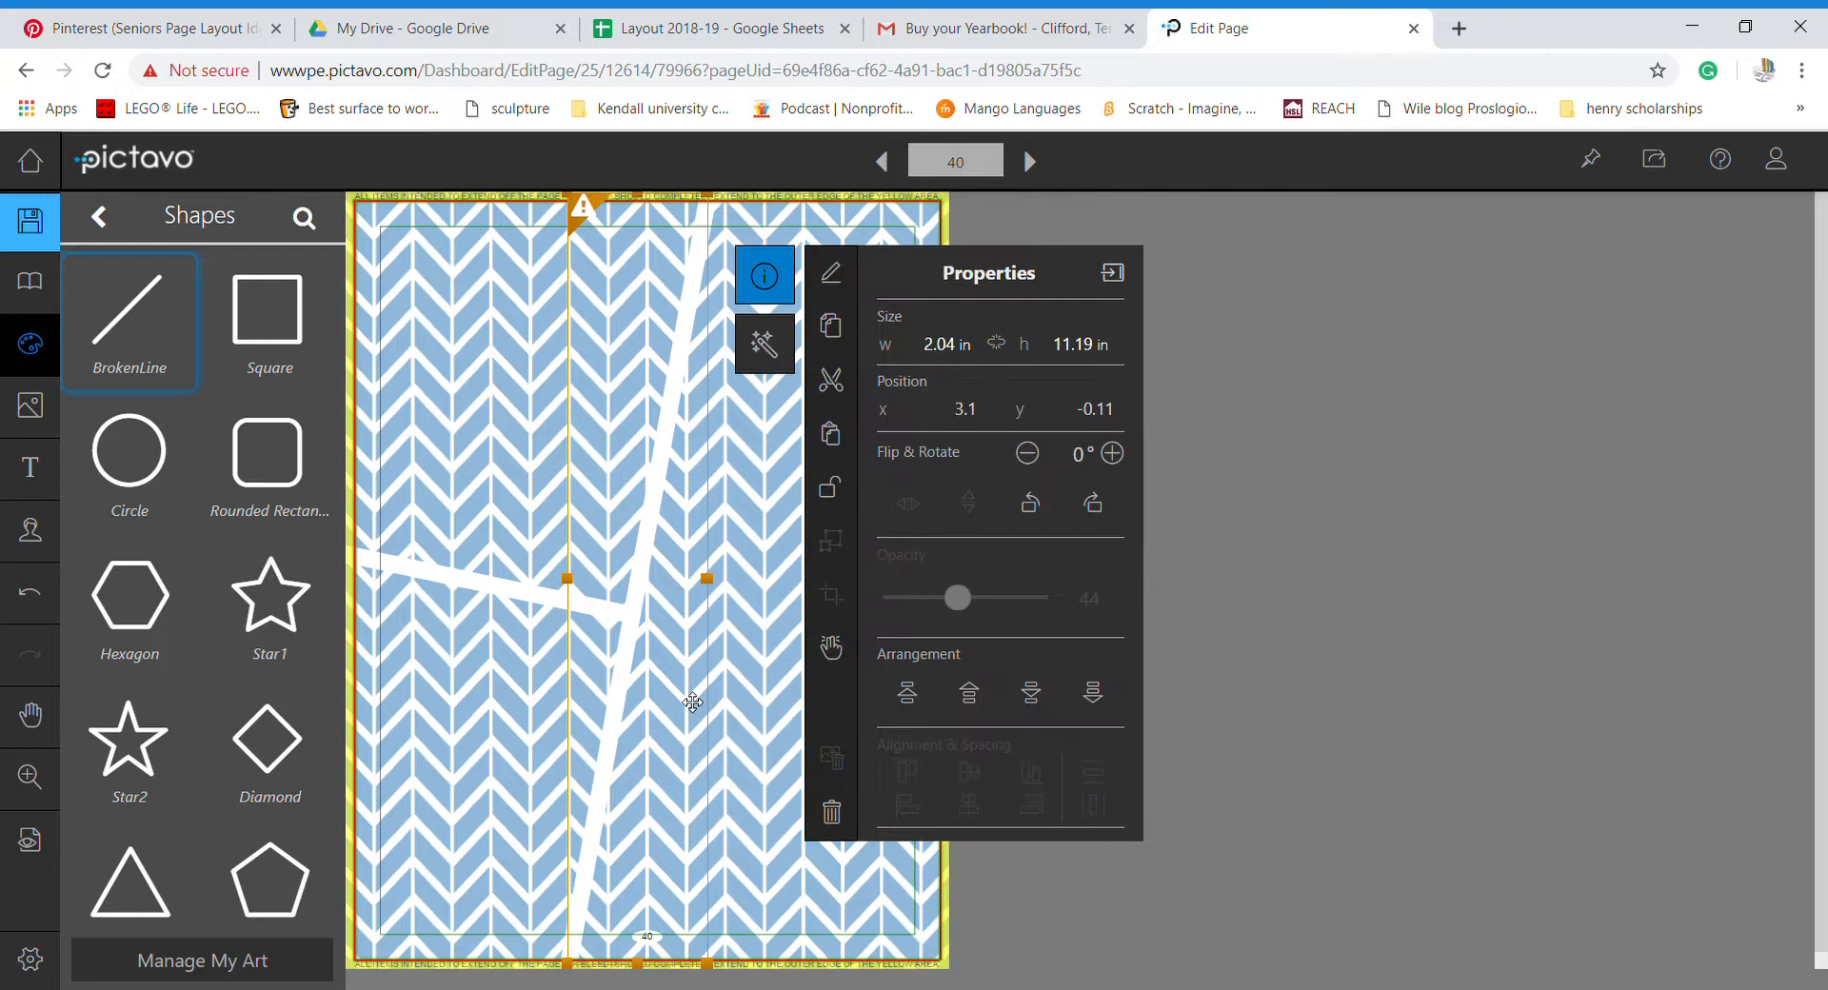
pyautogui.click(746, 674)
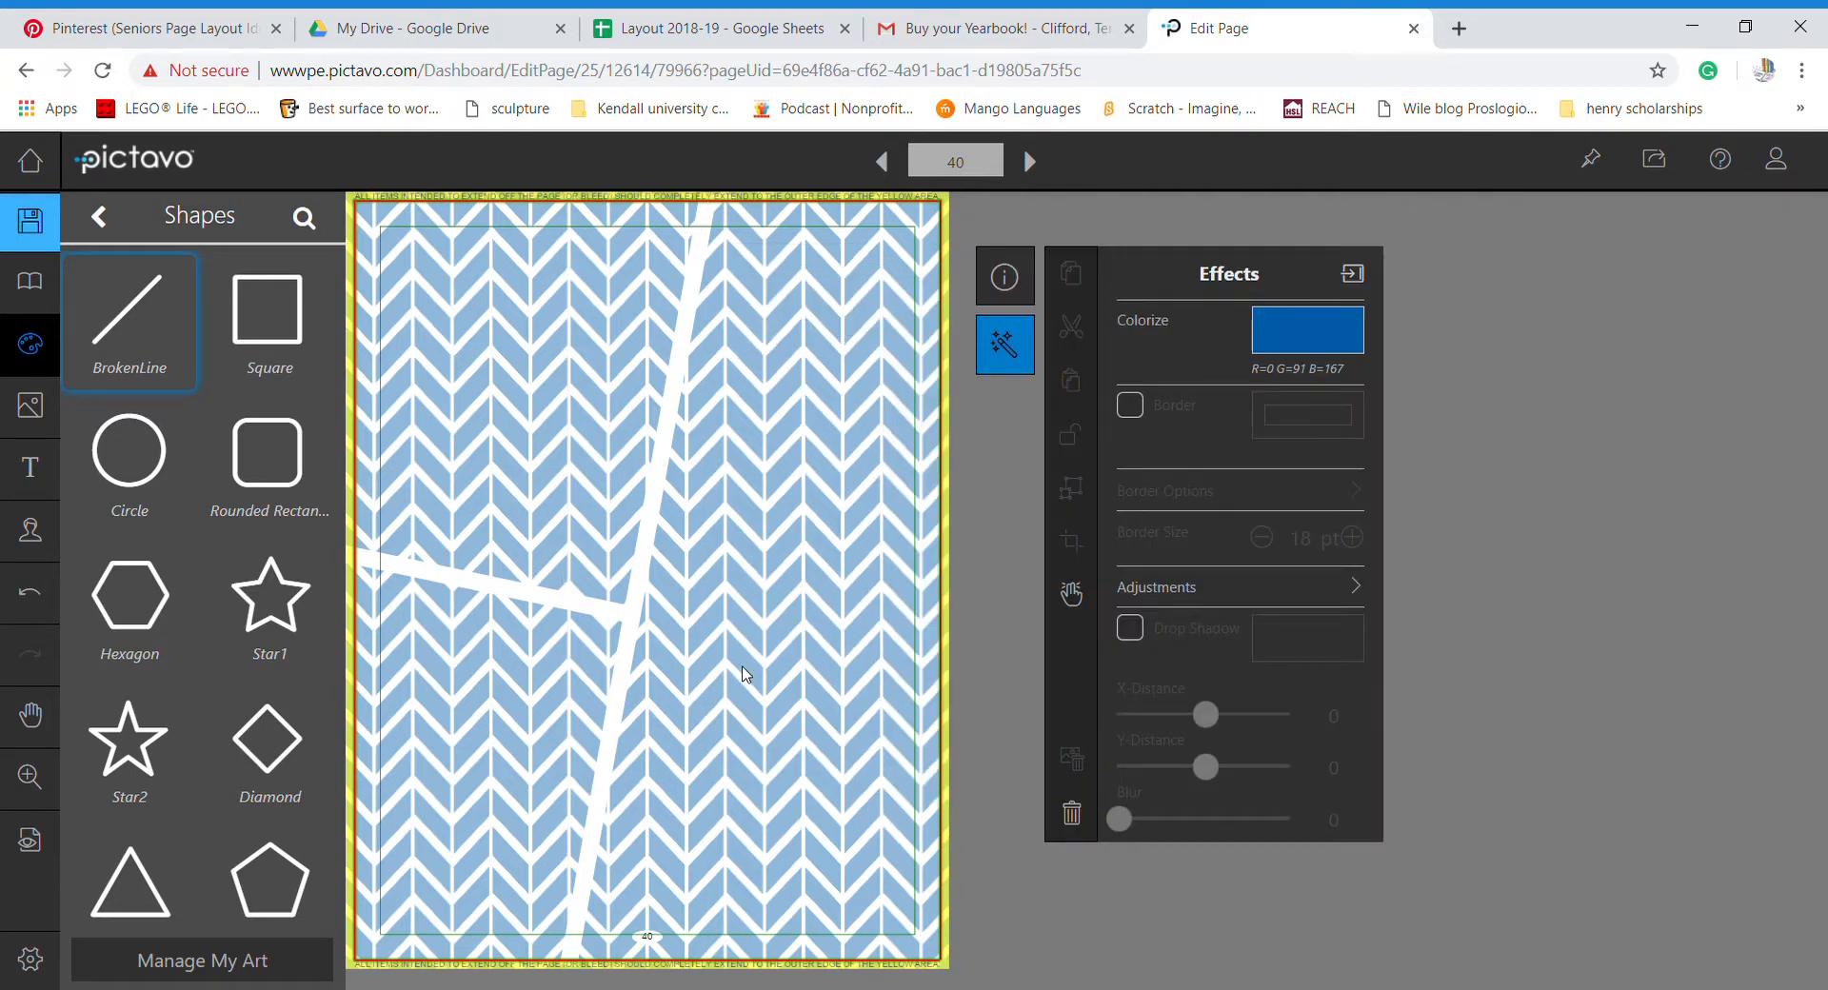
pyautogui.click(186, 33)
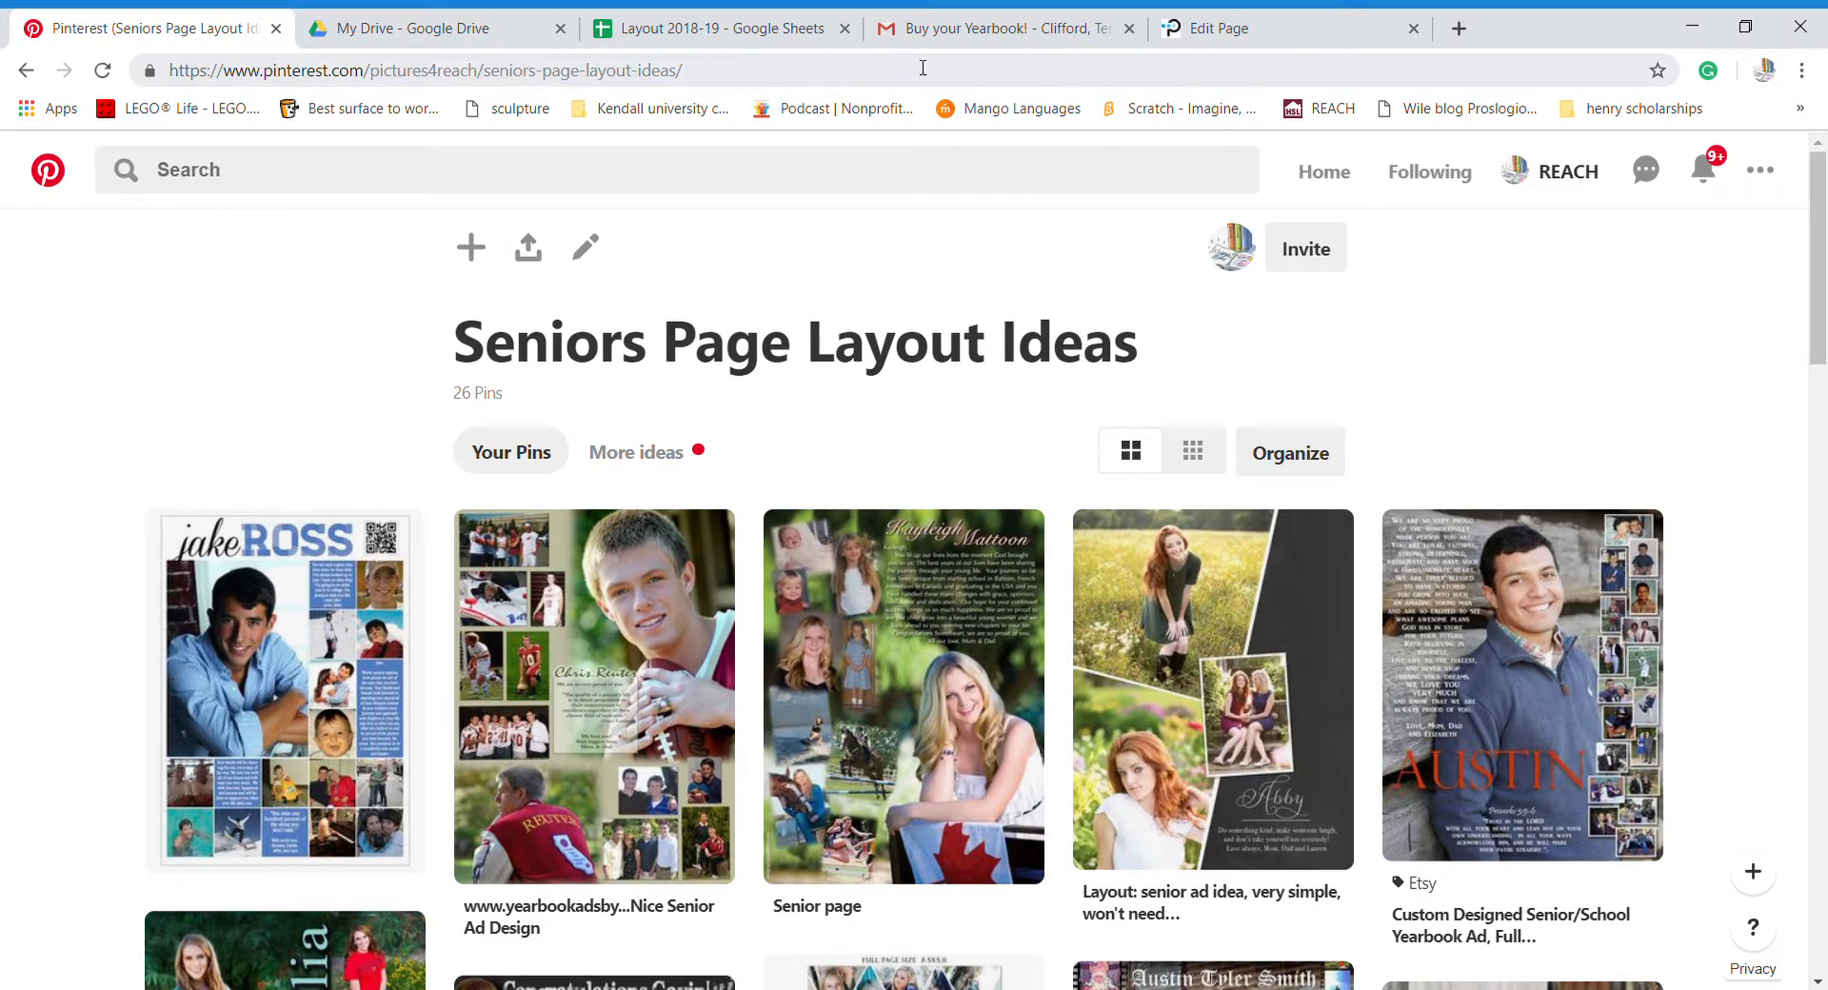
pyautogui.click(1243, 28)
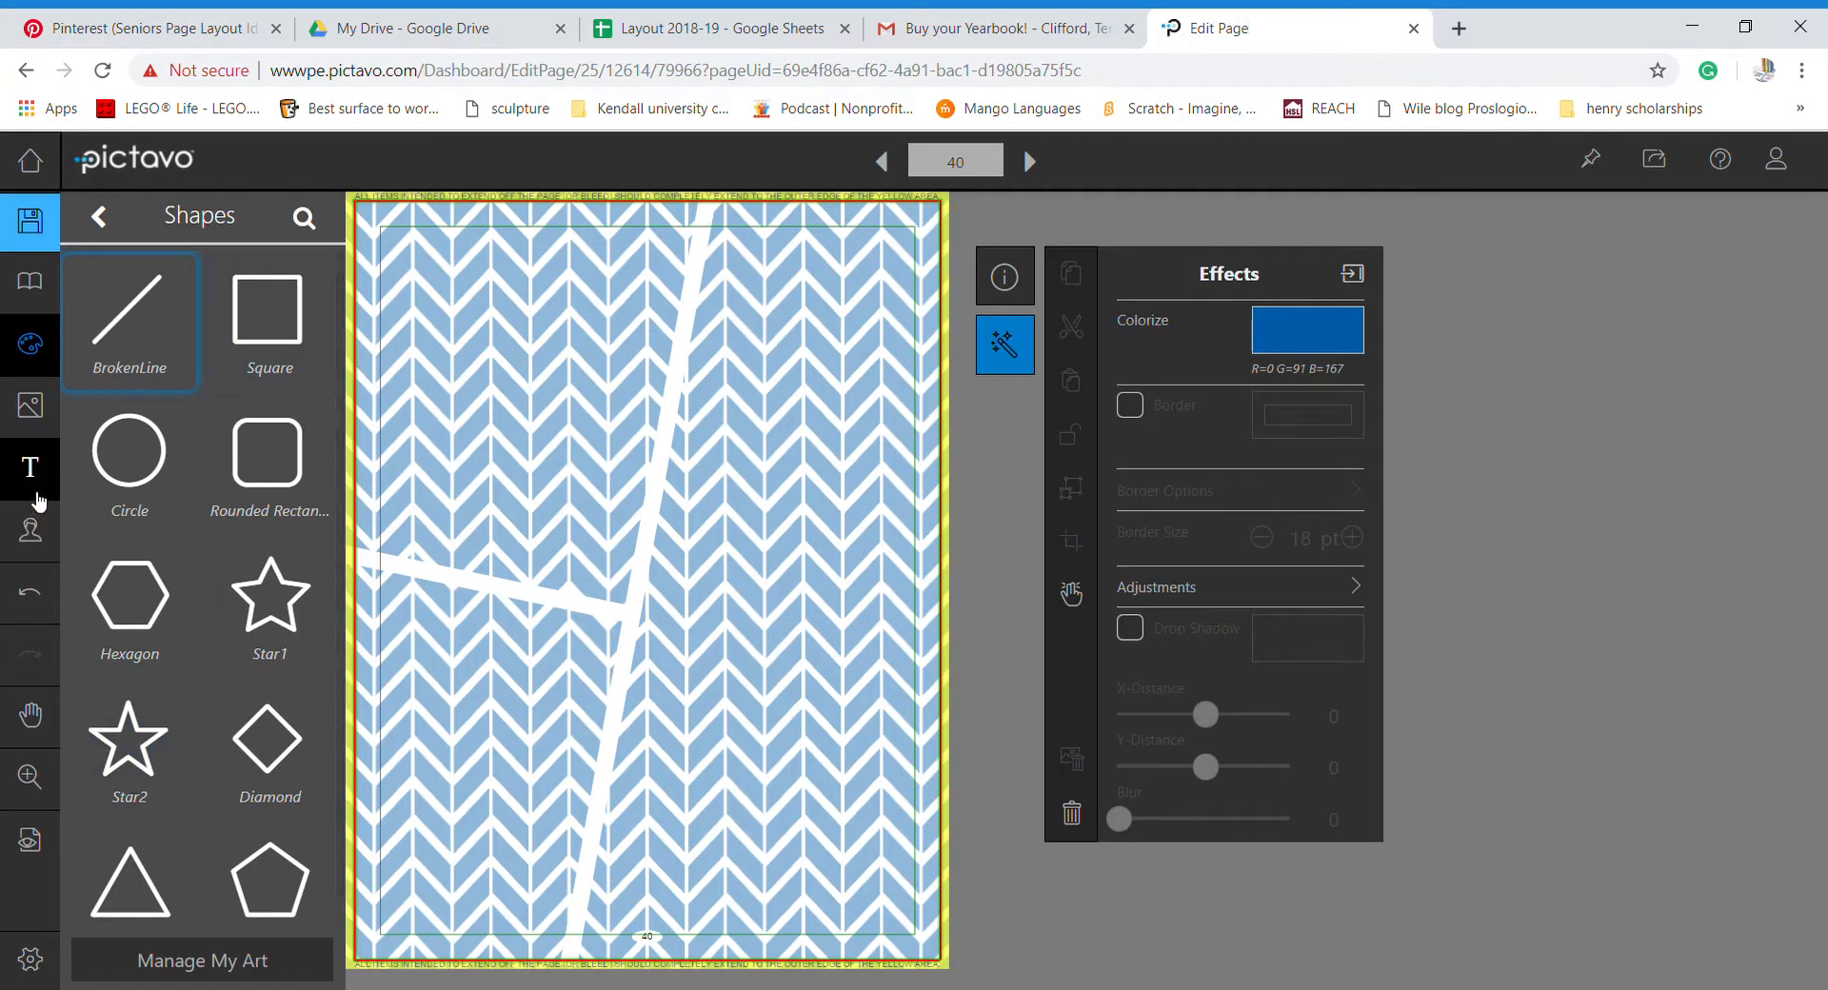
# - Drag the blue-shirt portrait IMG_6717 from Candids onto page 40, shrink it, and move it centre-left
pyautogui.click(33, 411)
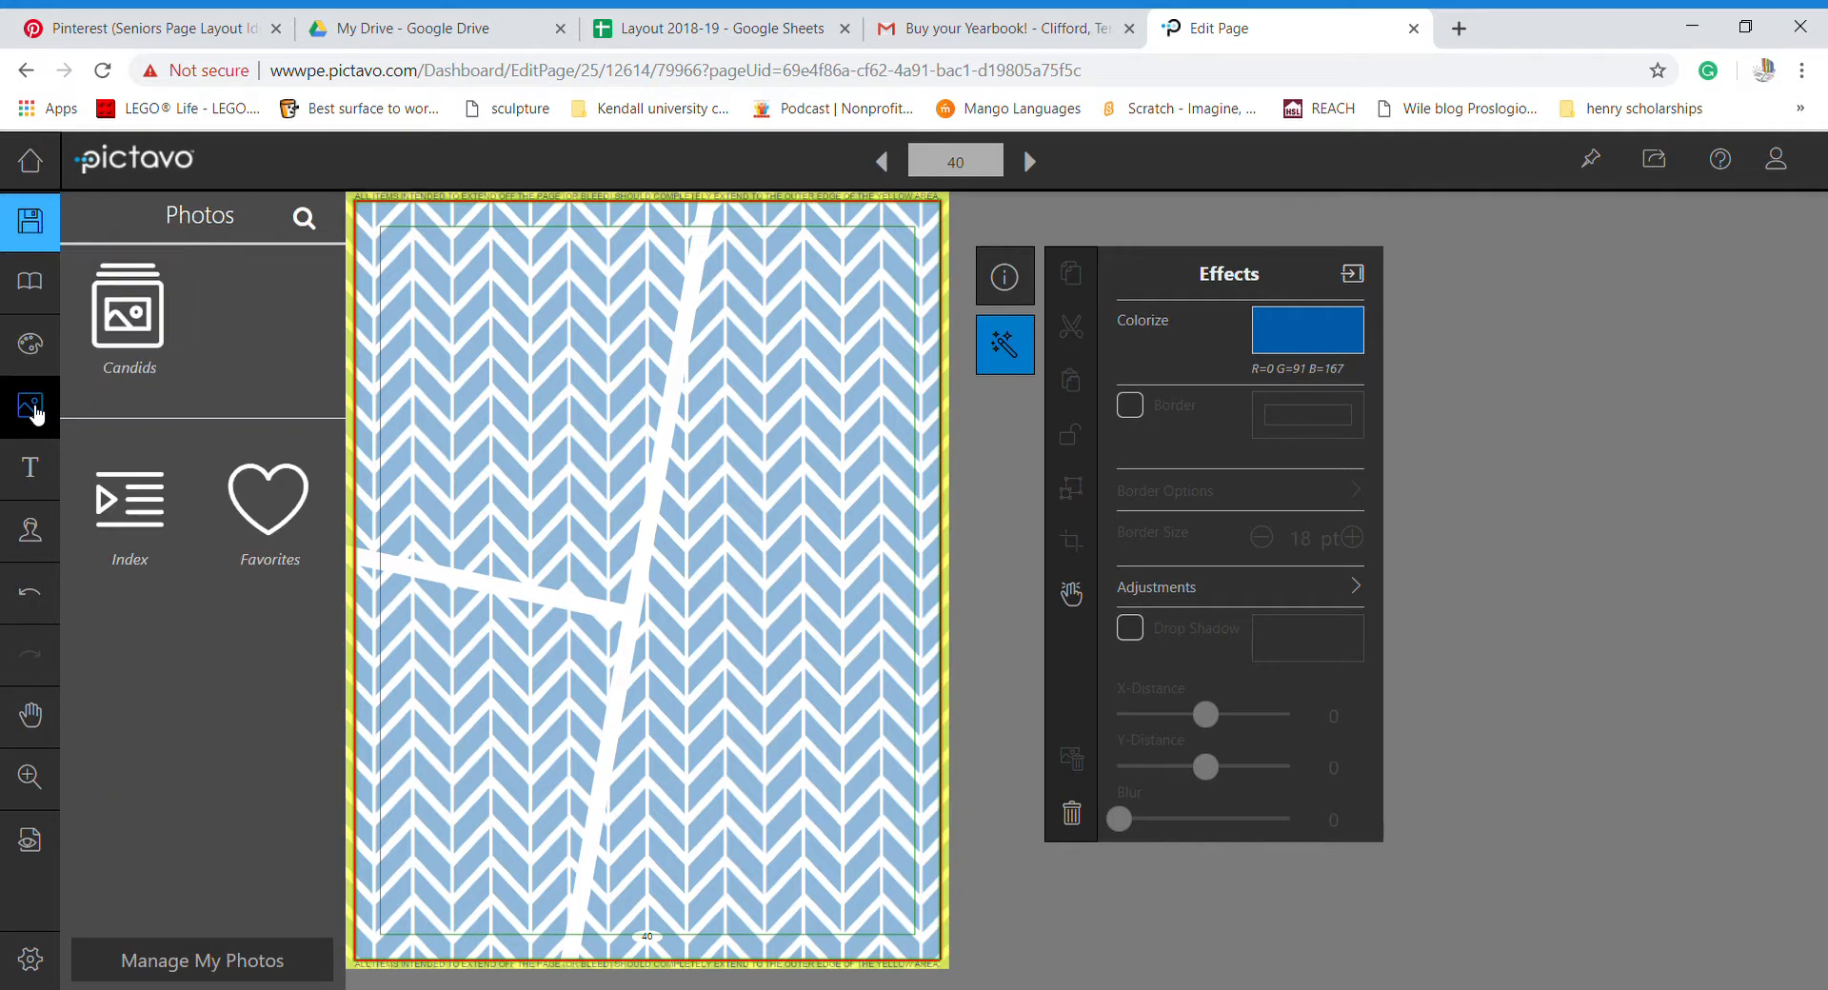
pyautogui.click(107, 343)
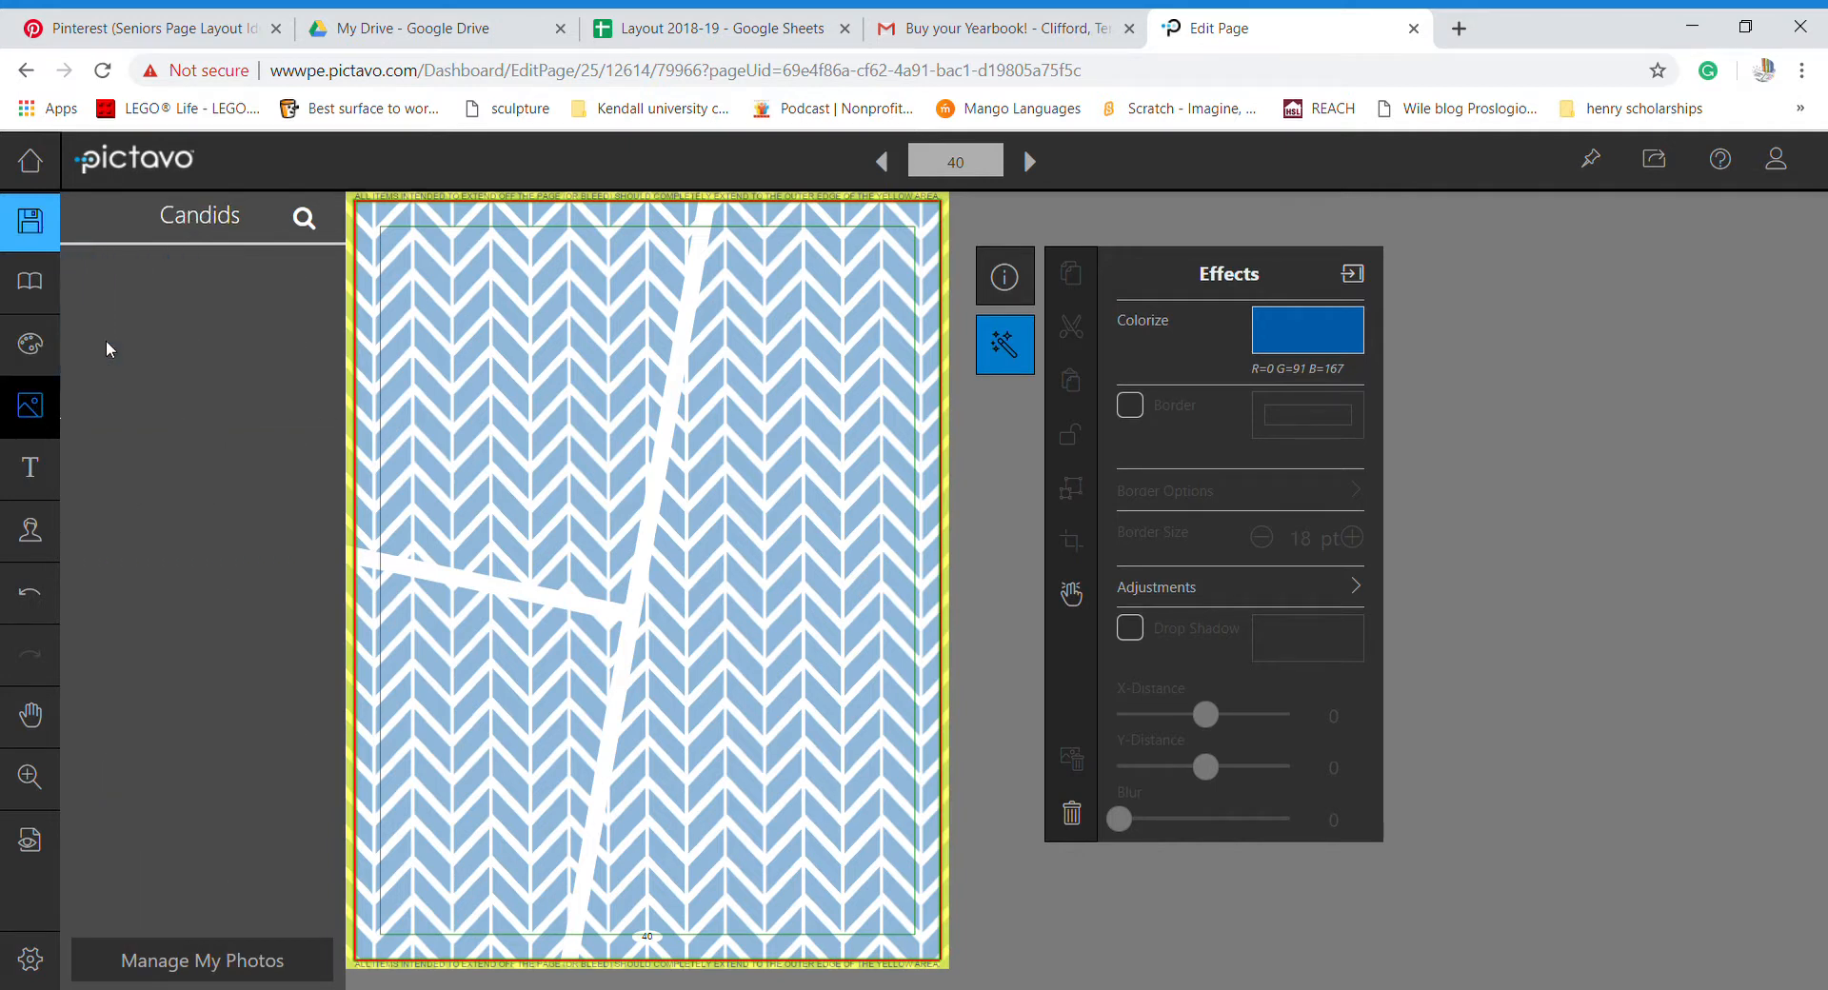
pyautogui.scroll(-5, 197, 629)
pyautogui.scroll(-20, 202, 621)
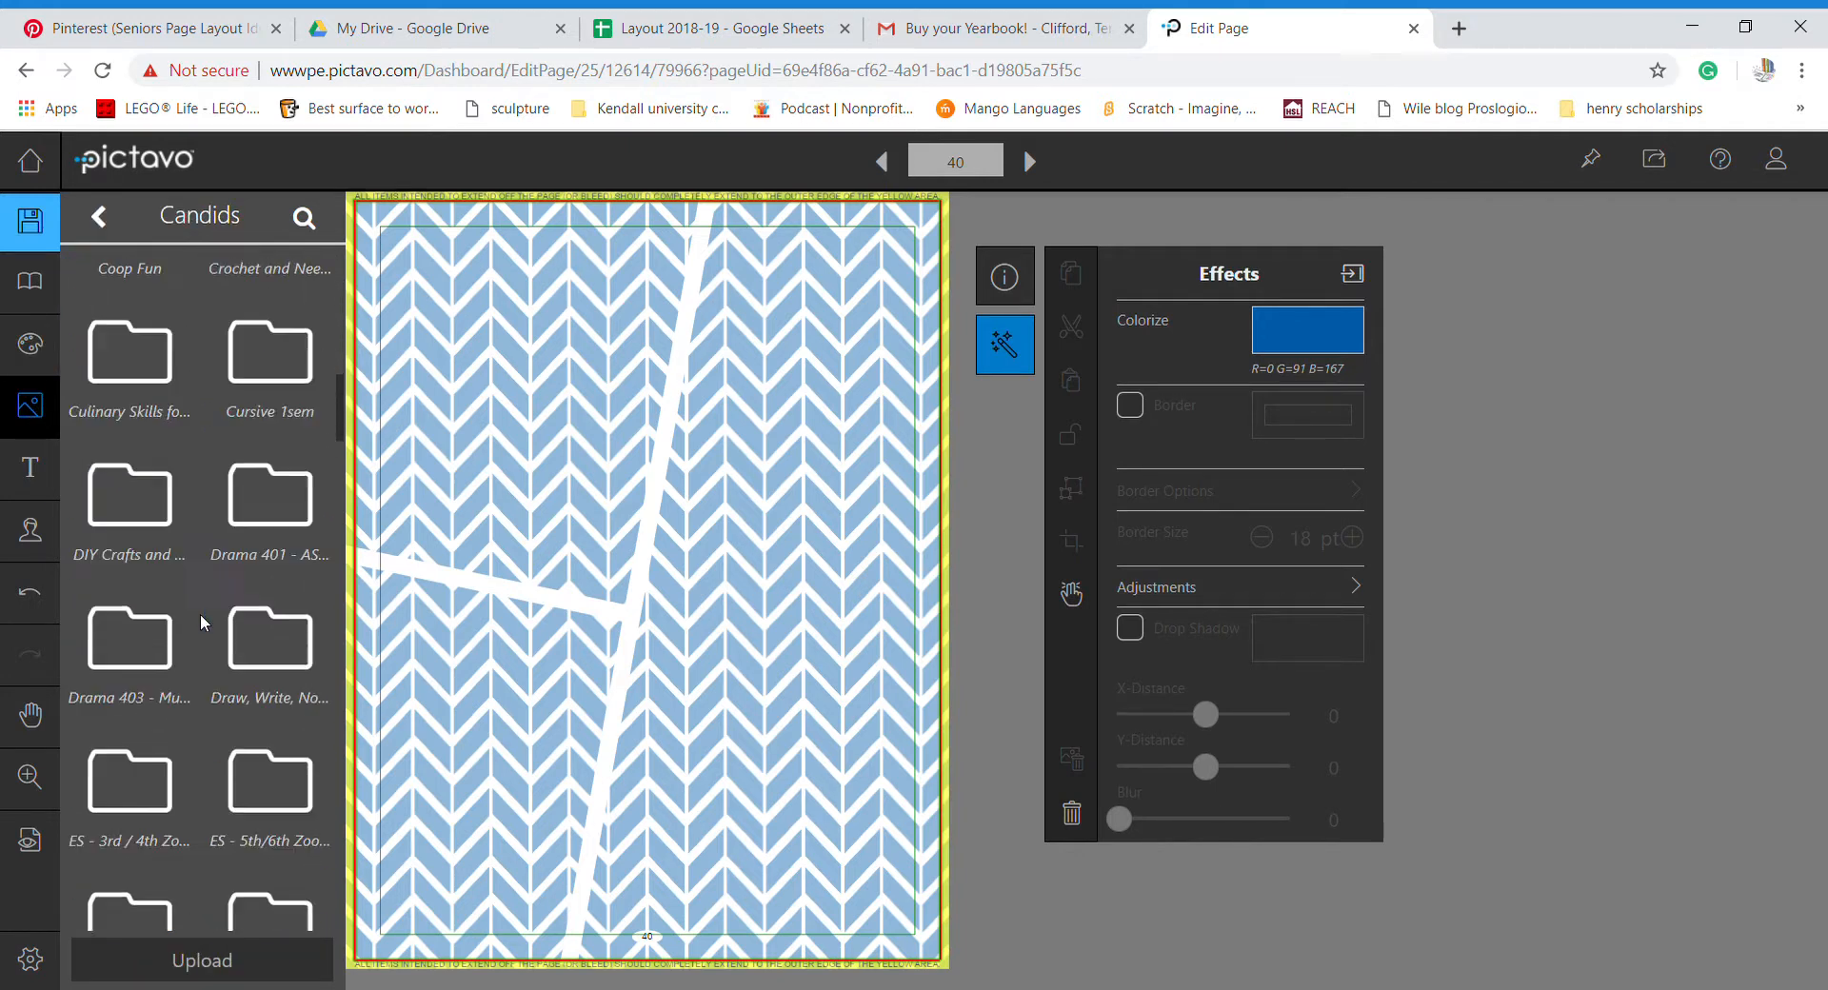
pyautogui.scroll(-15, 202, 620)
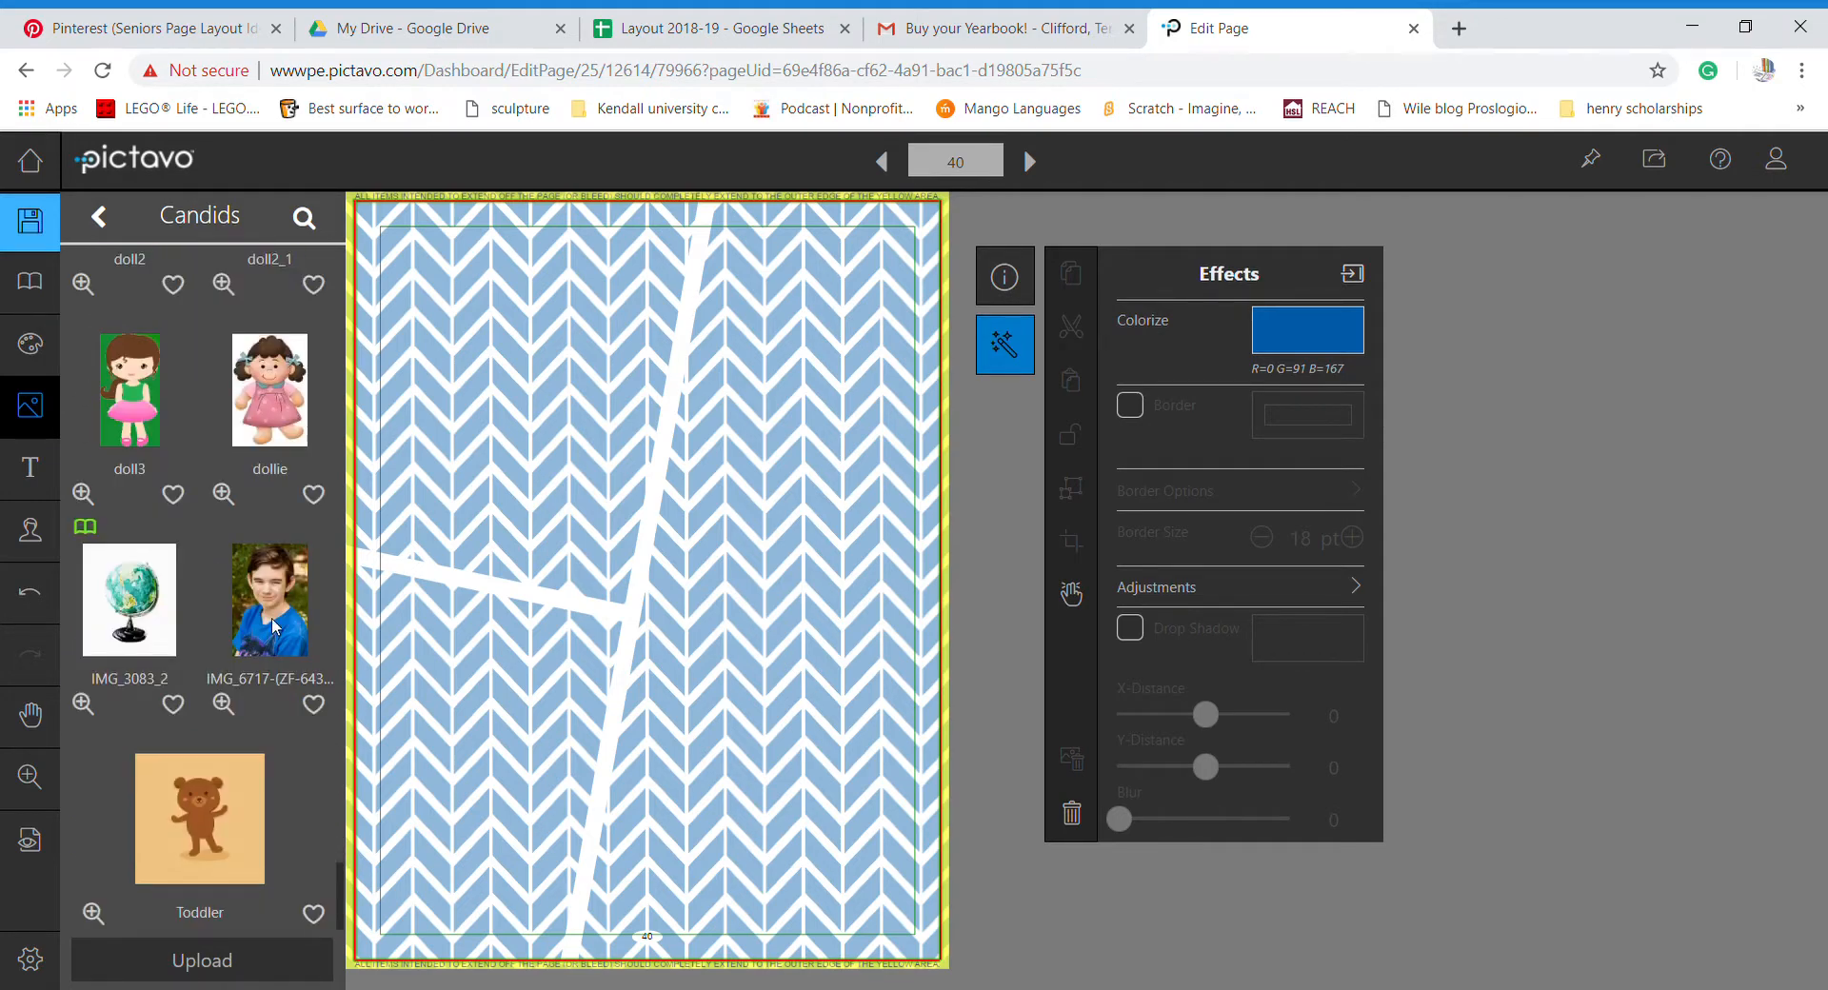
pyautogui.moveTo(252, 651); pyautogui.dragTo(809, 288)
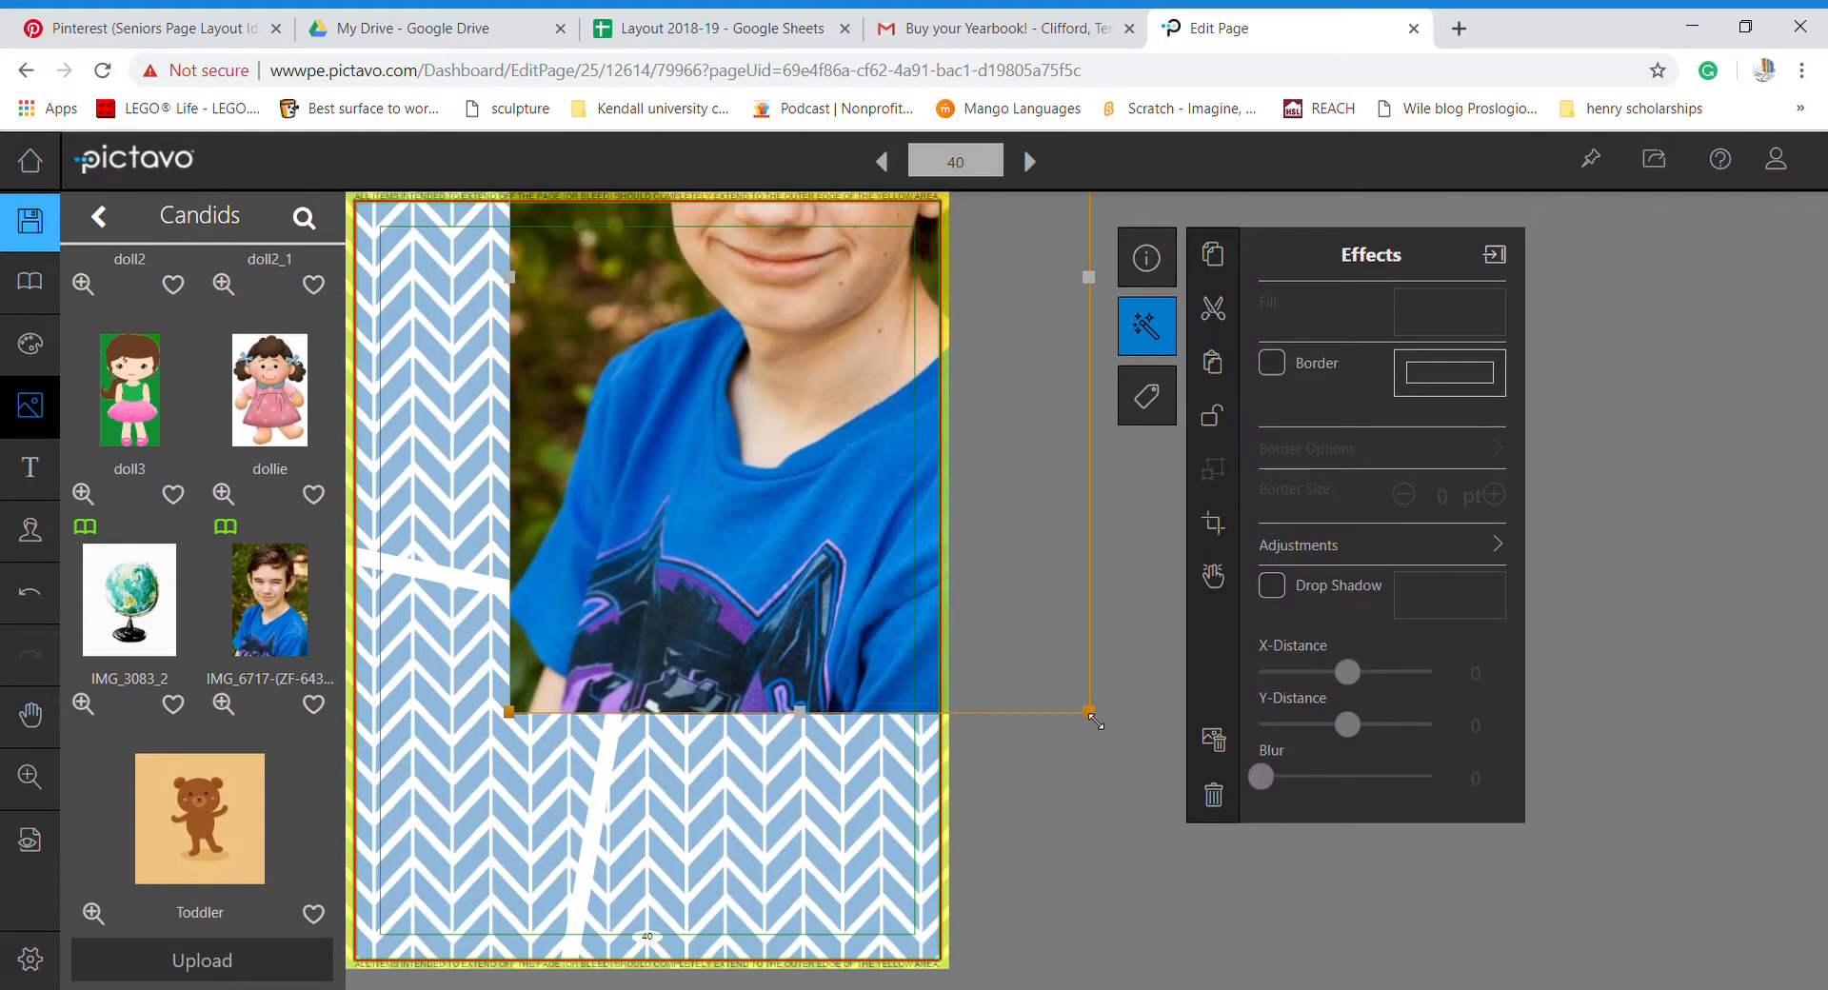
pyautogui.moveTo(1093, 716); pyautogui.dragTo(779, 415)
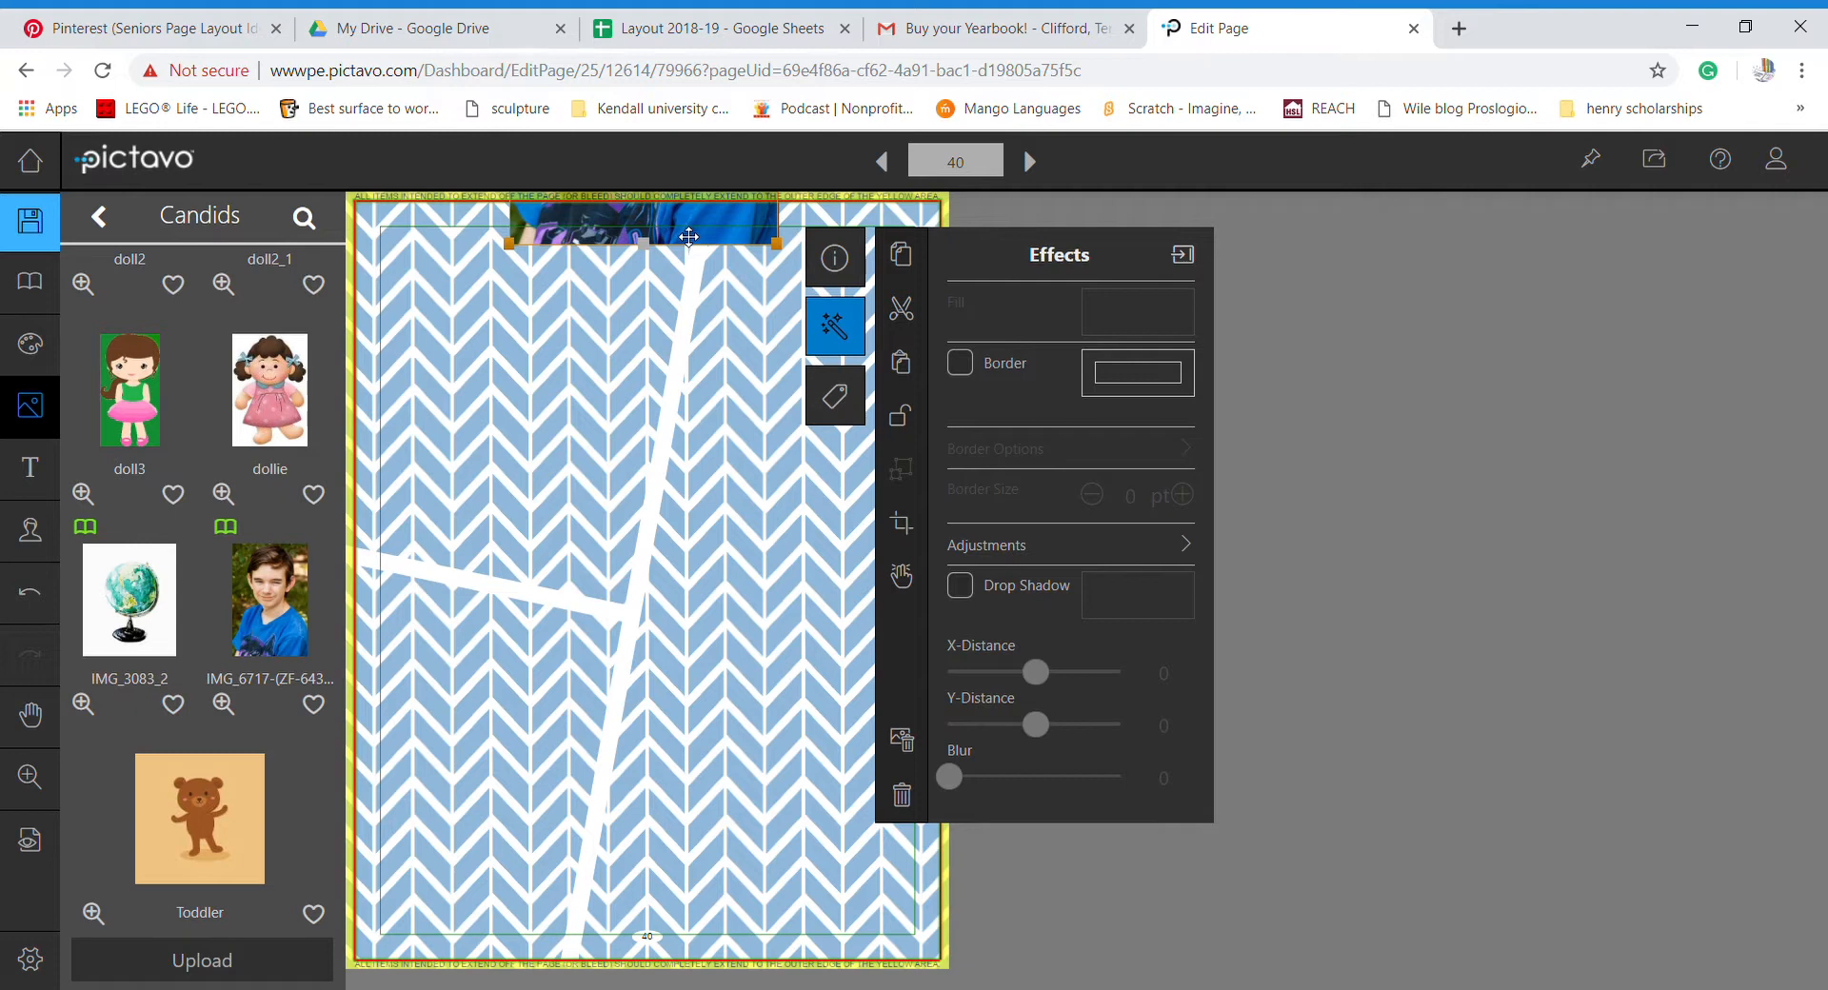
pyautogui.moveTo(677, 228); pyautogui.dragTo(614, 741)
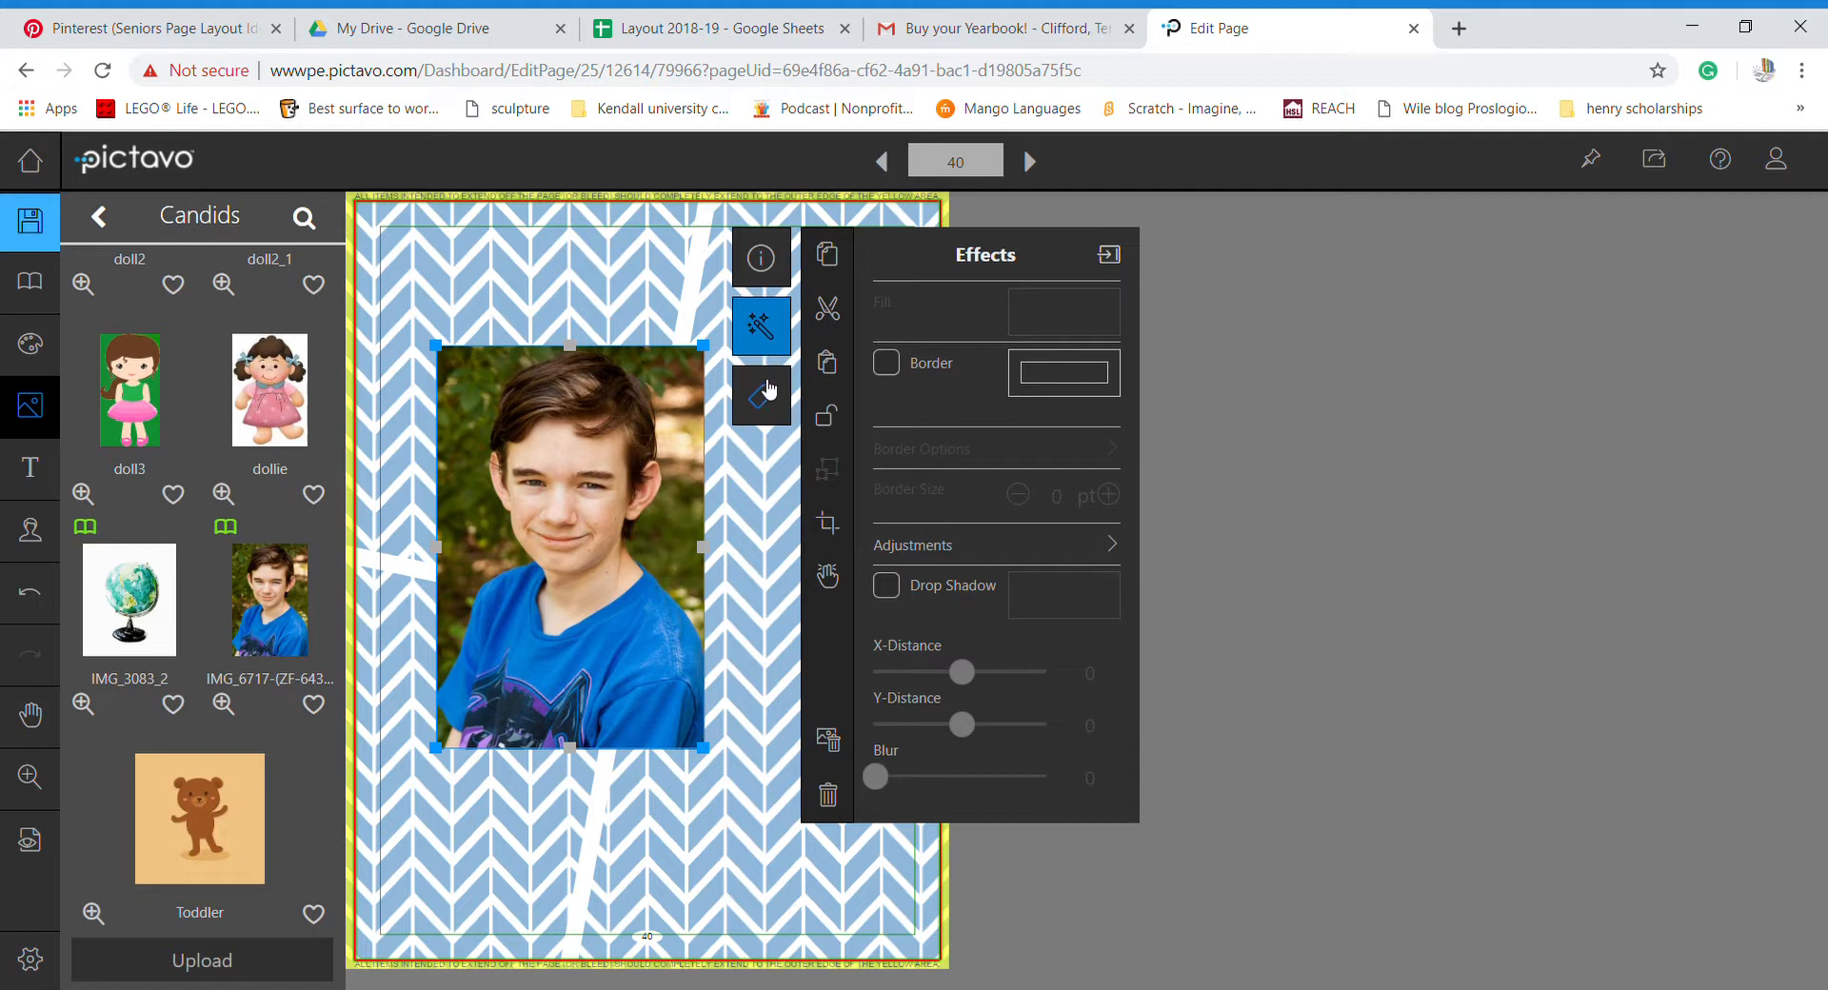
# - Rotate the portrait to 11° and move it into the page's lower-left corner
pyautogui.click(761, 257)
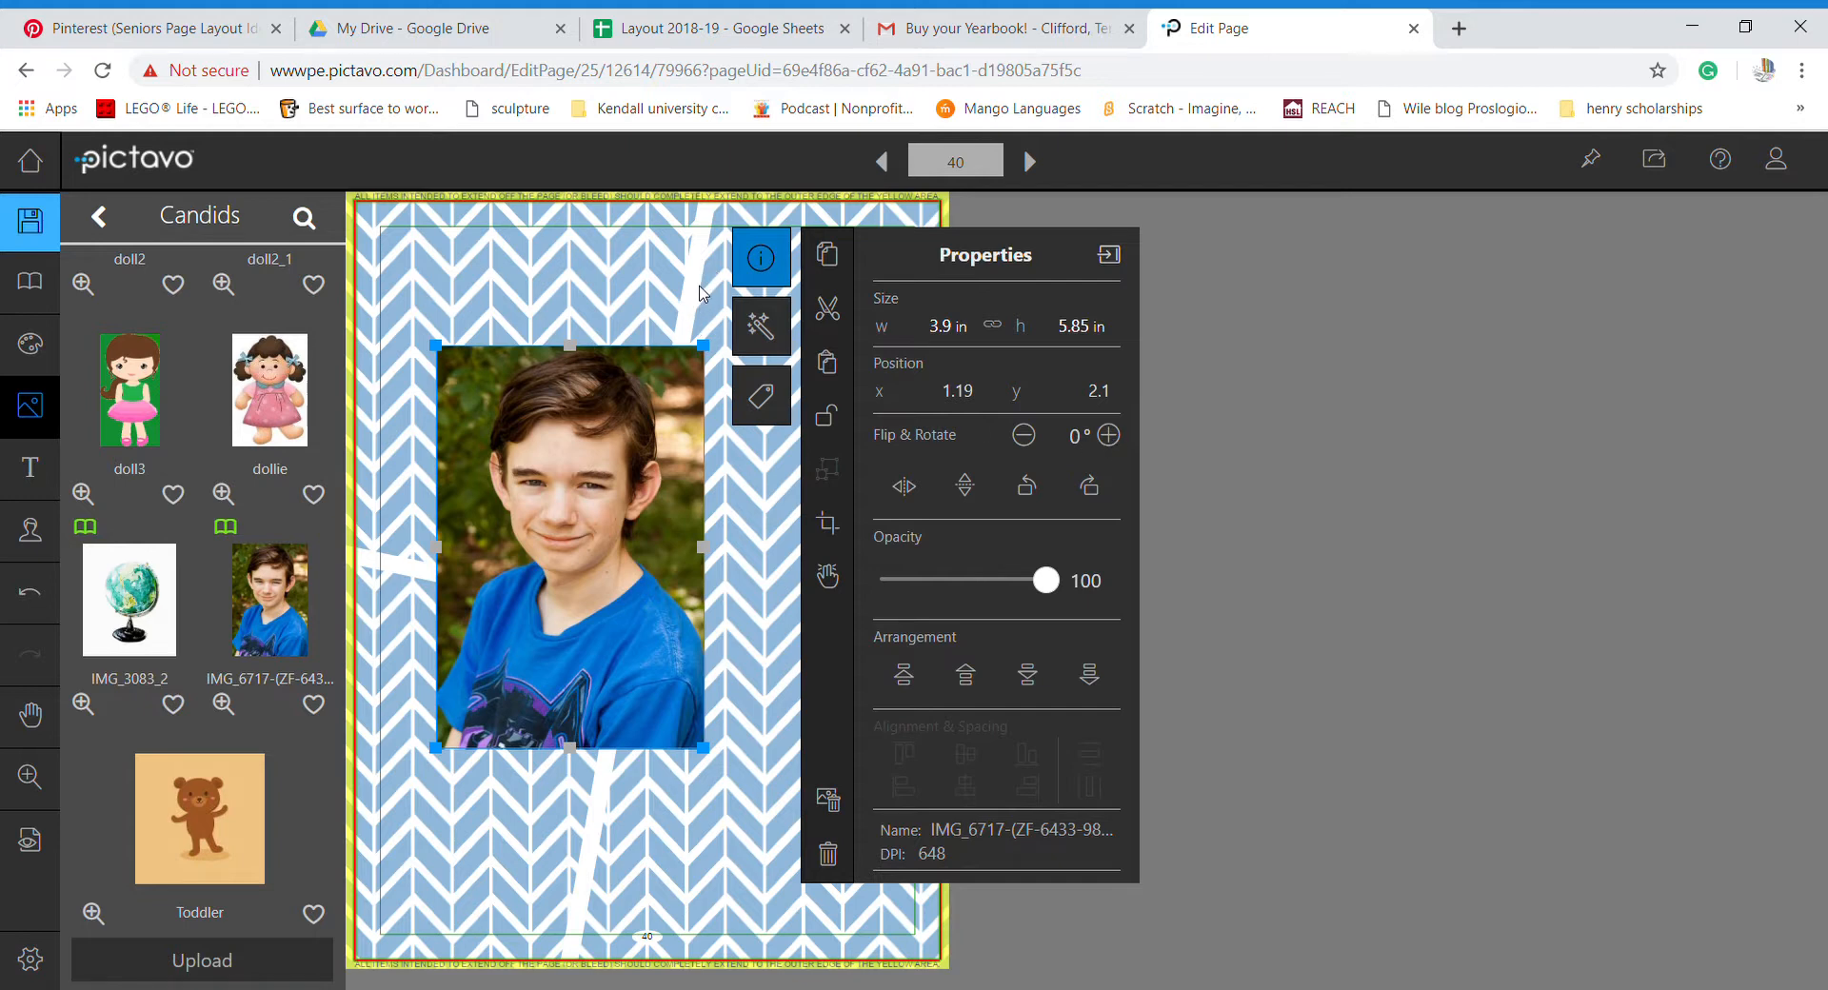
pyautogui.click(1116, 437)
pyautogui.click(1116, 437)
pyautogui.click(1114, 438)
pyautogui.click(1114, 438)
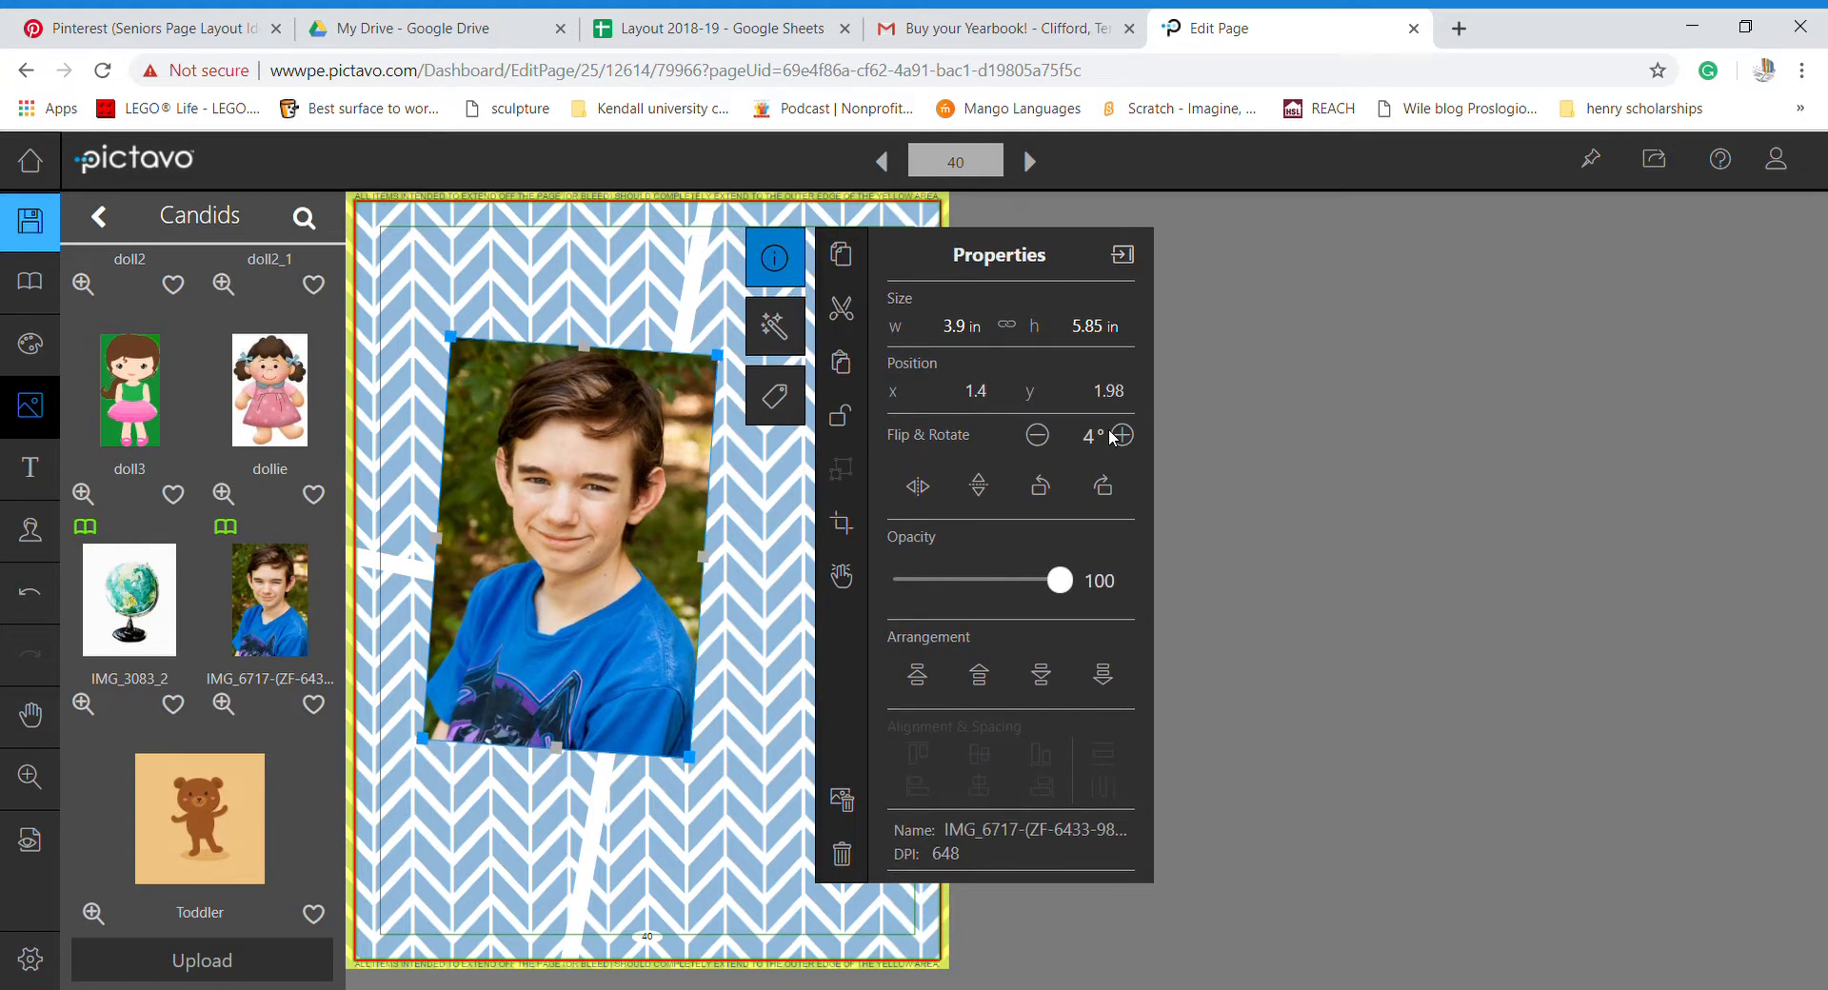
pyautogui.click(1129, 438)
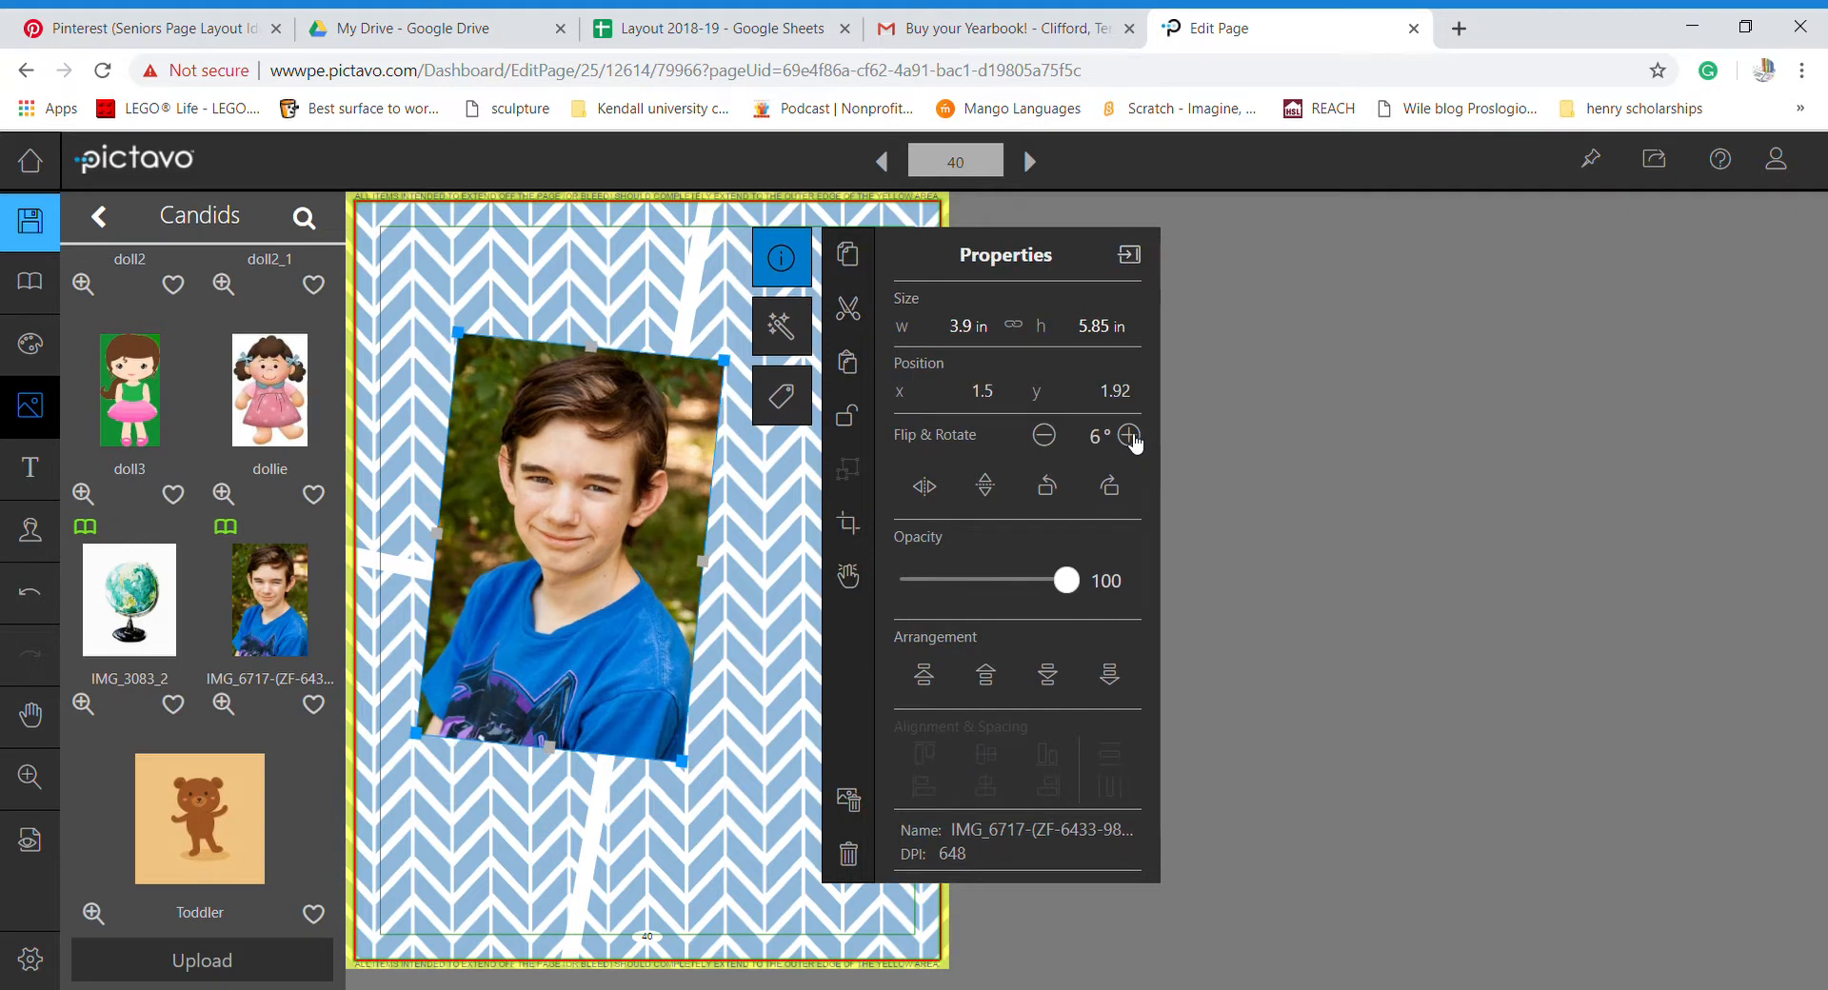
pyautogui.click(1132, 437)
pyautogui.moveTo(540, 571); pyautogui.dragTo(435, 790)
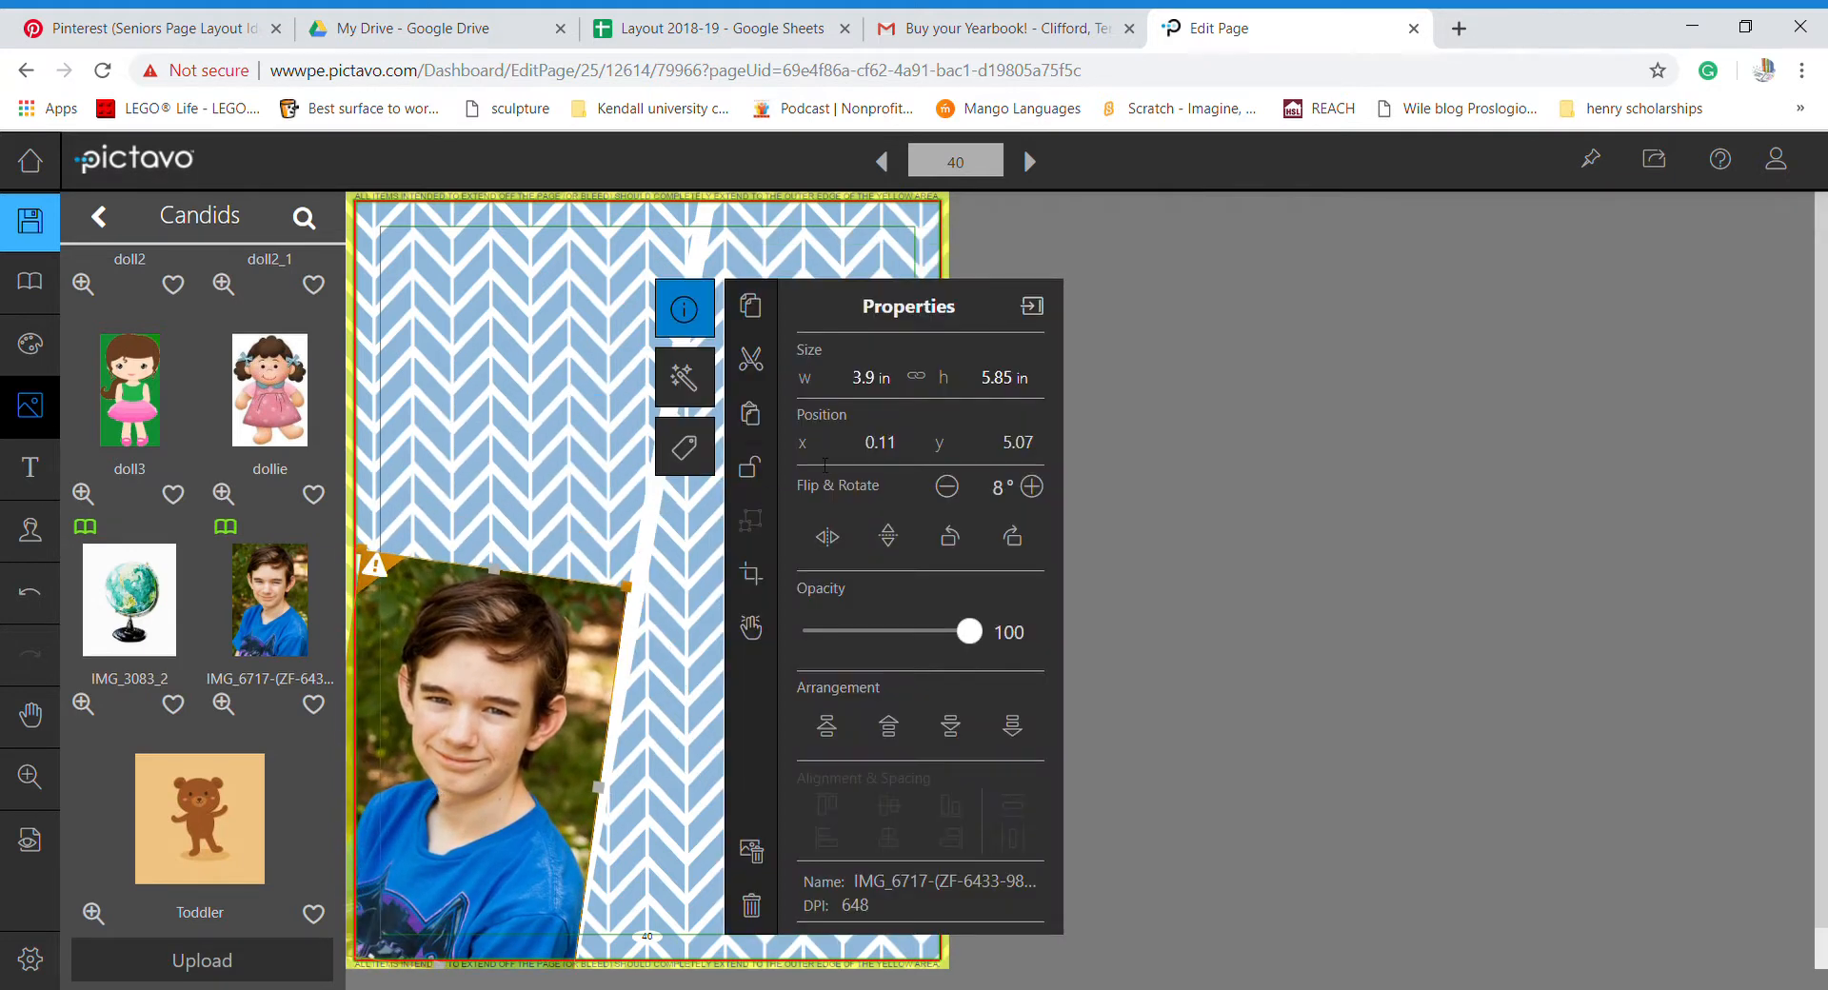
pyautogui.click(1047, 490)
pyautogui.click(1047, 490)
pyautogui.click(1047, 490)
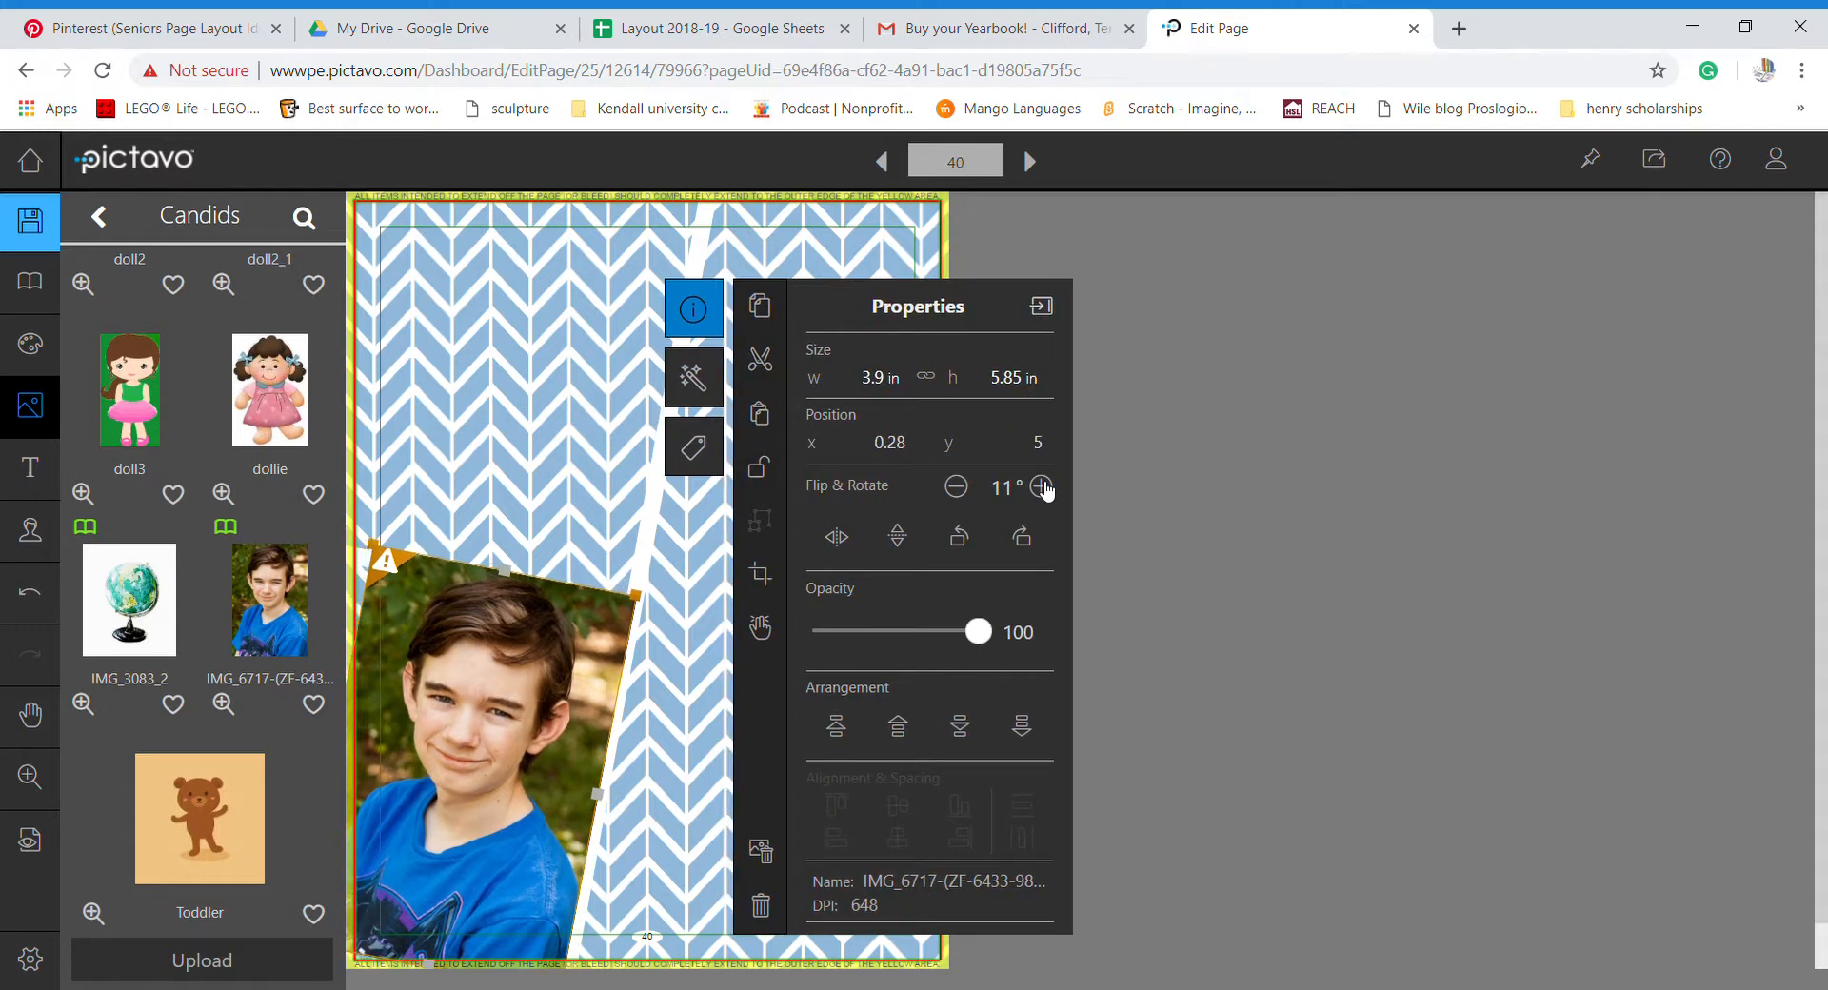
# - Nudge and slightly enlarge the portrait to fill the corner below the white stripes
pyautogui.moveTo(521, 732); pyautogui.dragTo(502, 750)
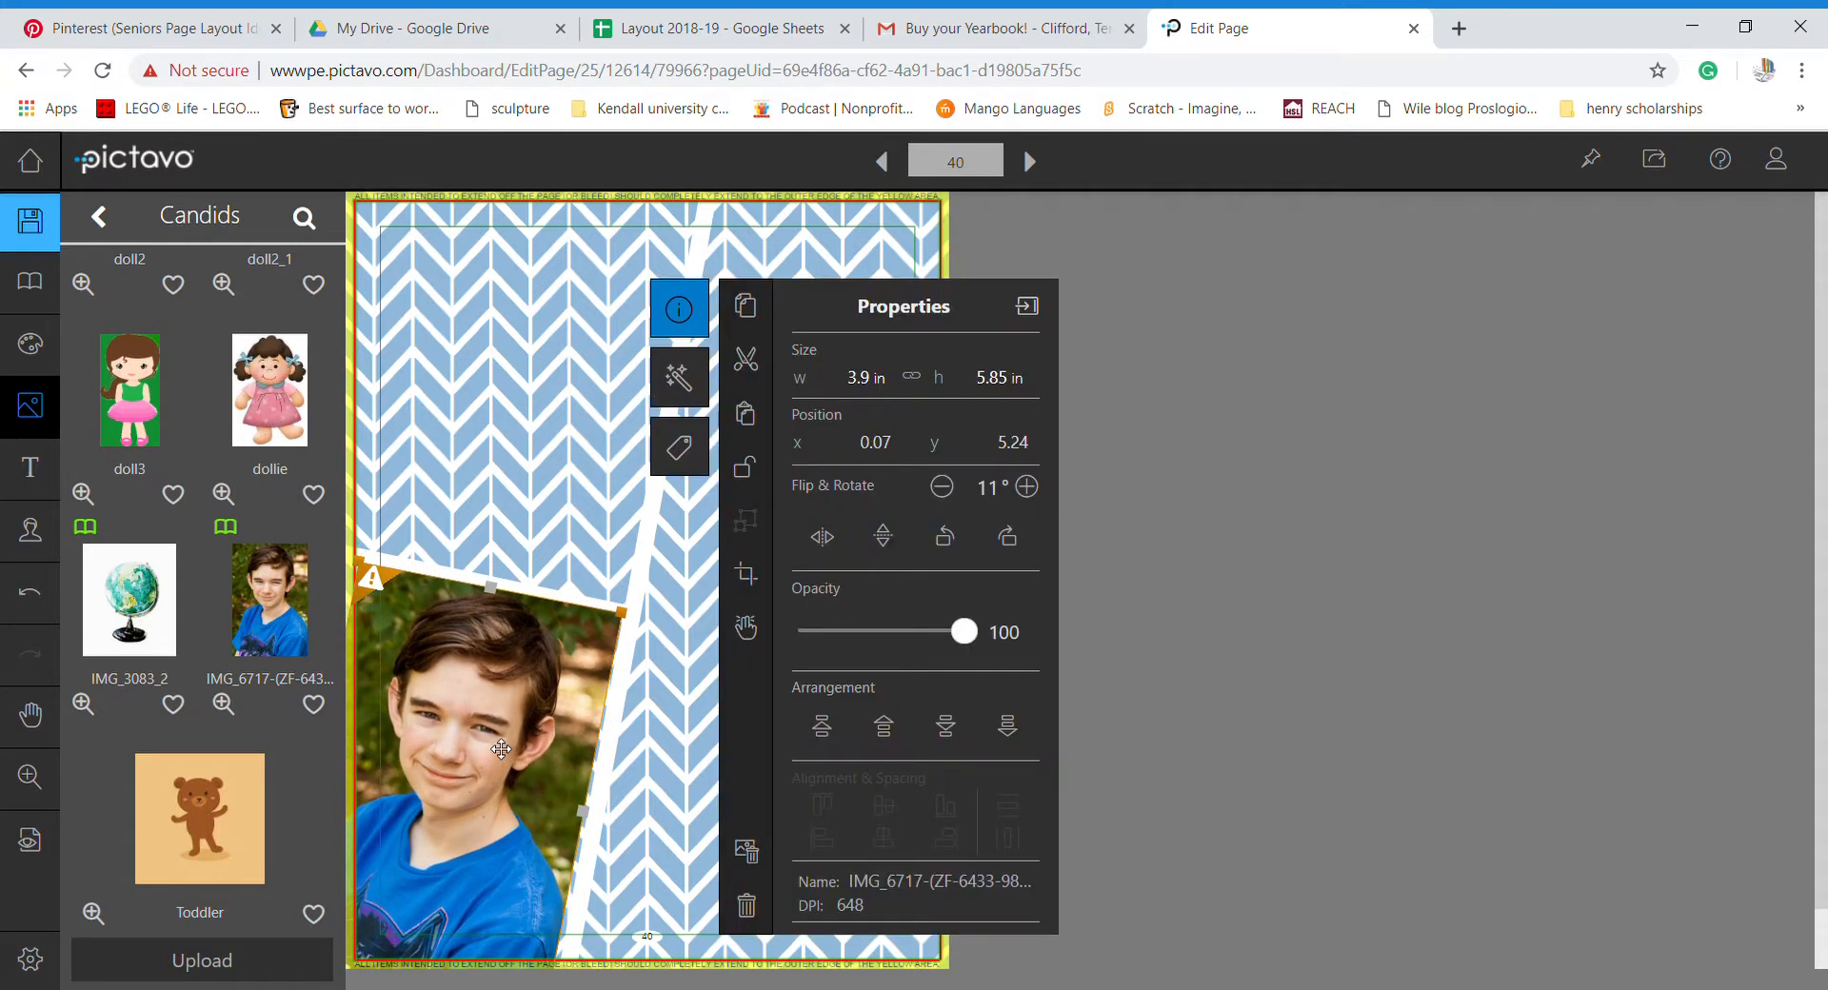
pyautogui.moveTo(360, 560); pyautogui.dragTo(348, 552)
pyautogui.moveTo(534, 658); pyautogui.dragTo(534, 672)
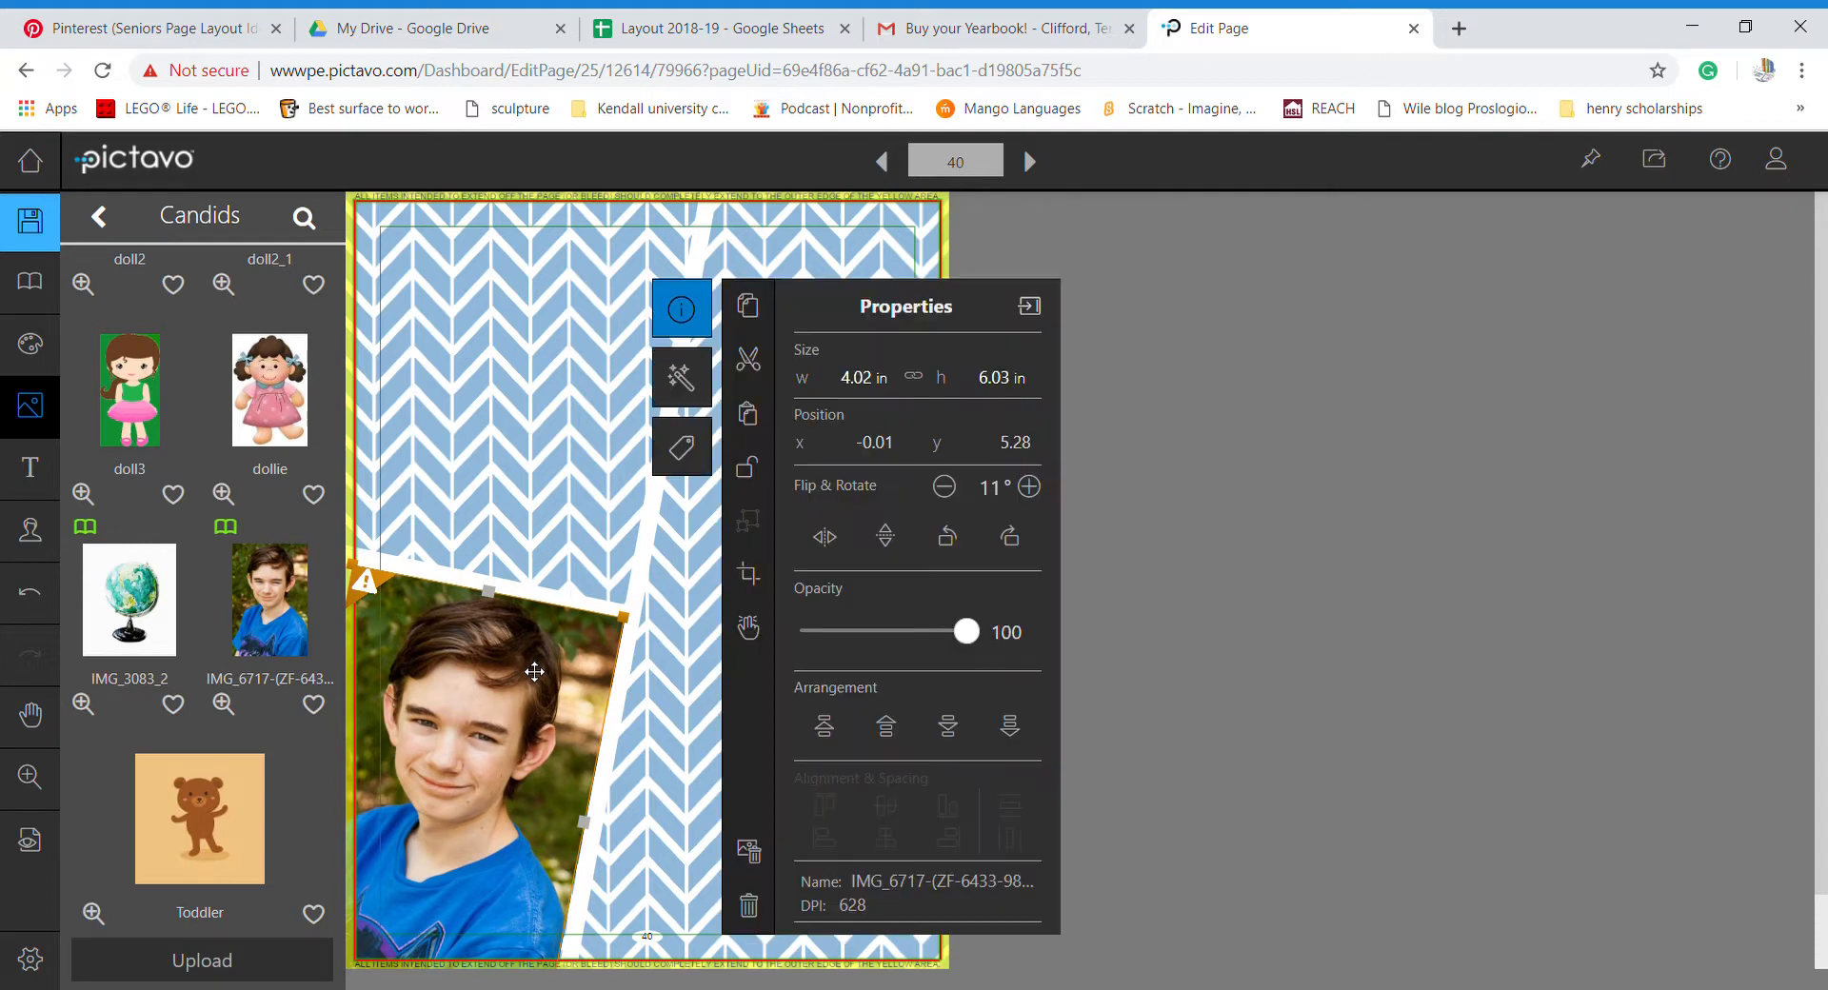
pyautogui.click(529, 601)
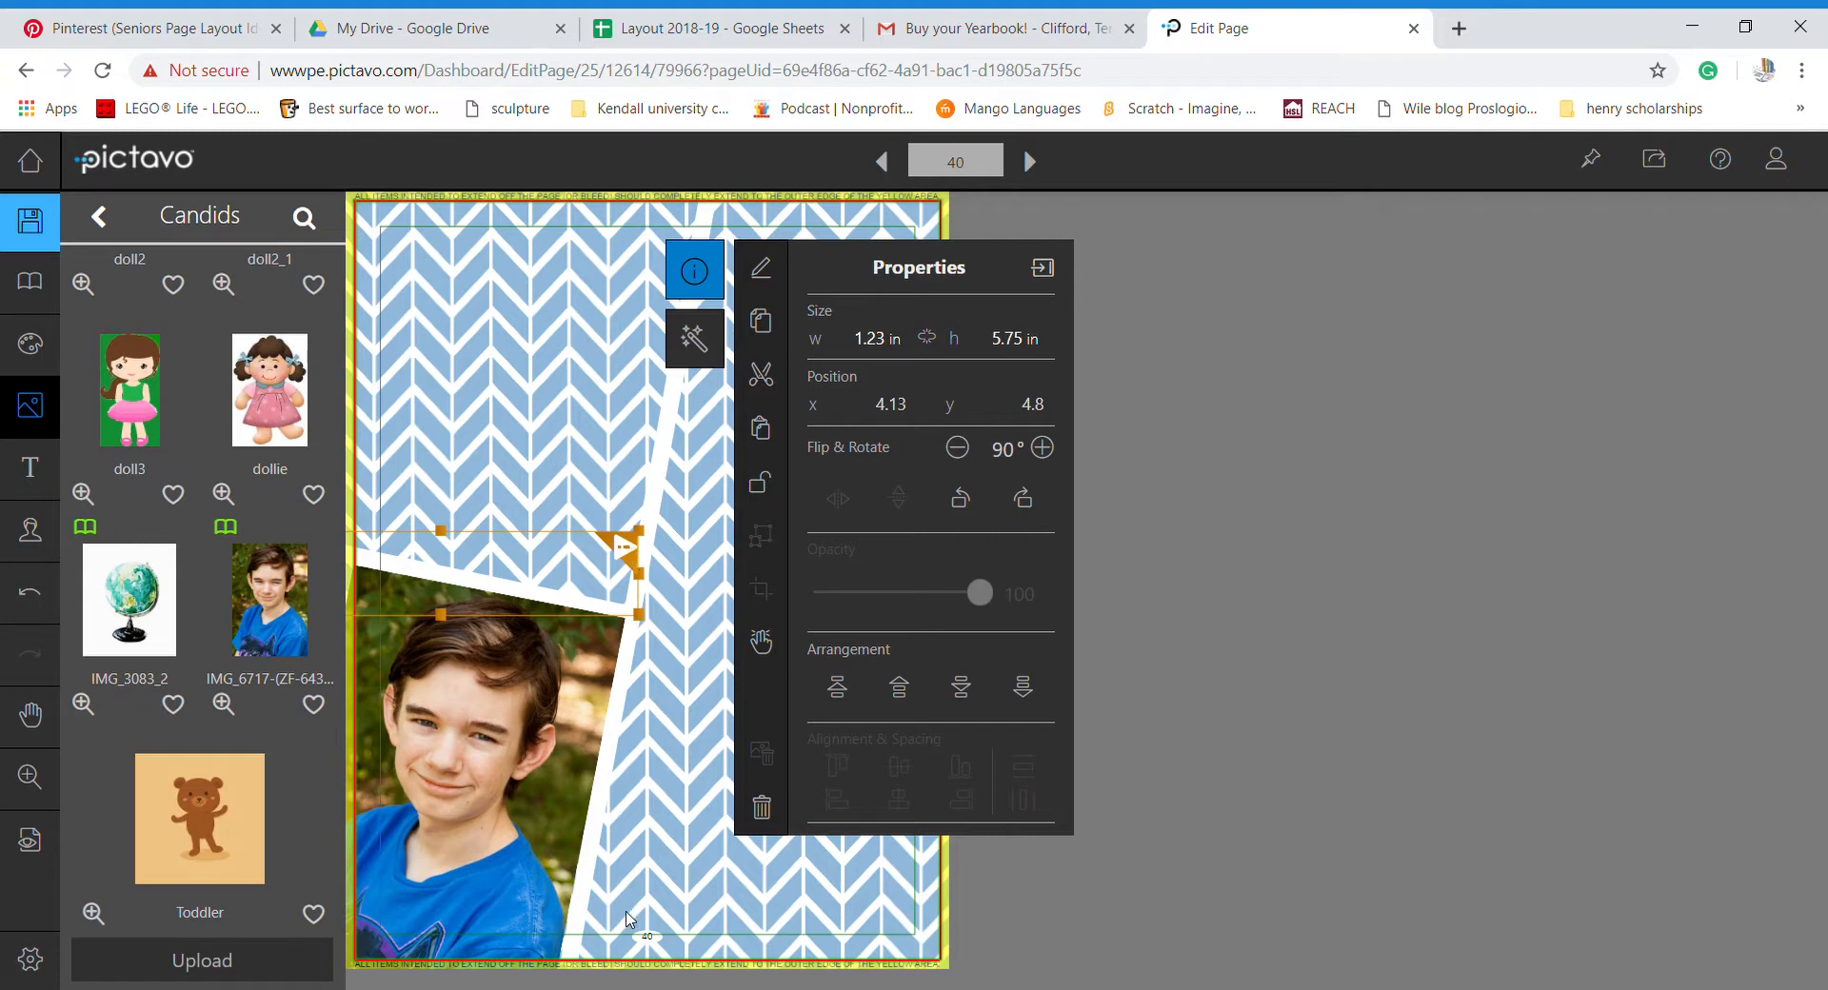
pyautogui.click(647, 789)
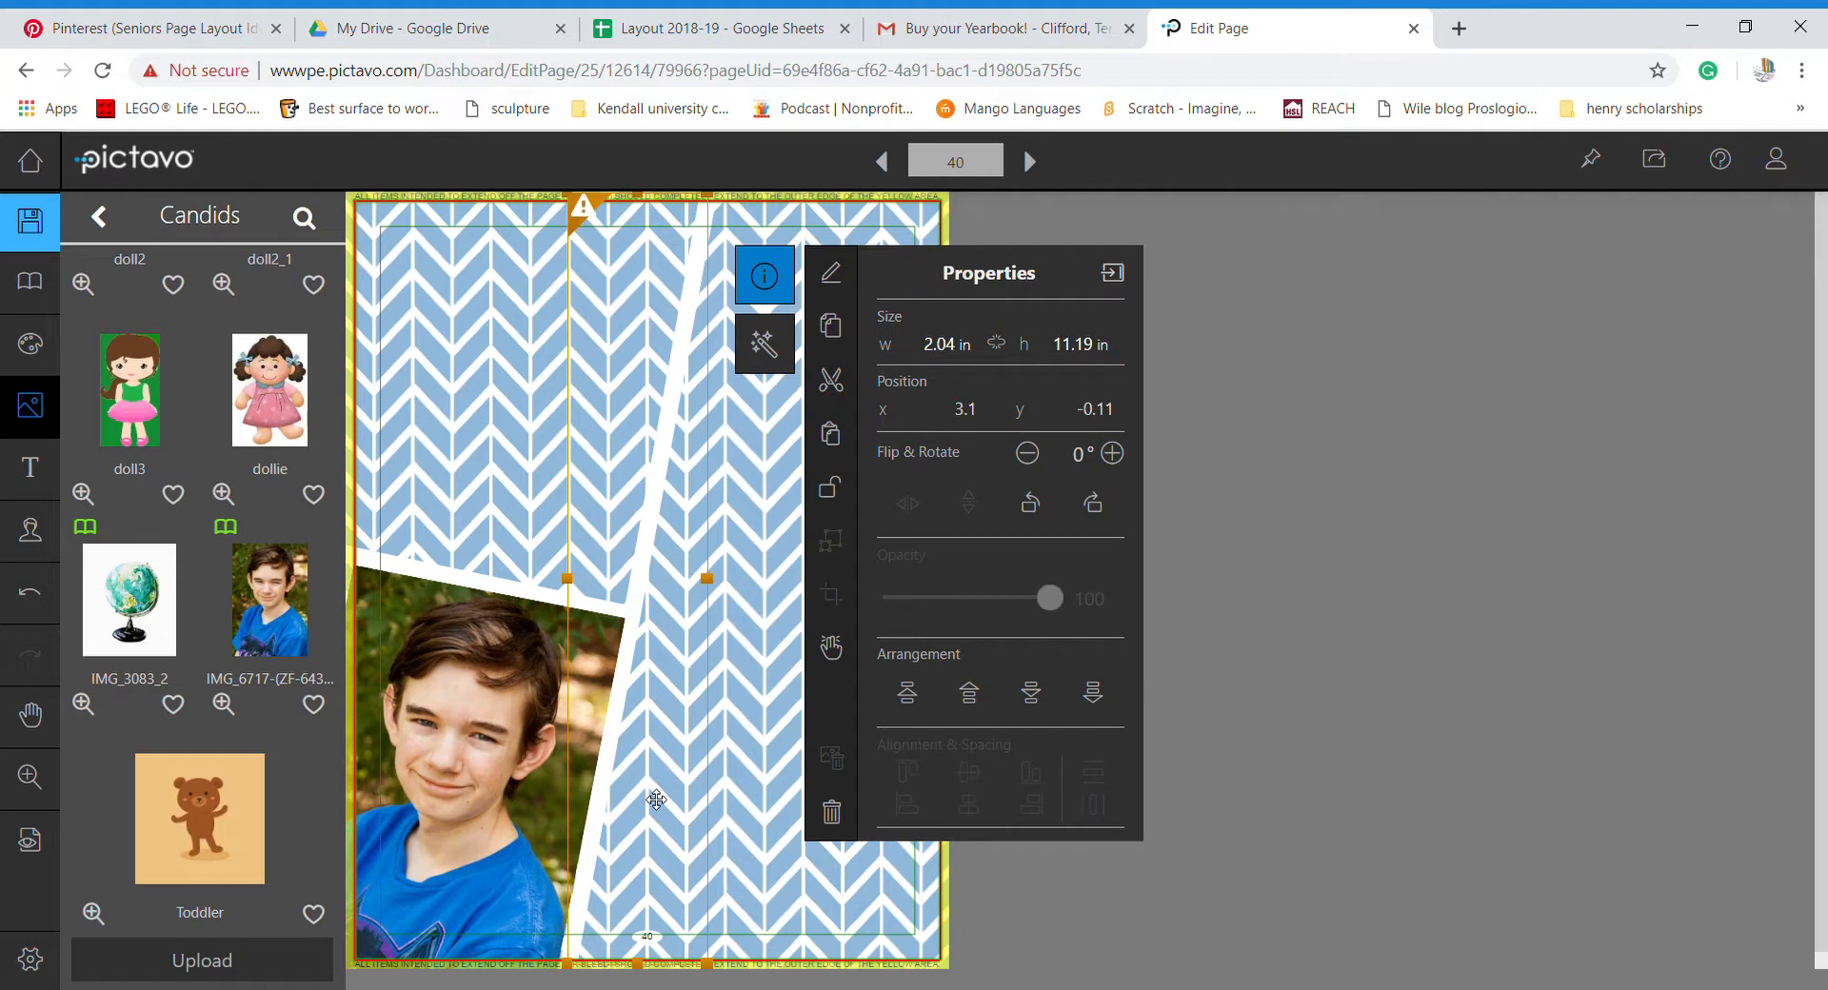
pyautogui.click(748, 815)
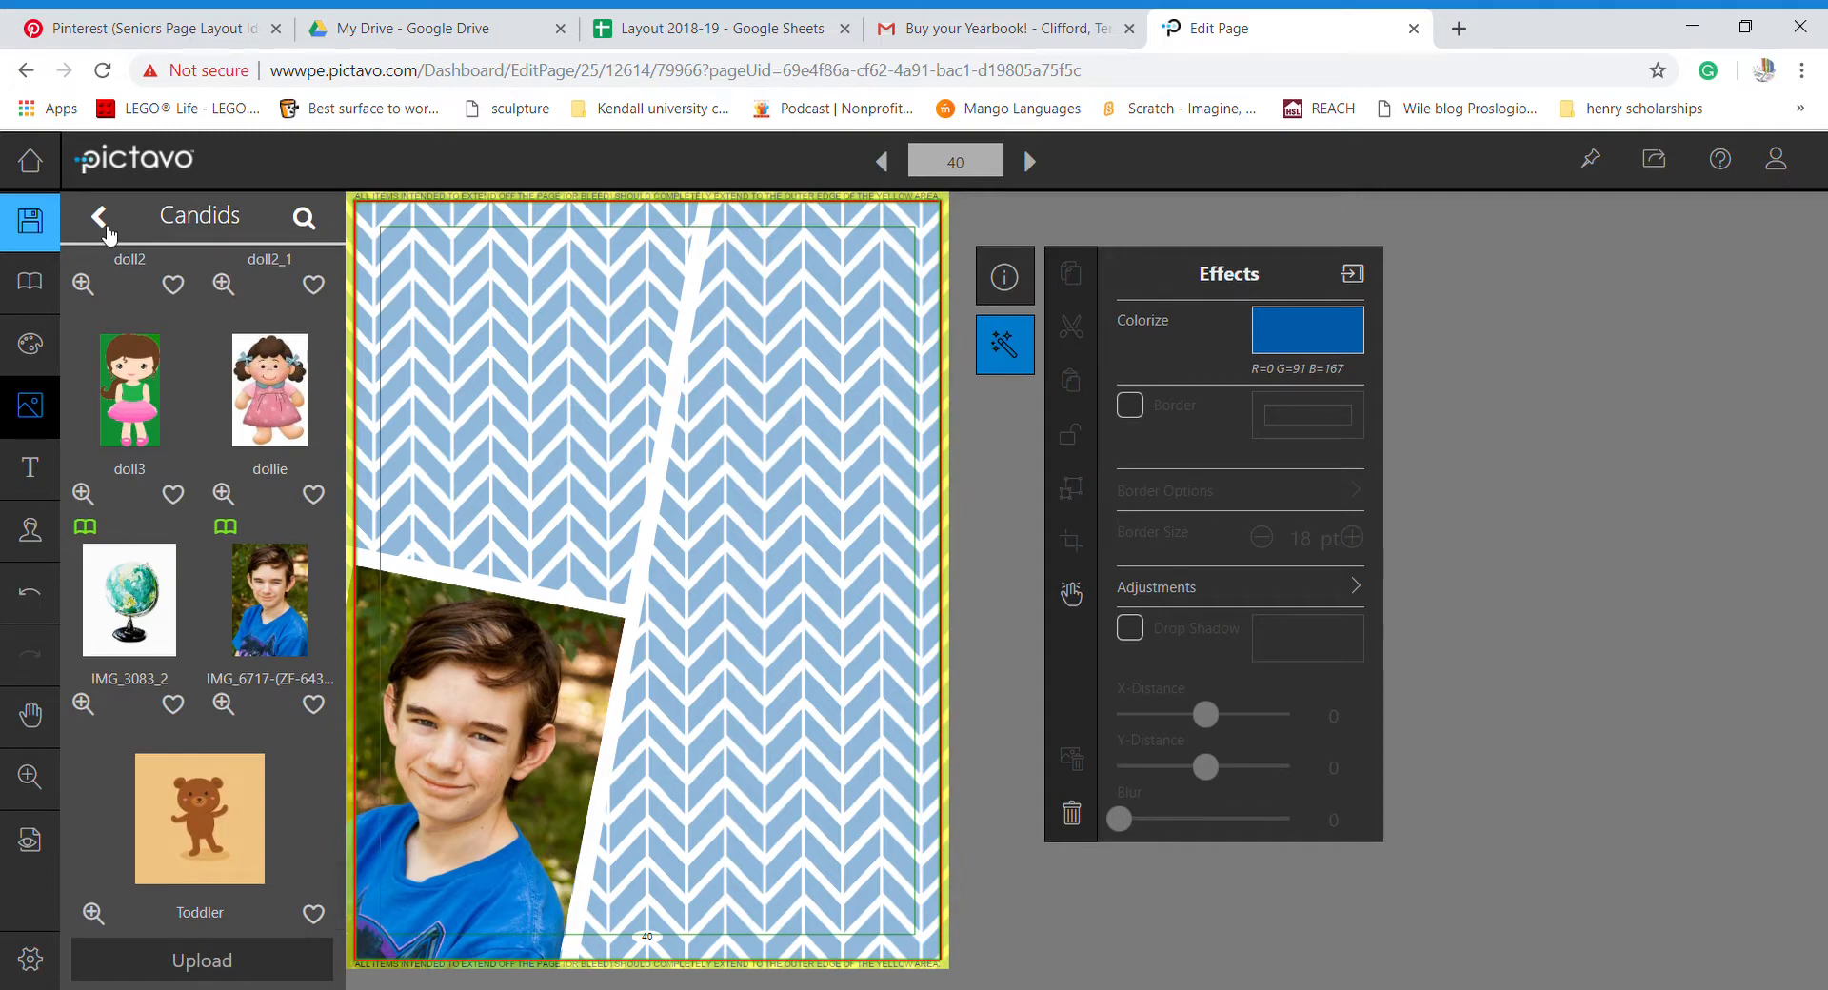
# - Open the Seniors folder's me album, listing 20170416_073146 and IMG_6261
pyautogui.scroll(15, 123, 327)
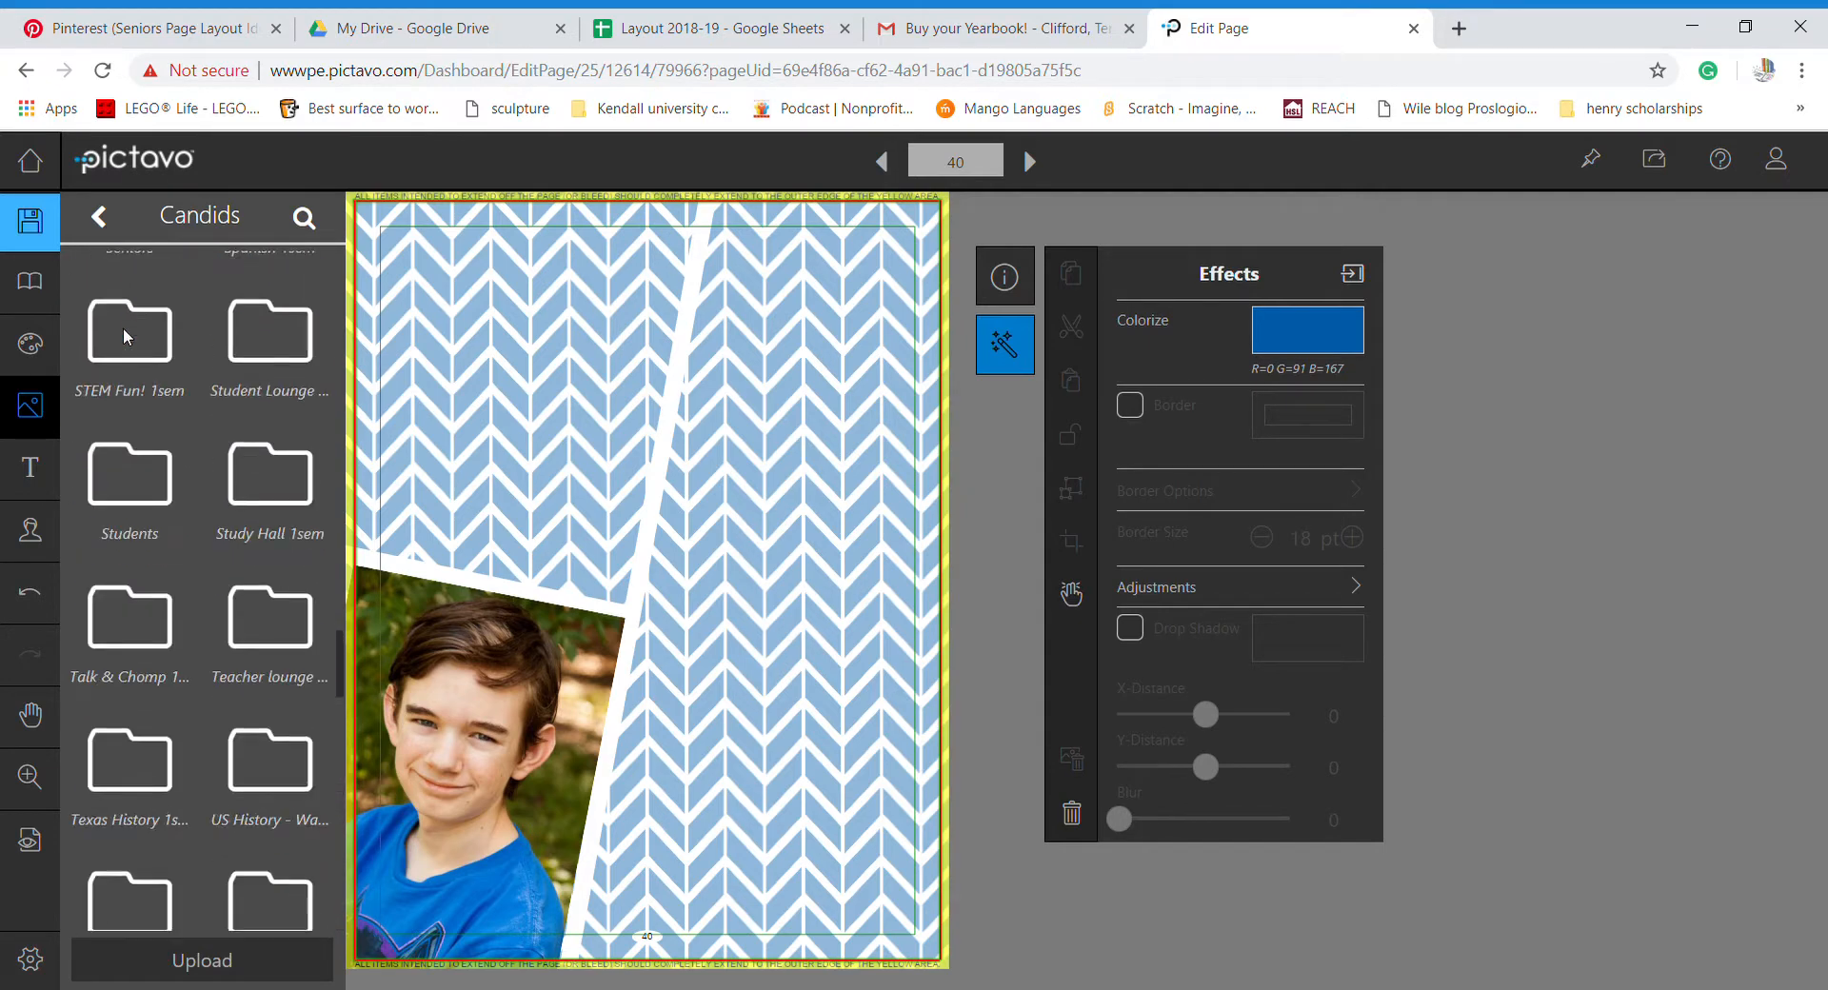
pyautogui.scroll(4, 123, 328)
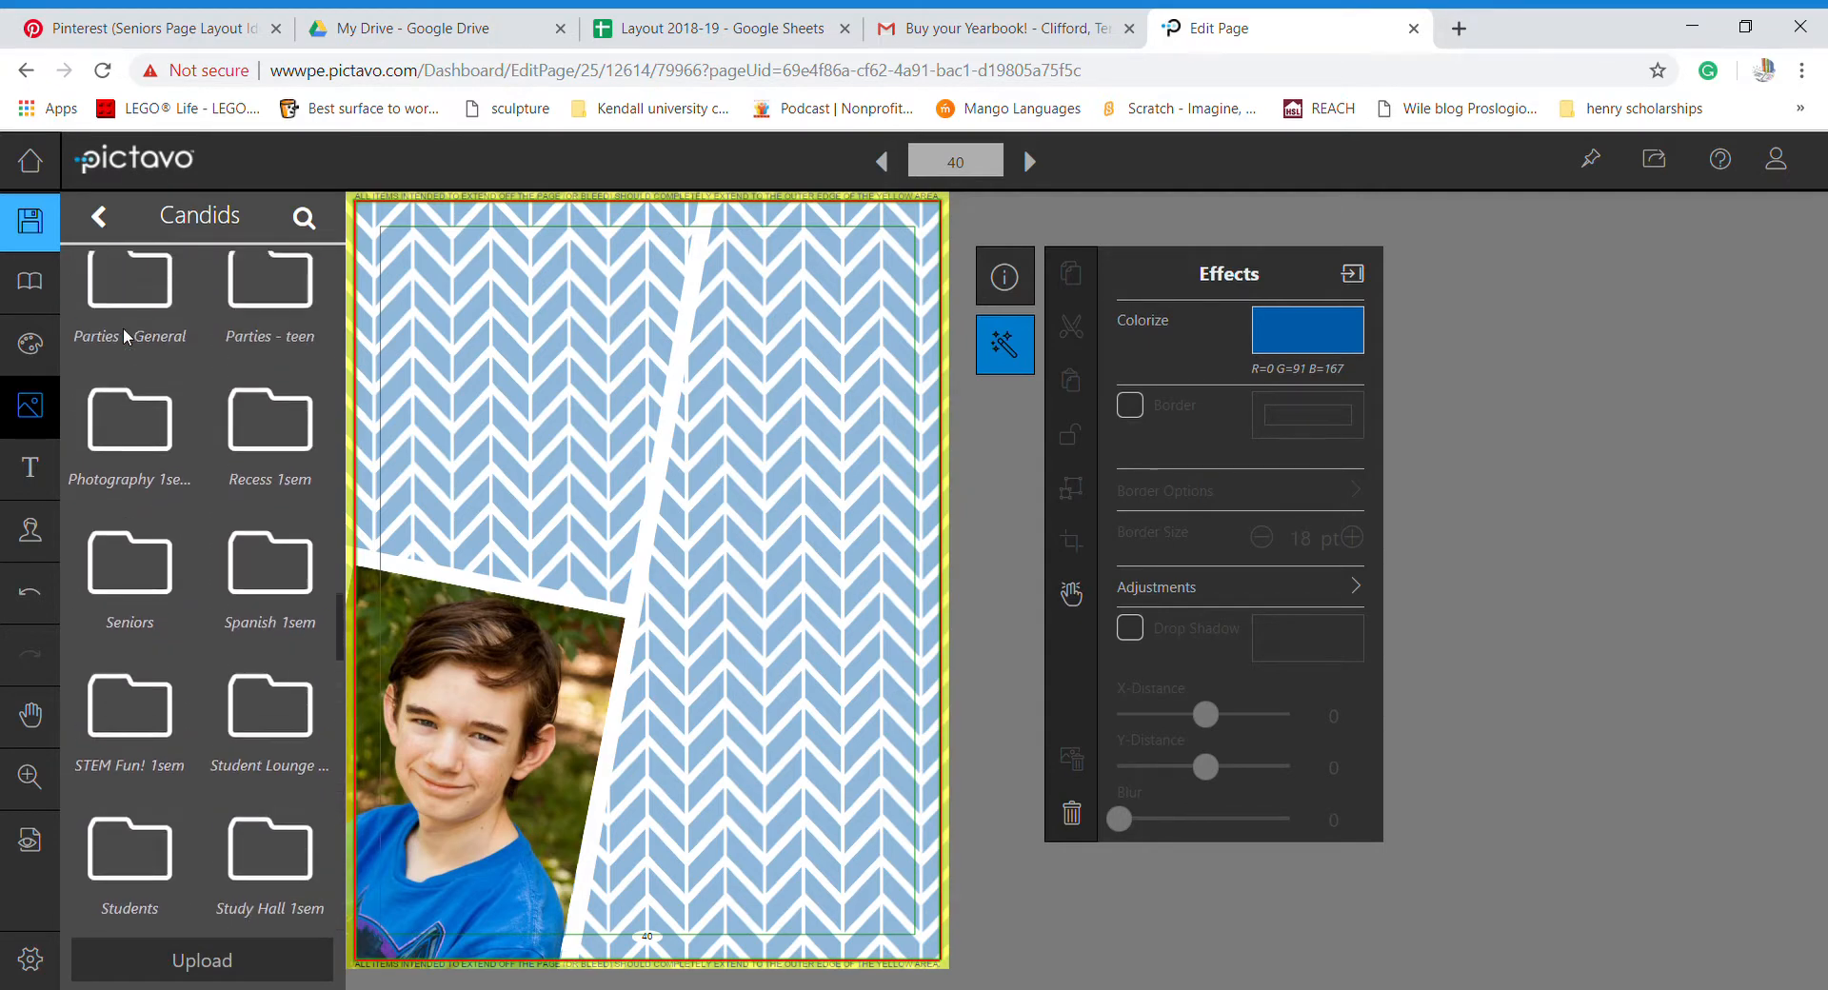
pyautogui.click(129, 592)
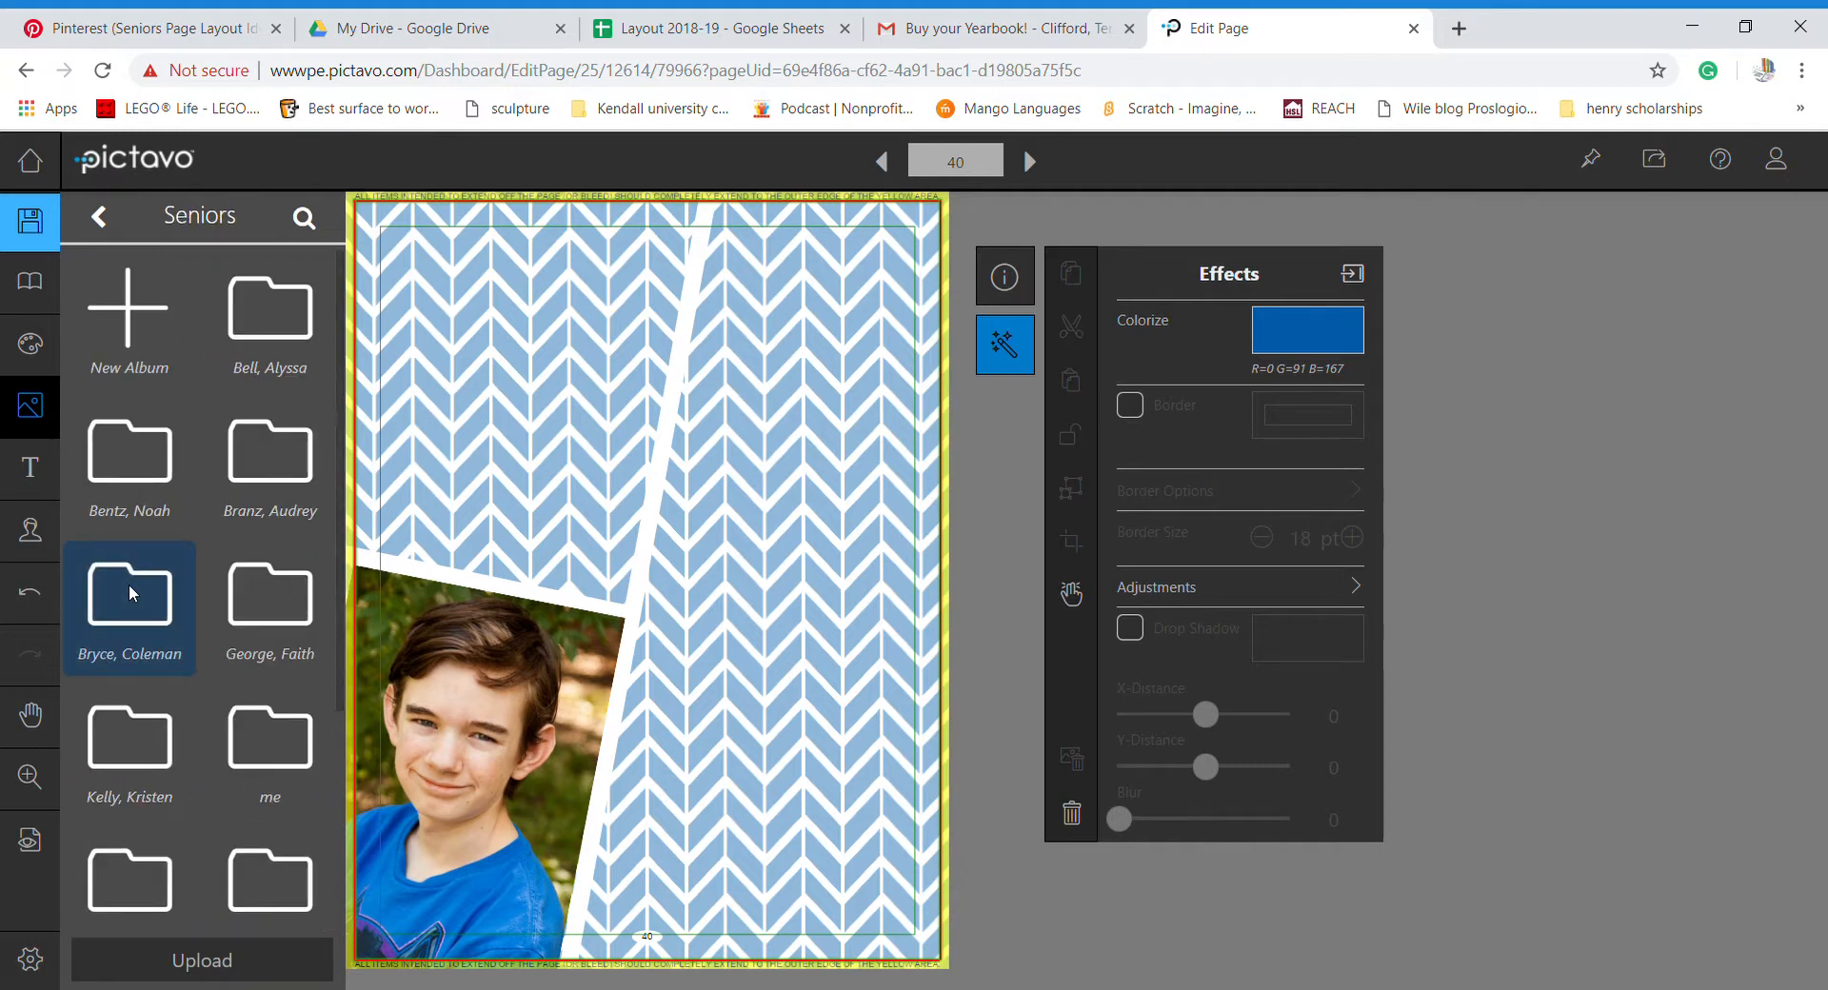
pyautogui.click(259, 734)
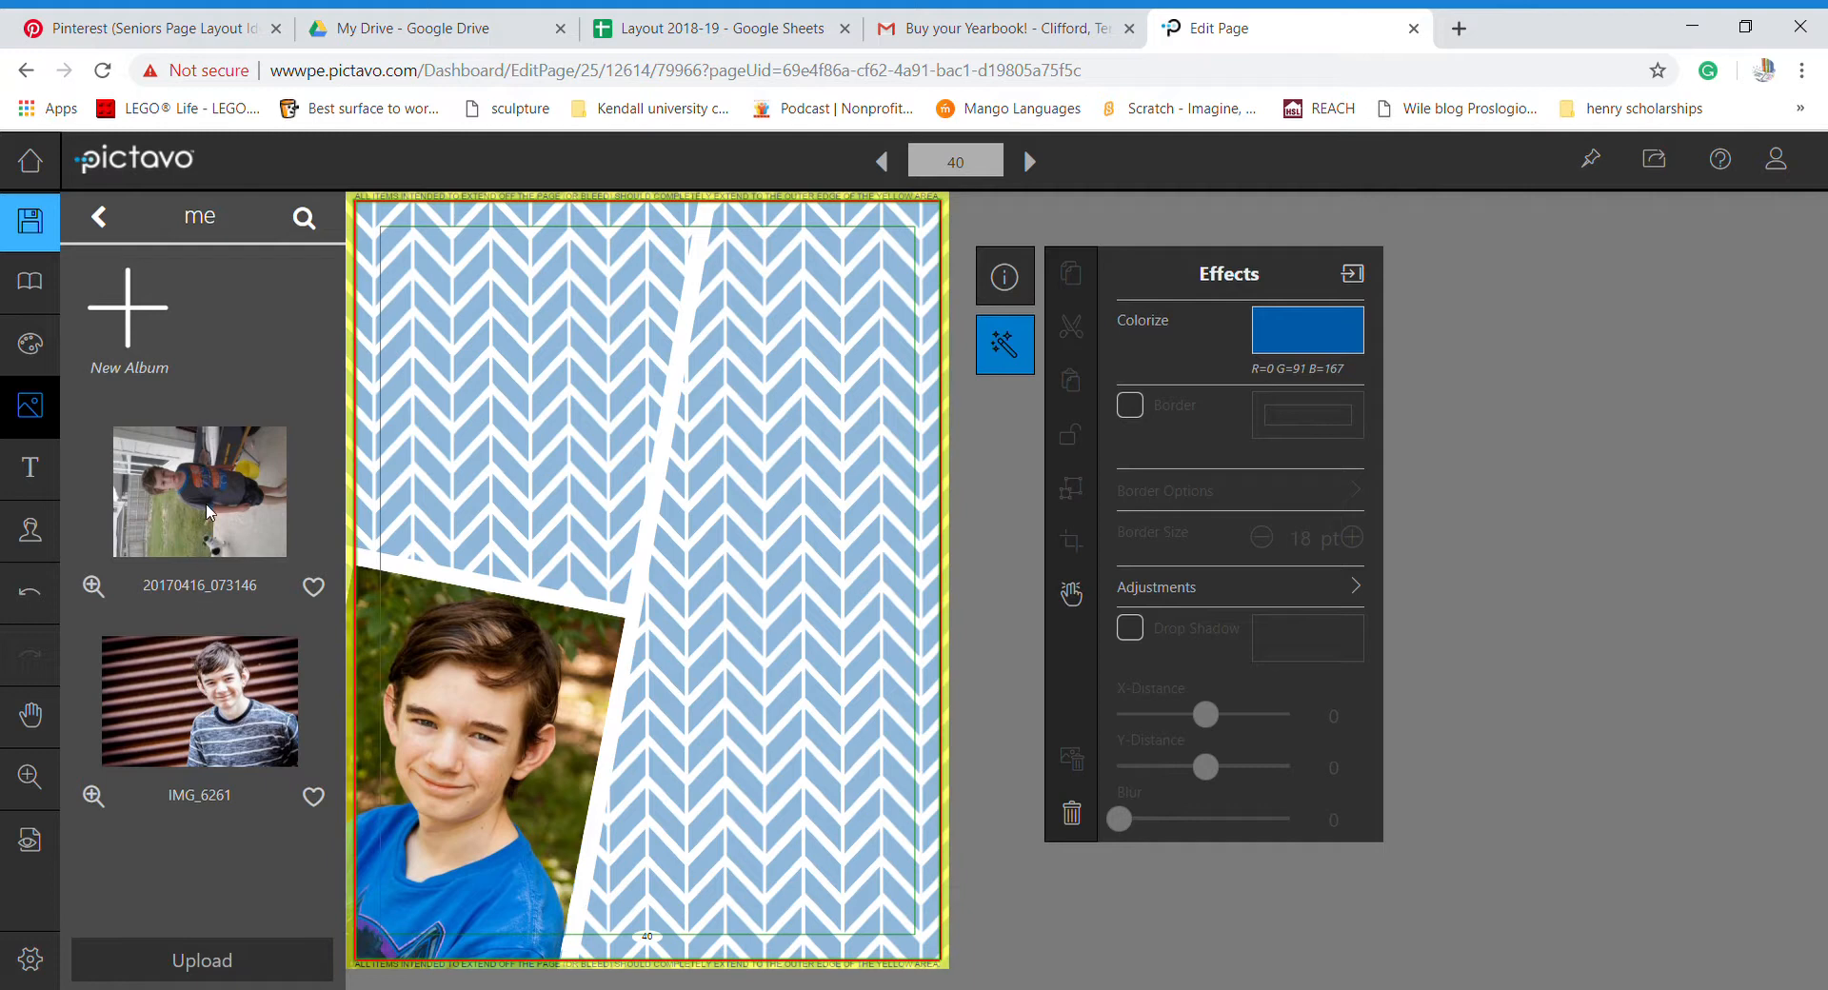
# - Place photo 20170416_073146 on page 40, rotated to 90° and moved down and right
pyautogui.moveTo(210, 512); pyautogui.dragTo(574, 396)
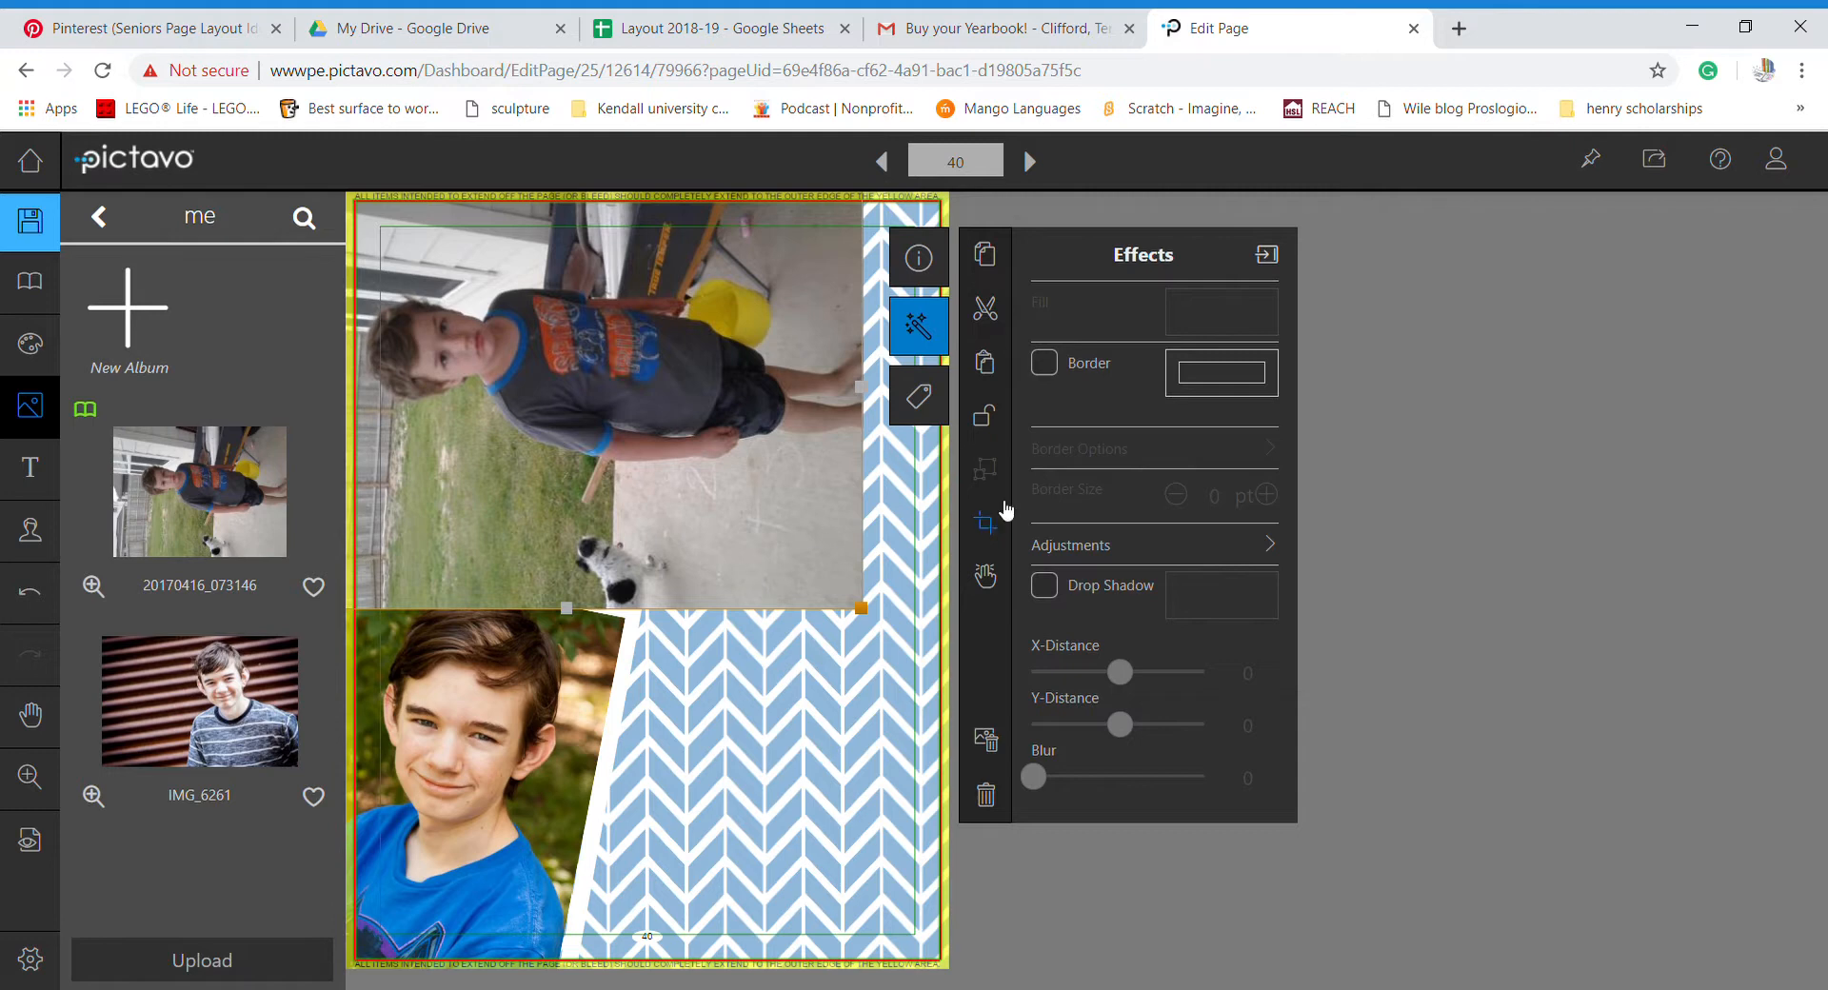
pyautogui.click(921, 257)
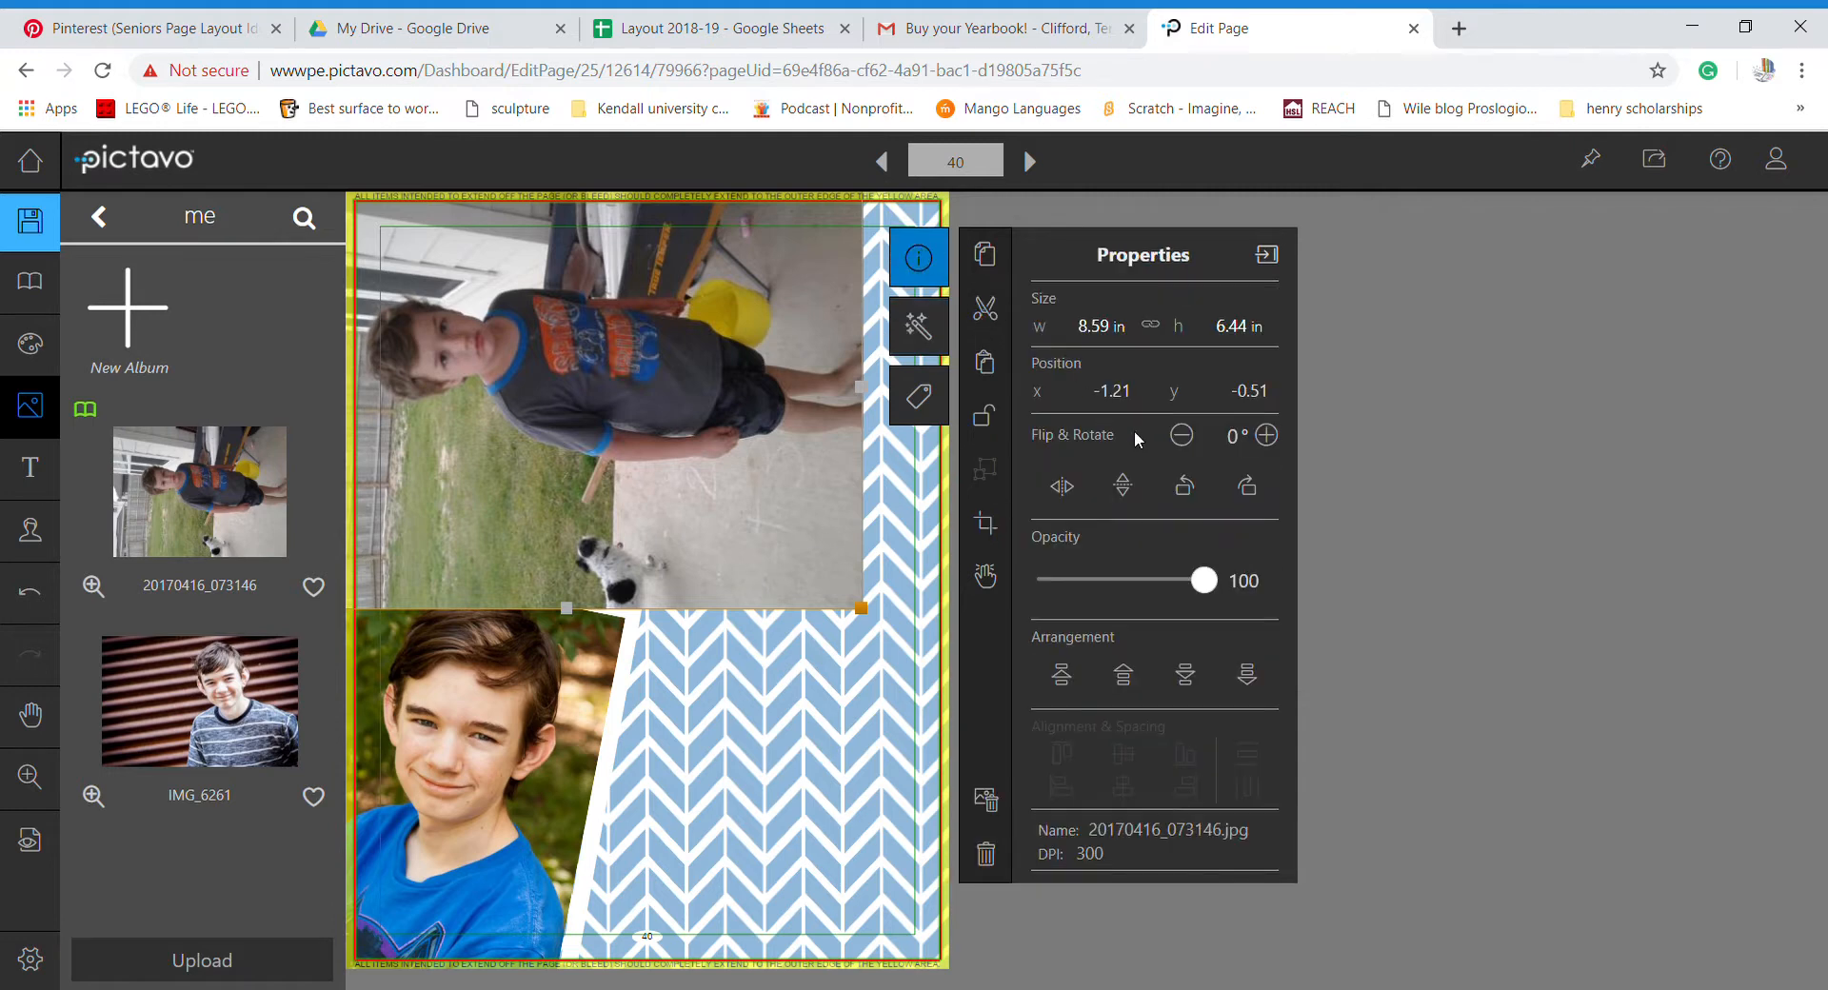
pyautogui.click(1243, 487)
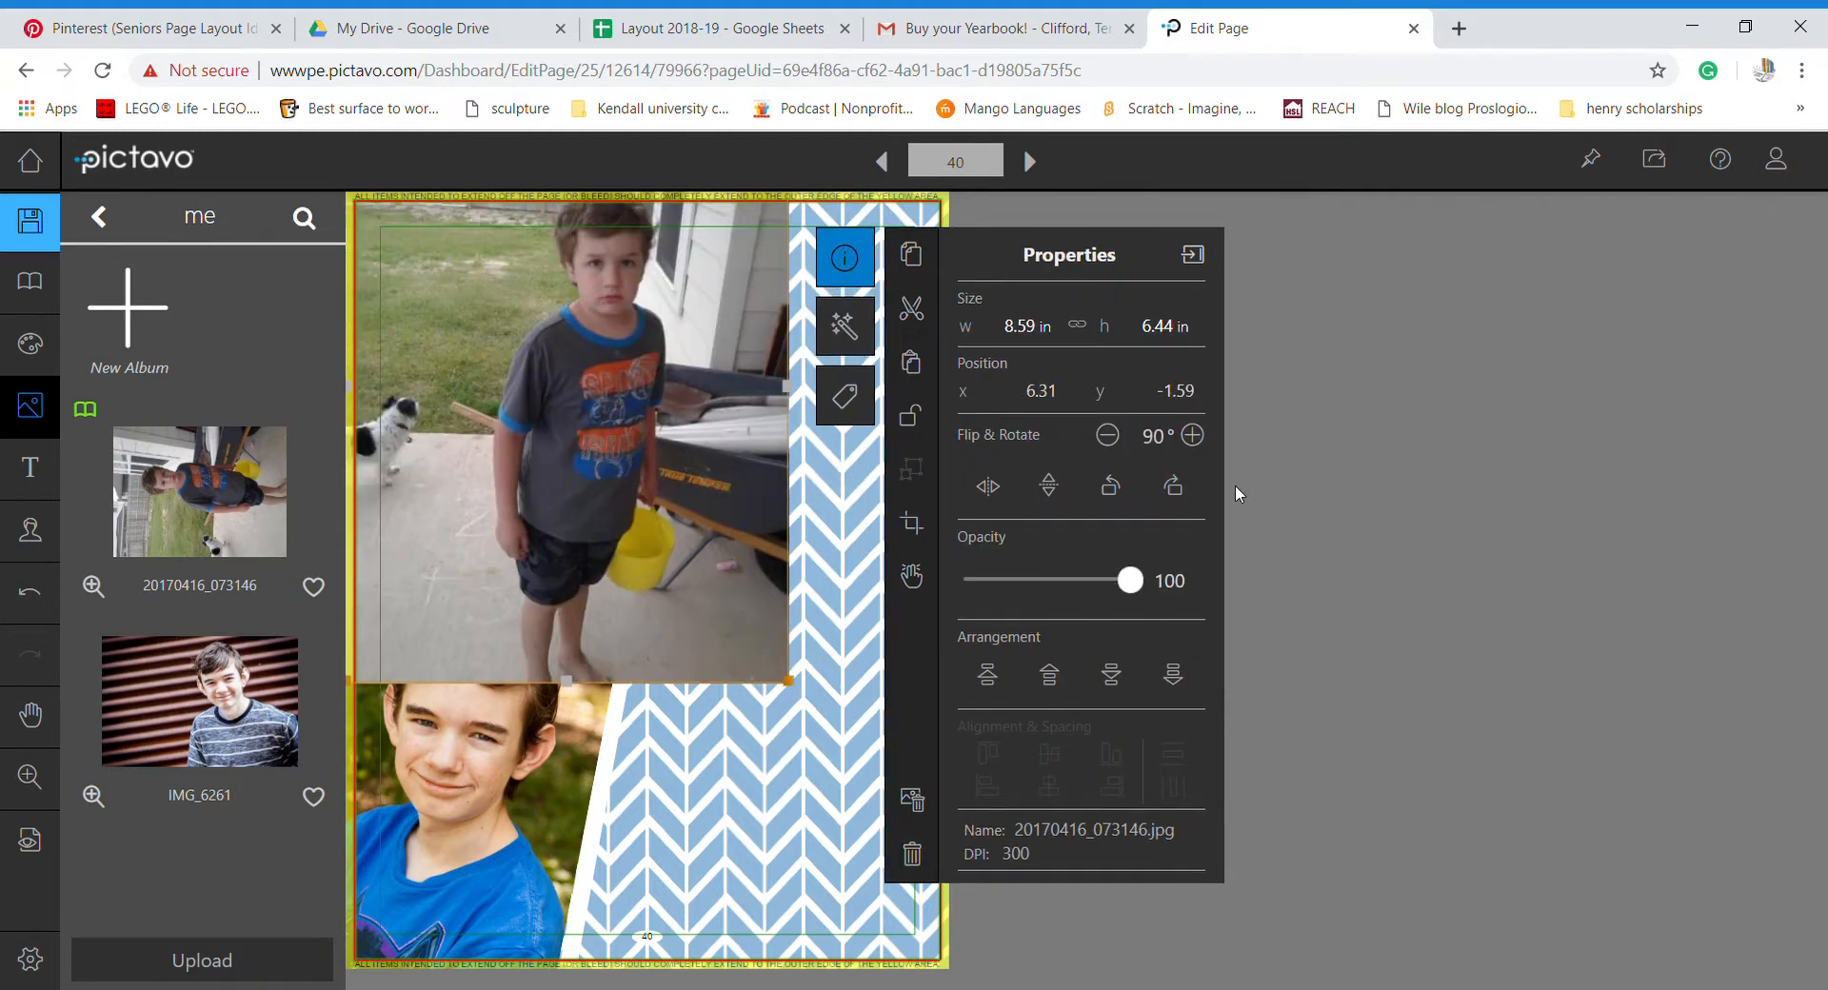
pyautogui.moveTo(752, 453); pyautogui.dragTo(822, 672)
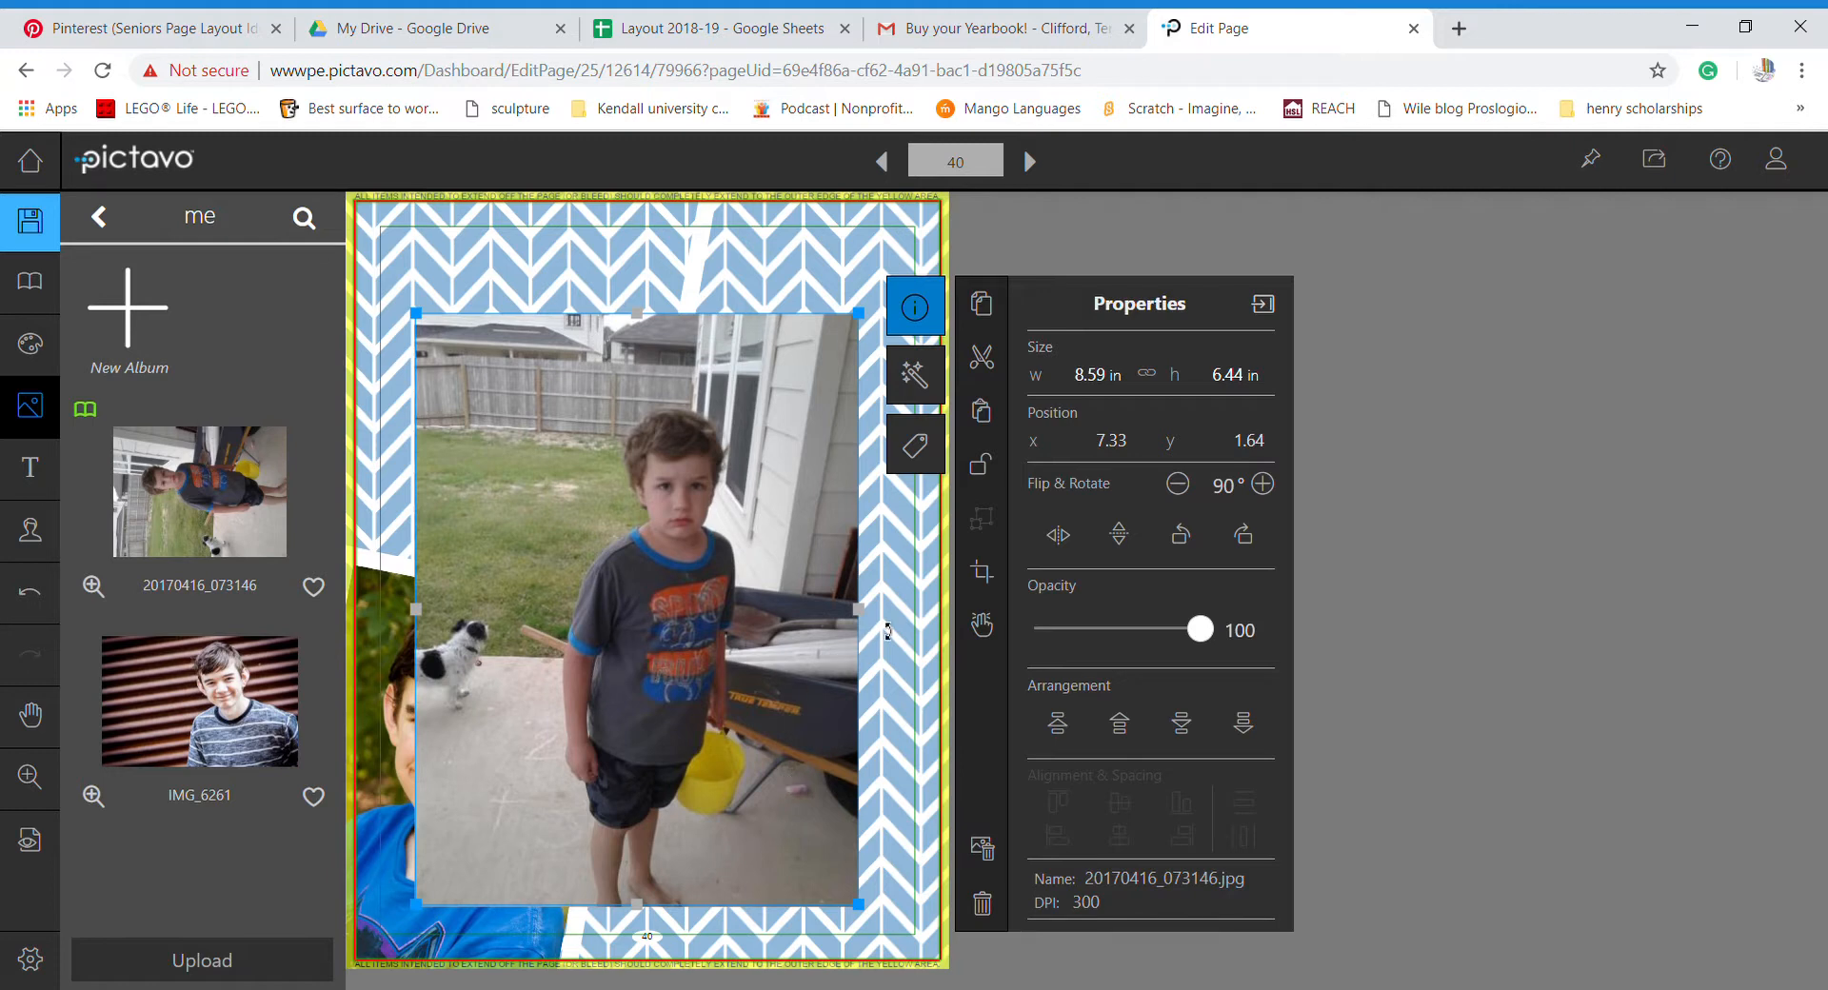
# - Crop photo 20170416_073146 from all four sides to a 2.92 × 2.9 in square around the boy's face
pyautogui.click(989, 573)
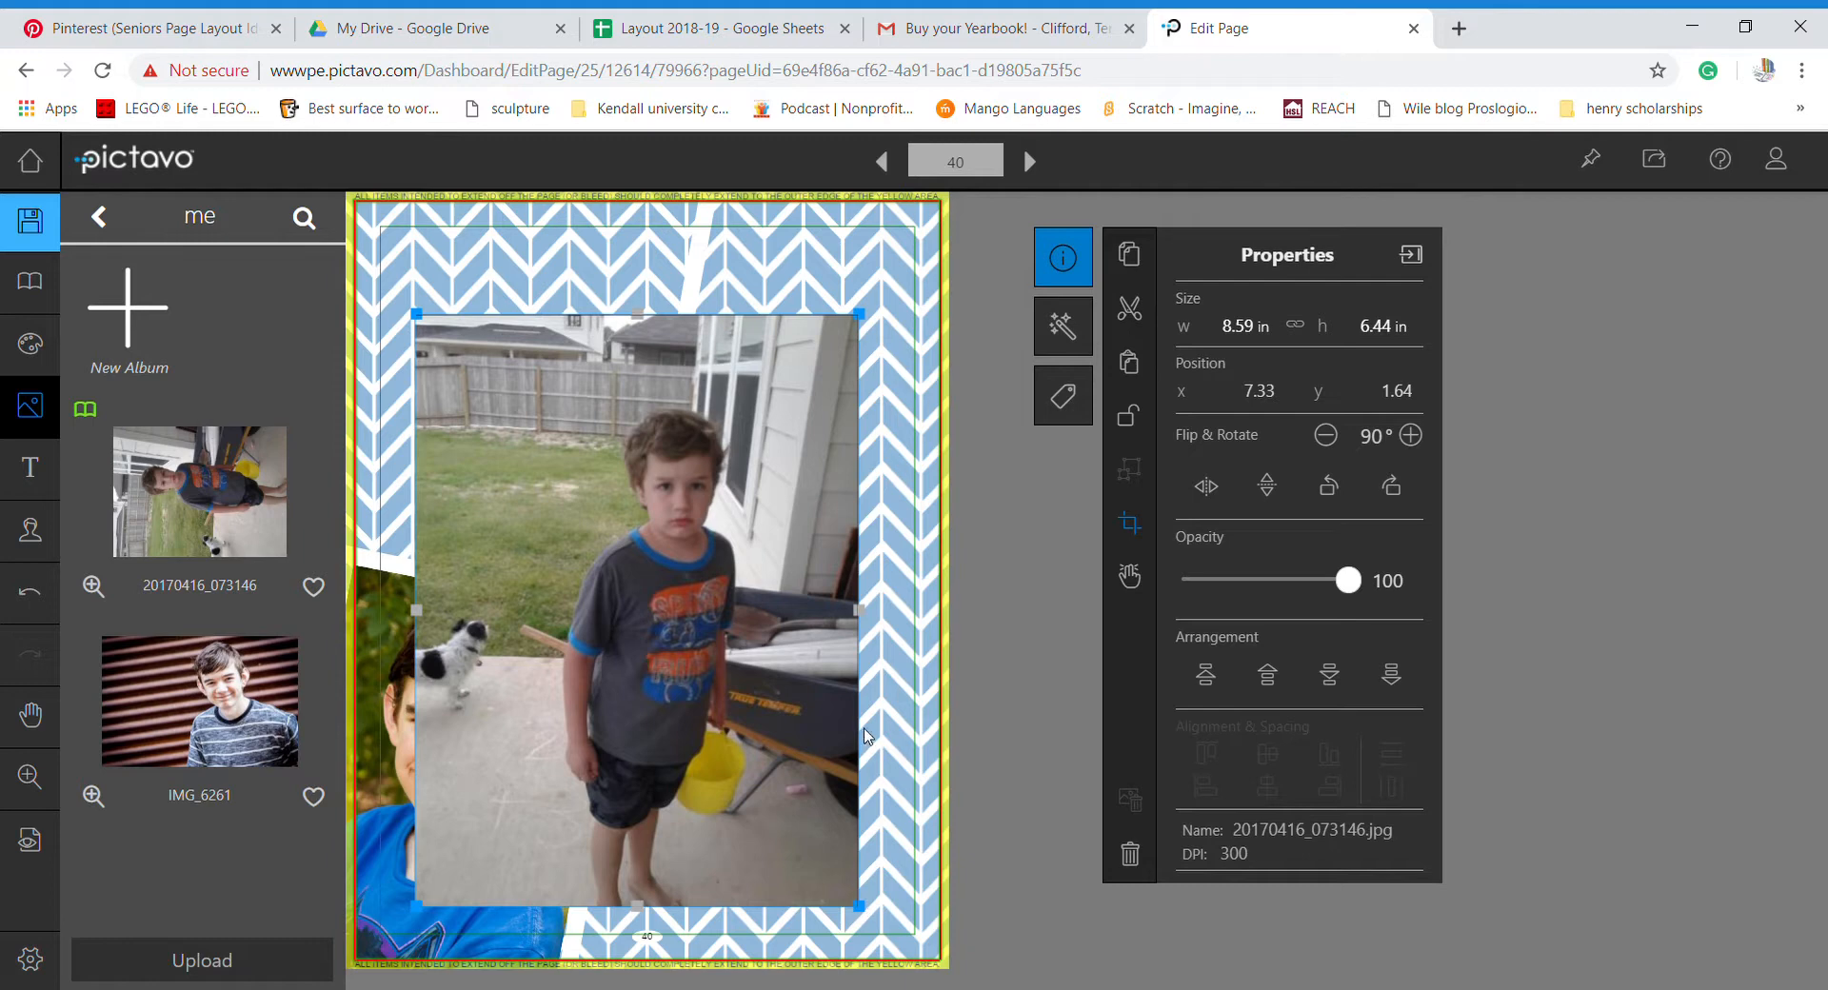
pyautogui.click(822, 675)
pyautogui.moveTo(858, 621); pyautogui.dragTo(774, 614)
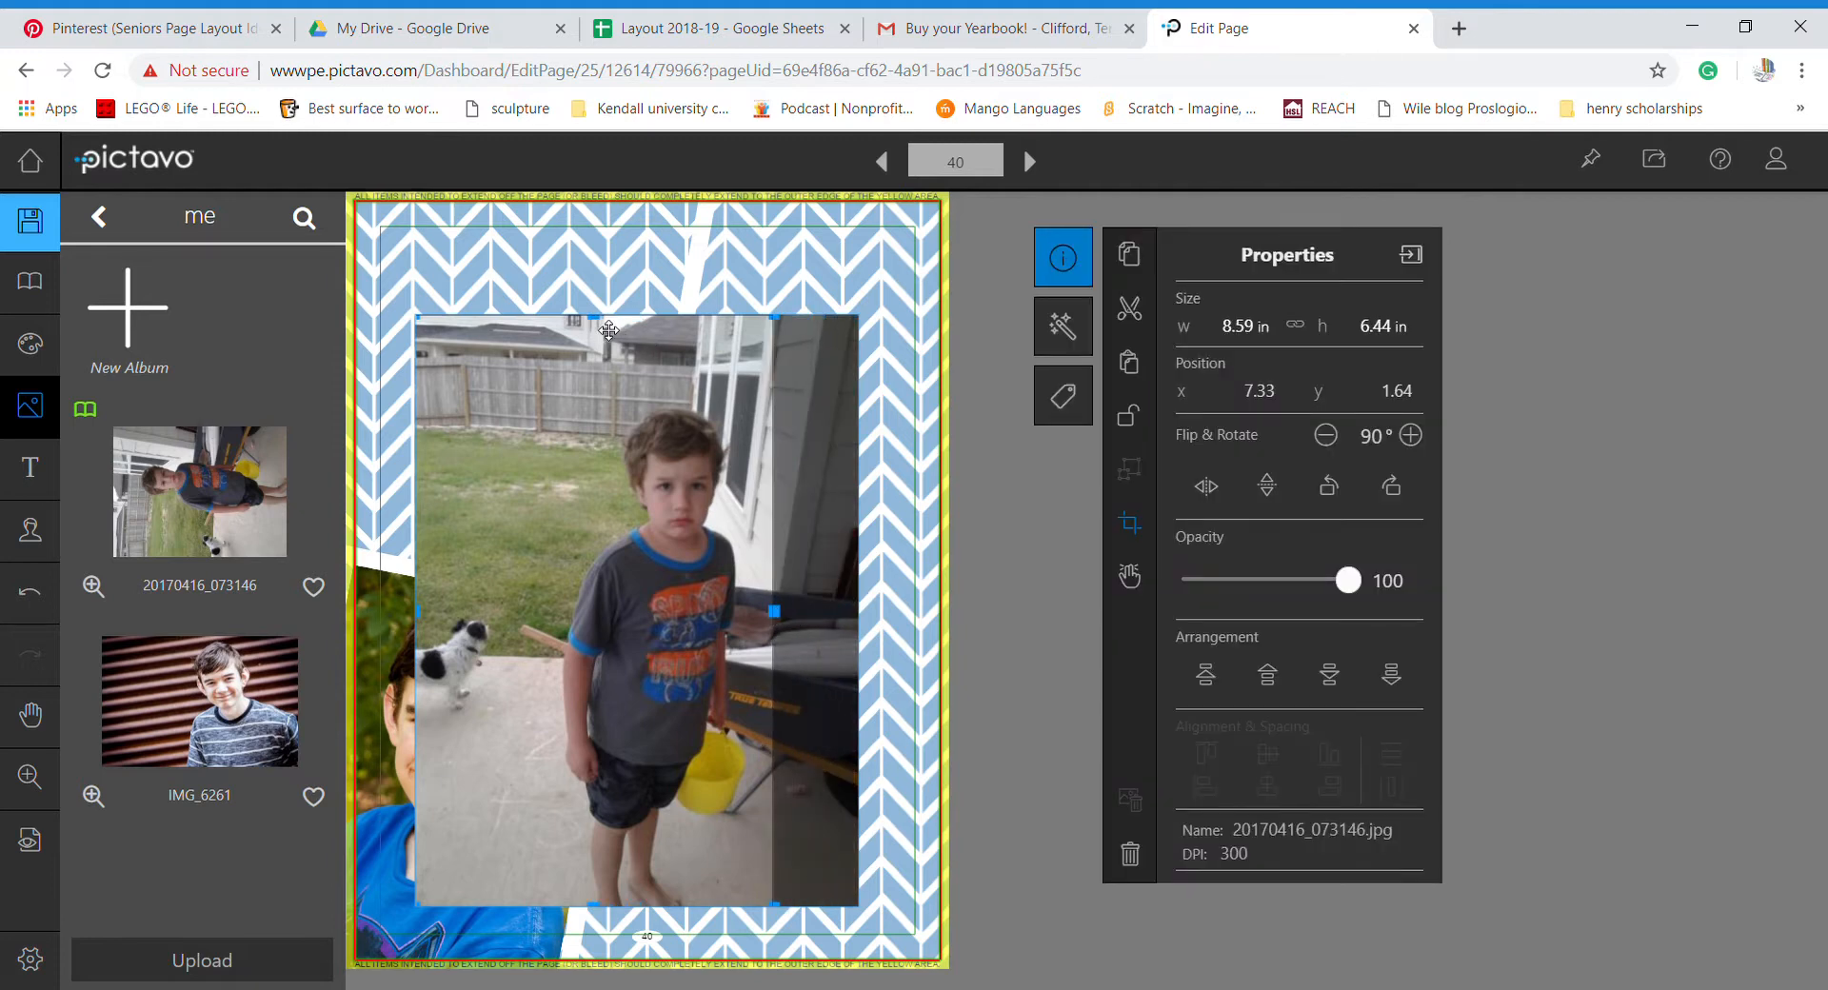
pyautogui.moveTo(607, 329); pyautogui.dragTo(612, 397)
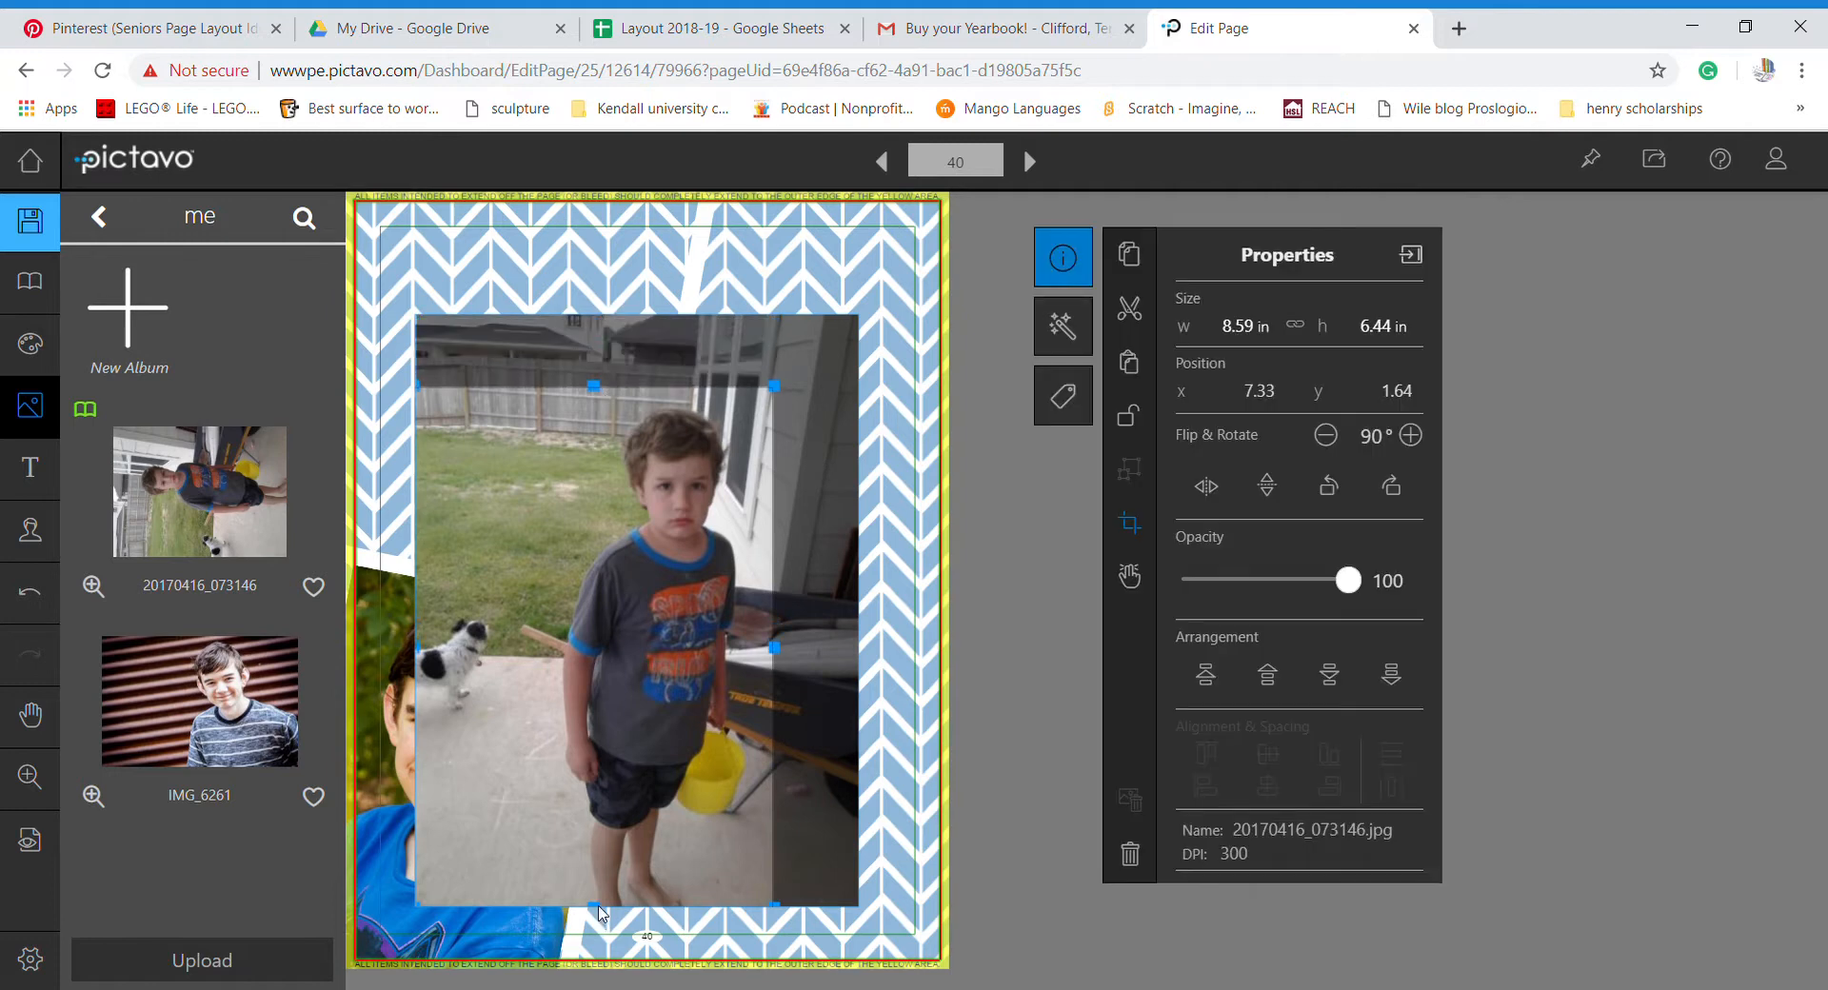
pyautogui.moveTo(607, 905); pyautogui.dragTo(594, 587)
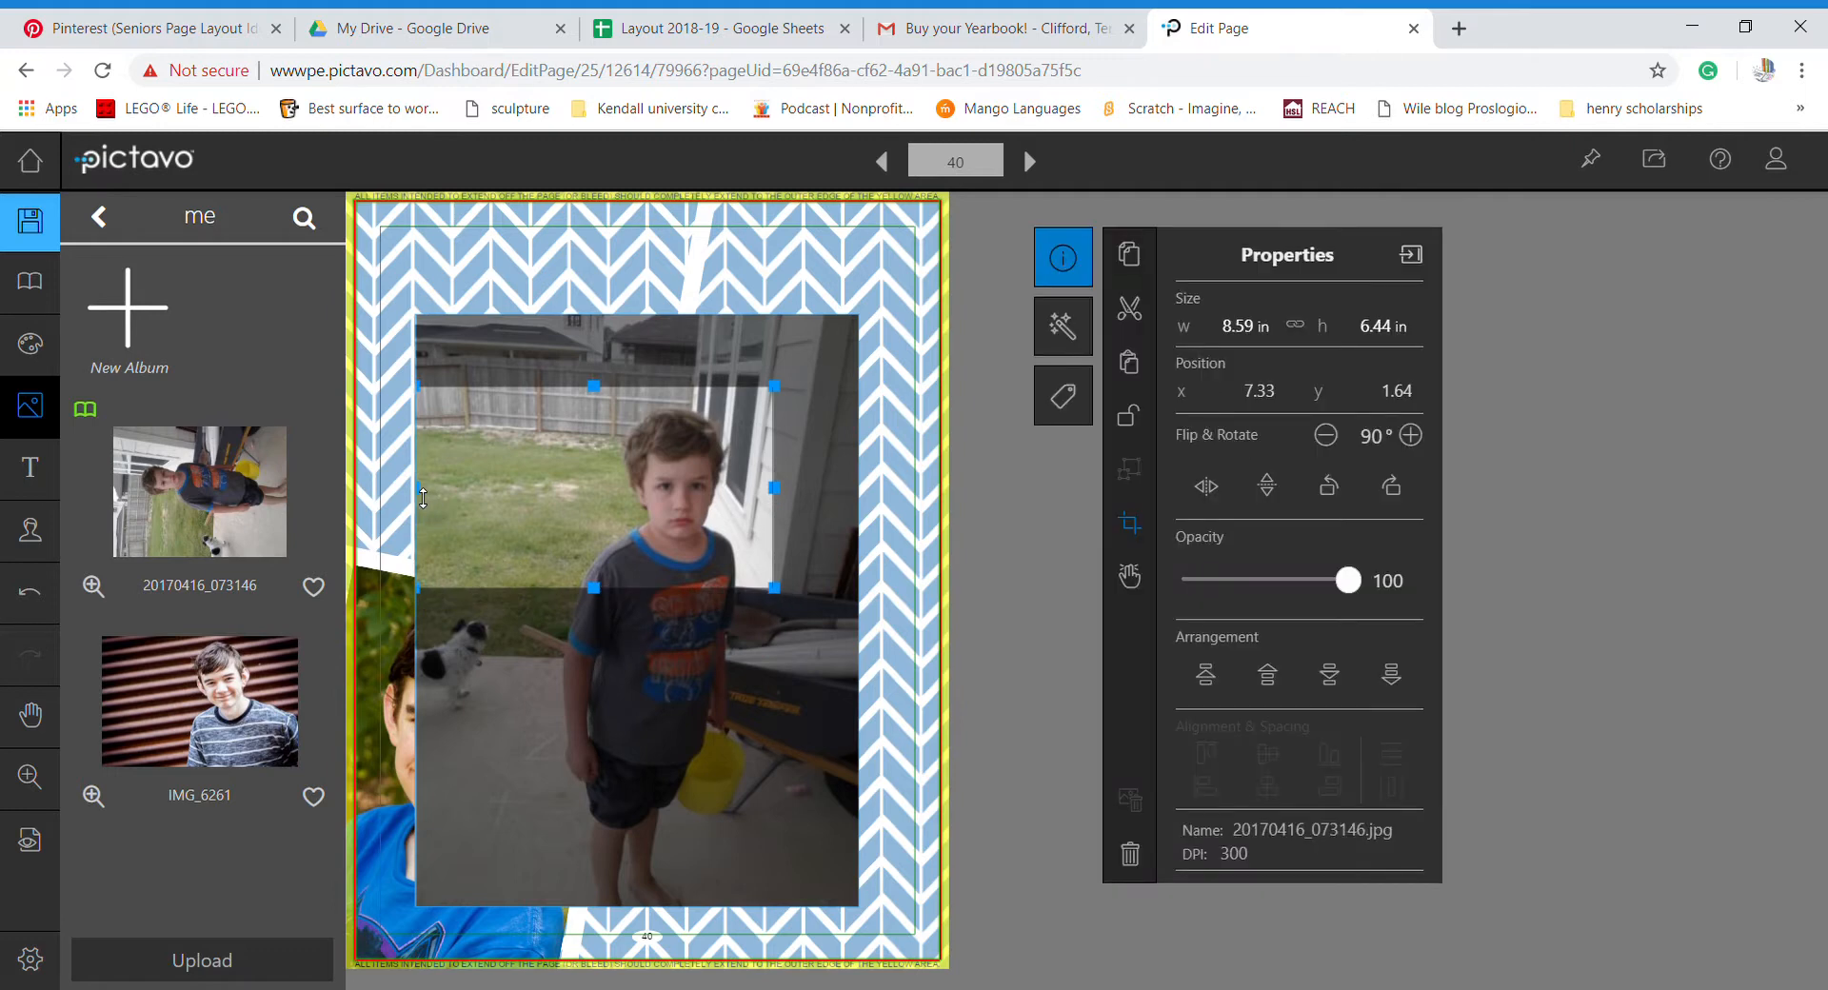
pyautogui.moveTo(422, 496); pyautogui.dragTo(573, 488)
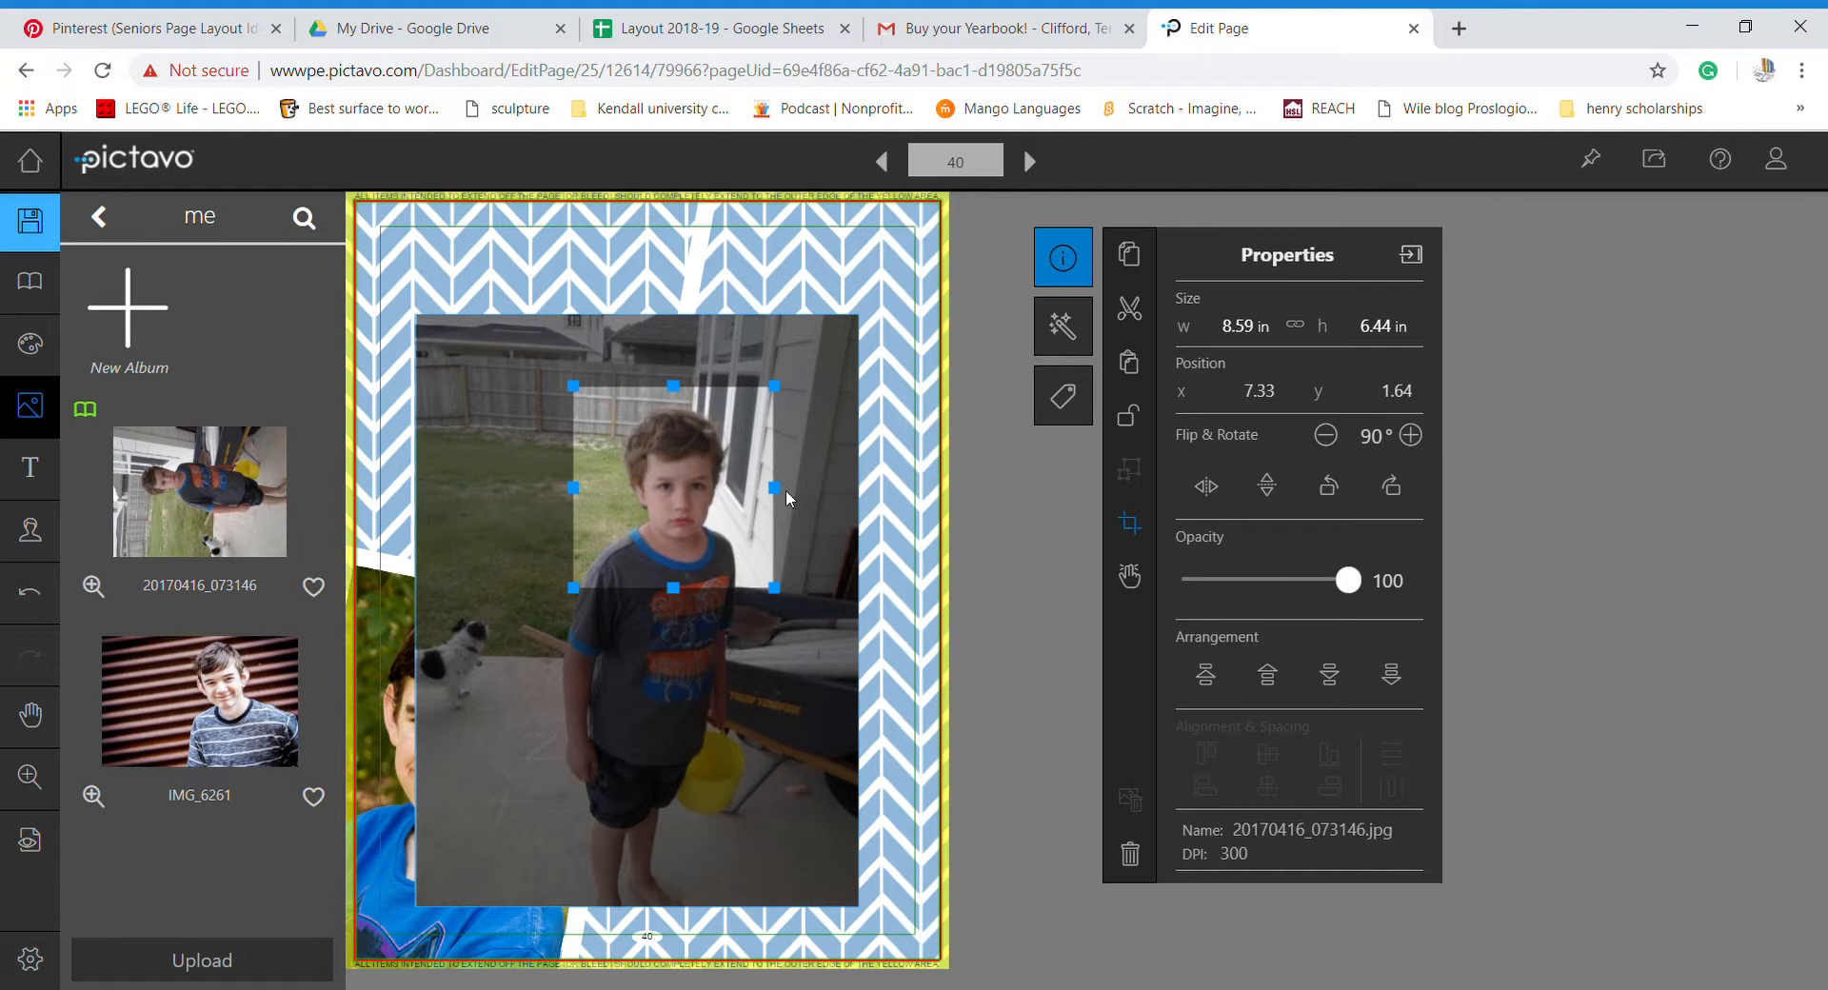
pyautogui.click(806, 493)
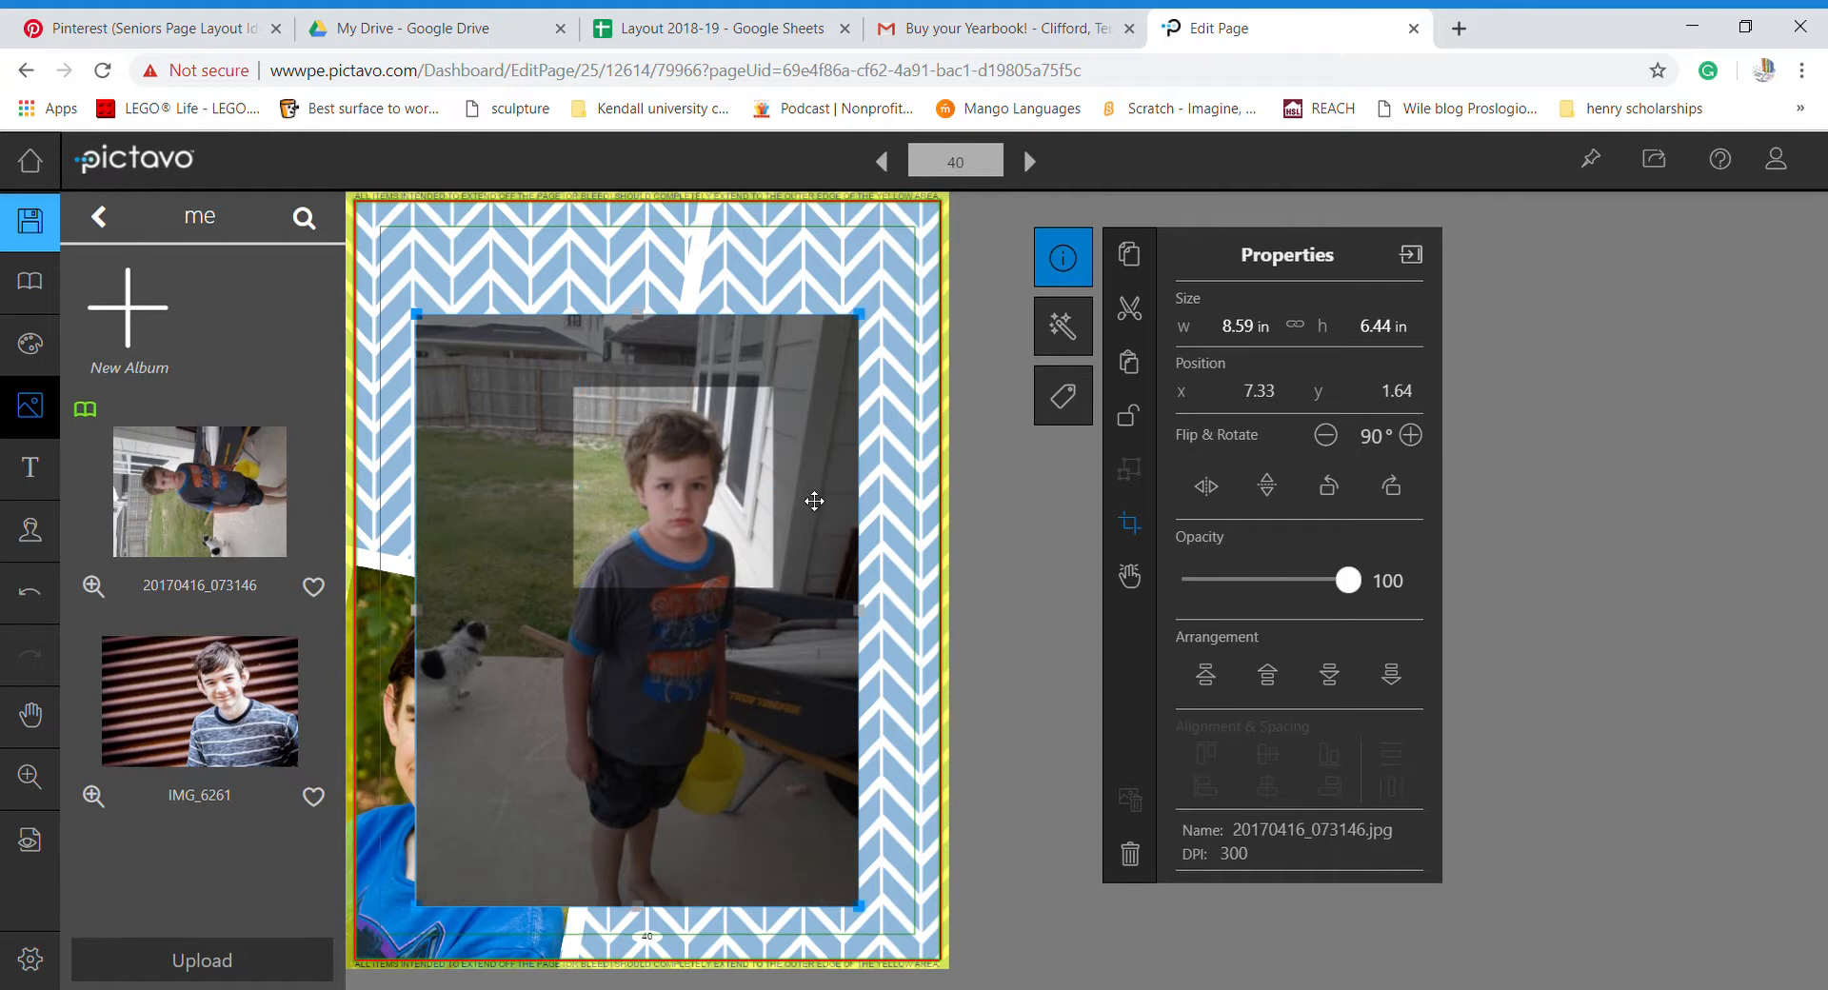
pyautogui.click(1133, 527)
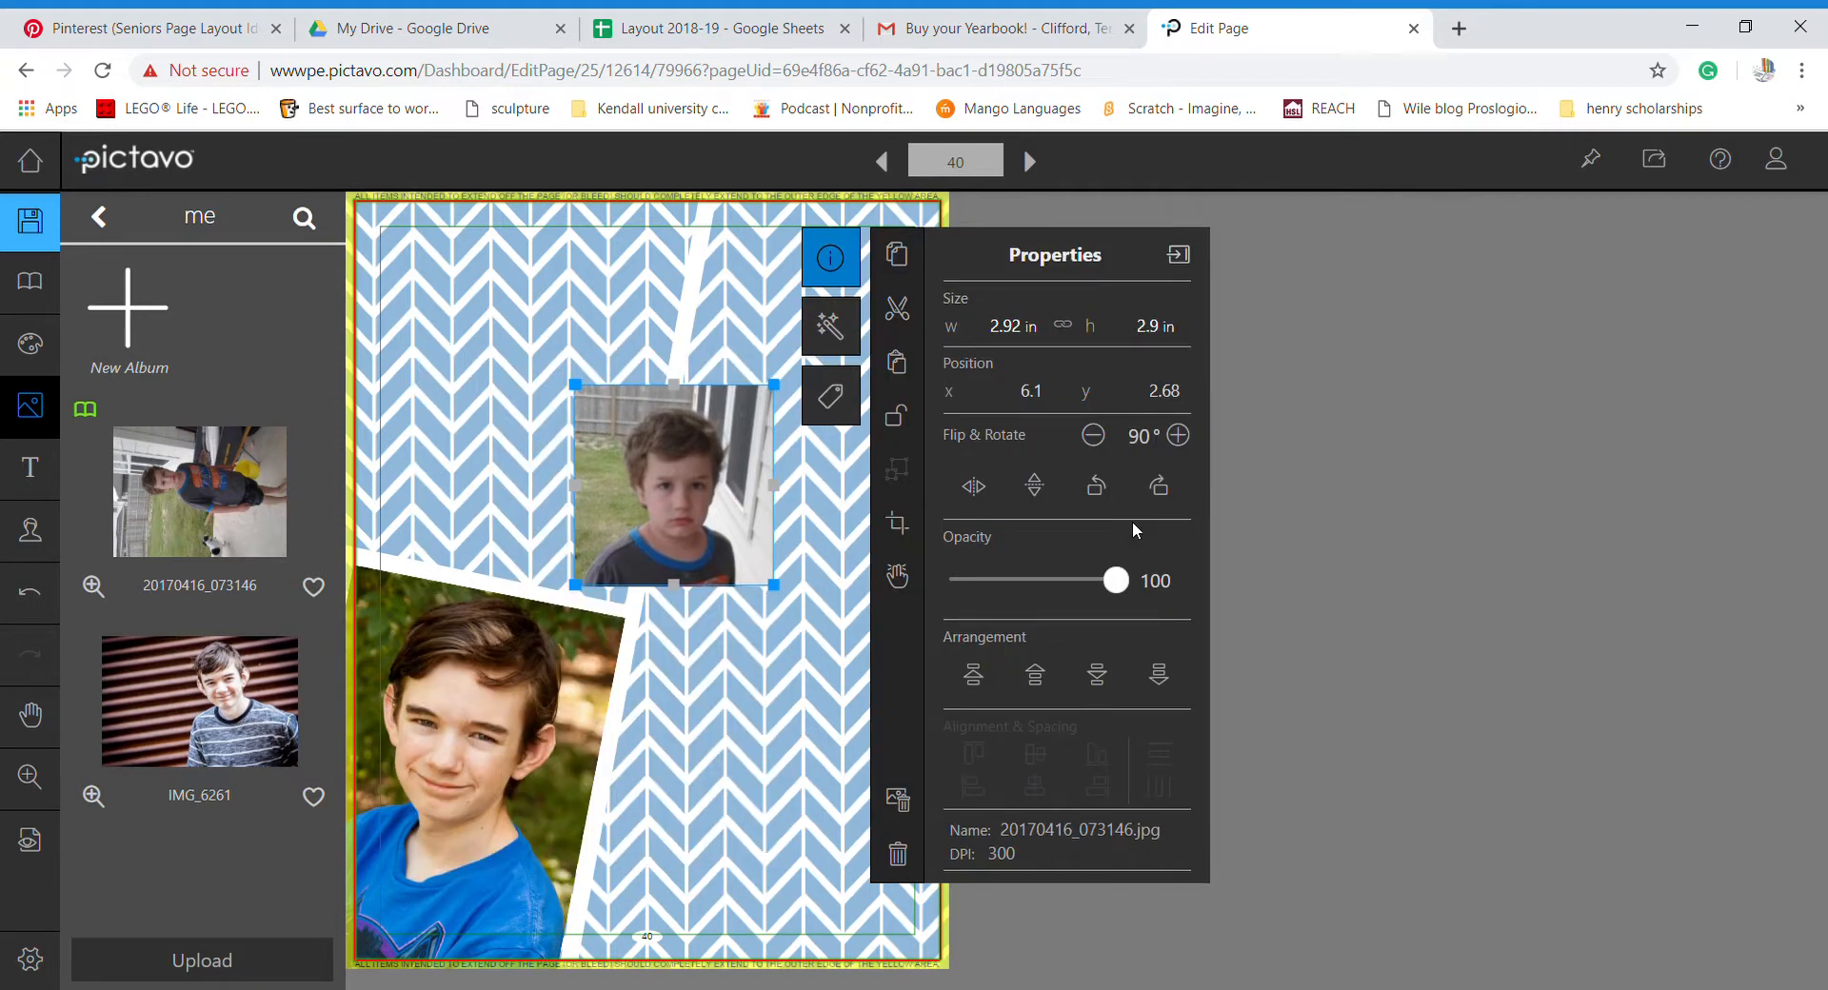
# - Rotate the cropped face photo to 101° and shift it left above the corner portrait
pyautogui.click(1184, 439)
pyautogui.click(1185, 439)
pyautogui.click(1184, 439)
pyautogui.click(1184, 439)
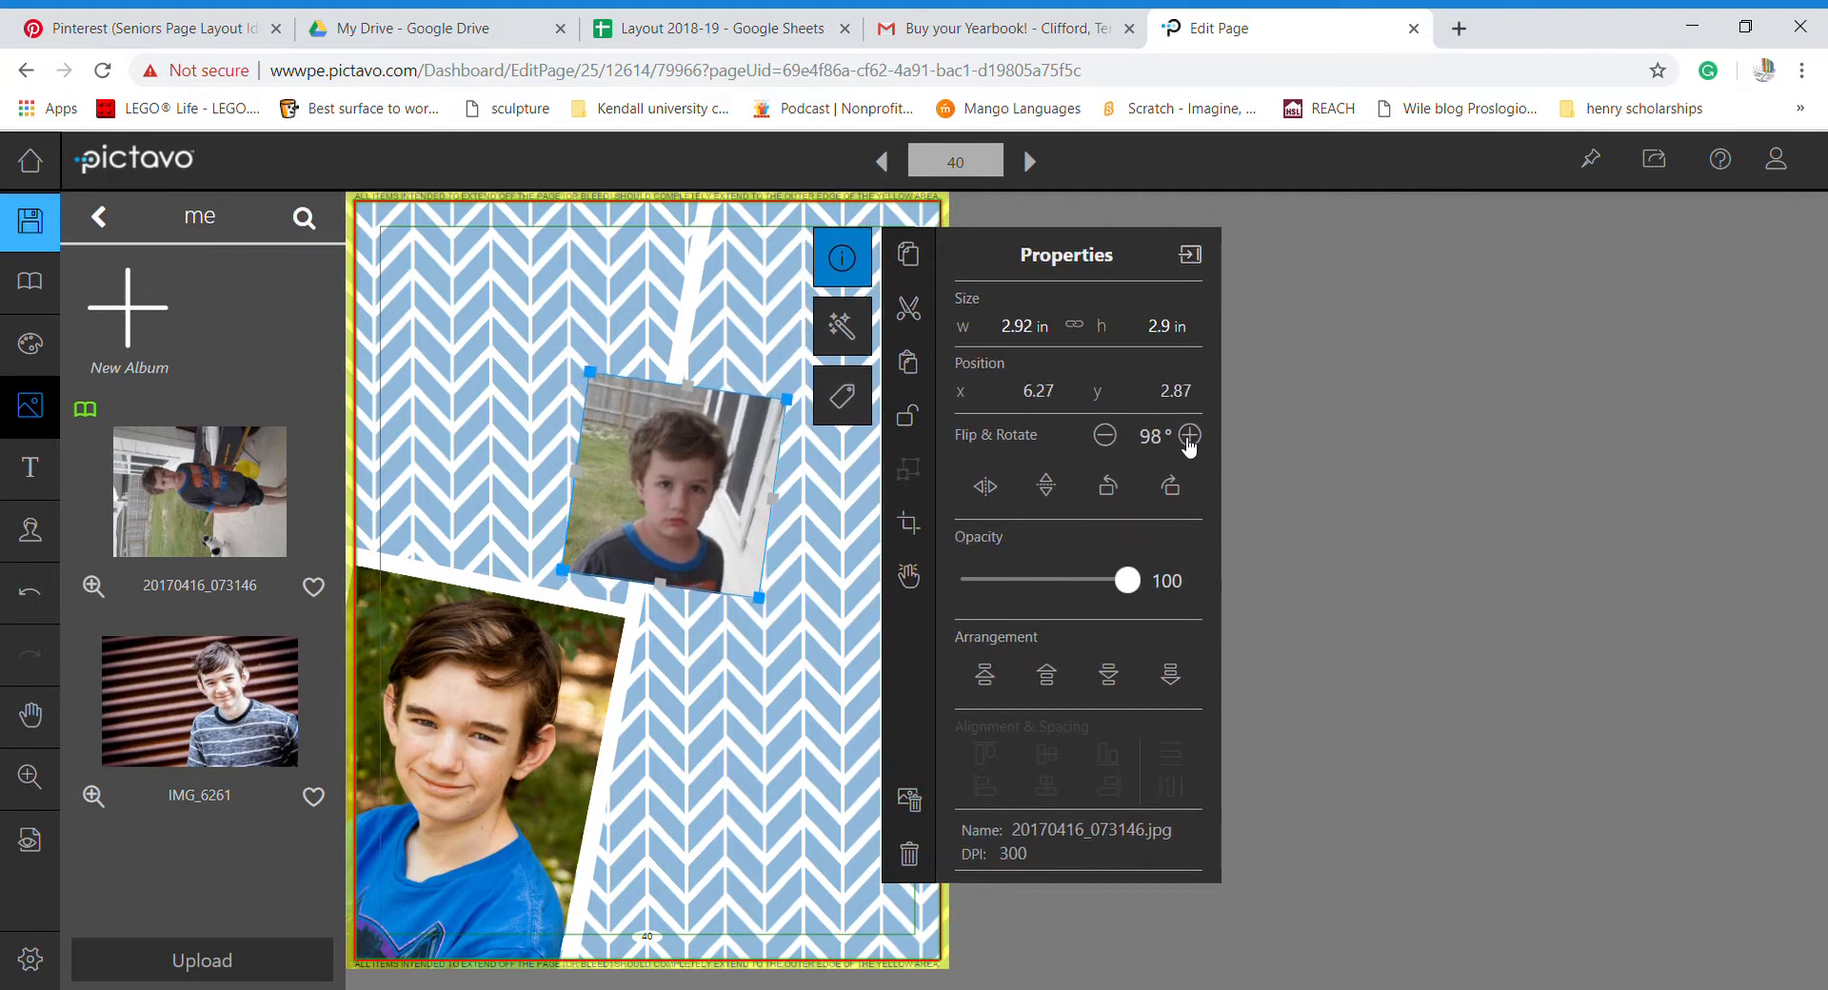
pyautogui.click(1184, 439)
pyautogui.click(1191, 435)
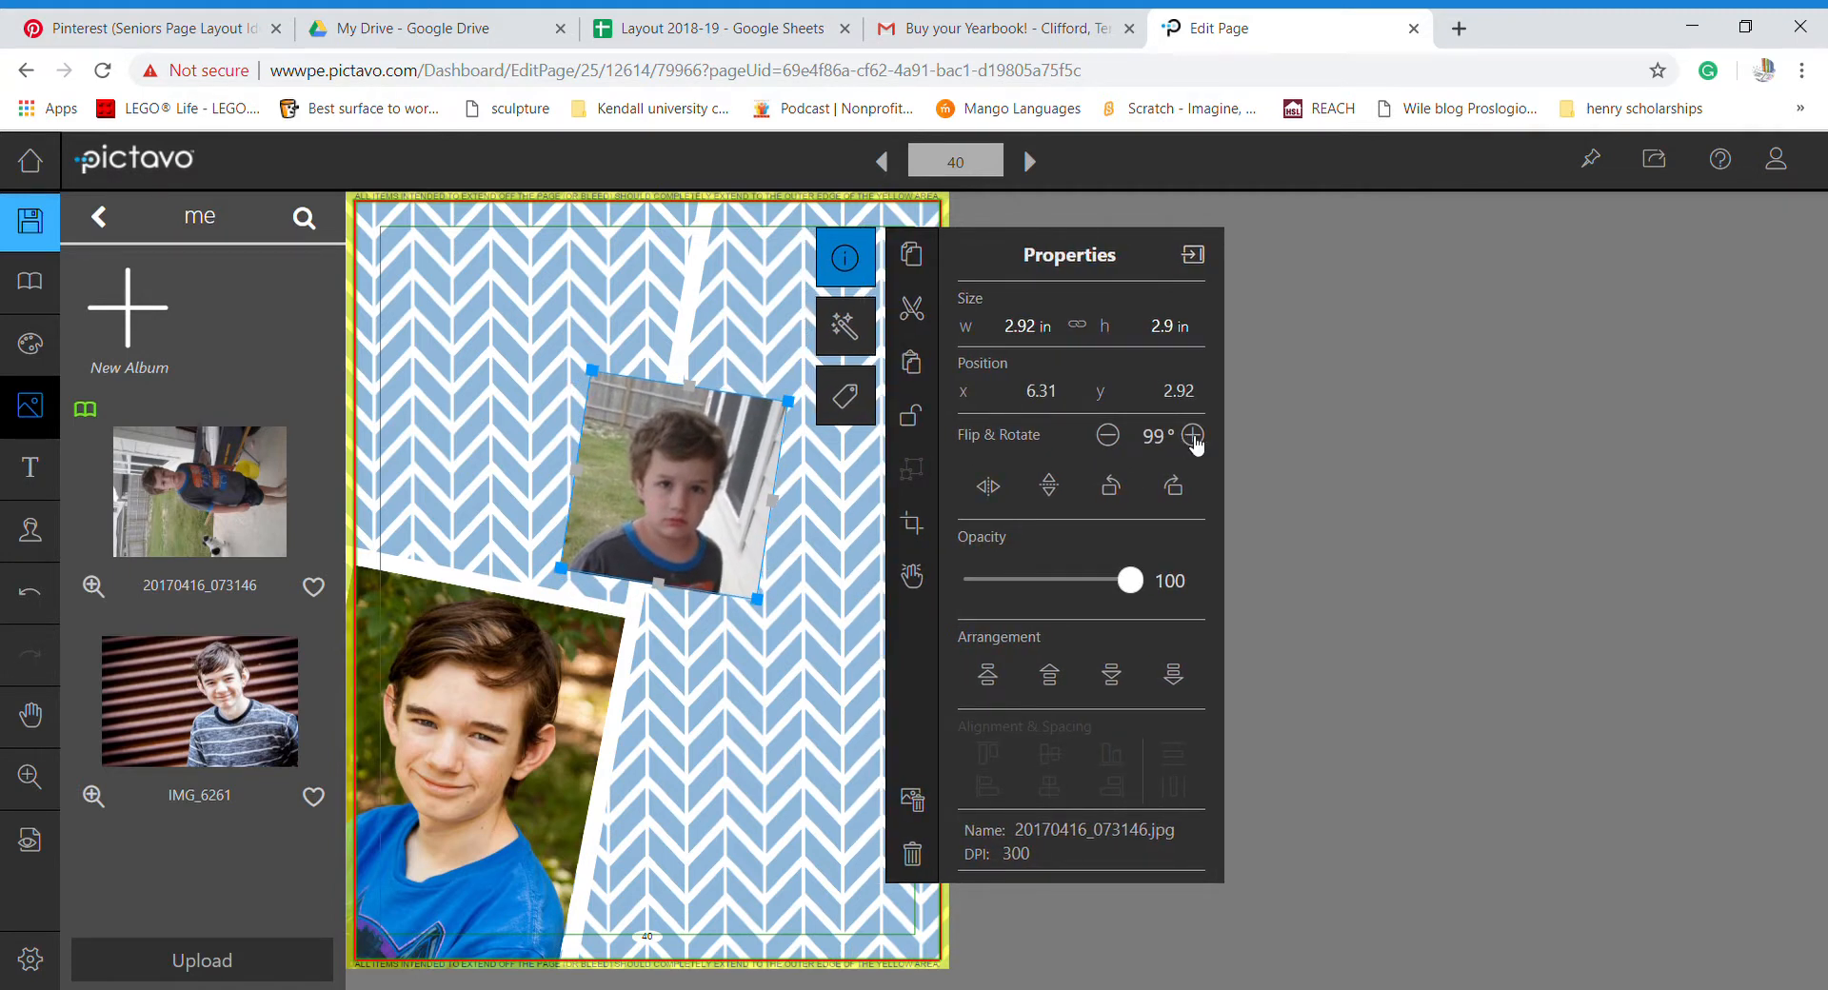
pyautogui.click(1191, 435)
pyautogui.click(1191, 435)
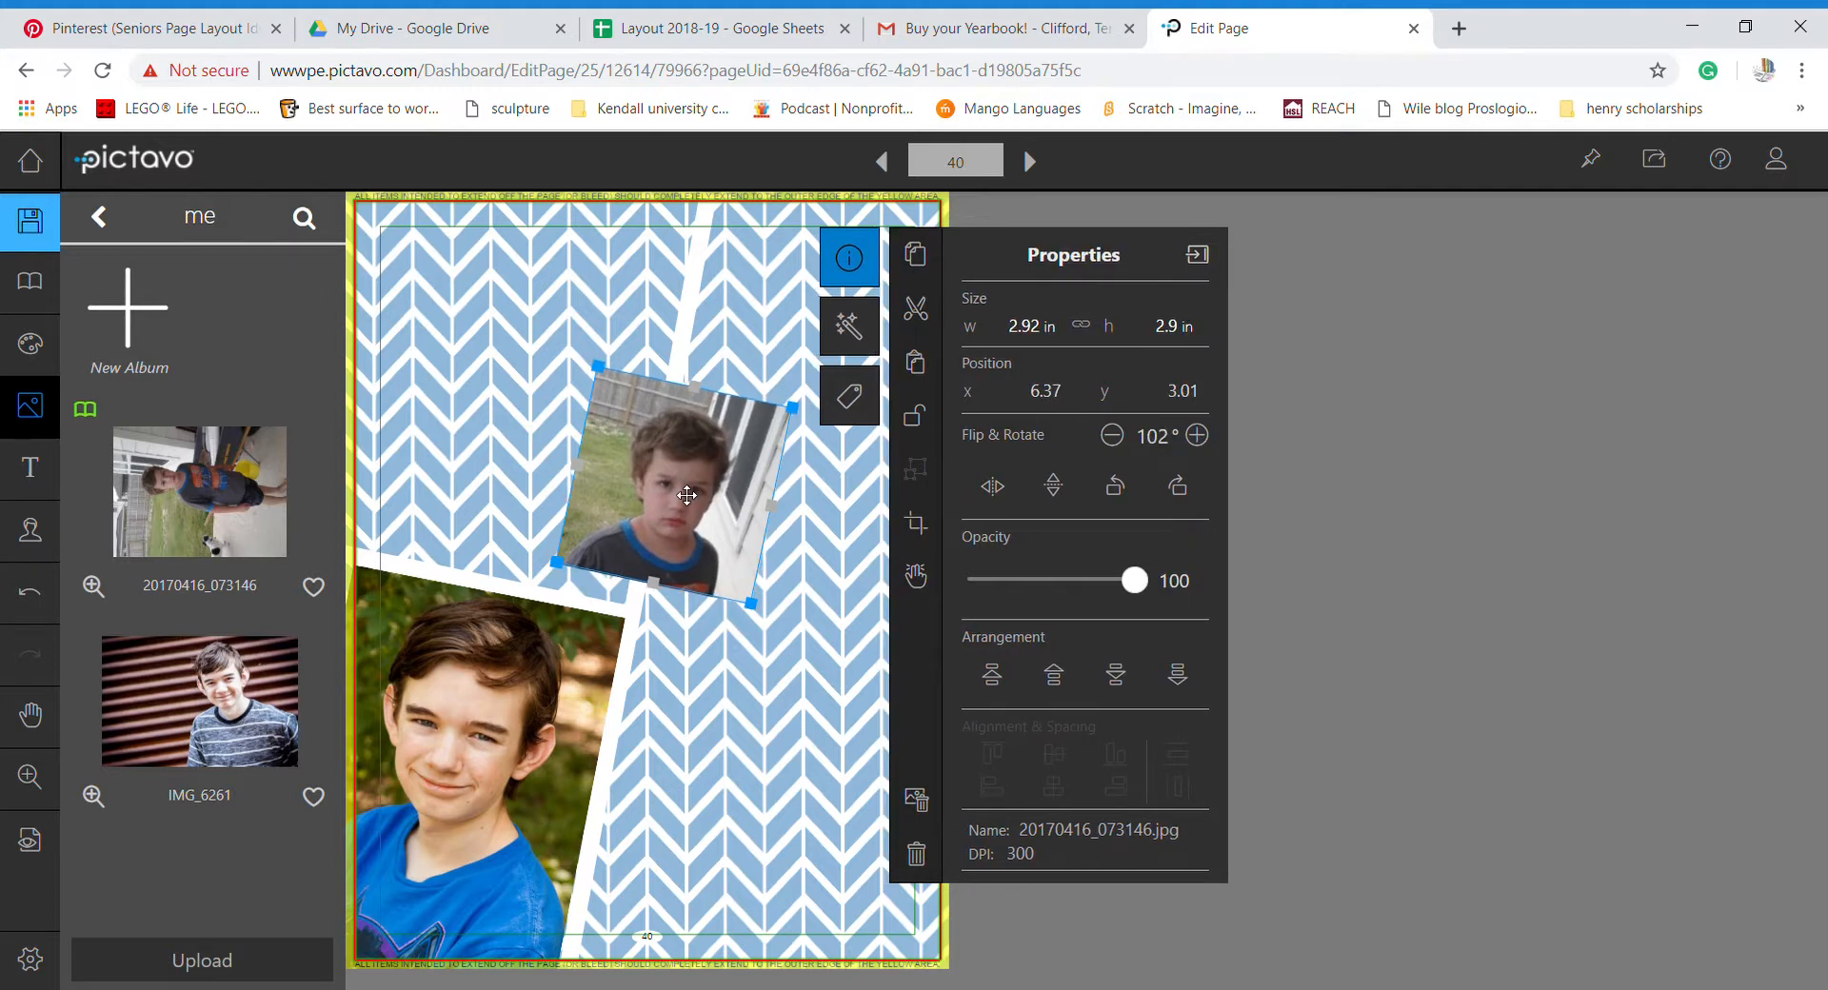
pyautogui.moveTo(687, 491); pyautogui.dragTo(562, 496)
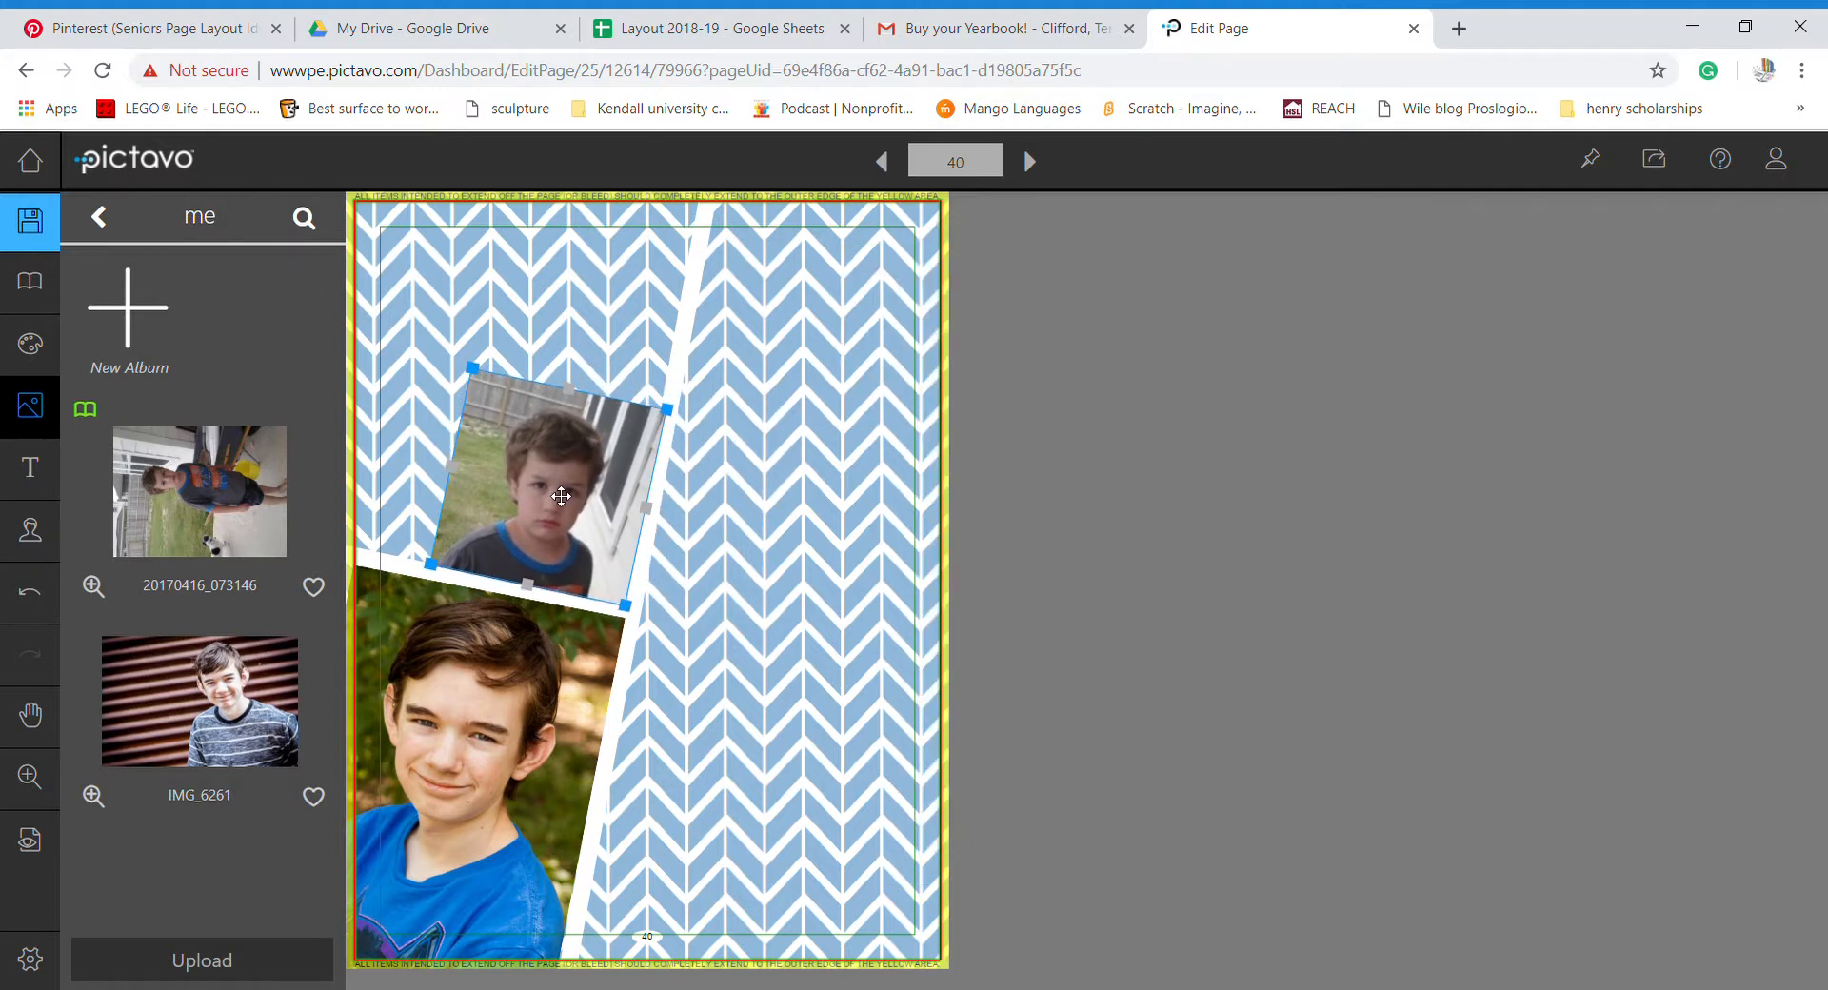
pyautogui.click(993, 440)
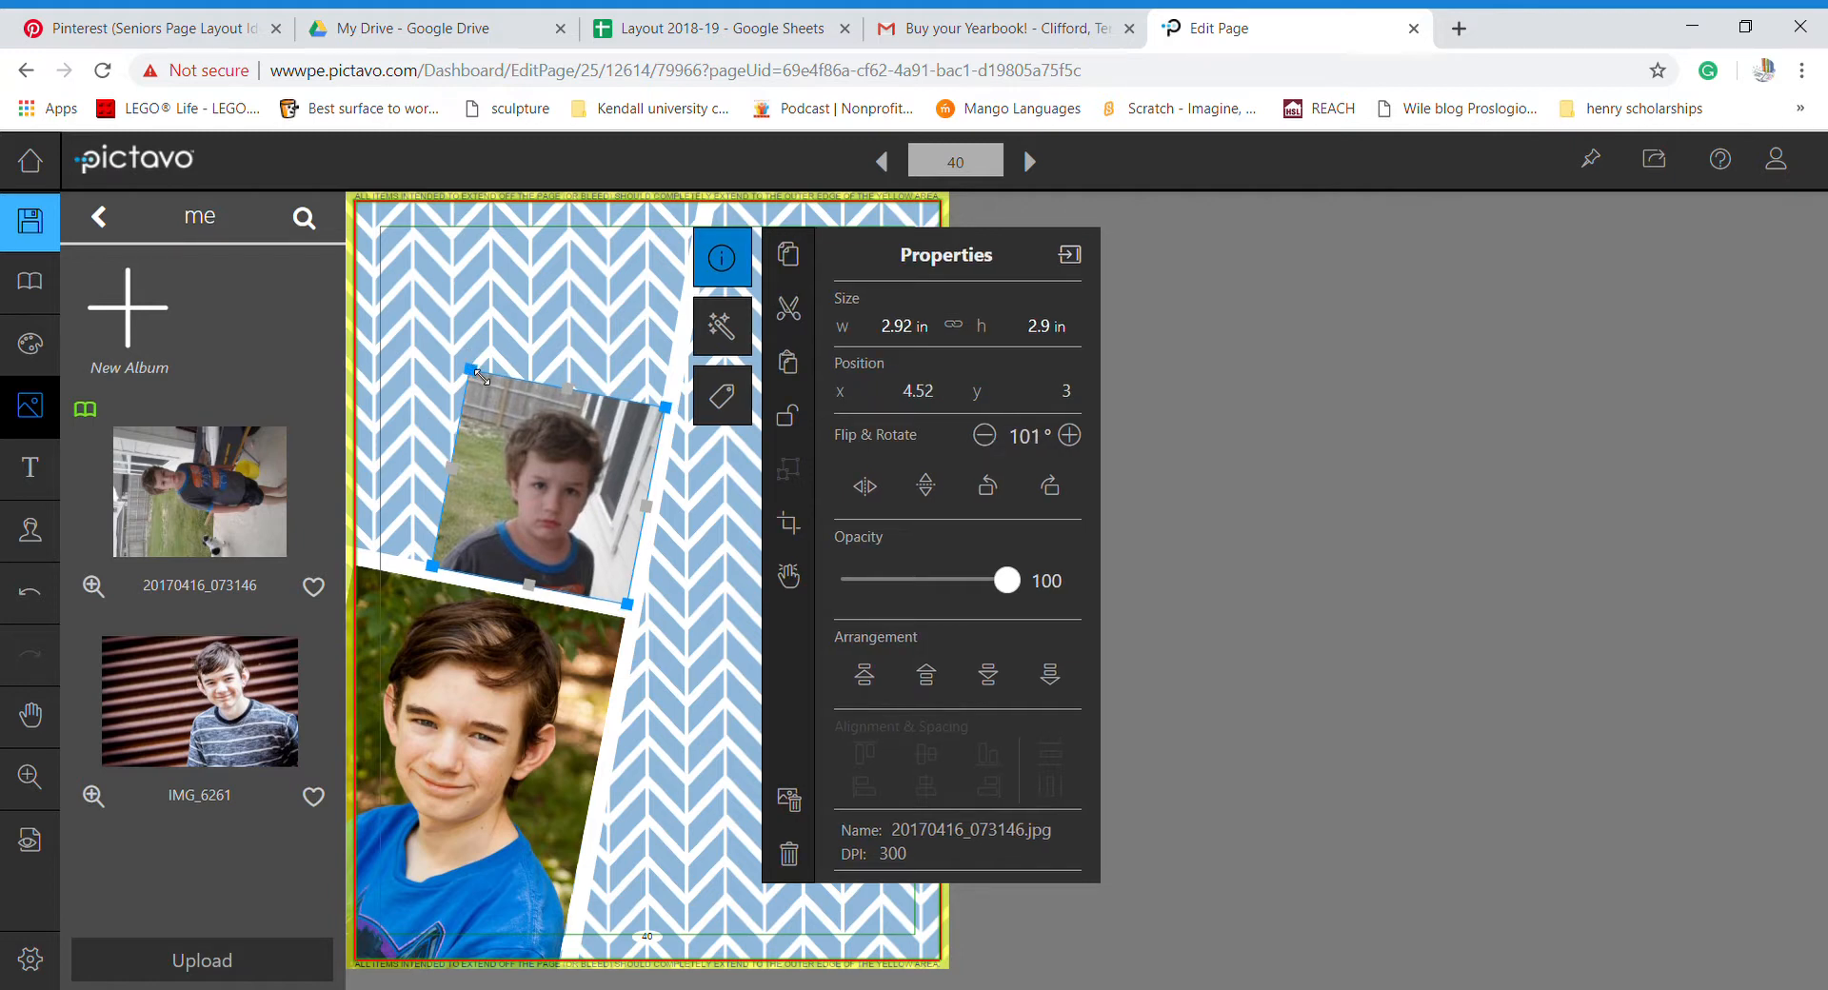
# - Resize the boy photo to 5.94 × 5.89 in, positioned in the page's top-left corner
pyautogui.moveTo(481, 376); pyautogui.dragTo(400, 259)
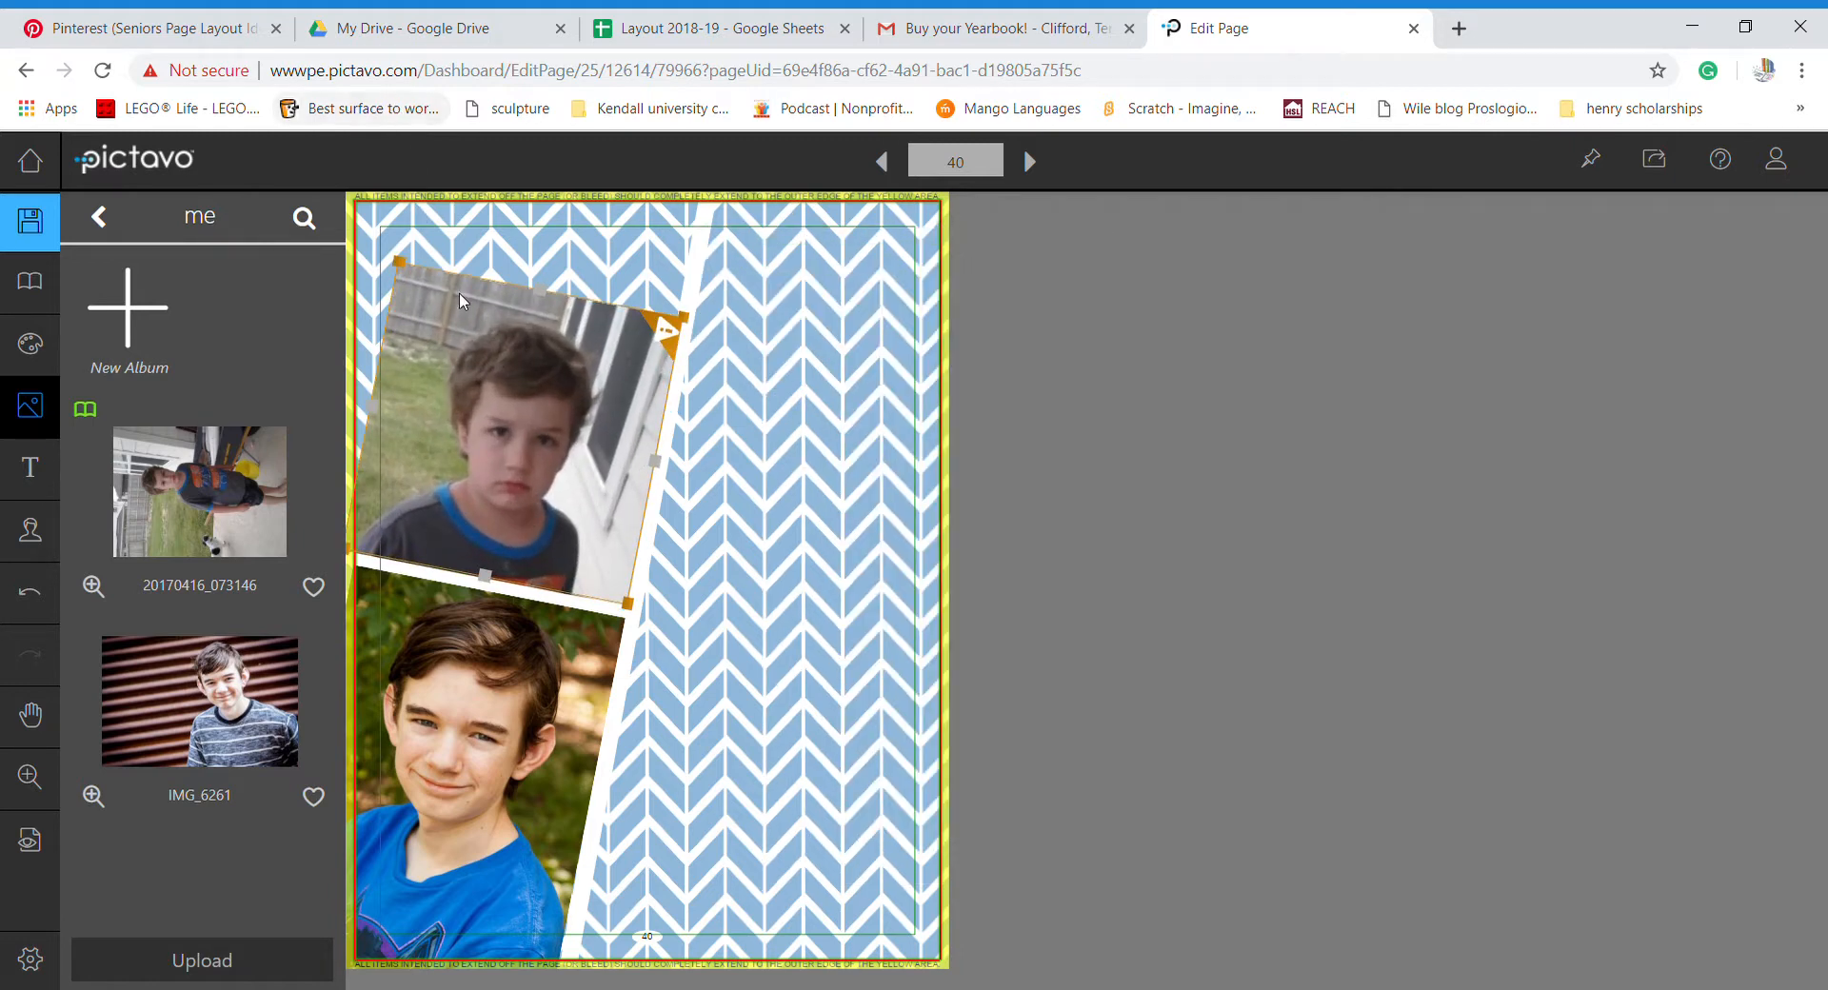
pyautogui.moveTo(493, 392); pyautogui.dragTo(493, 391)
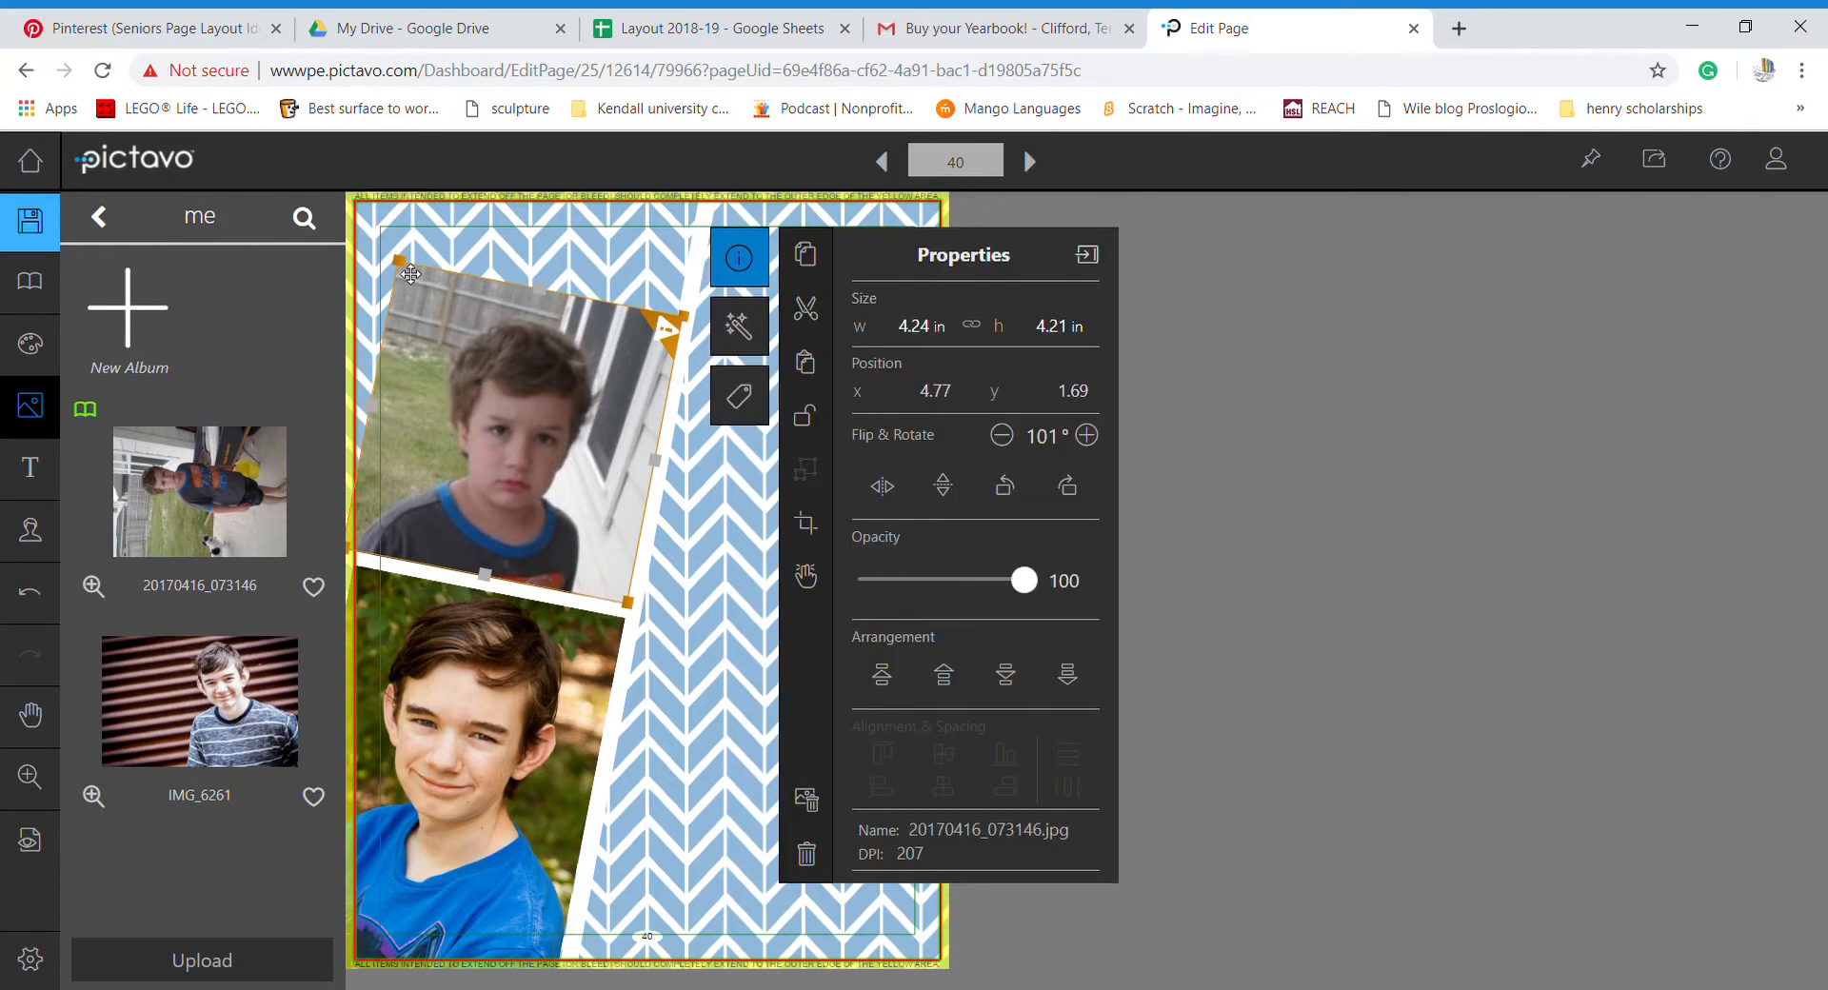
pyautogui.moveTo(405, 268); pyautogui.dragTo(370, 188)
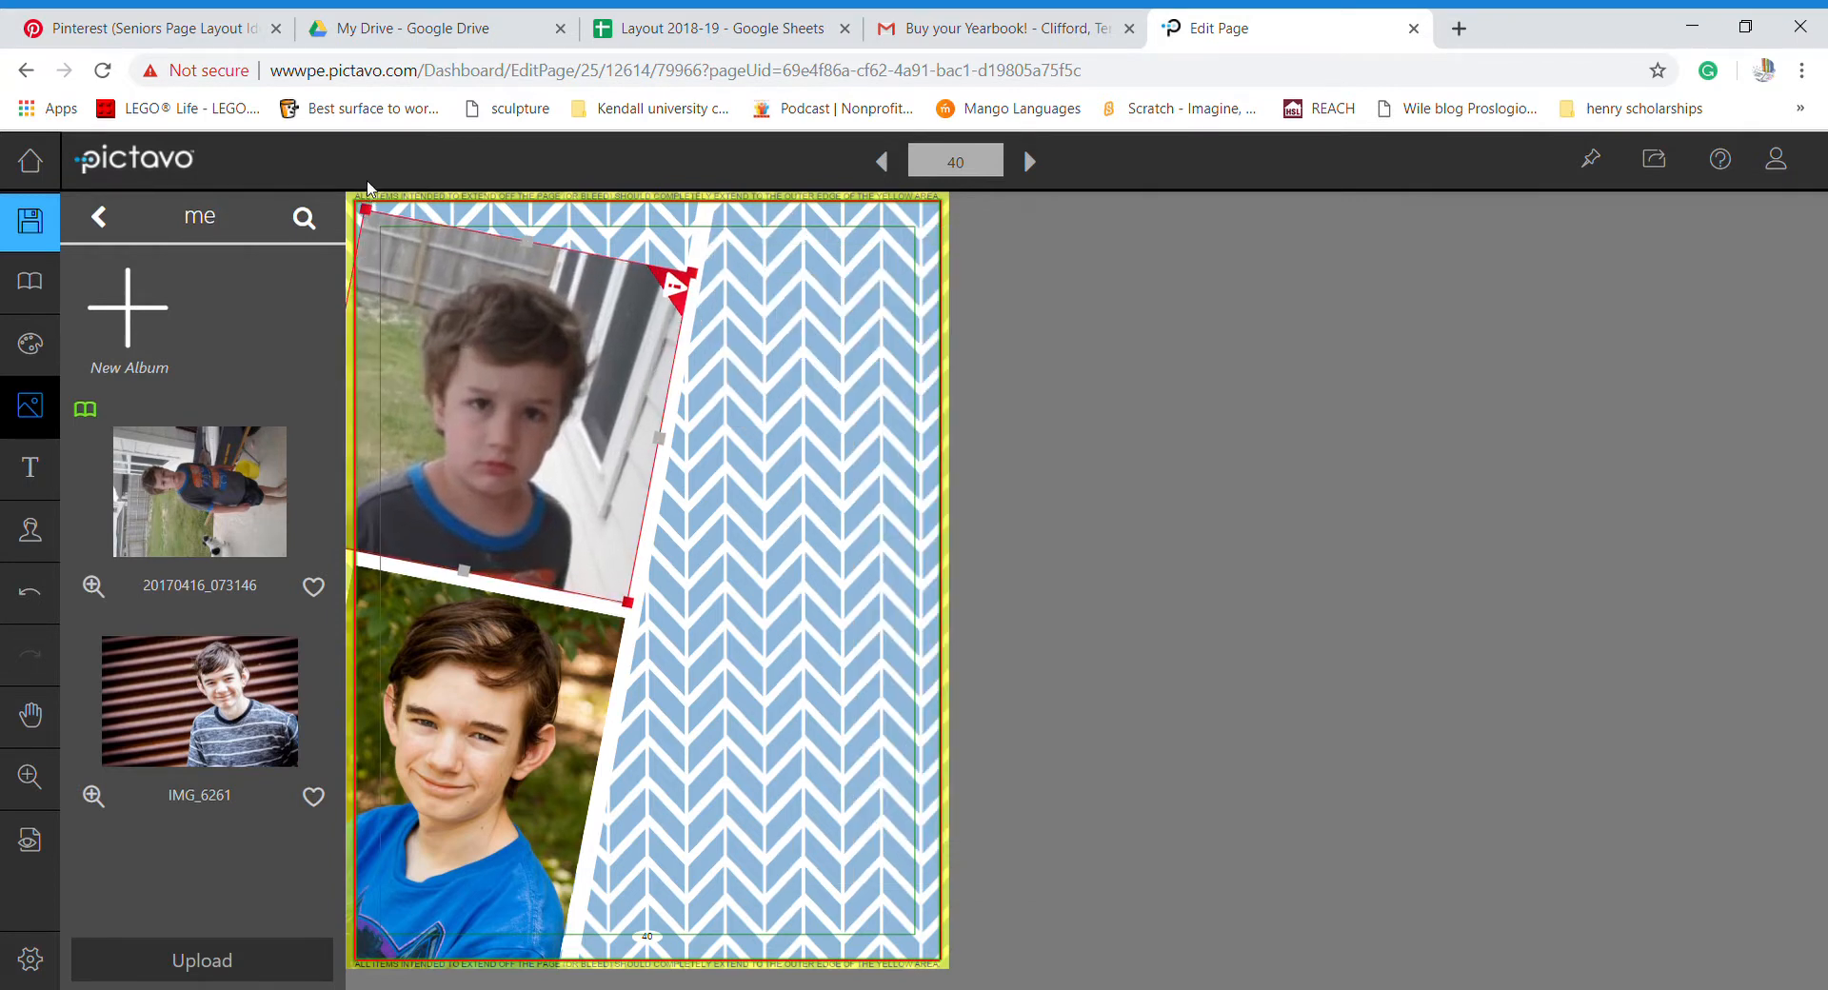
pyautogui.click(474, 331)
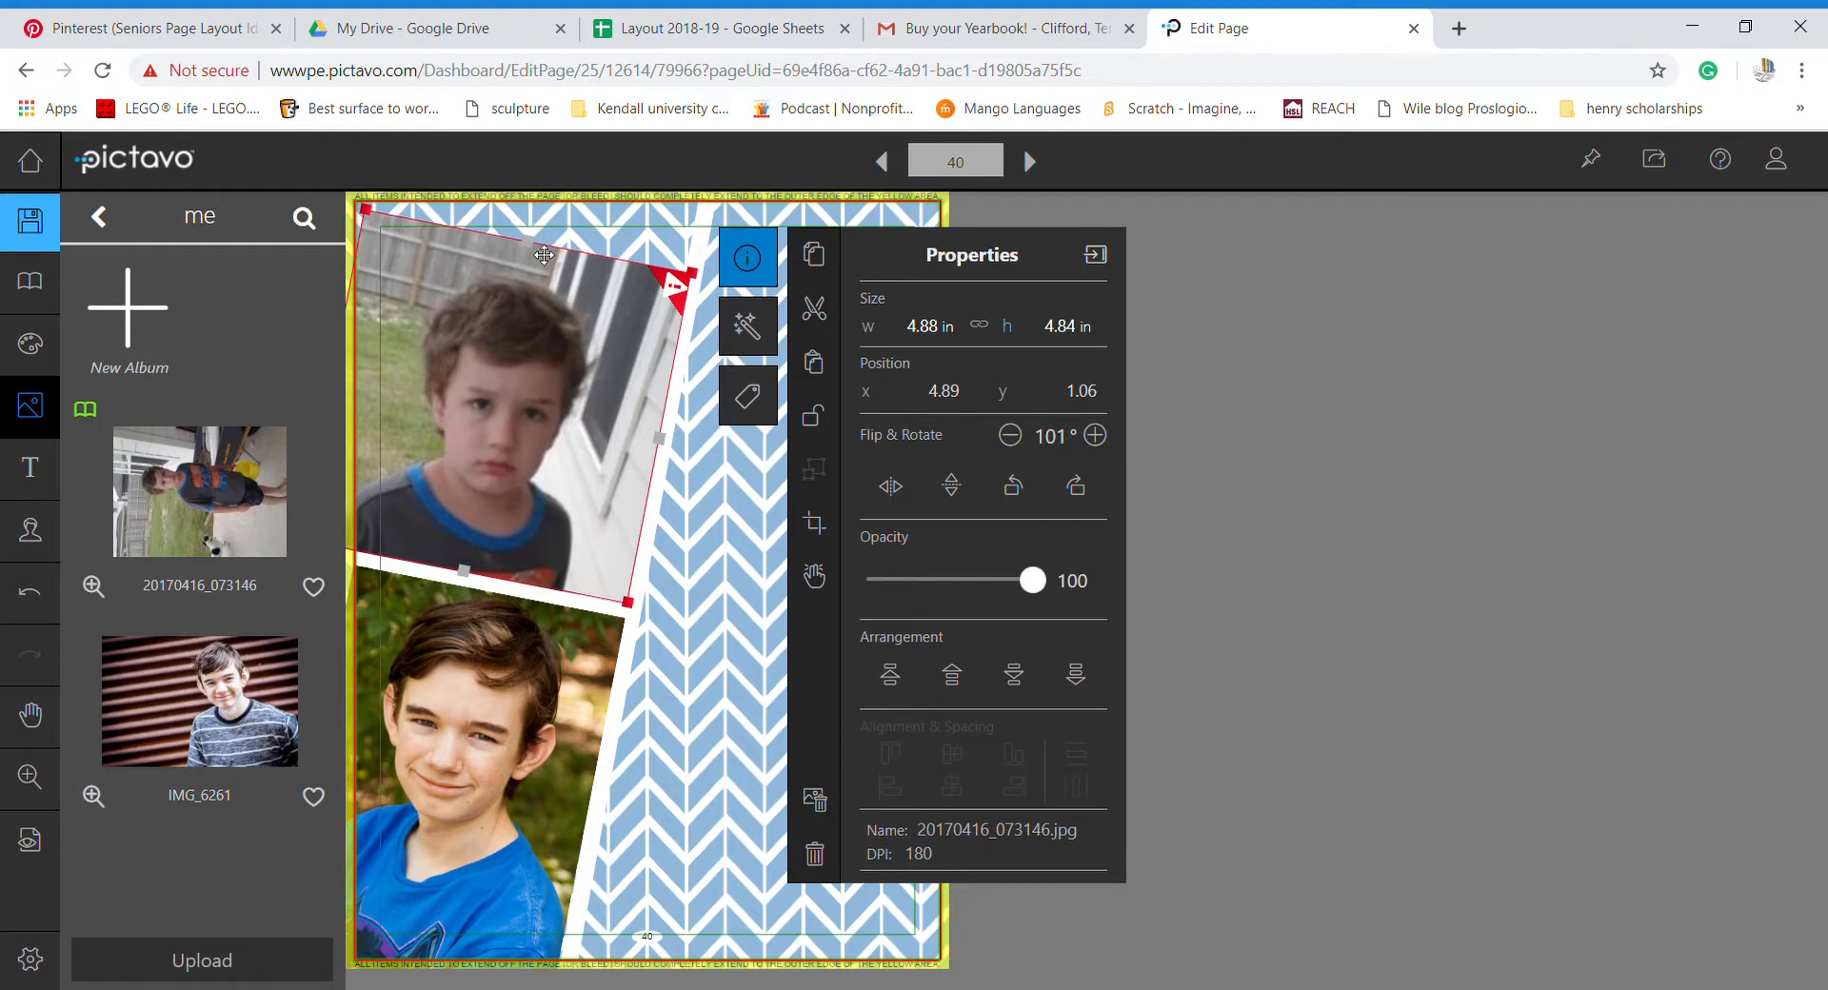
pyautogui.moveTo(517, 357); pyautogui.dragTo(528, 286)
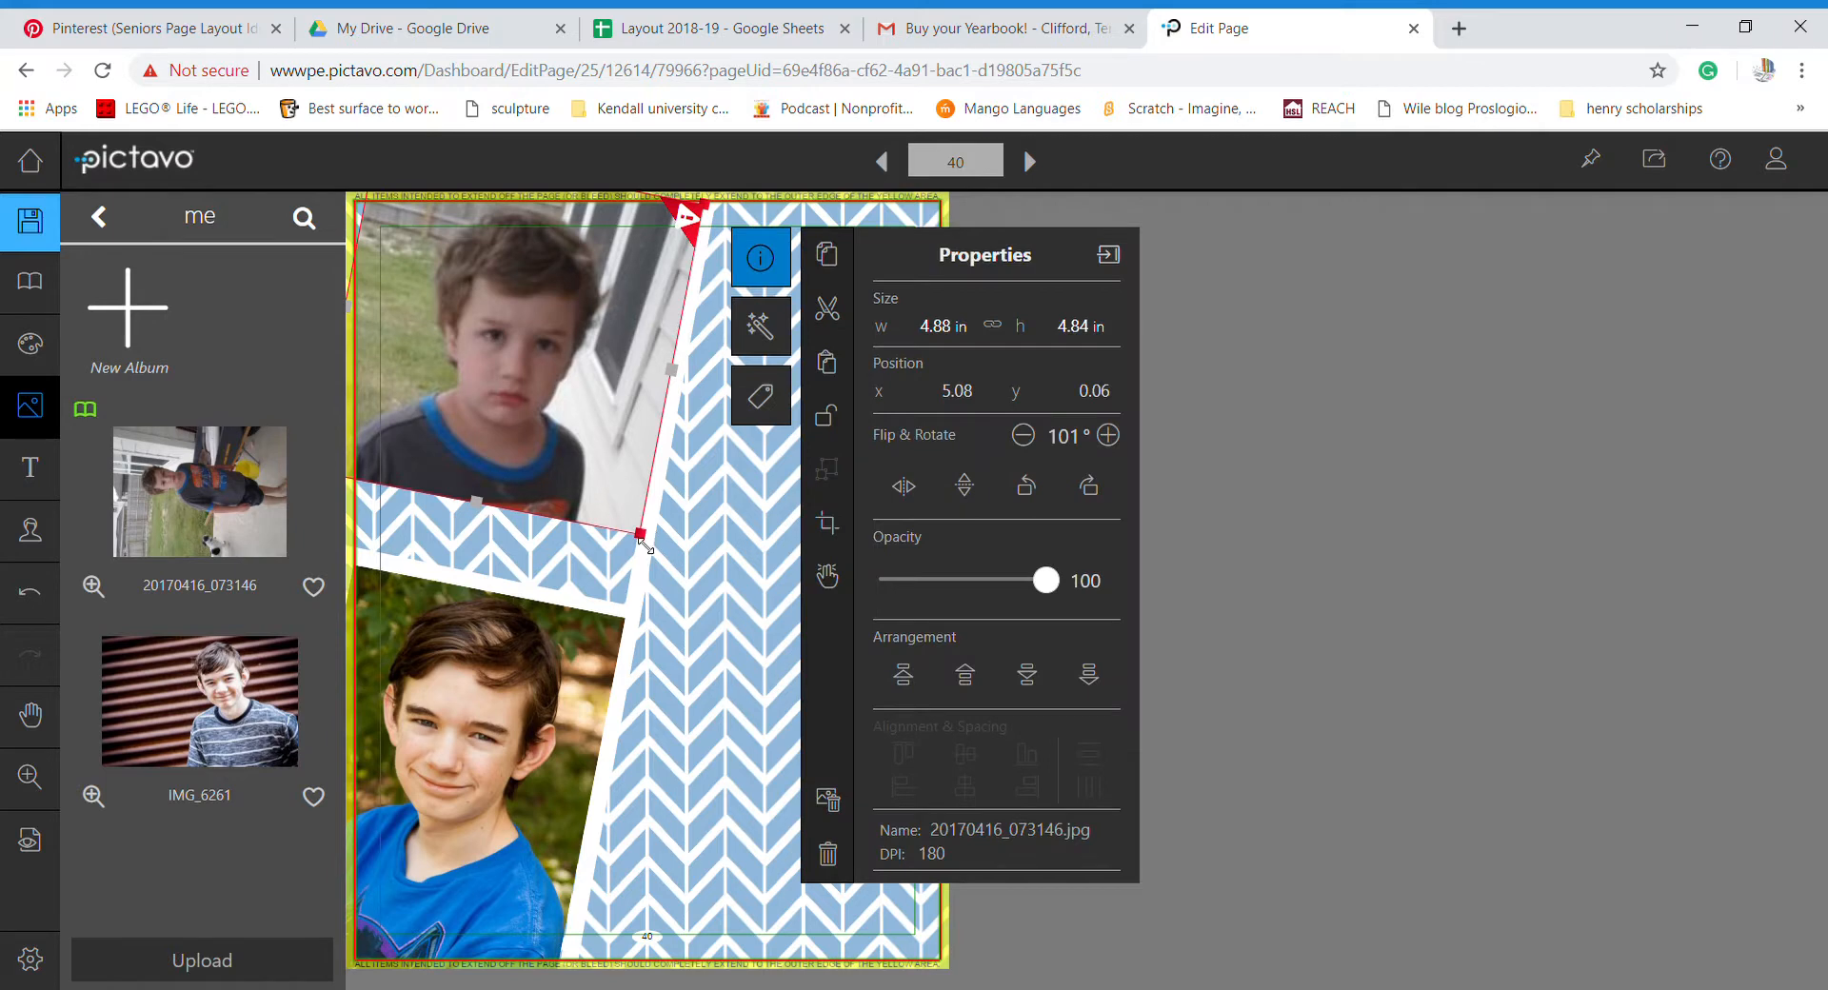
pyautogui.moveTo(644, 545); pyautogui.dragTo(676, 655)
pyautogui.moveTo(692, 670); pyautogui.dragTo(695, 674)
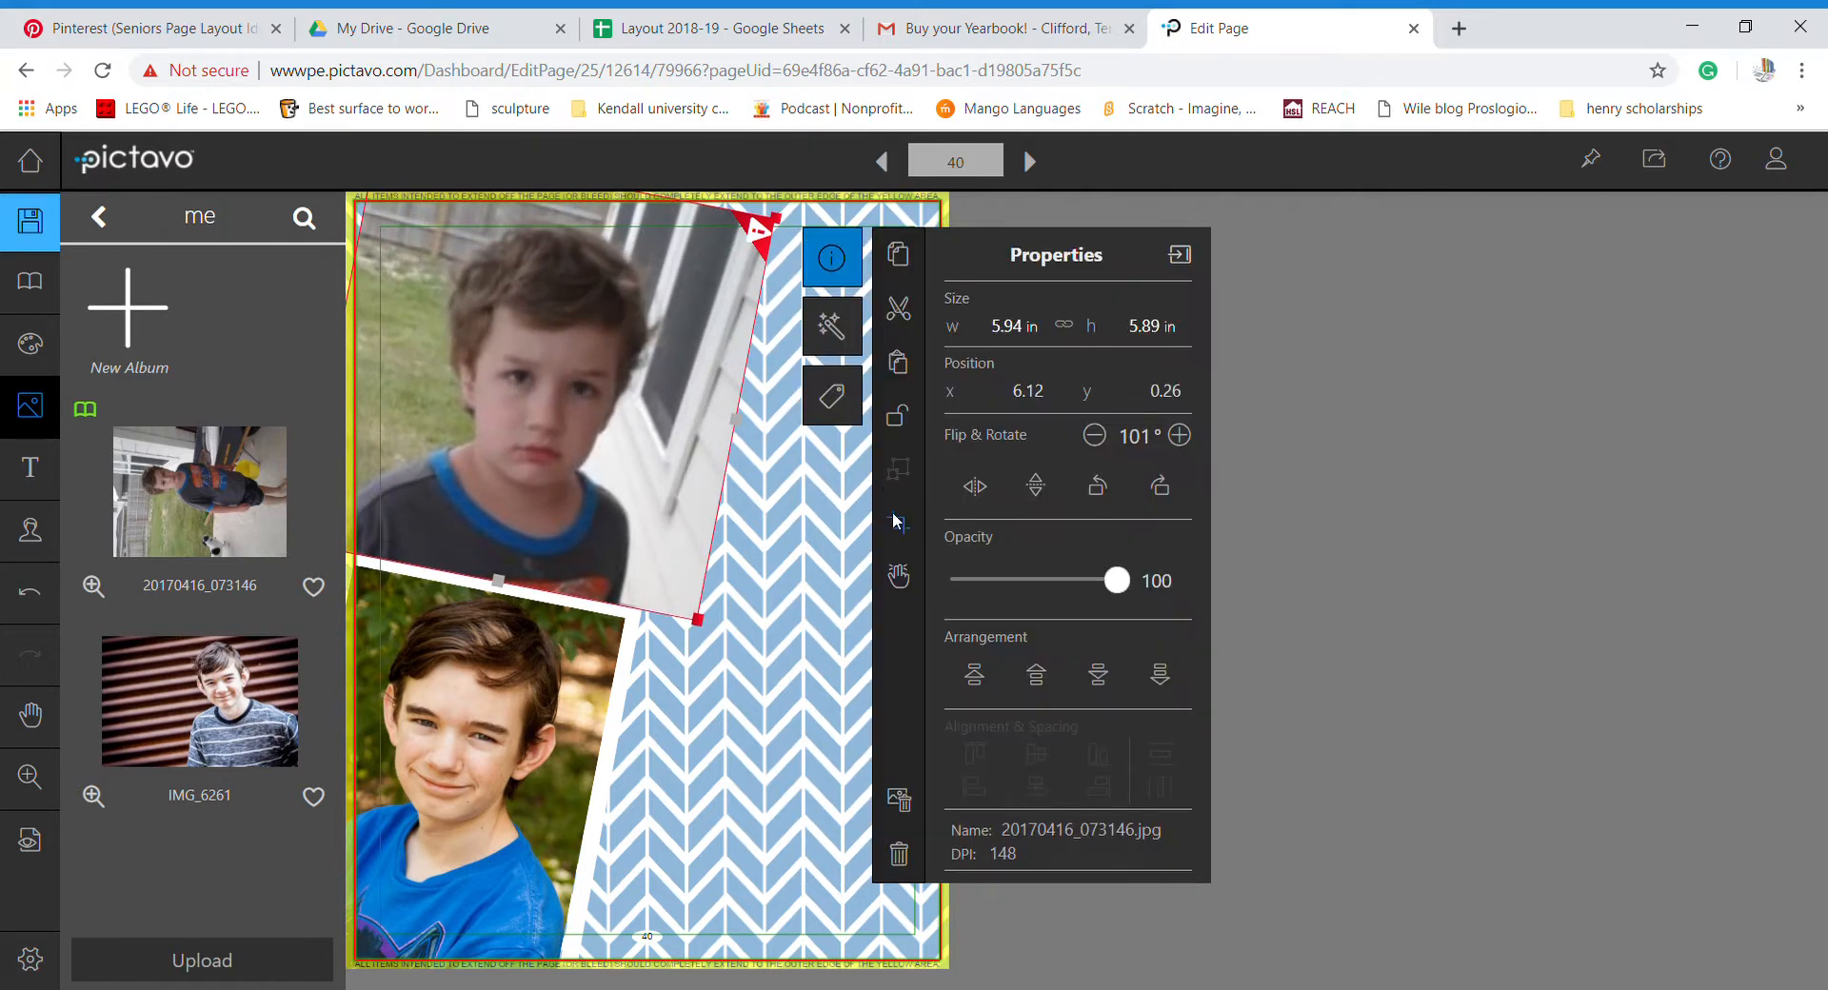
# - Trim the right side of the young boy's photo and nudge it slightly right
pyautogui.click(900, 524)
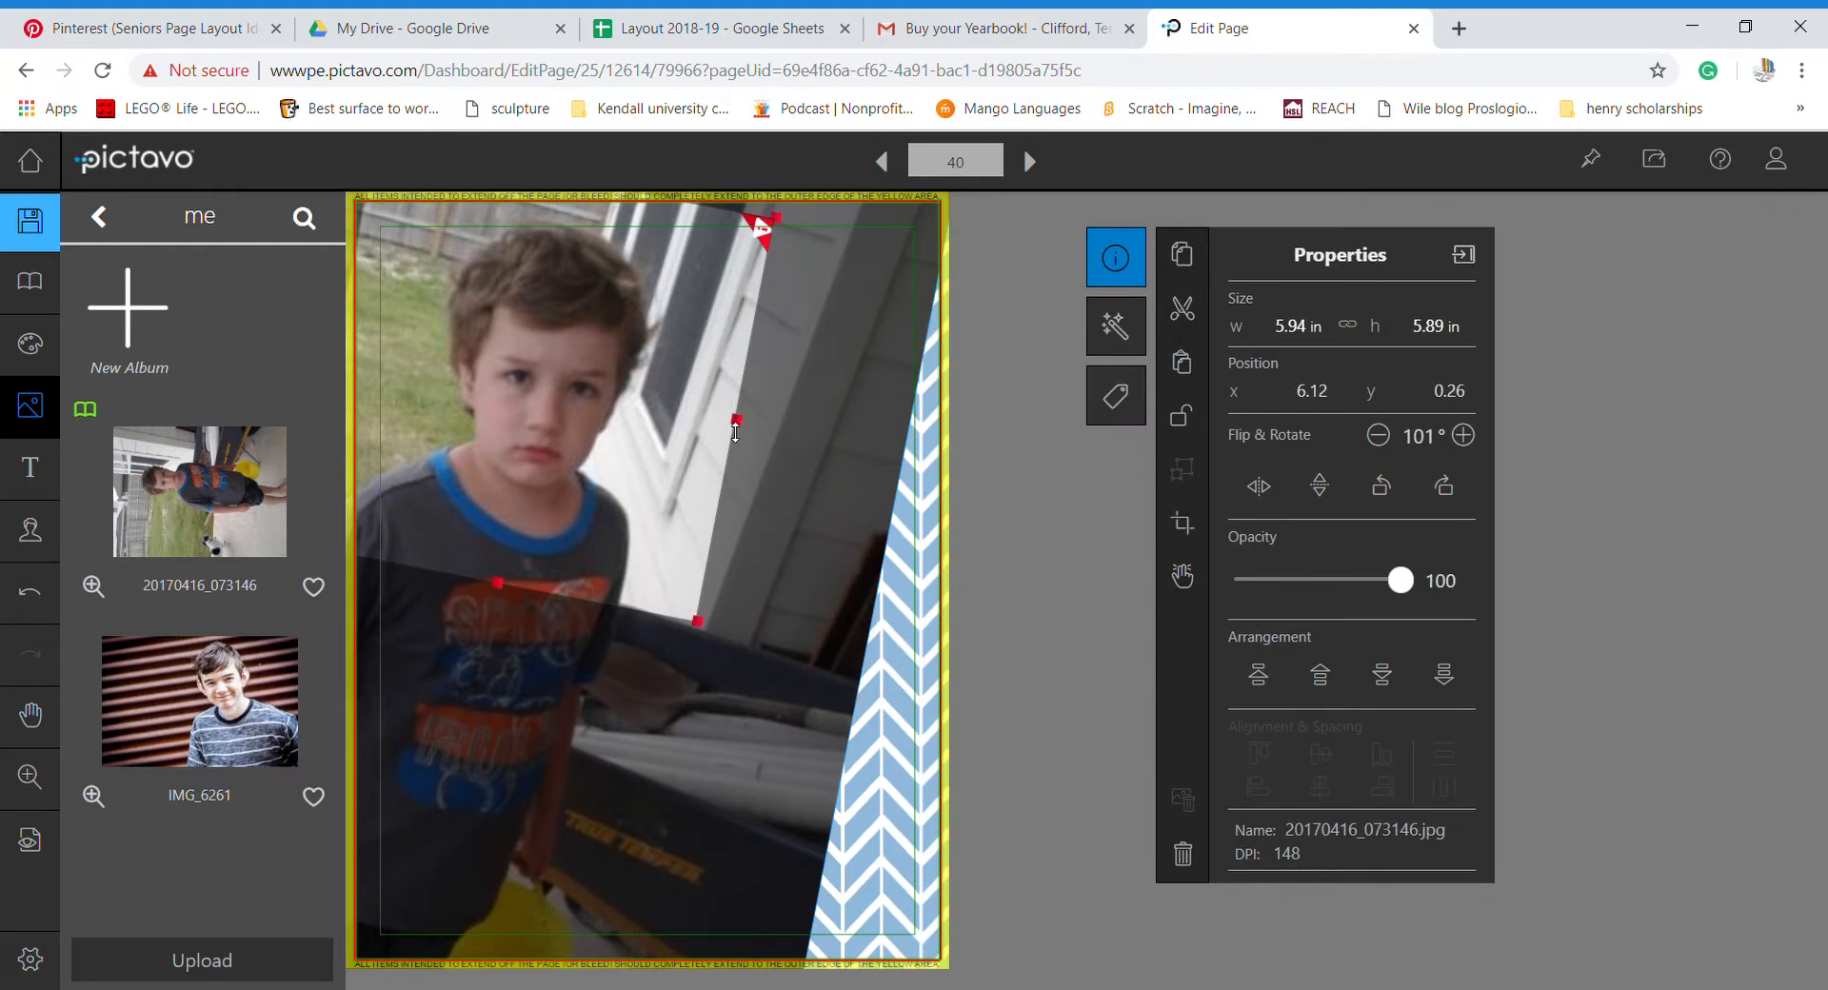
pyautogui.moveTo(739, 428); pyautogui.dragTo(638, 409)
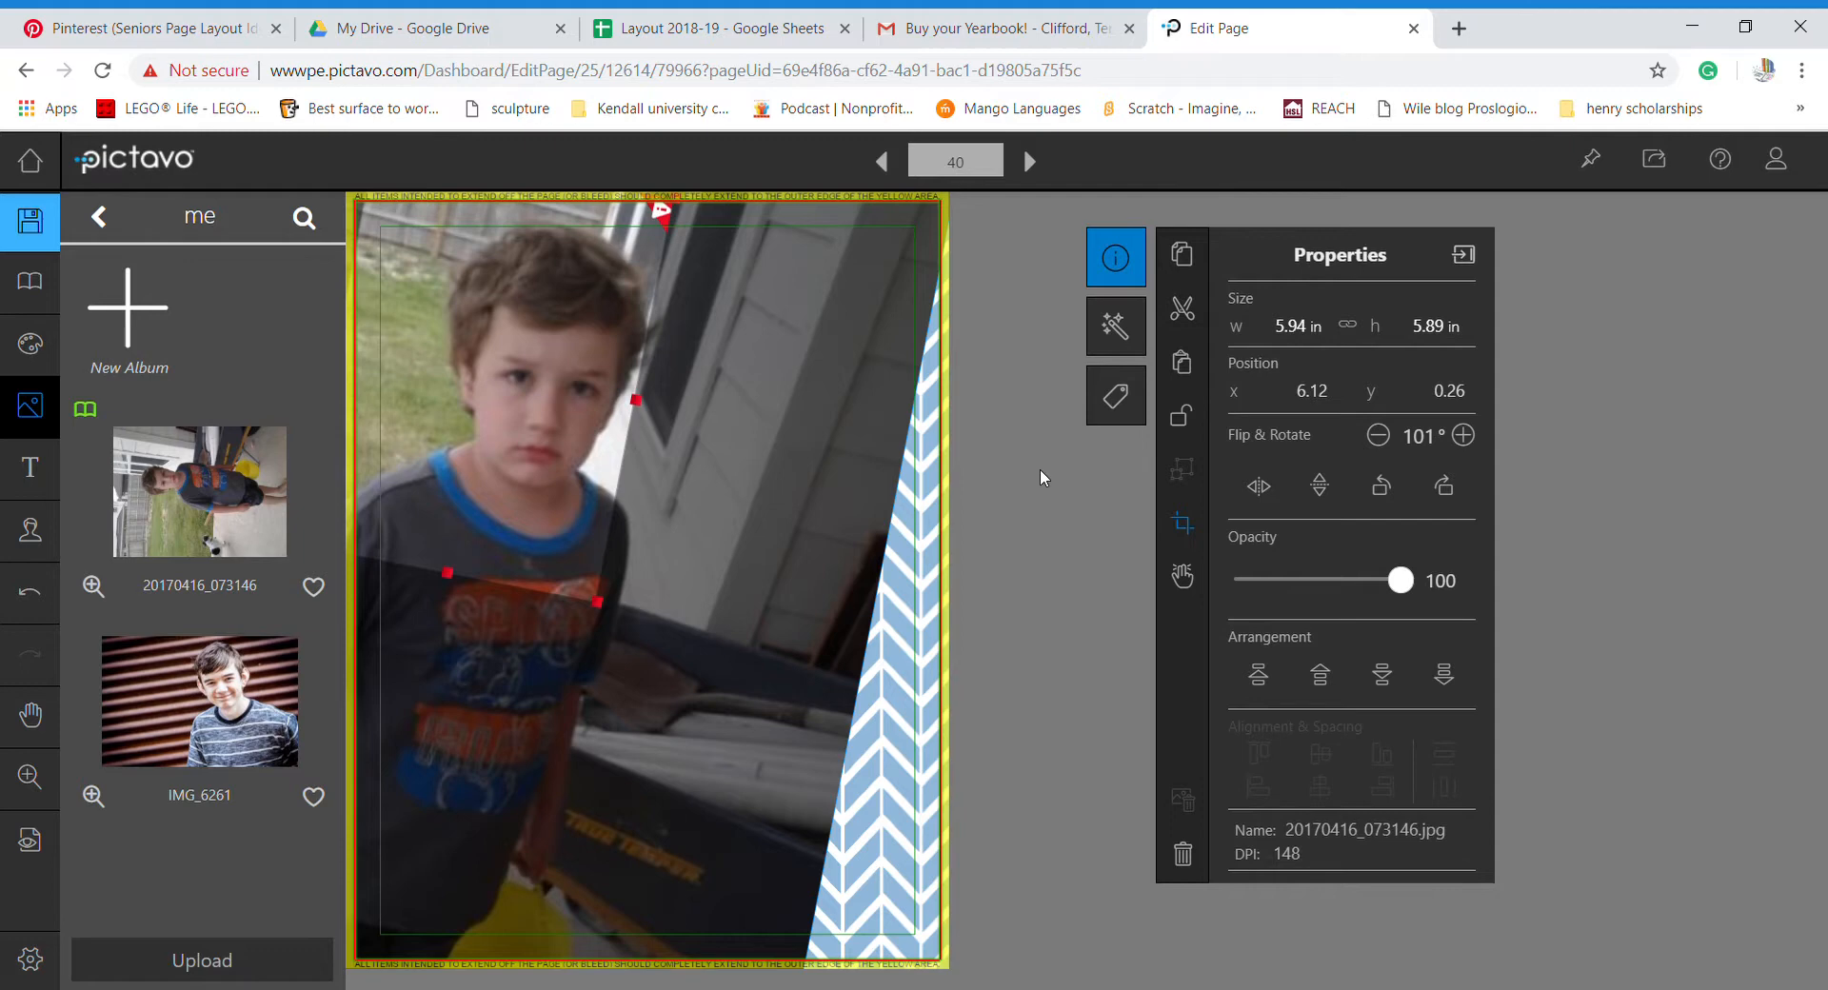
pyautogui.click(1181, 521)
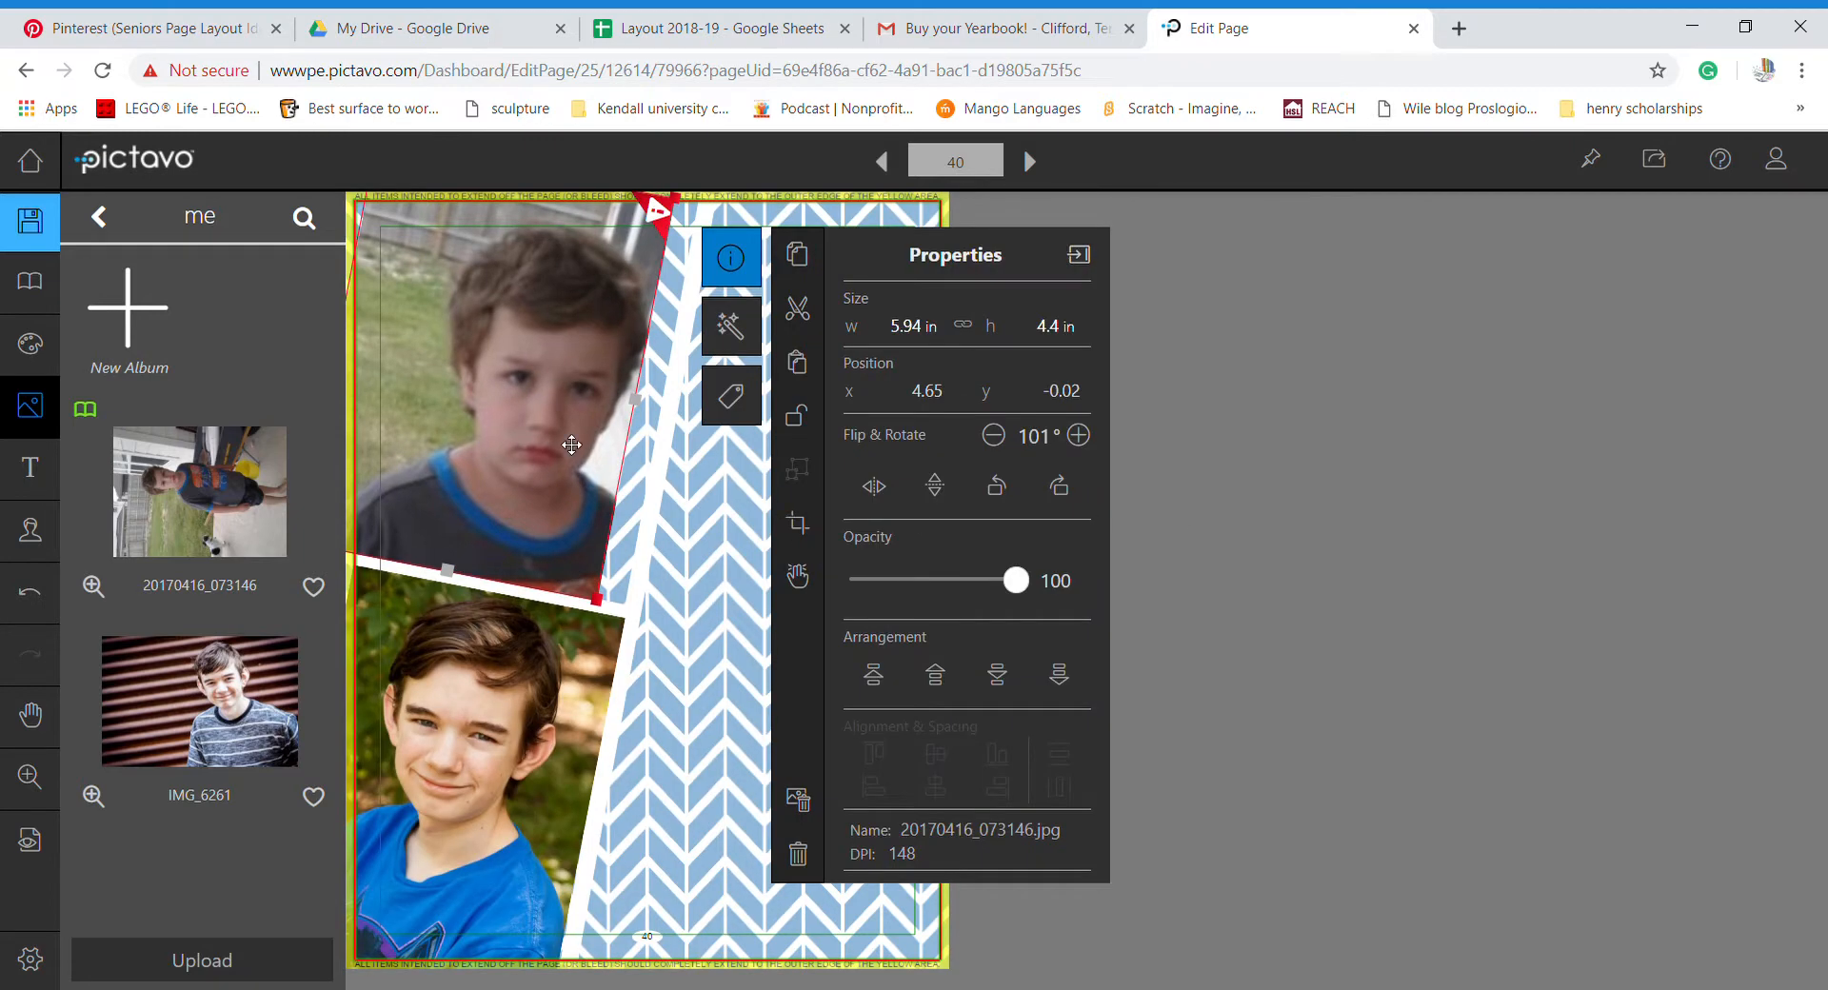
pyautogui.moveTo(571, 446); pyautogui.dragTo(579, 445)
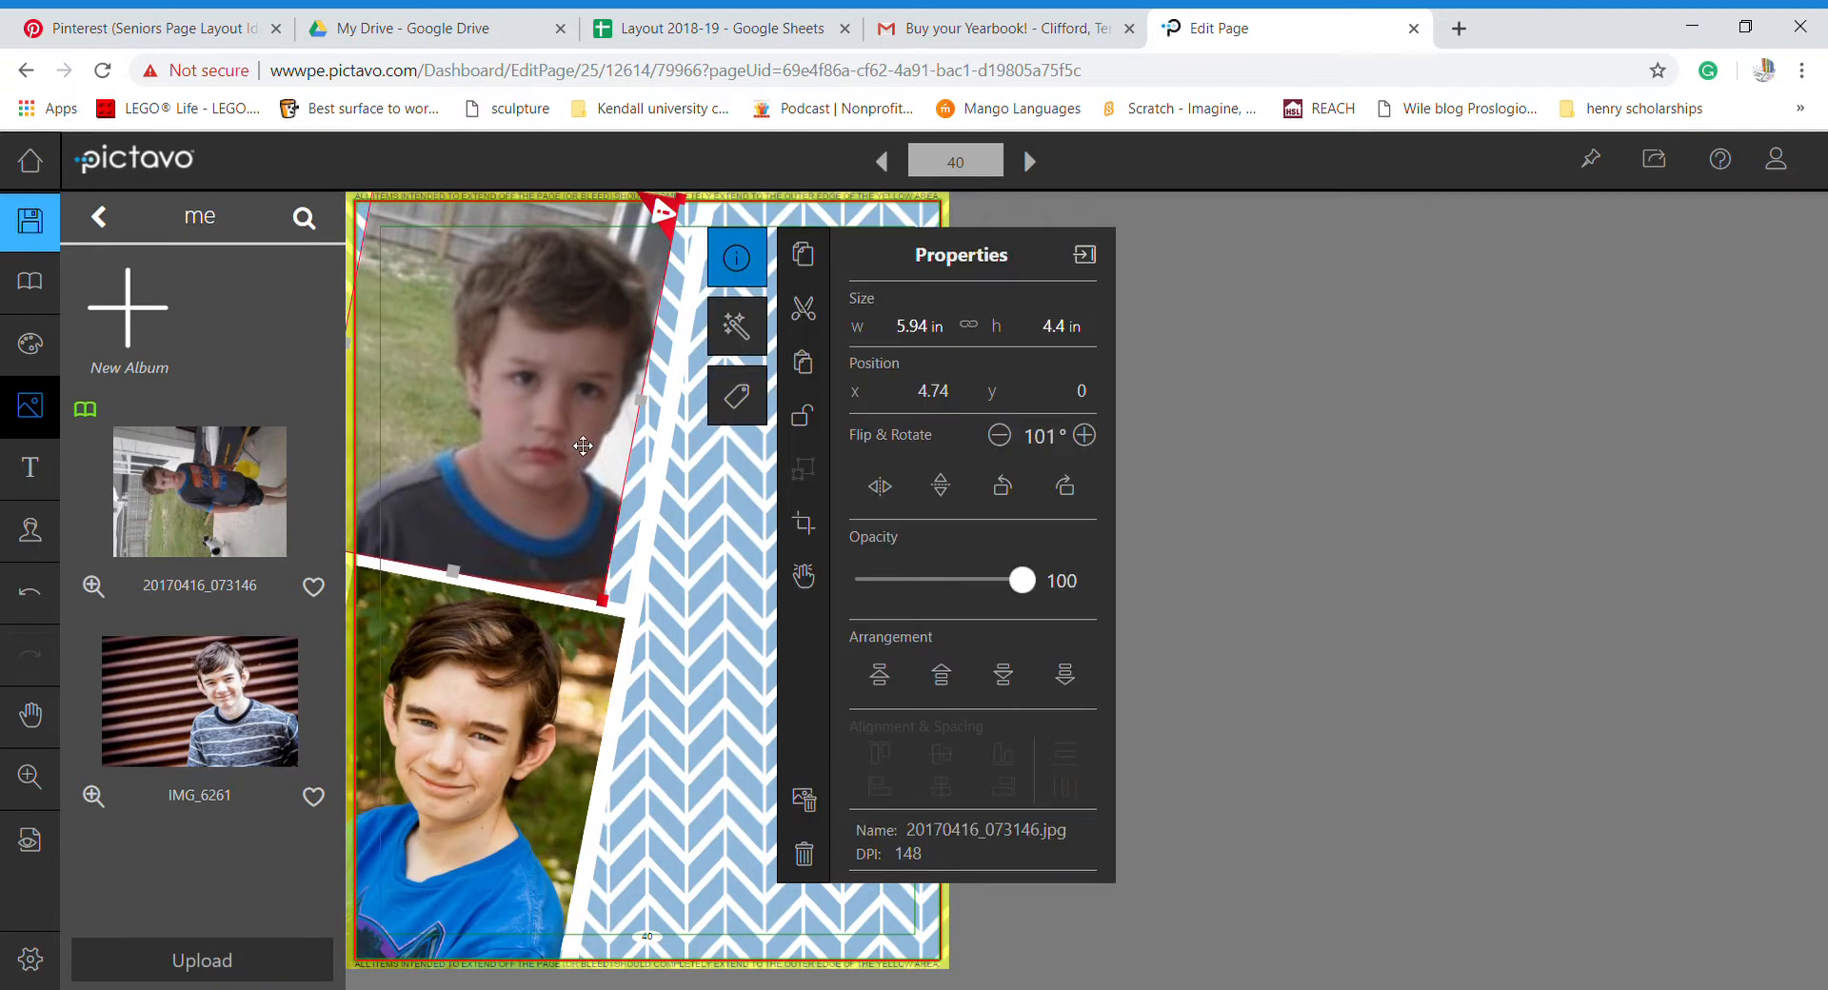
# - Shift the photo's crop area right and down, then nudge the photo a little right
pyautogui.click(816, 531)
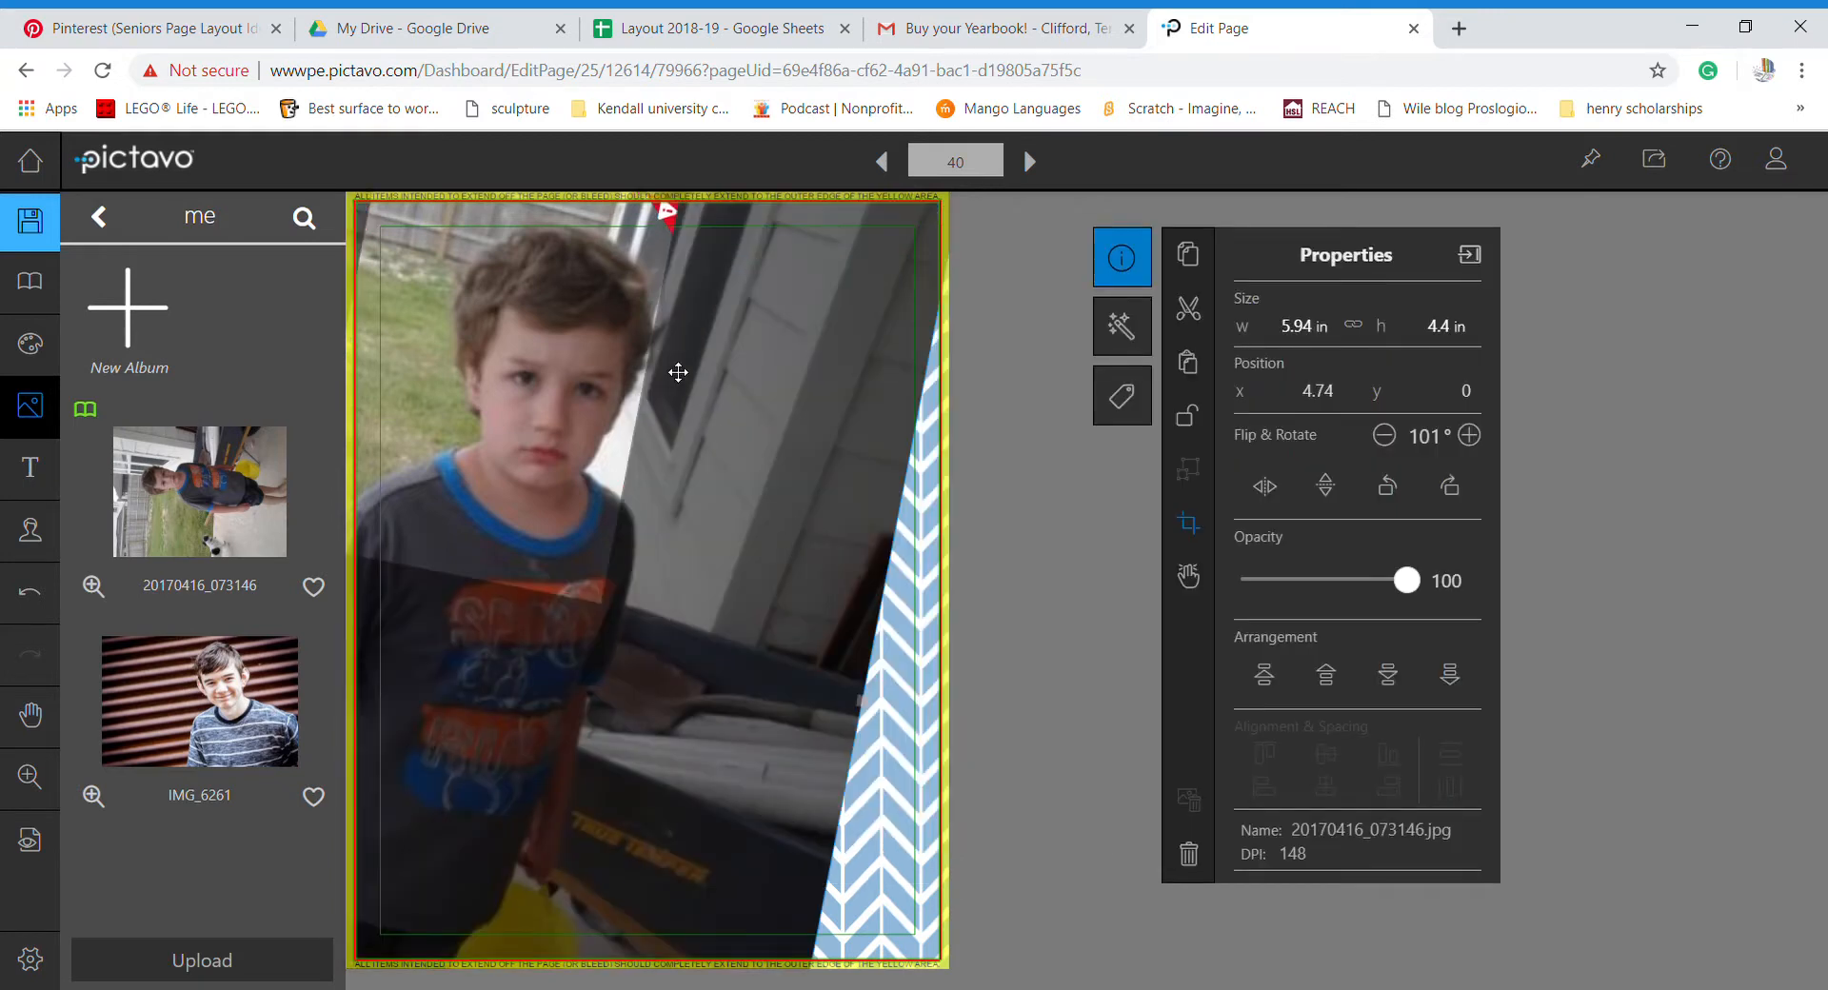
pyautogui.click(618, 392)
pyautogui.moveTo(651, 398); pyautogui.dragTo(666, 411)
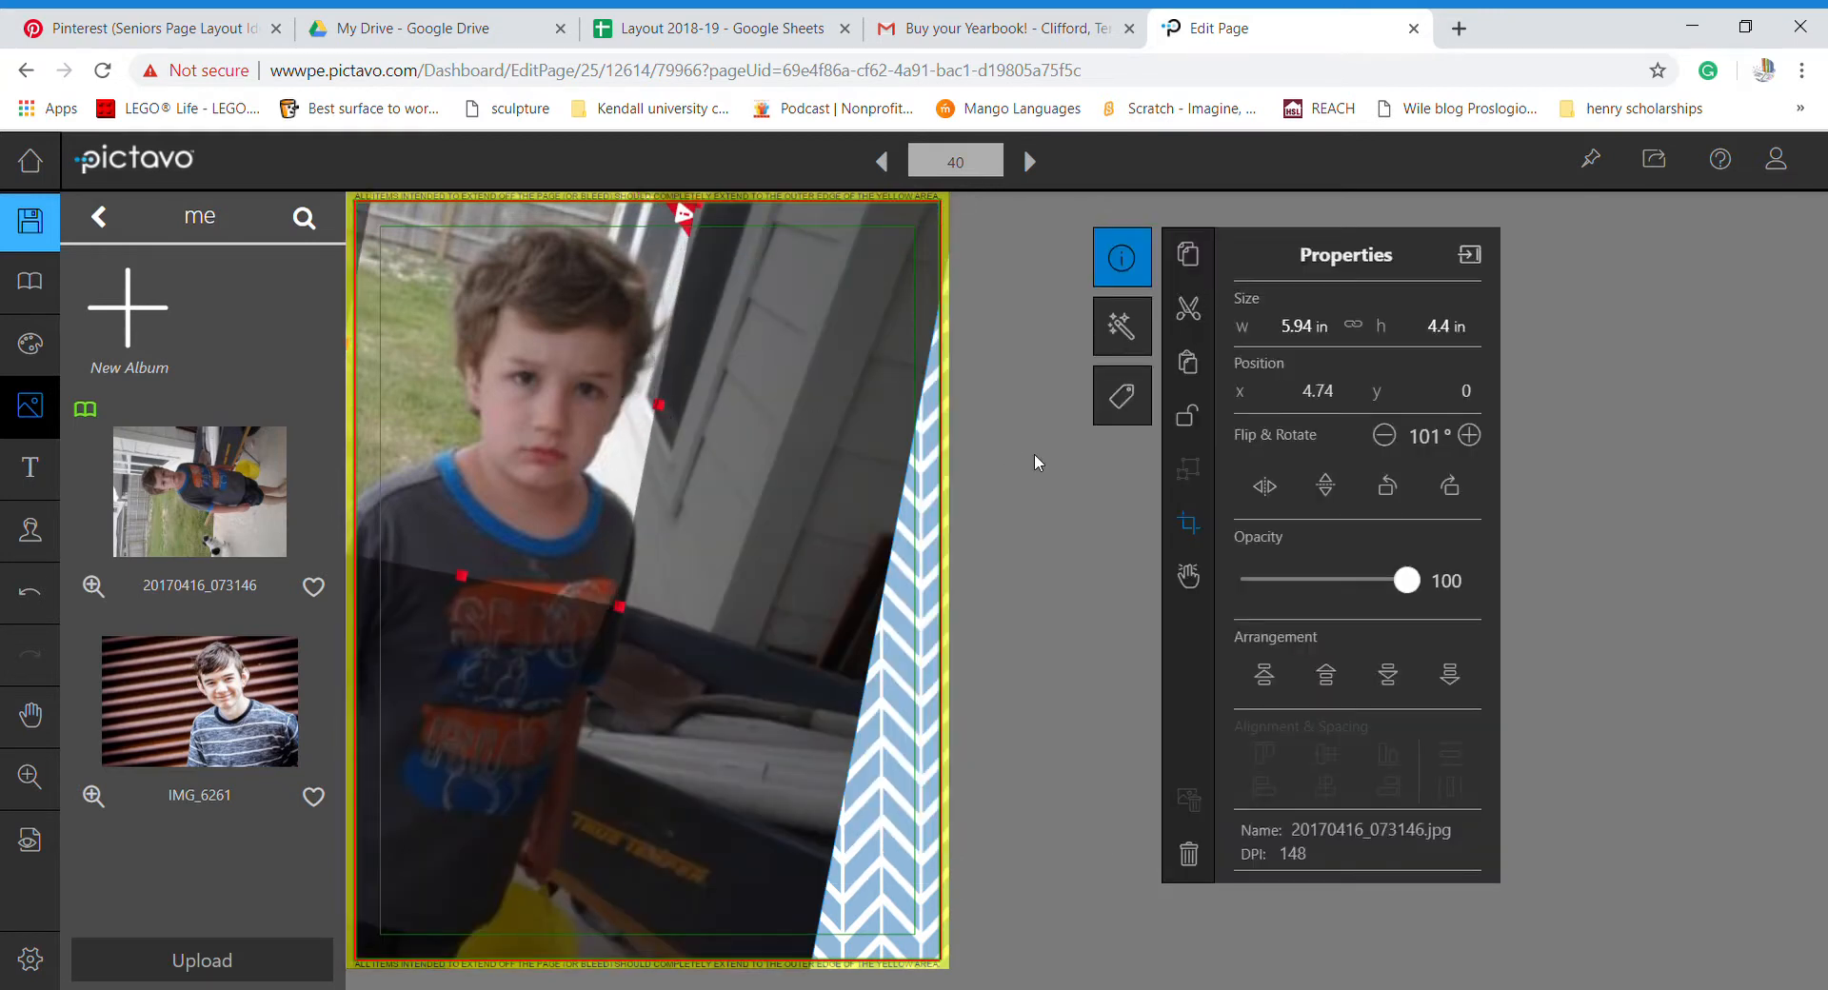
pyautogui.click(1187, 522)
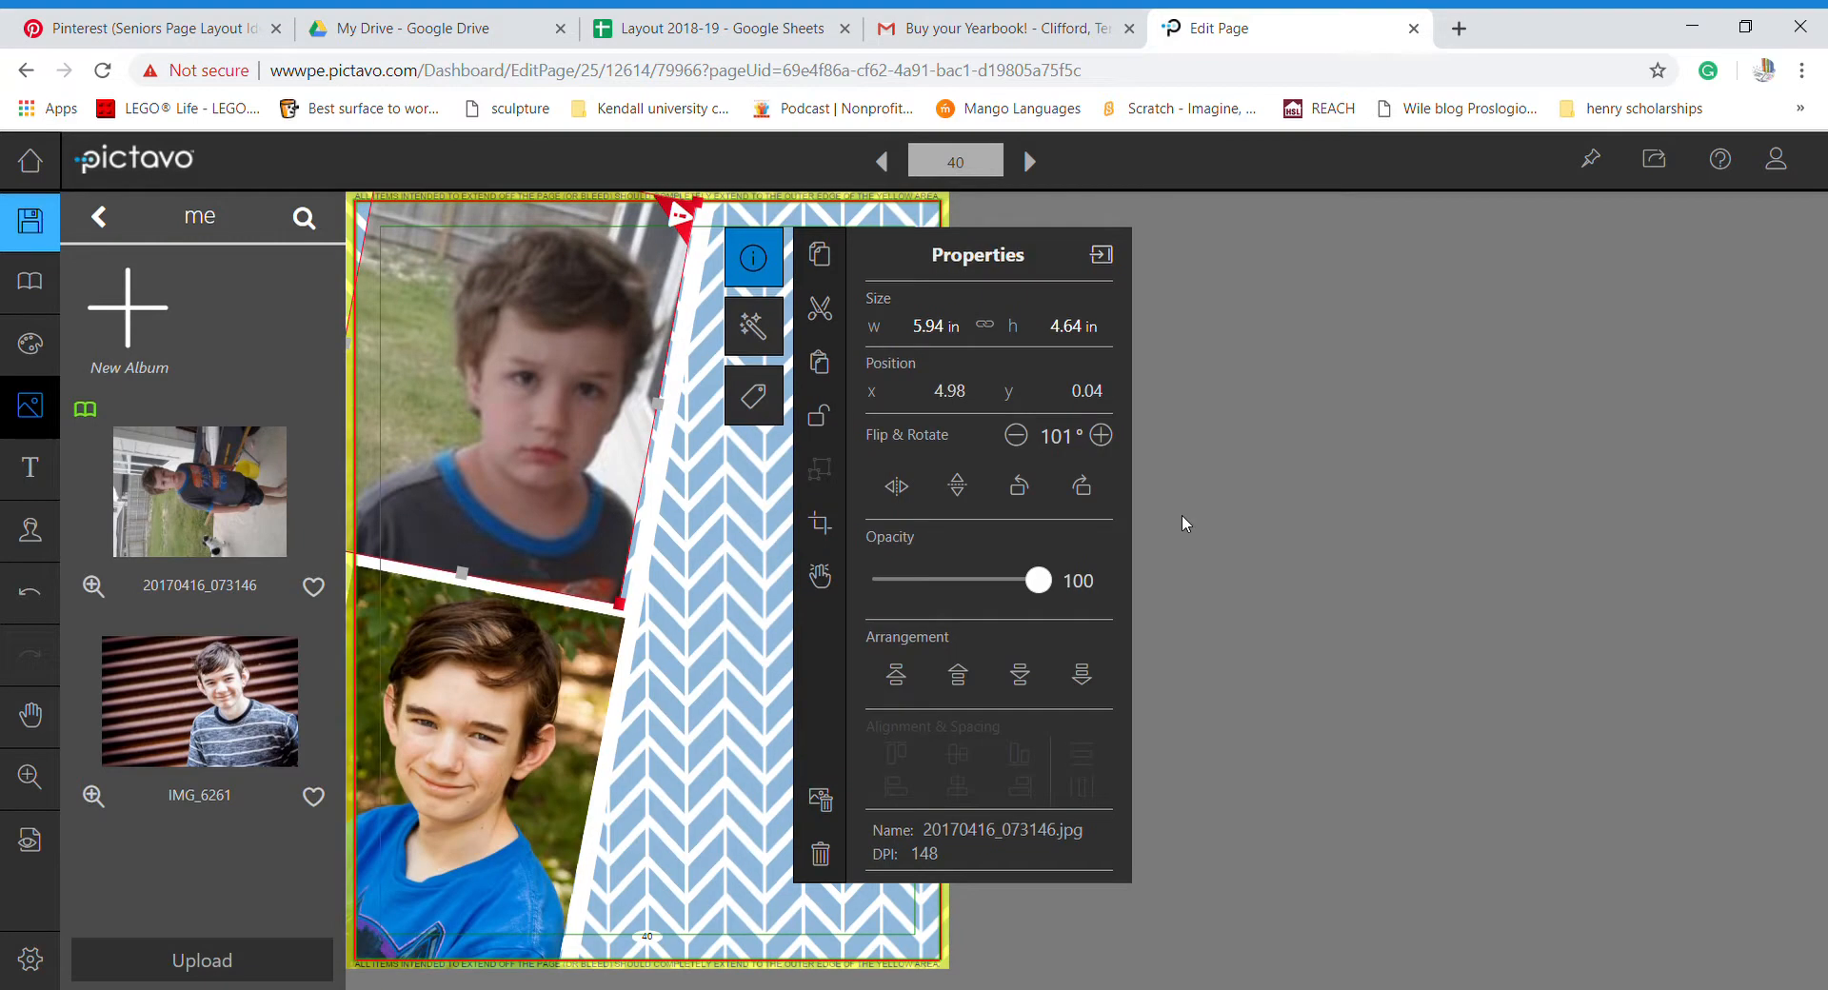
pyautogui.click(556, 449)
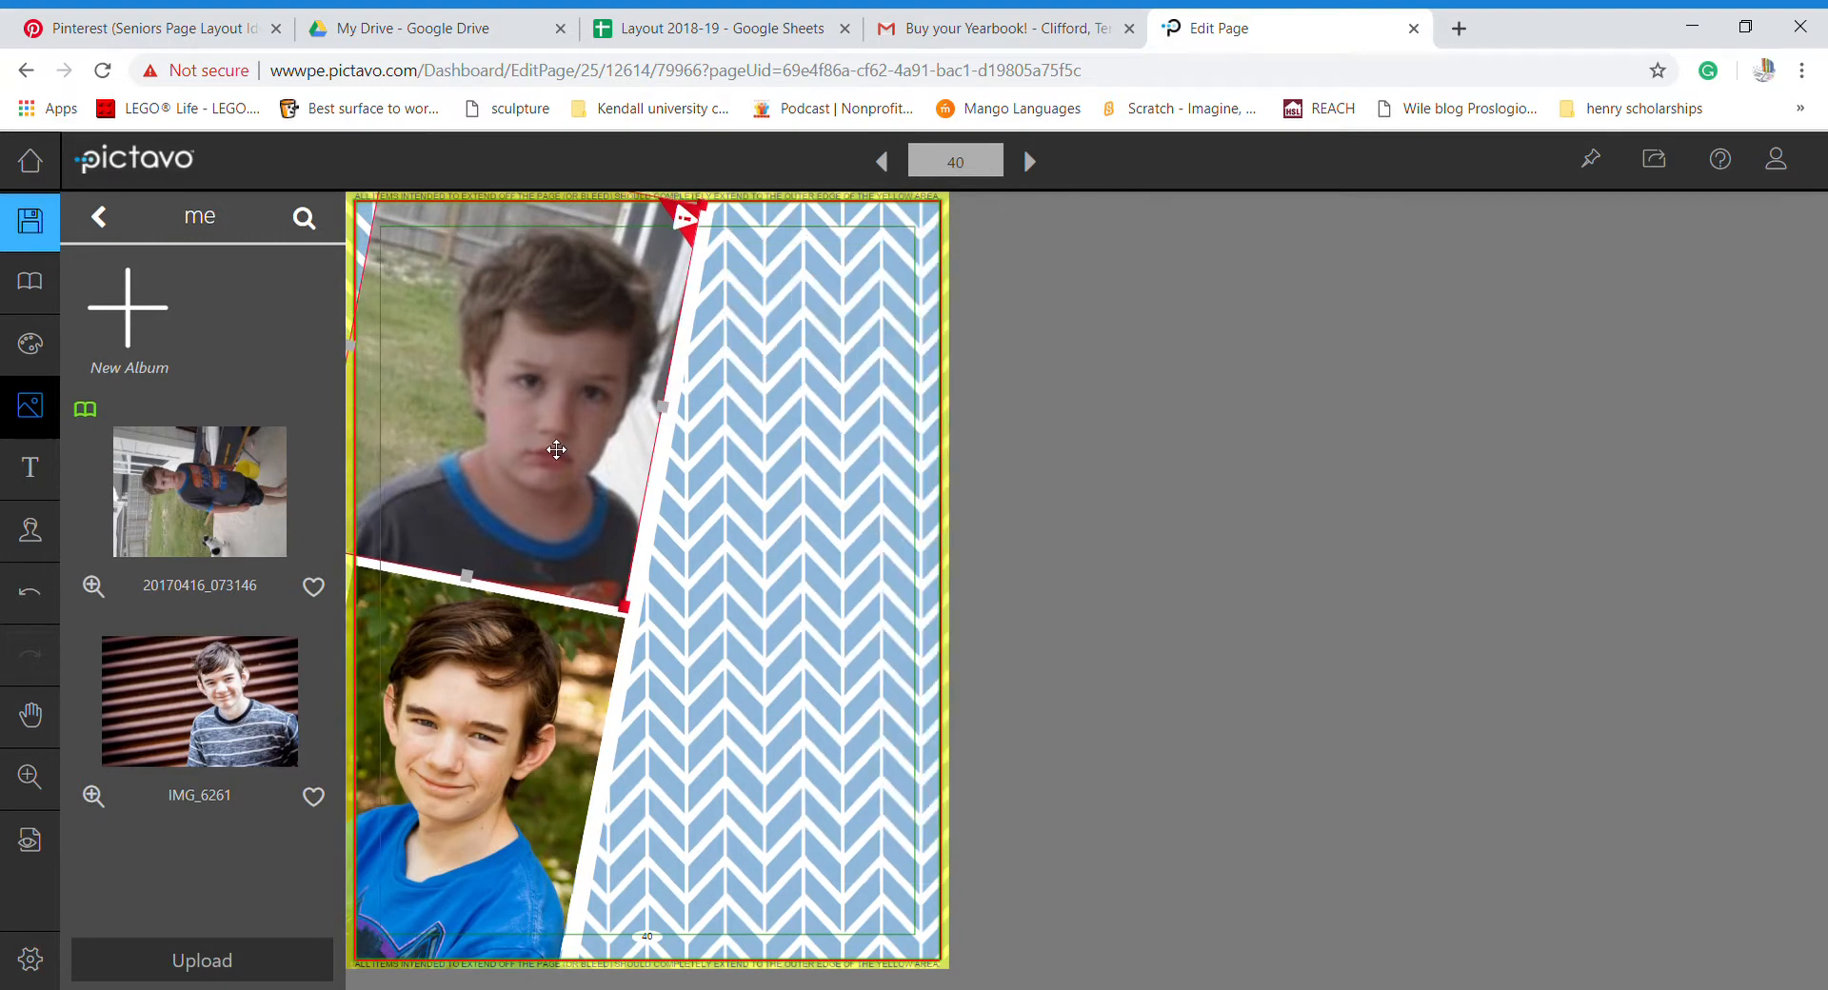
pyautogui.moveTo(556, 449); pyautogui.dragTo(560, 450)
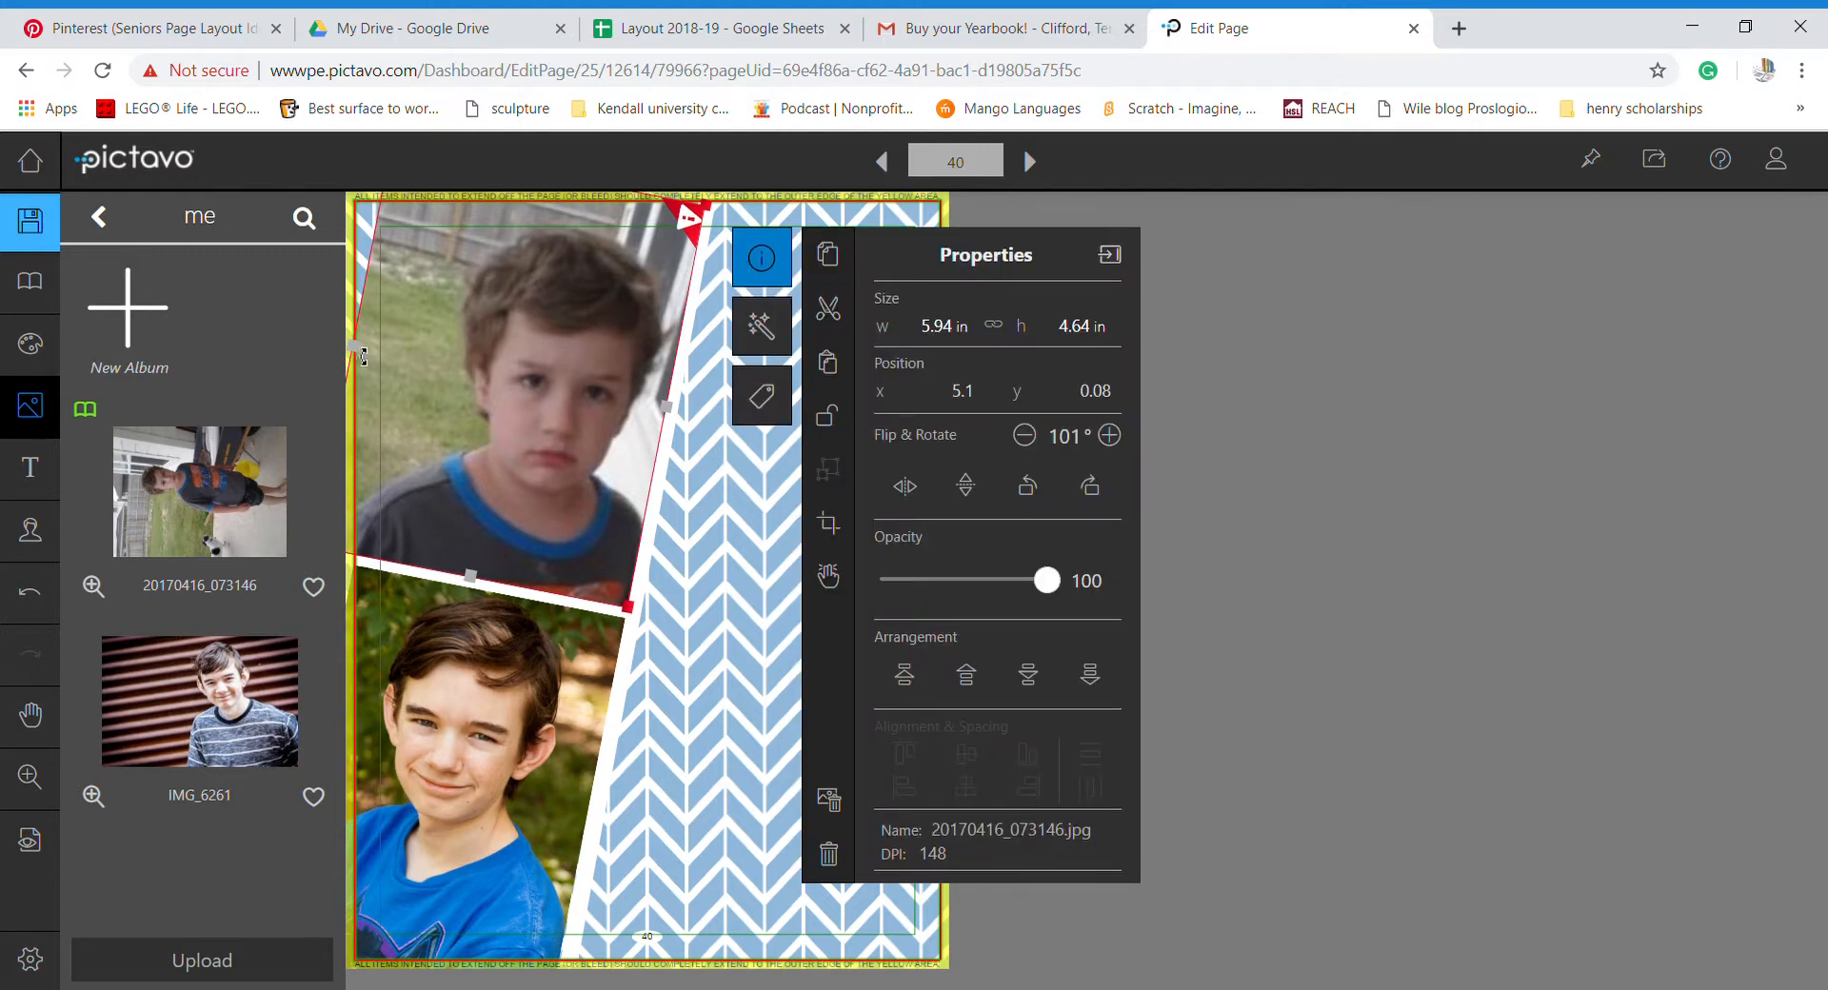
# - Widen the crop on the left, then check Pinterest layout ideas and return to the editor
pyautogui.click(842, 532)
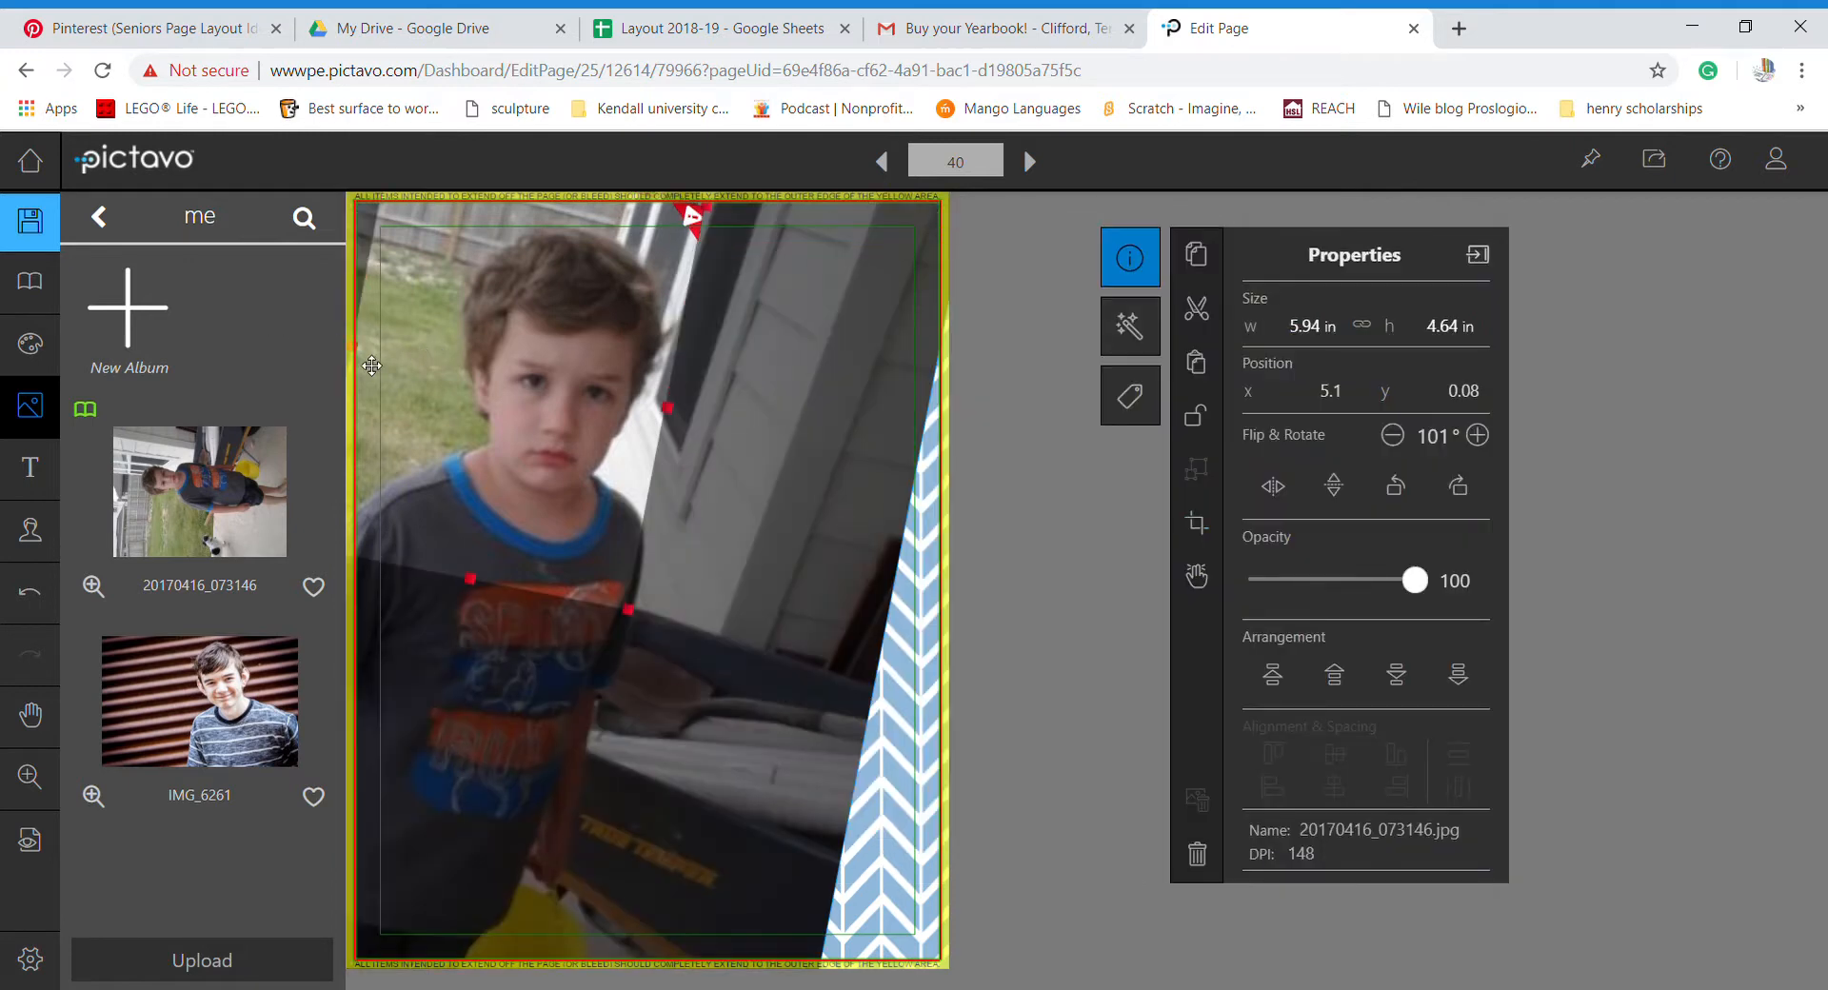
pyautogui.moveTo(360, 357); pyautogui.dragTo(291, 334)
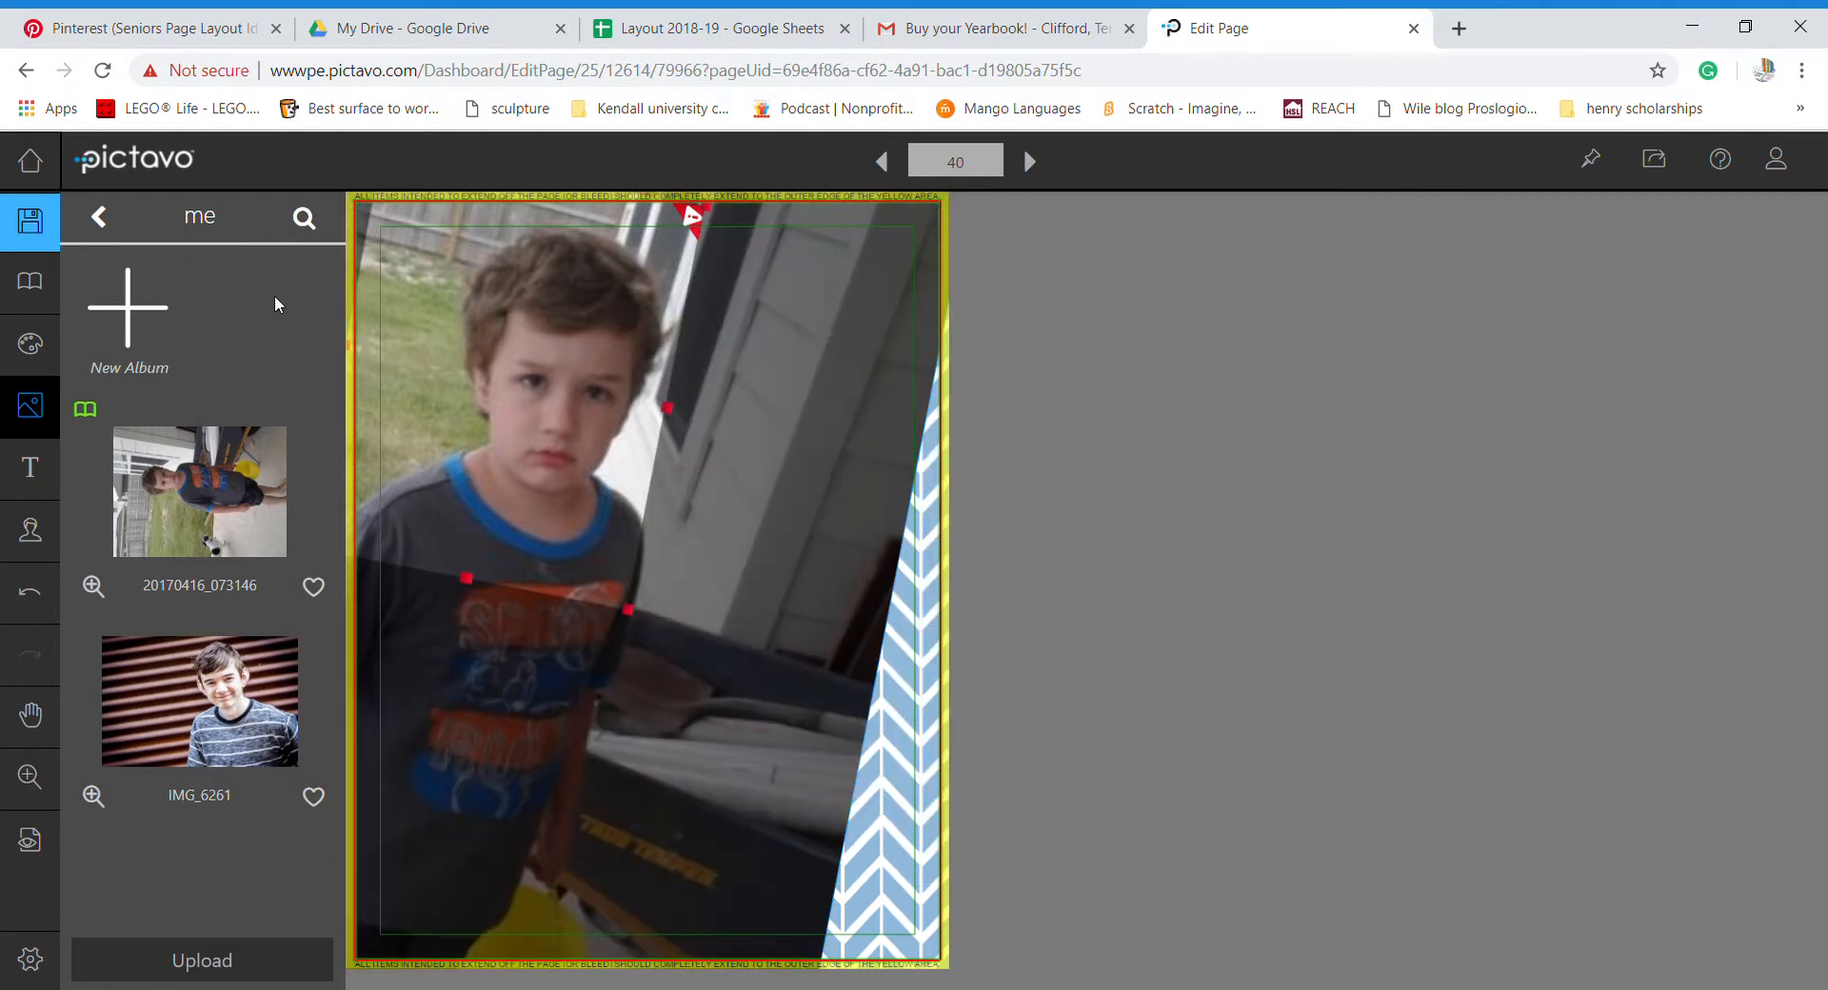
pyautogui.moveTo(317, 220); pyautogui.dragTo(351, 196)
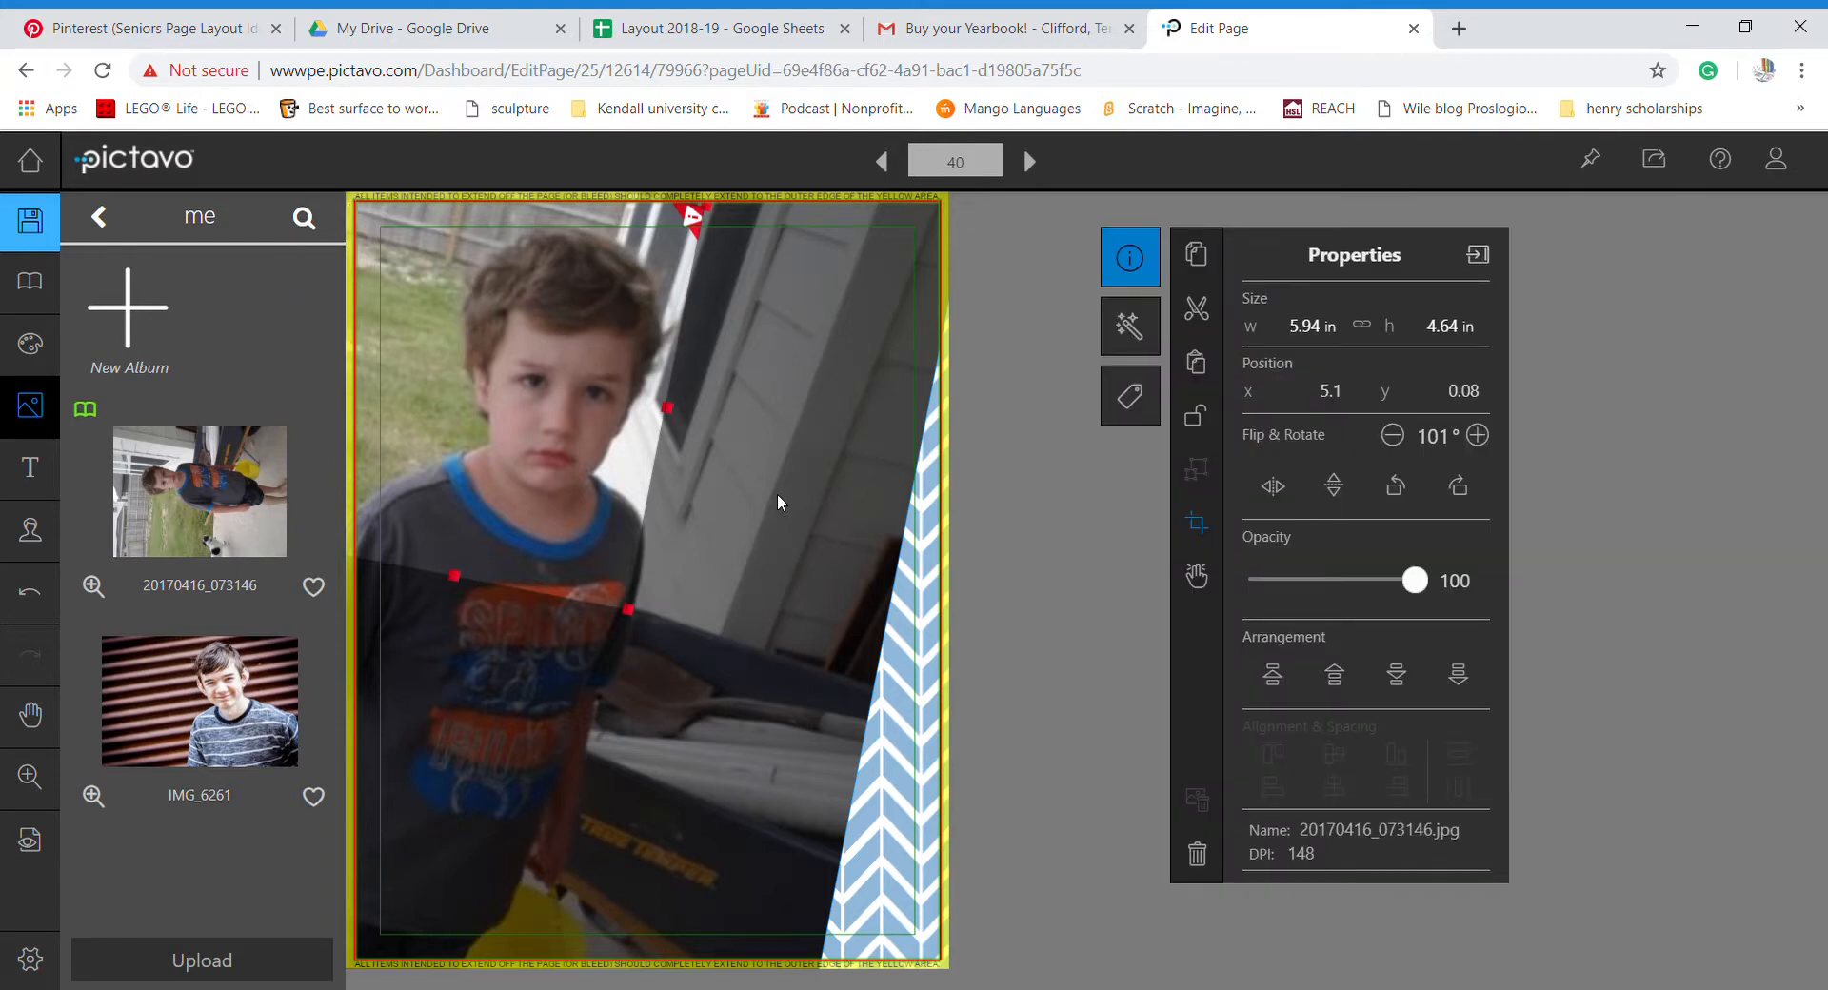
pyautogui.click(899, 689)
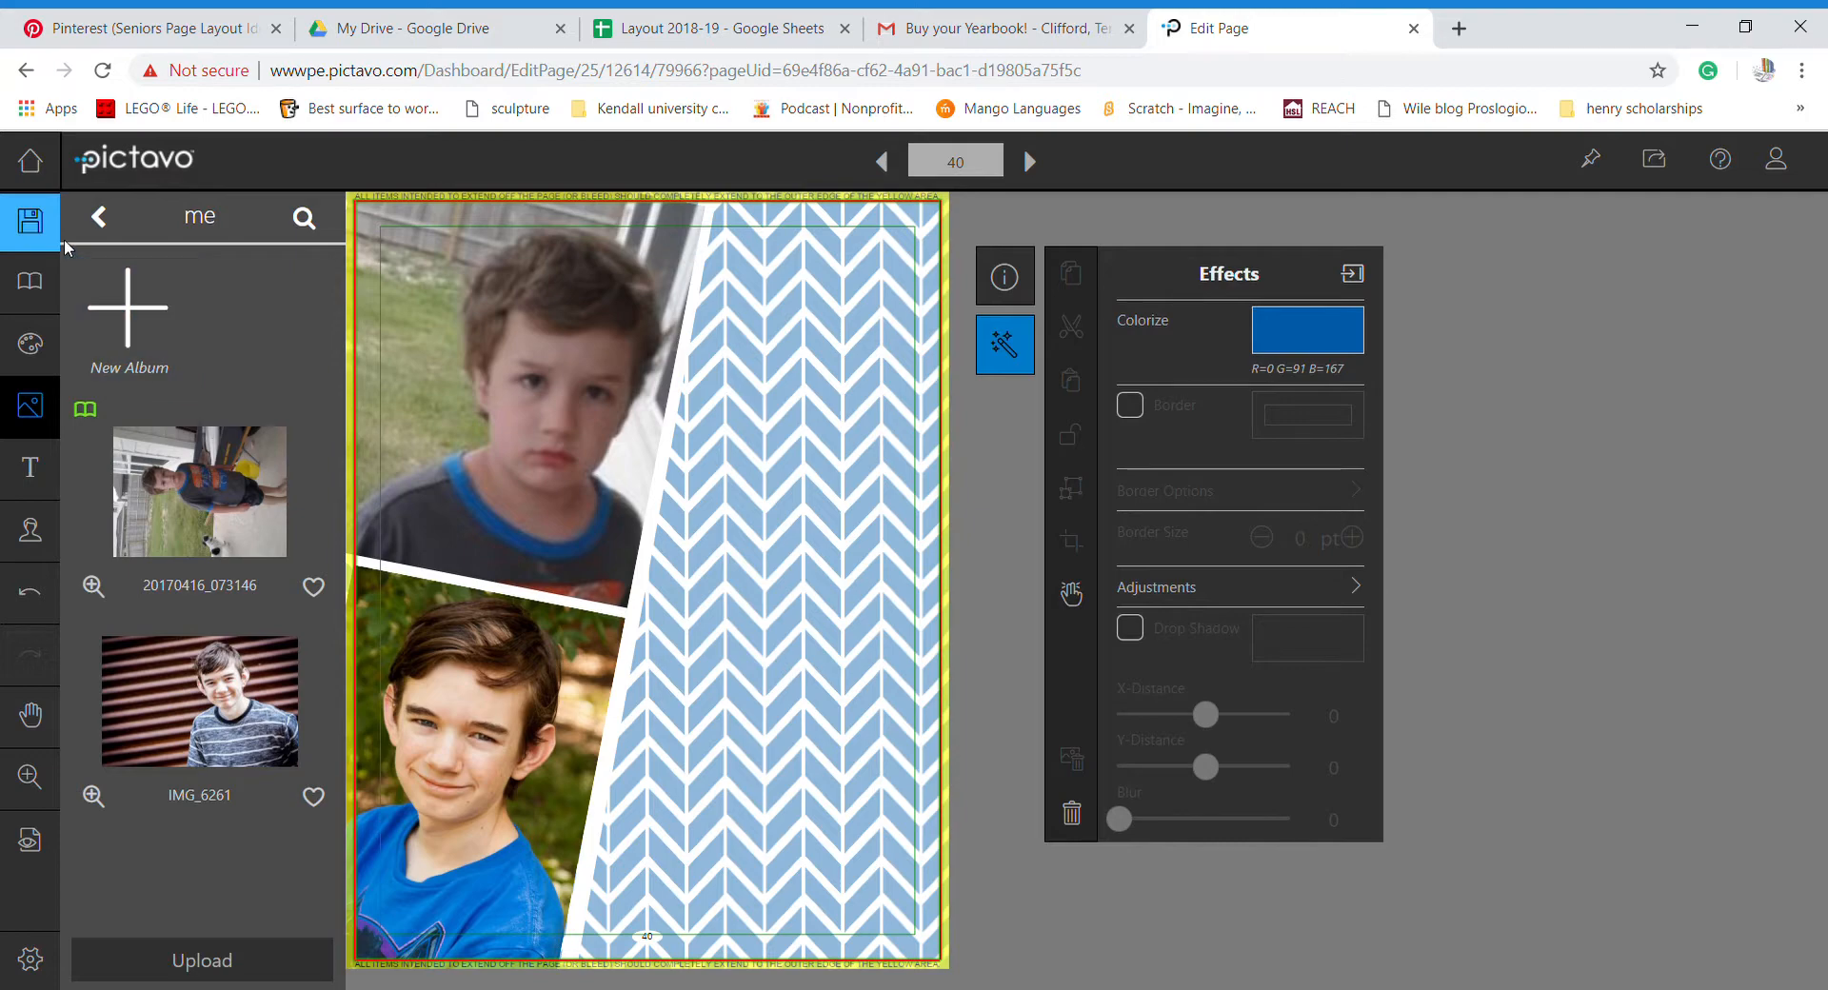
pyautogui.click(195, 28)
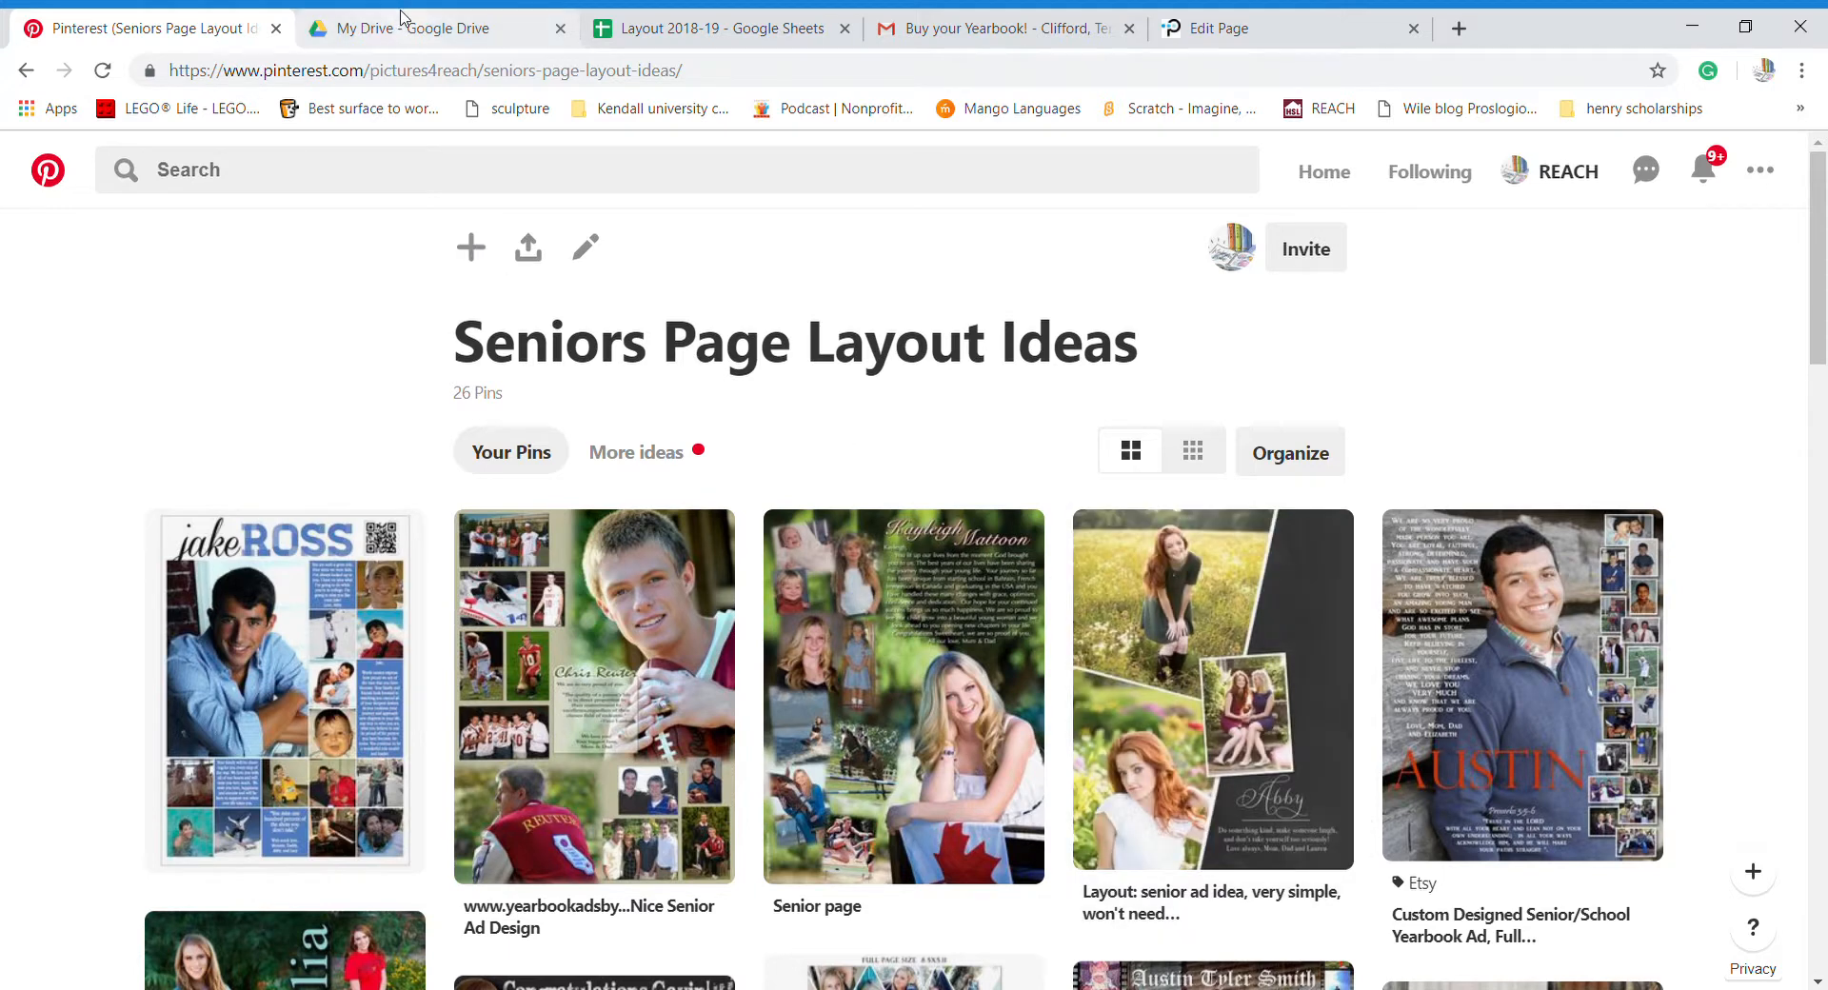
pyautogui.click(1238, 31)
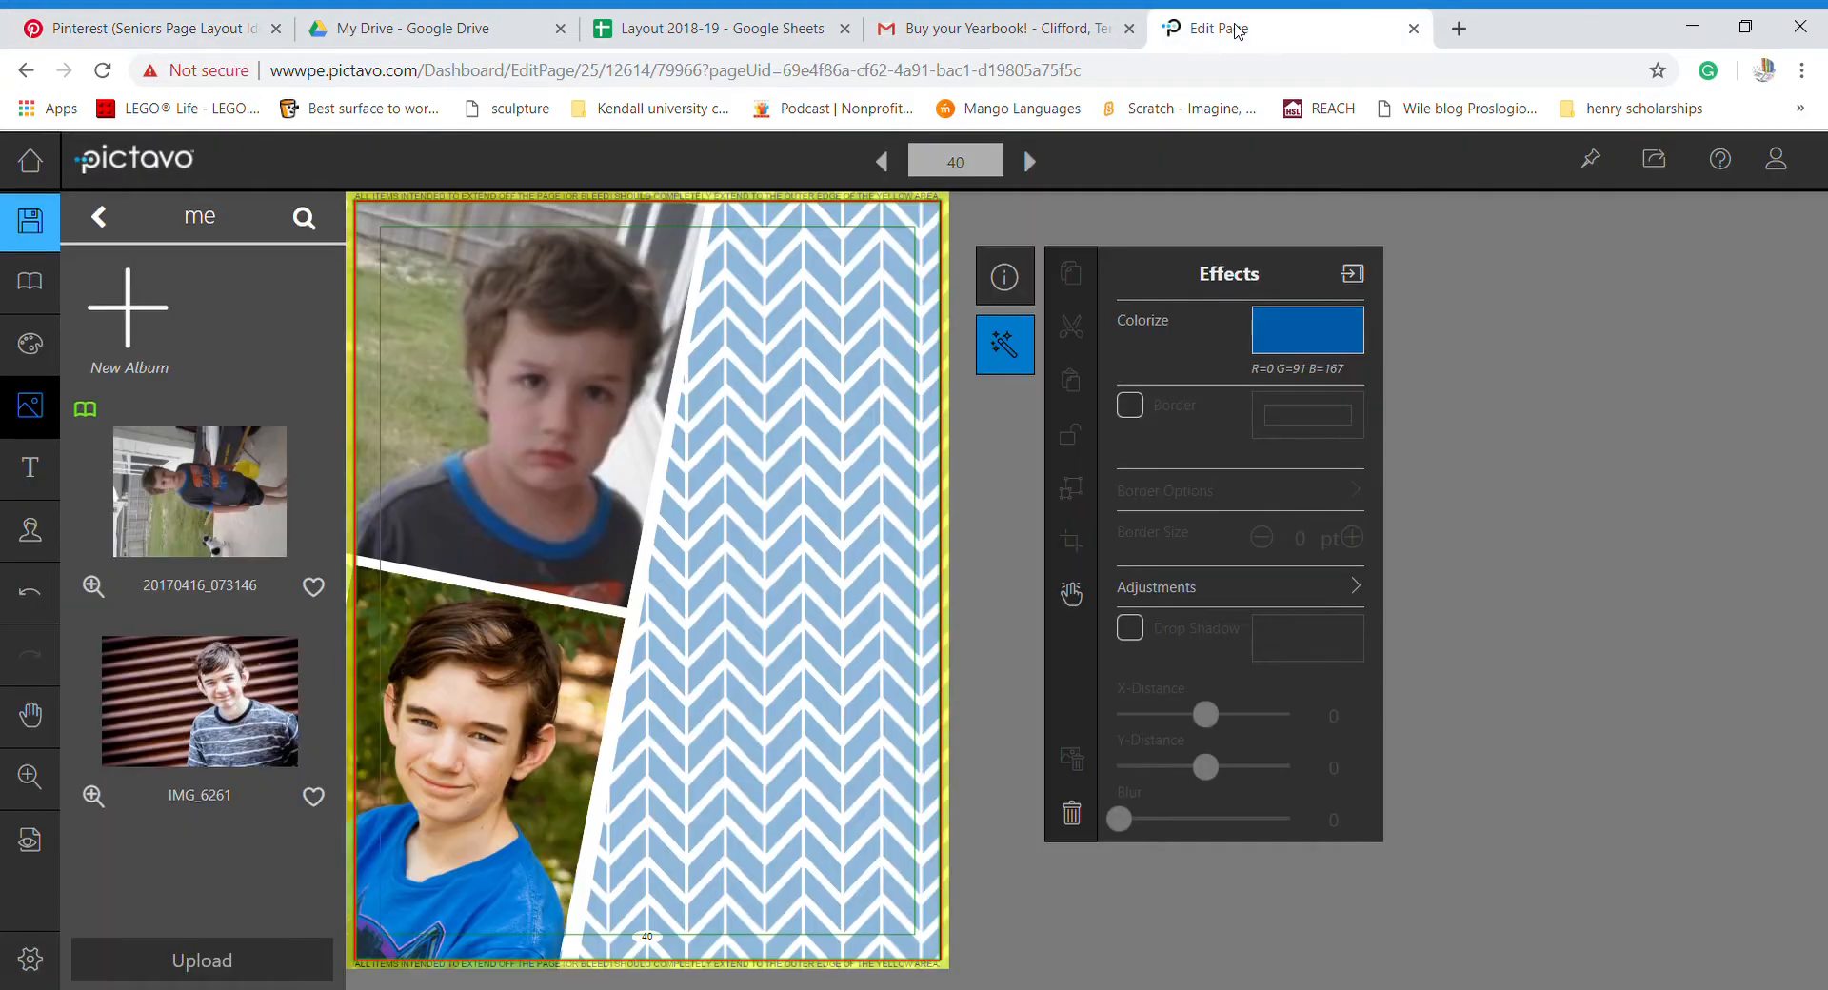
# - Place a Square photo box from Art > Photo Boxes onto the chevron background
pyautogui.click(36, 352)
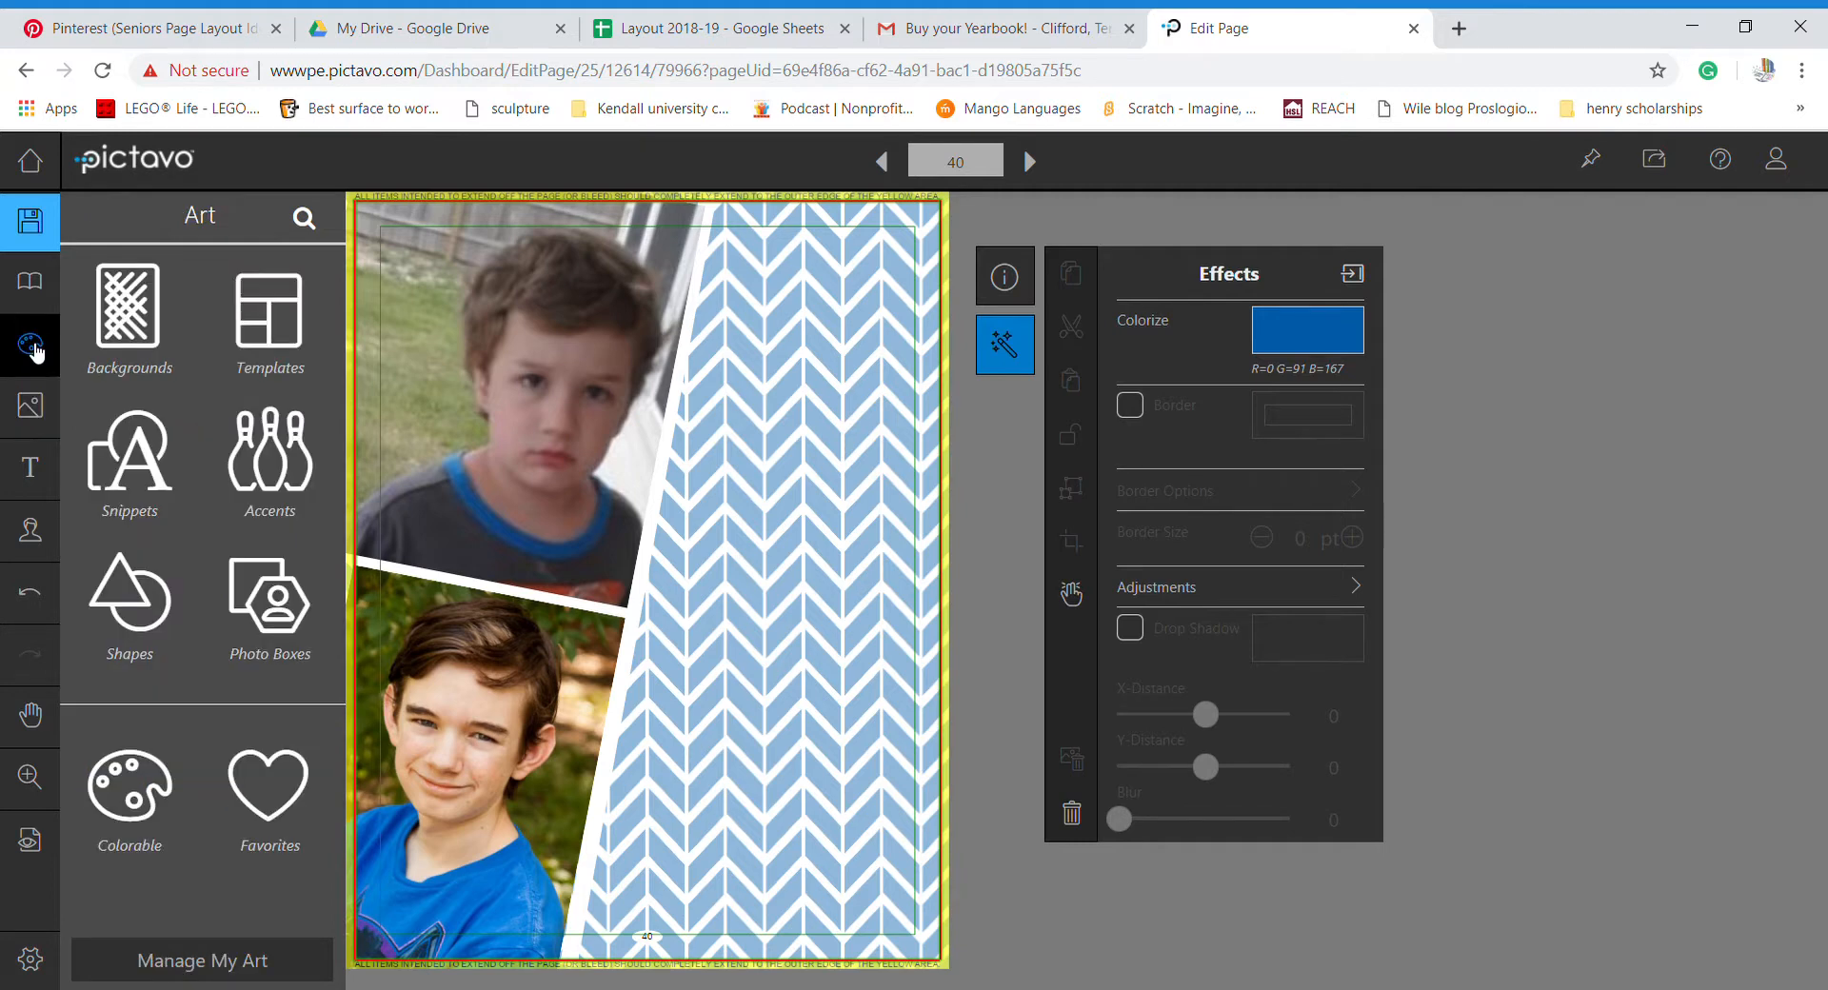
pyautogui.click(284, 590)
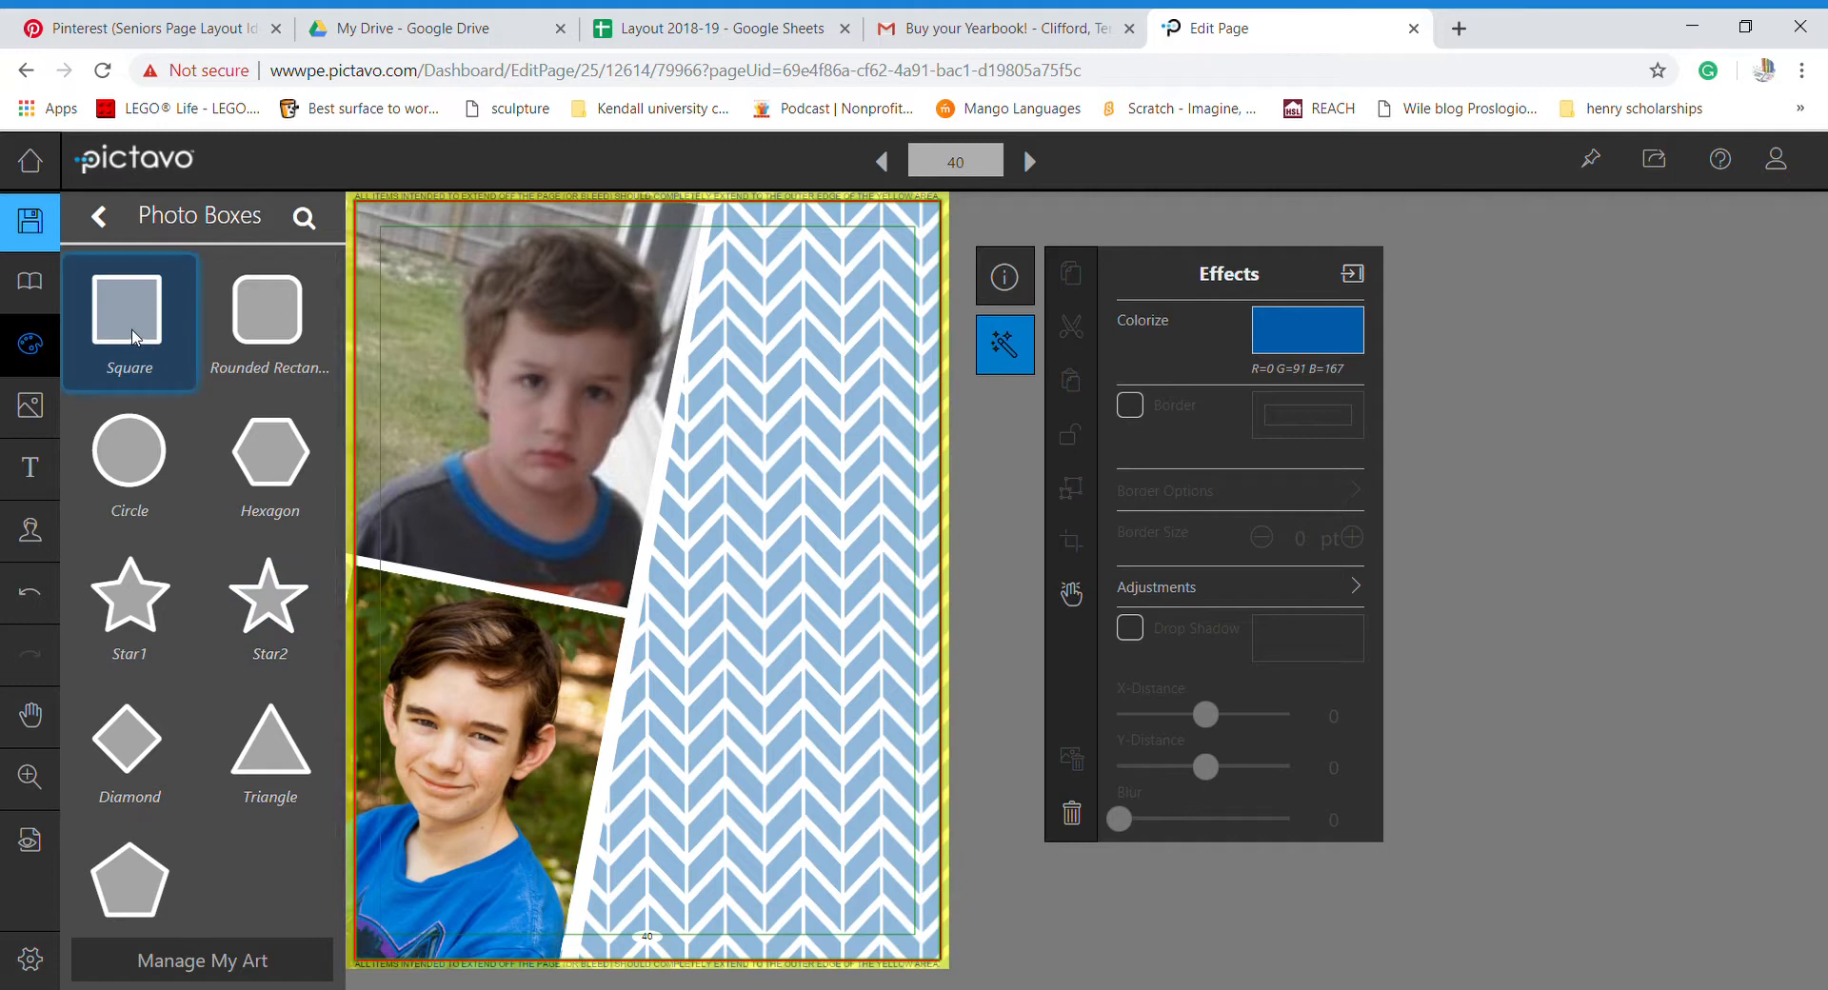
pyautogui.moveTo(134, 338); pyautogui.dragTo(745, 696)
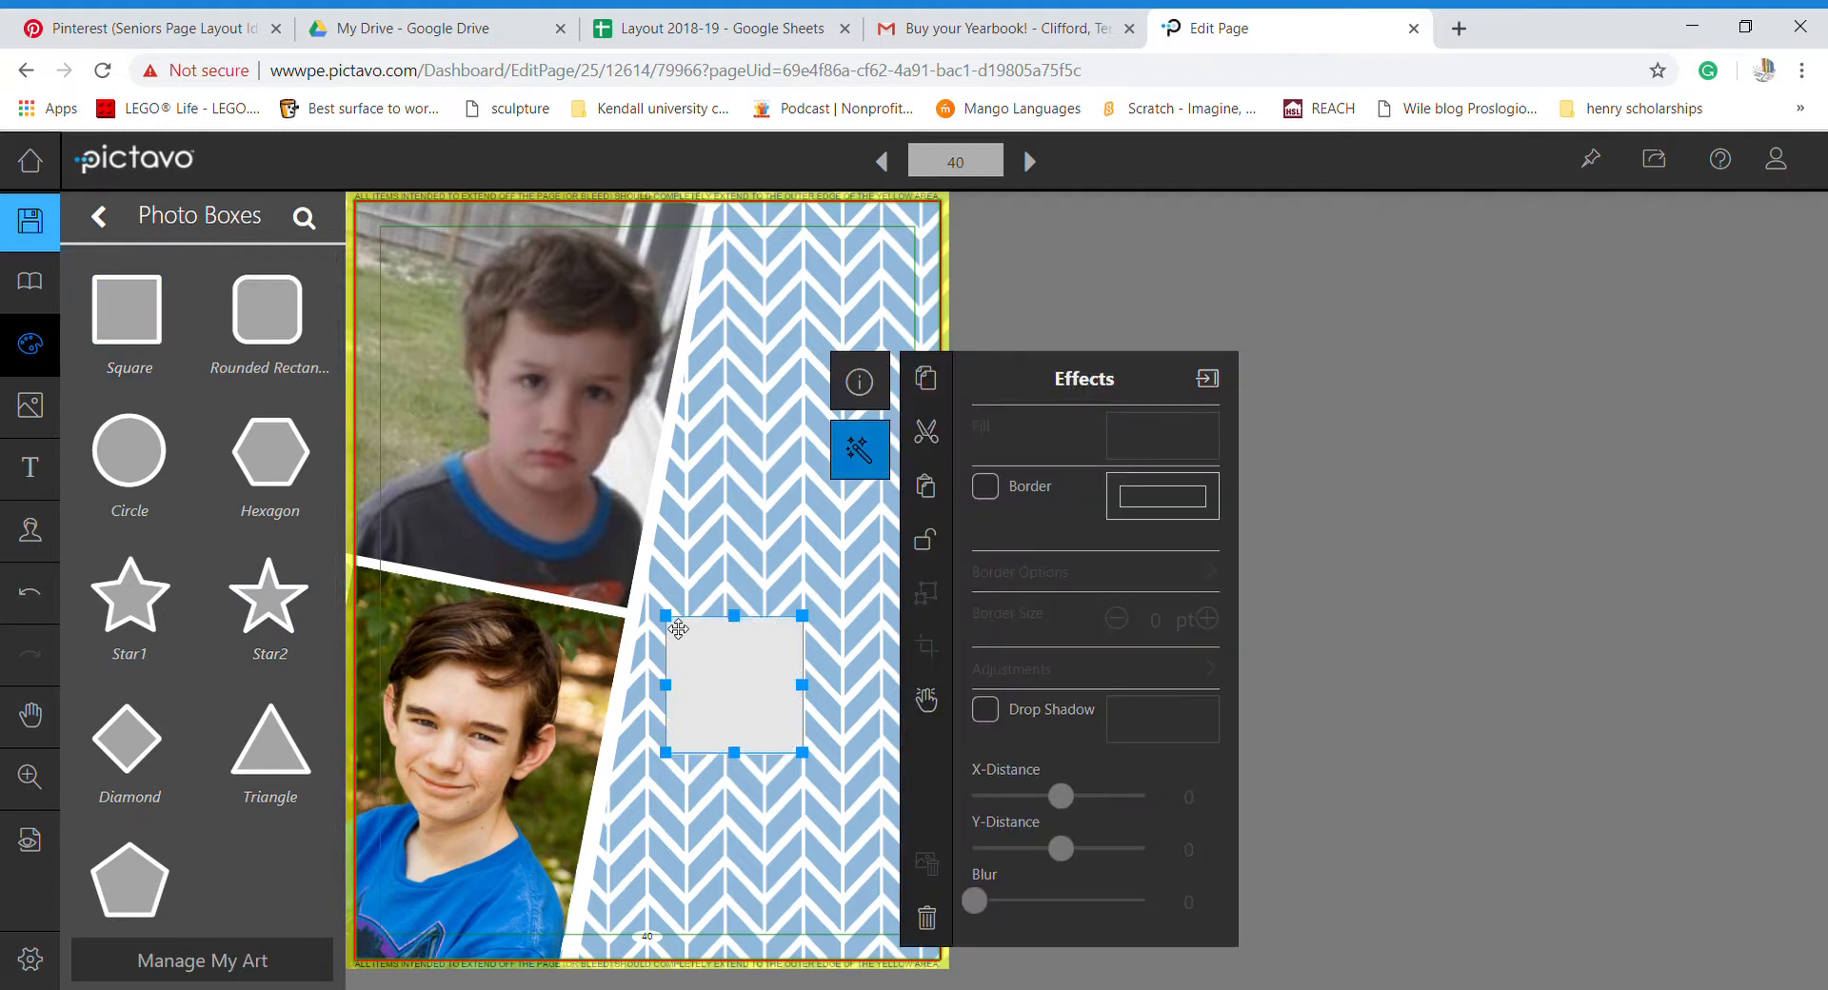
# - Give the photo box a white 11 pt border
pyautogui.click(986, 486)
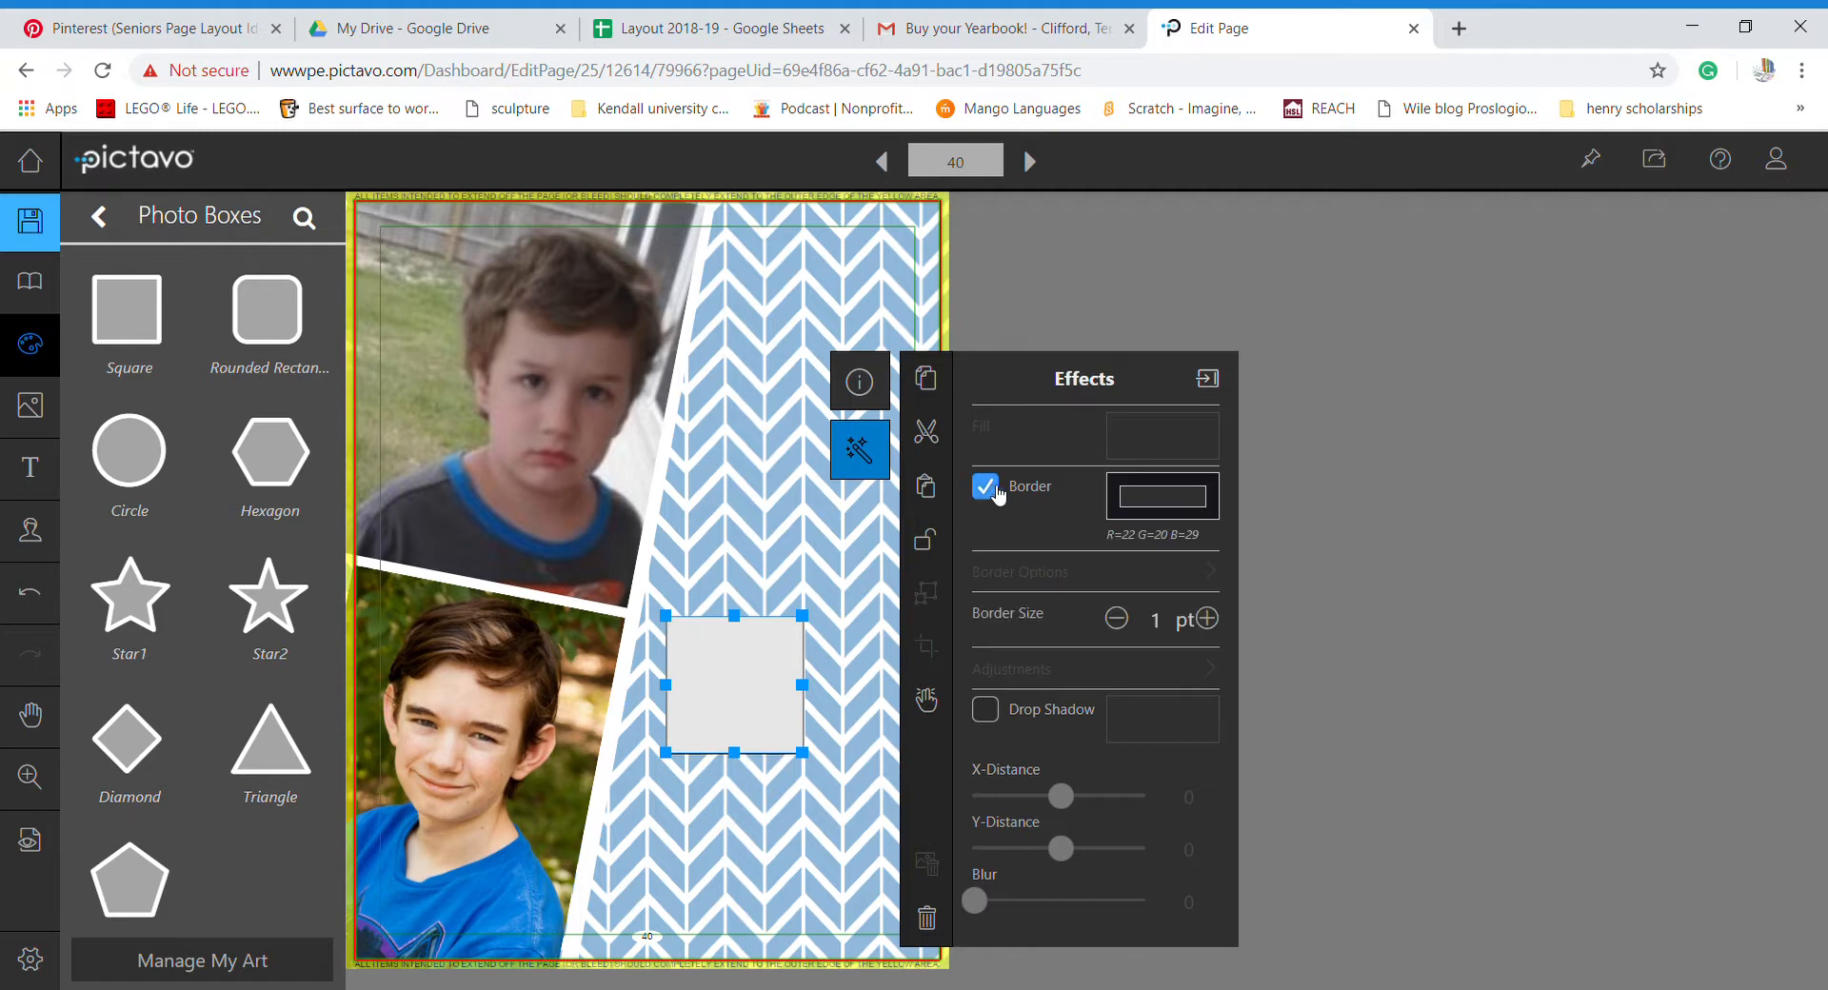
pyautogui.click(1120, 504)
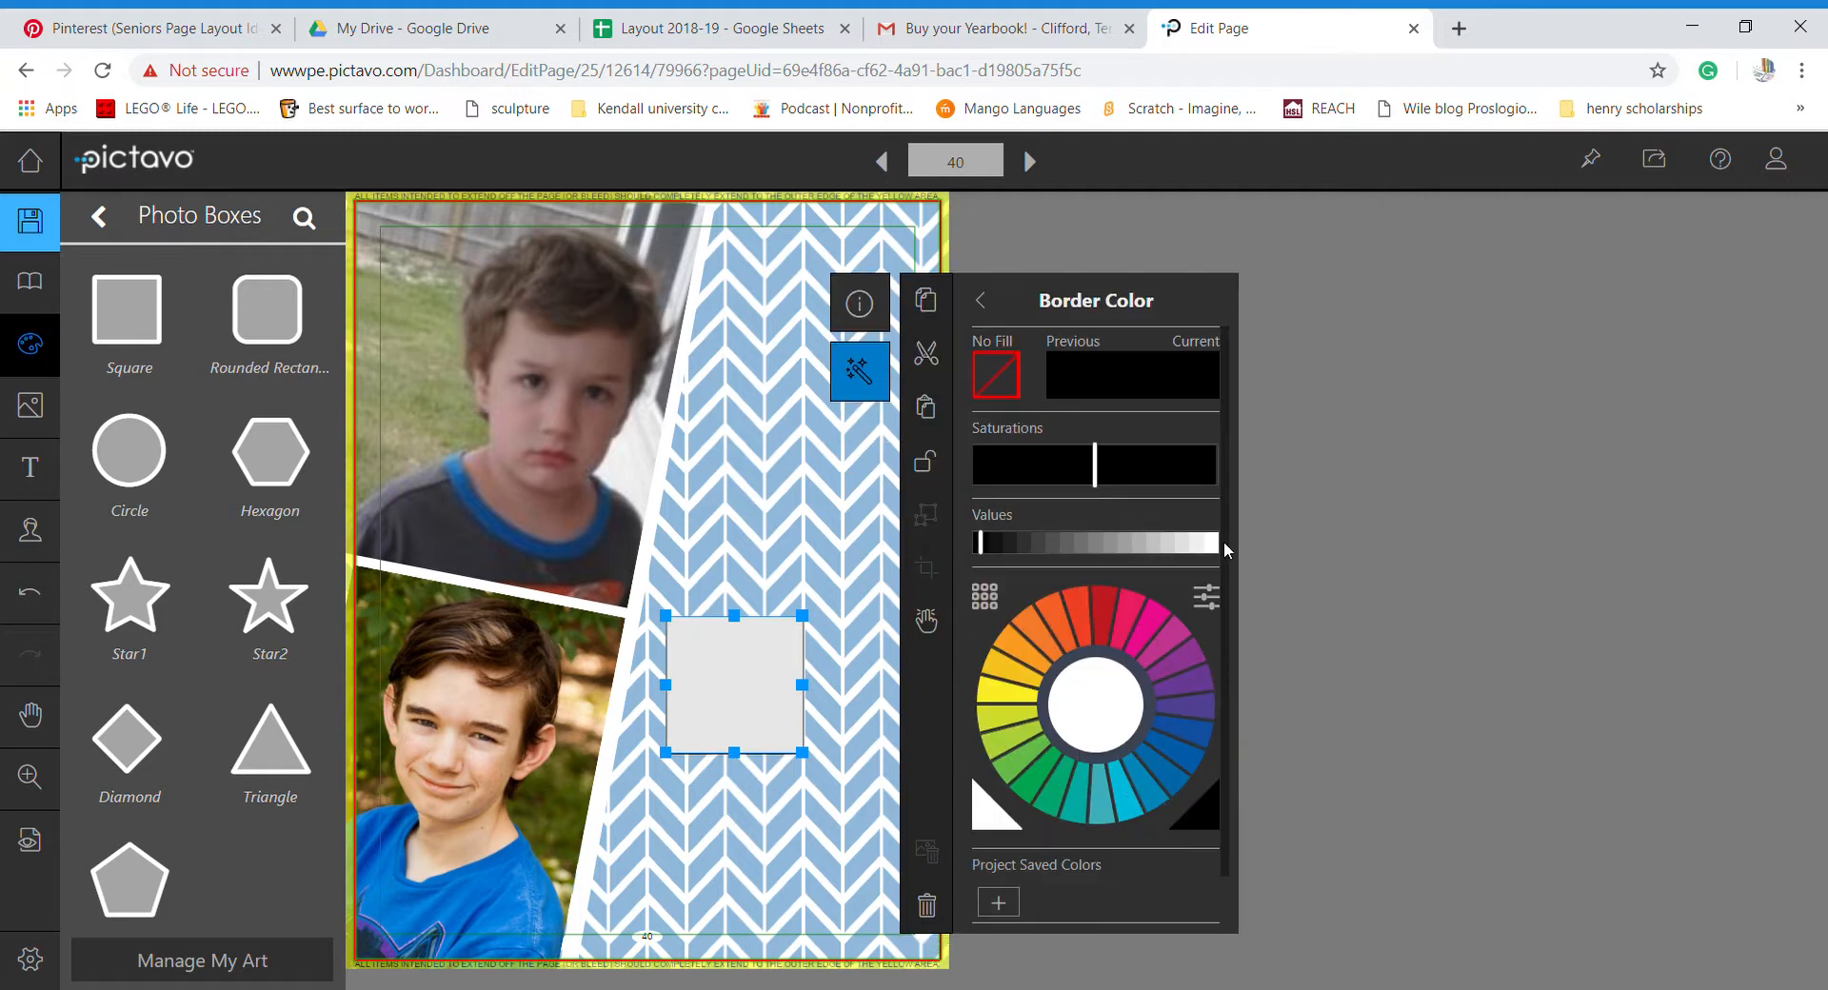
pyautogui.click(1215, 545)
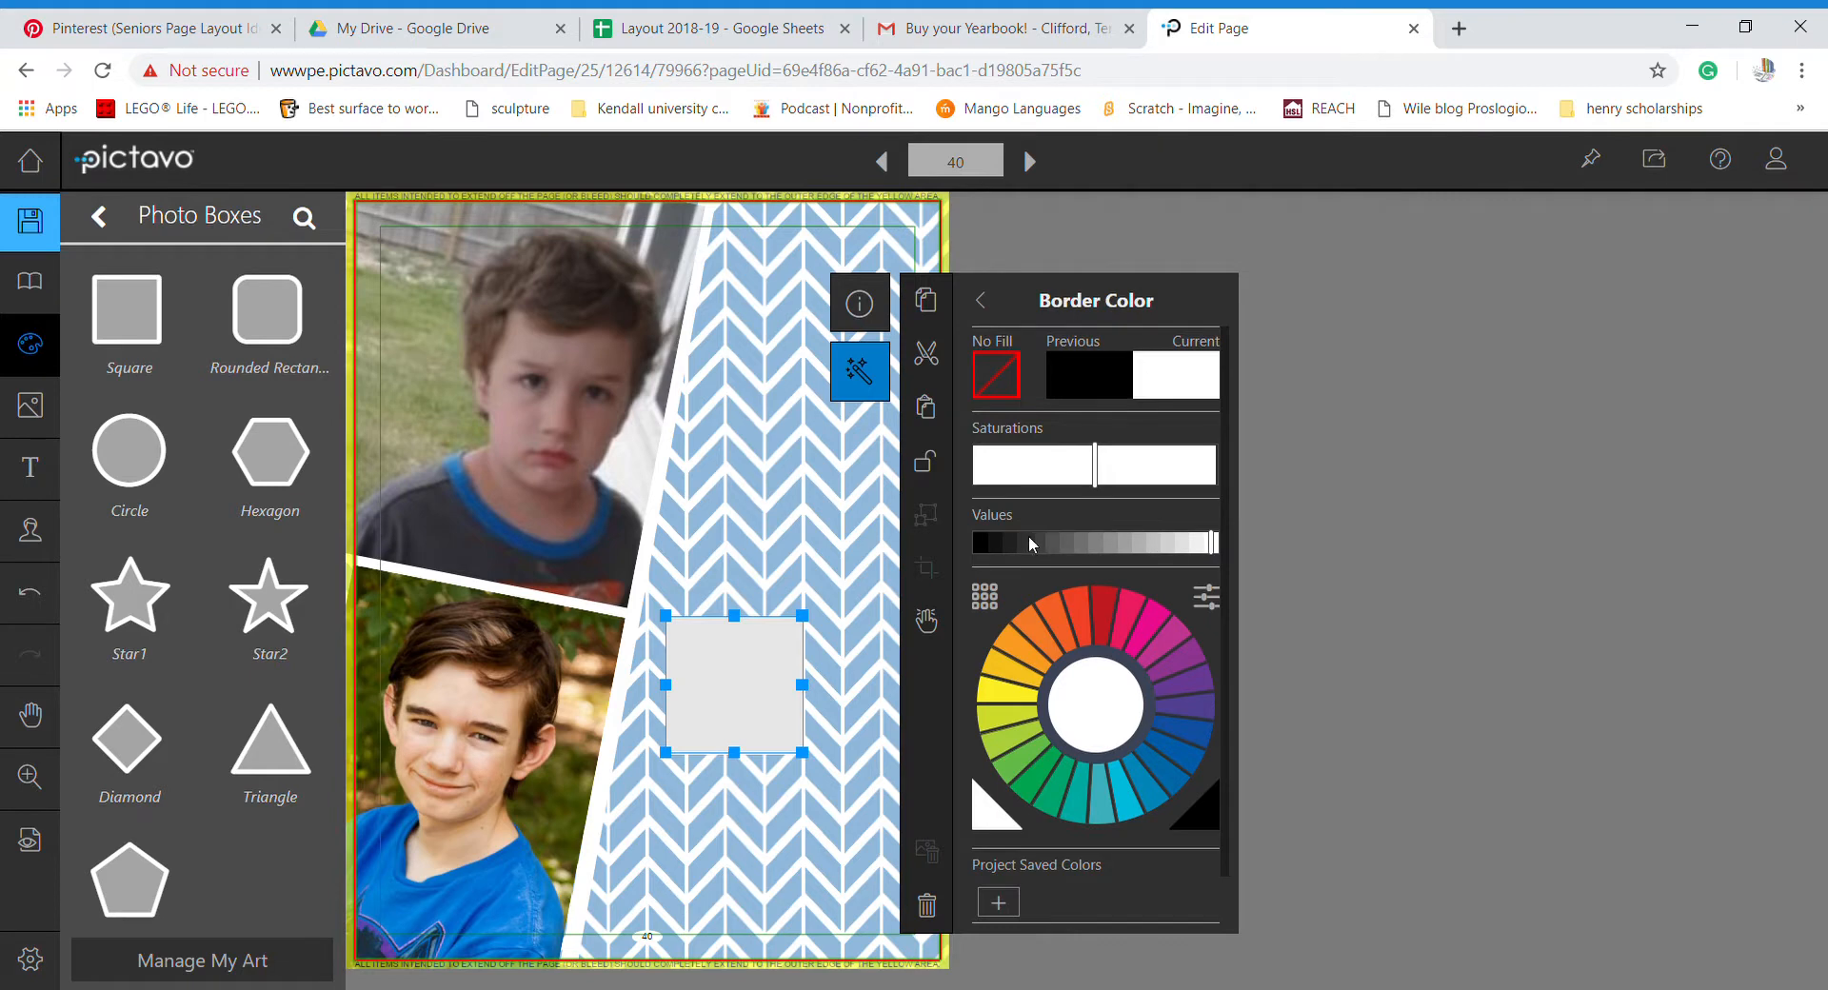
pyautogui.click(861, 303)
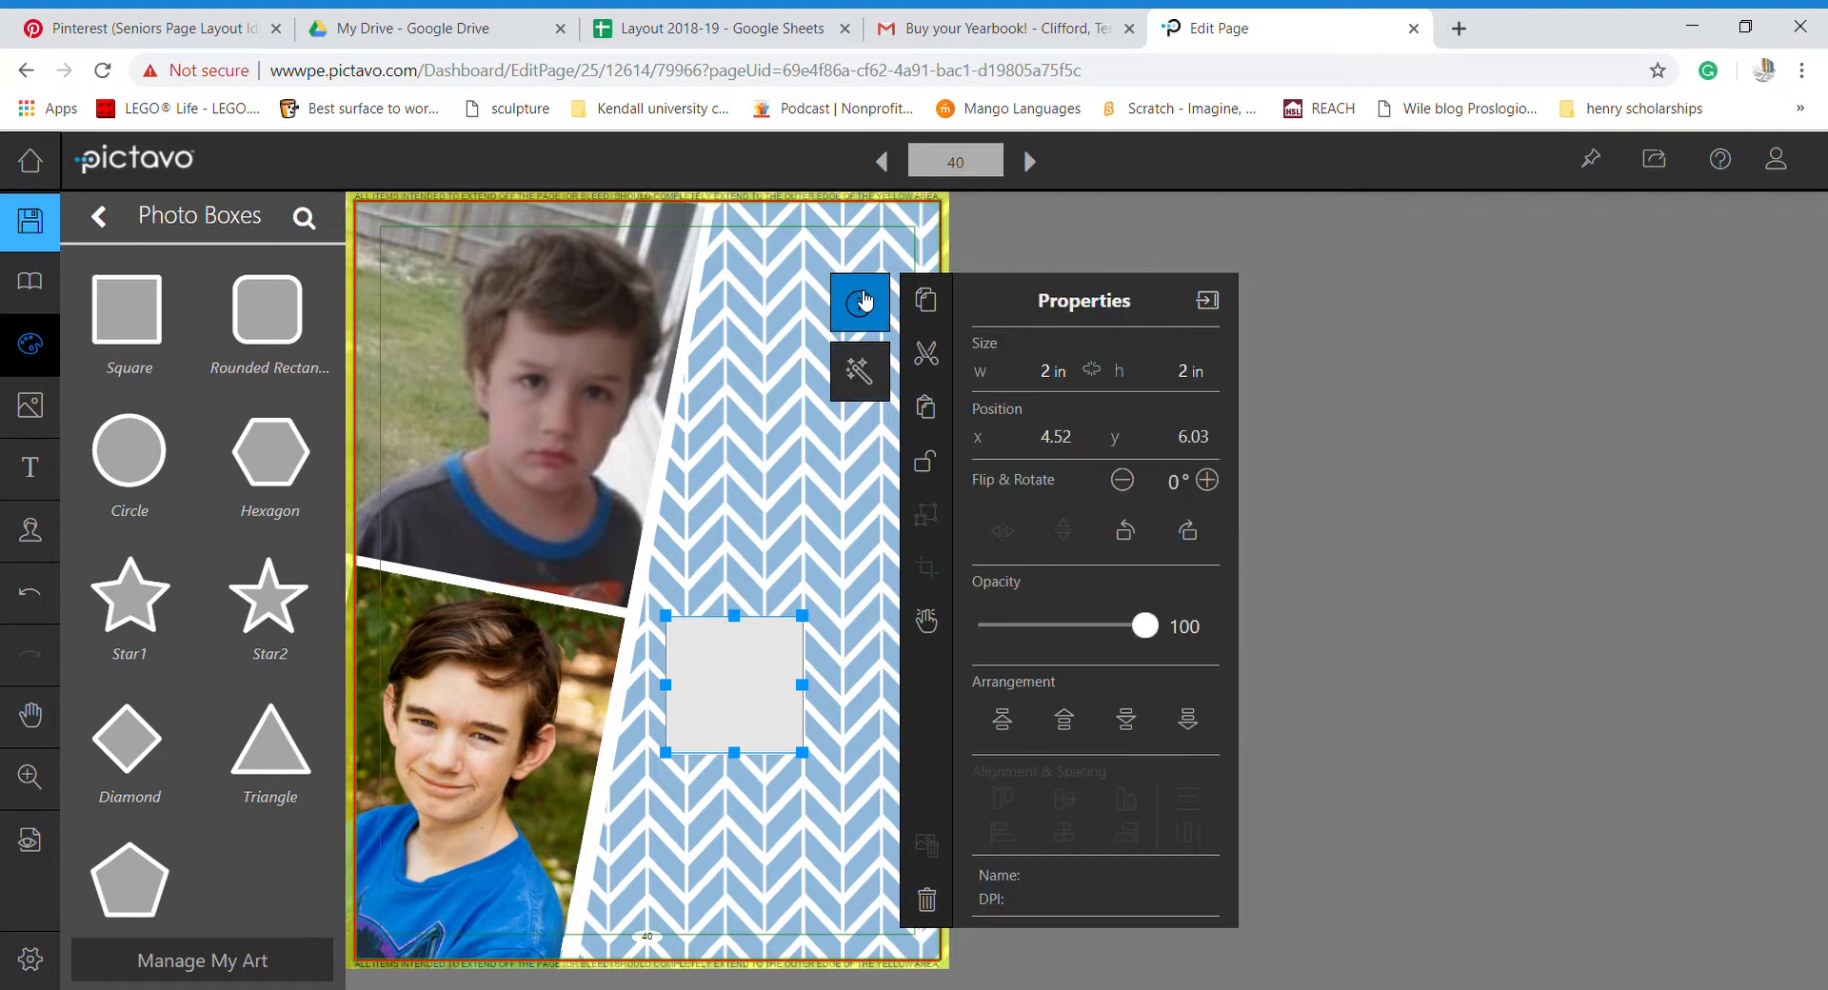
pyautogui.click(860, 372)
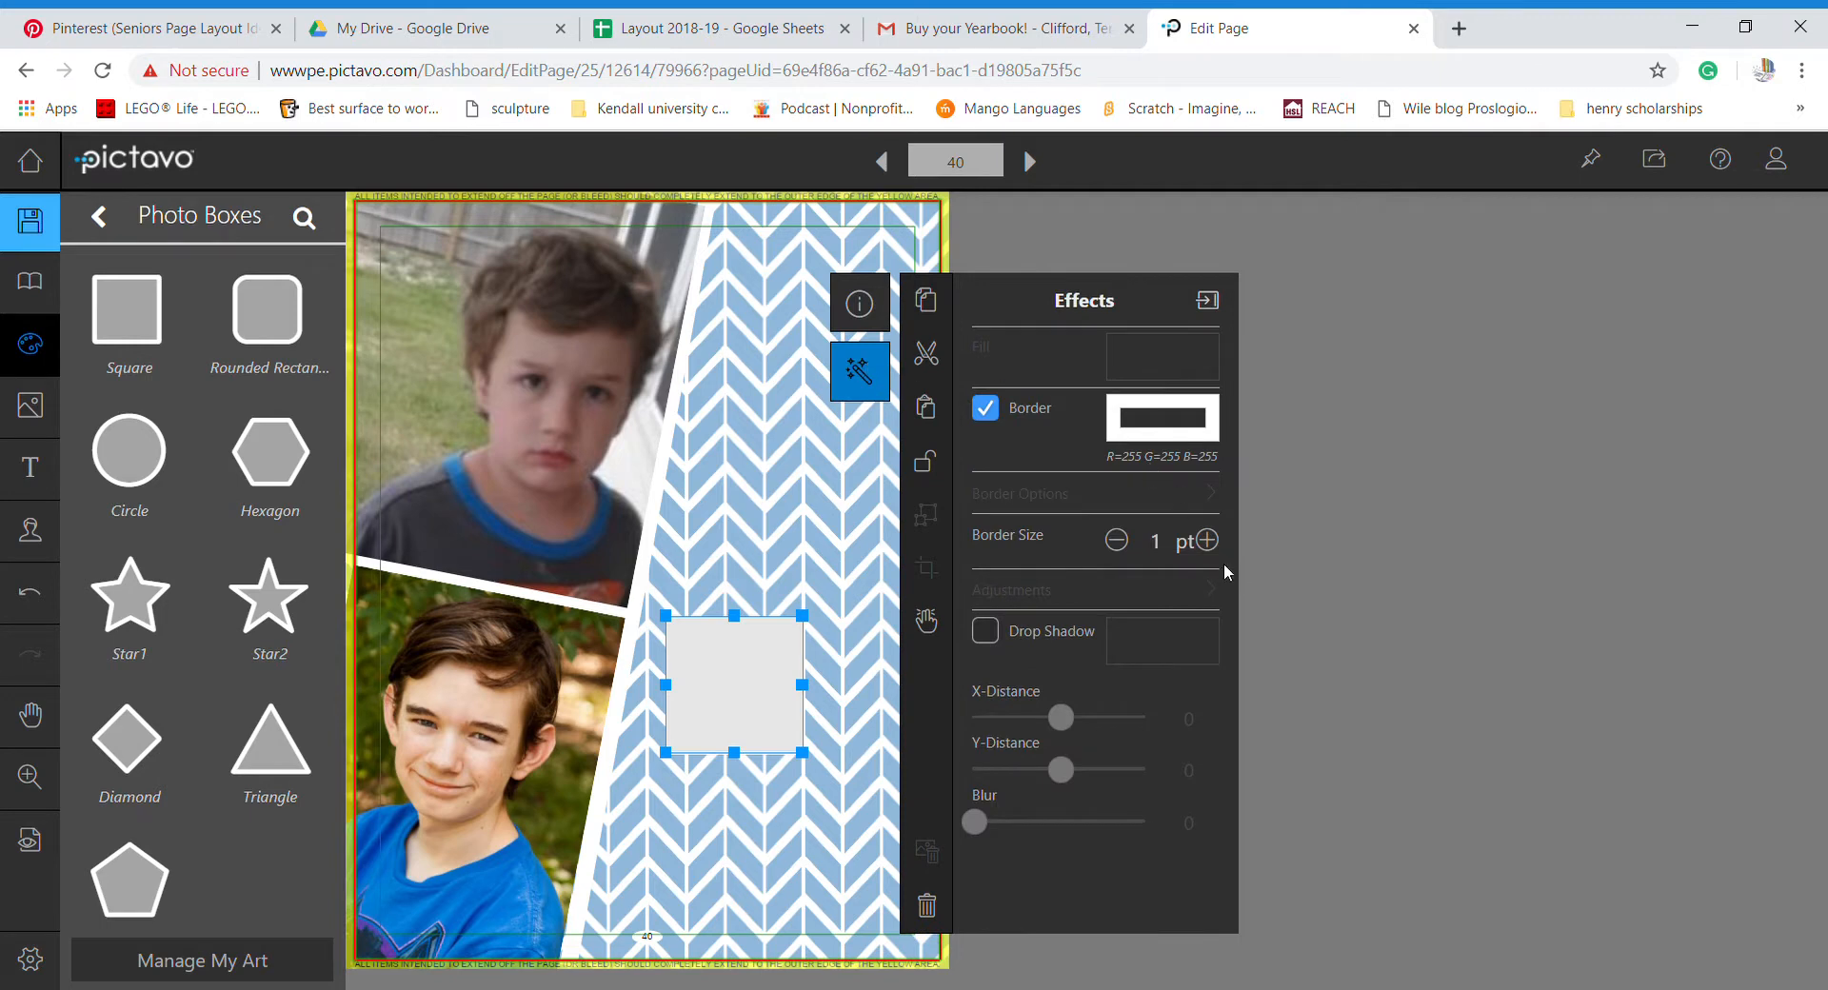
pyautogui.click(1209, 540)
pyautogui.click(1209, 540)
pyautogui.click(1207, 540)
pyautogui.click(1207, 540)
pyautogui.click(1208, 540)
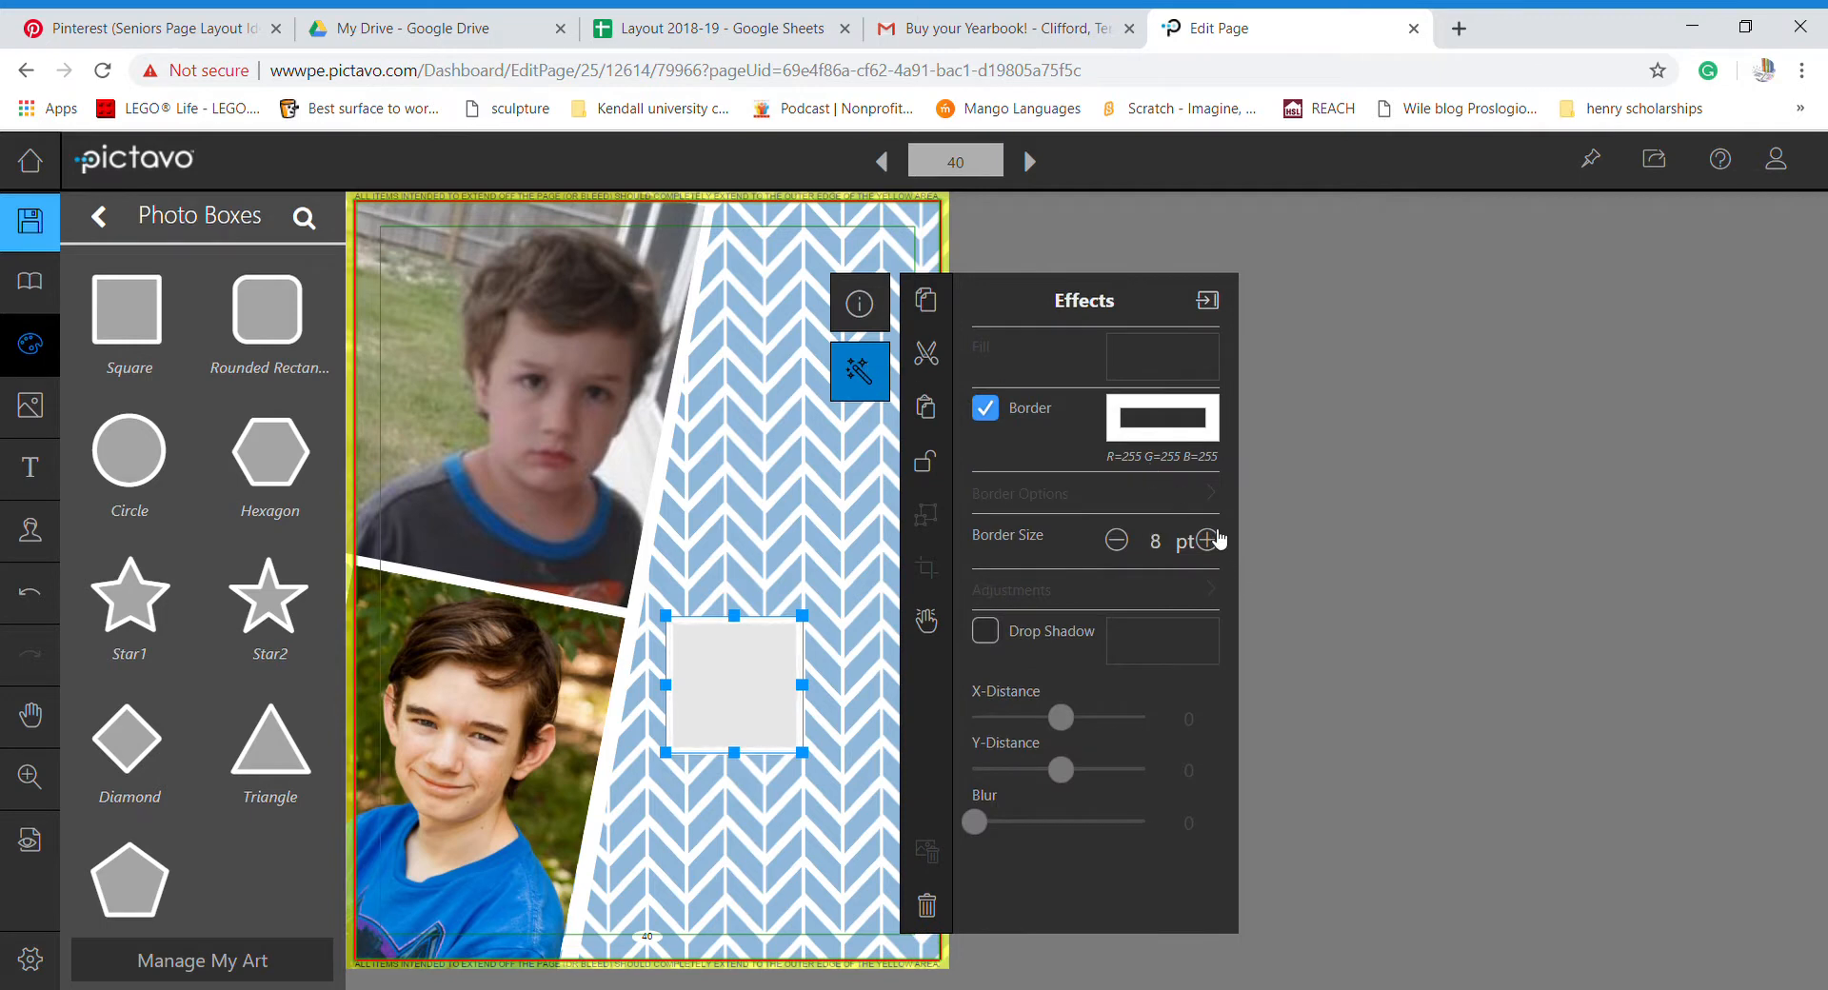
pyautogui.click(1207, 540)
pyautogui.click(1207, 540)
pyautogui.click(1207, 540)
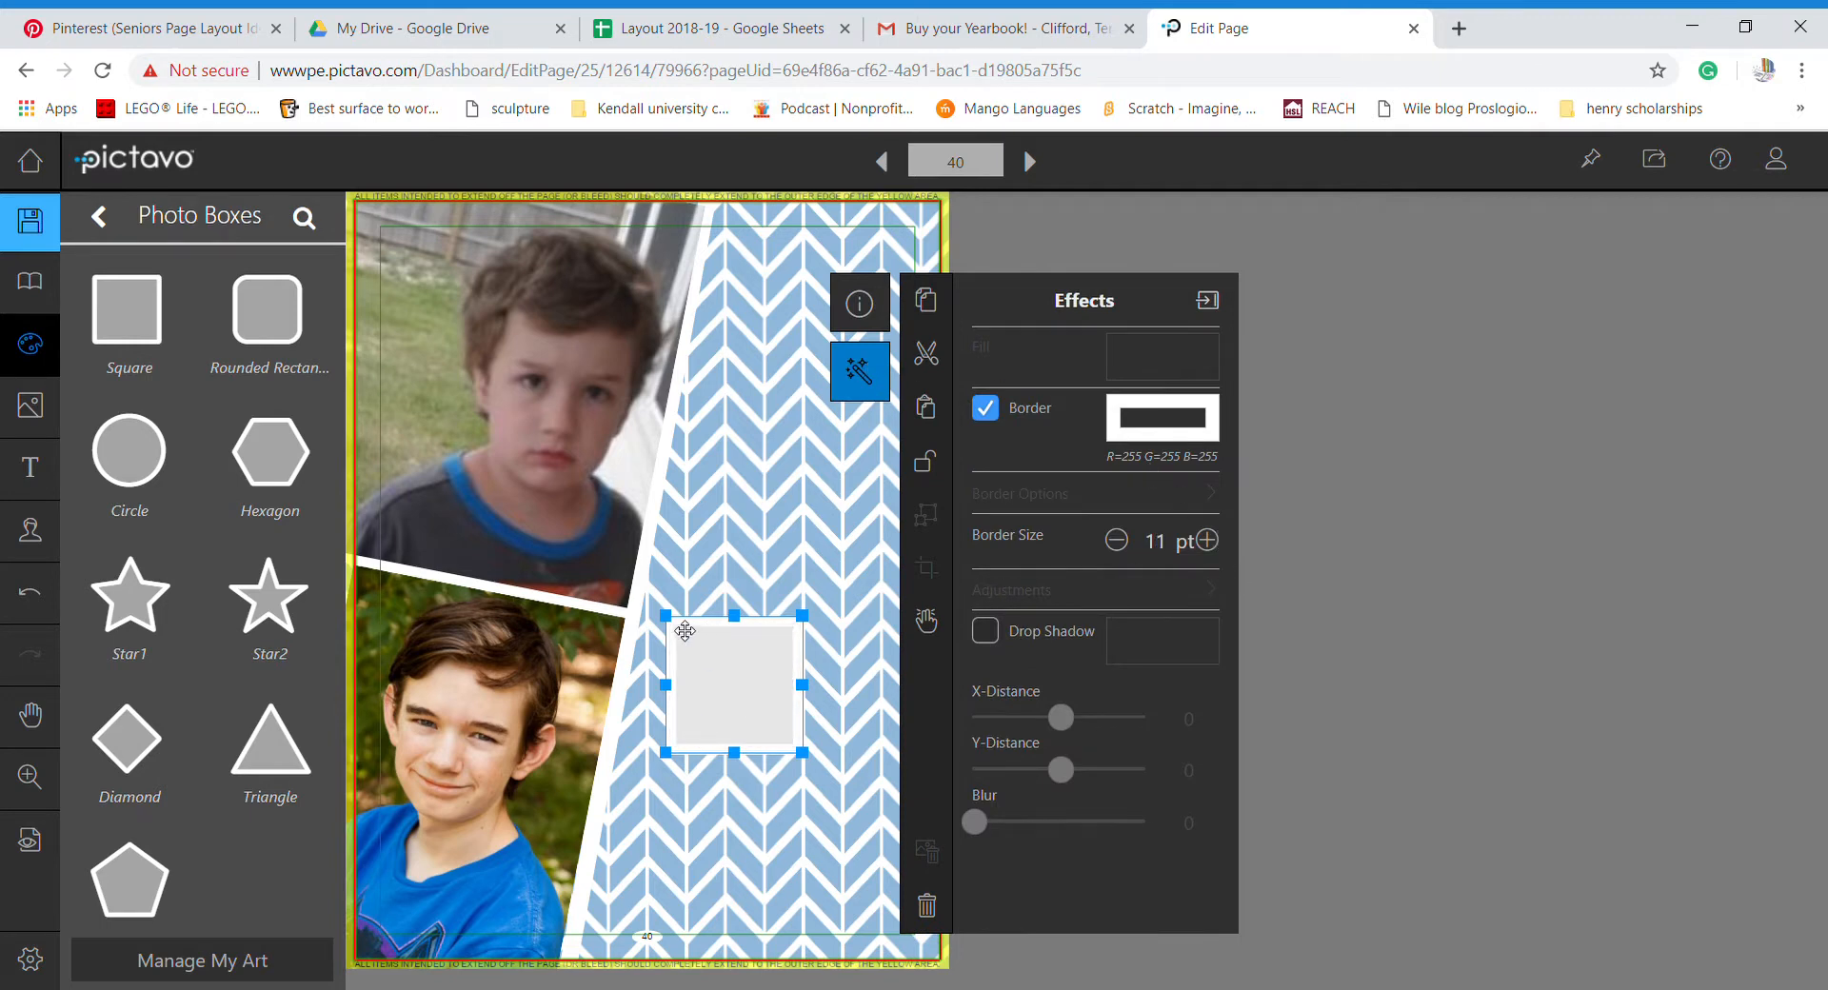
# - Enlarge the photo box into a tall rectangle using its corner handles
pyautogui.moveTo(673, 619); pyautogui.dragTo(619, 520)
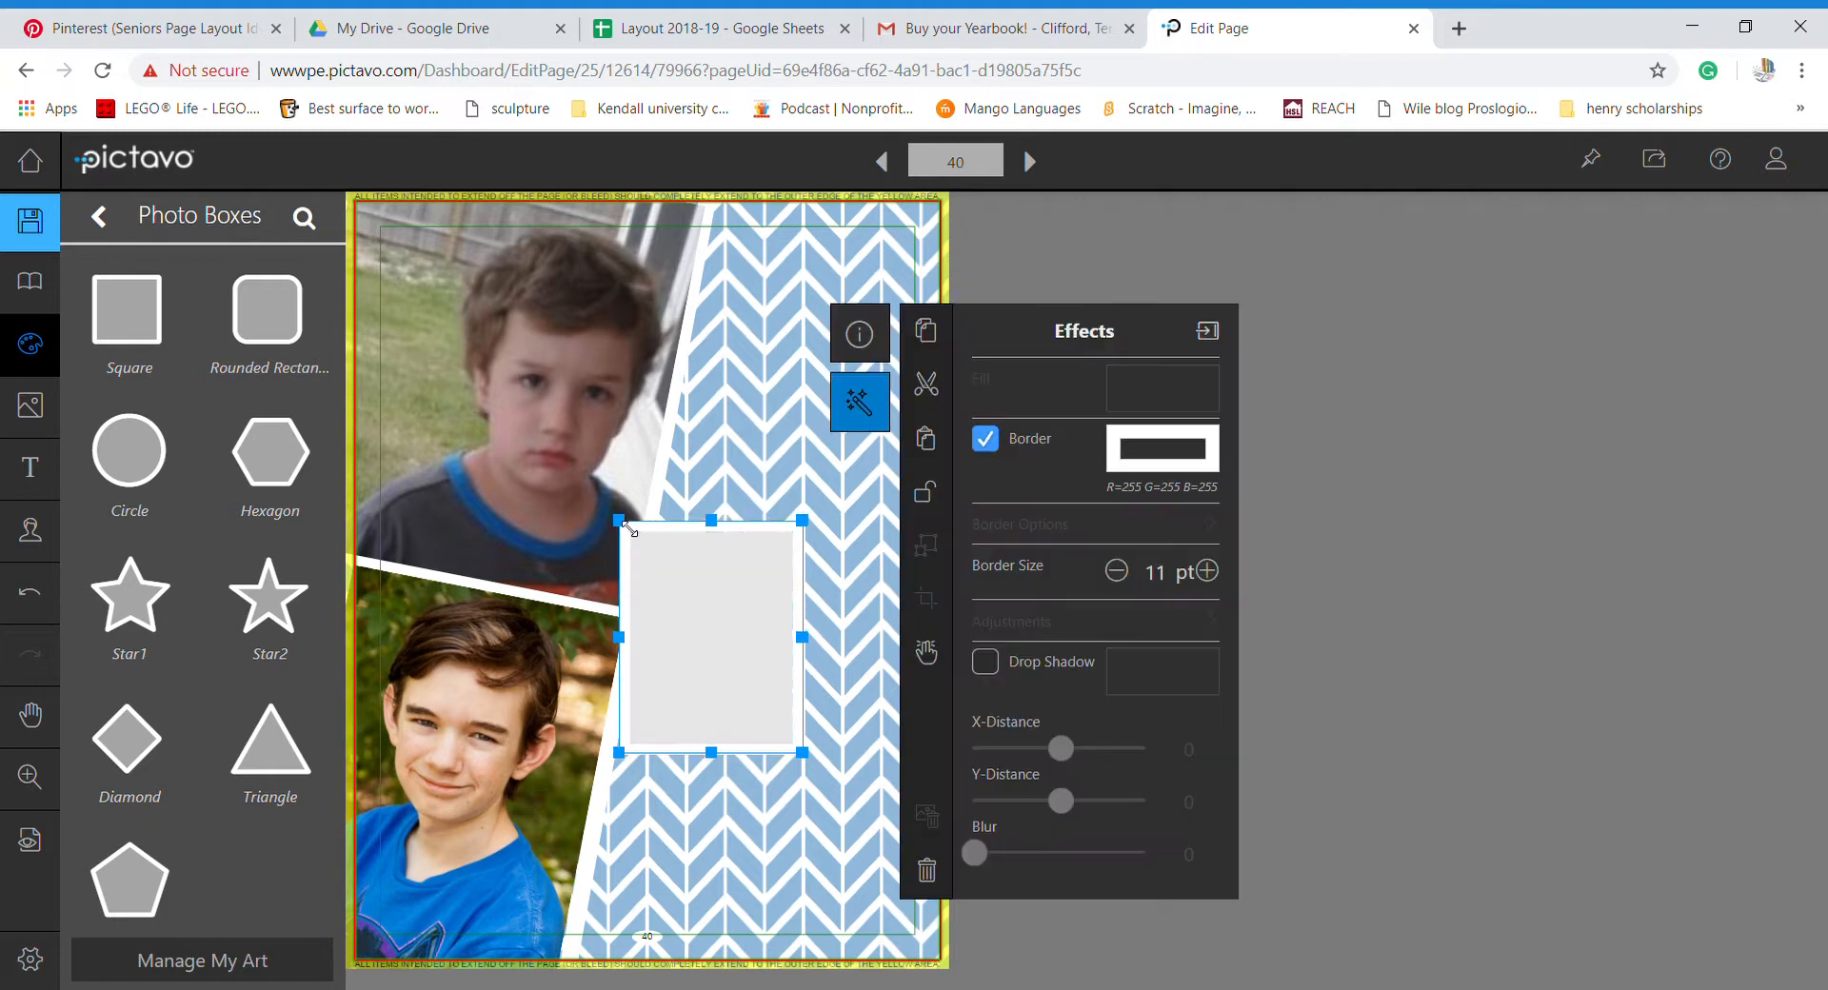
pyautogui.click(752, 650)
pyautogui.moveTo(804, 755); pyautogui.dragTo(828, 784)
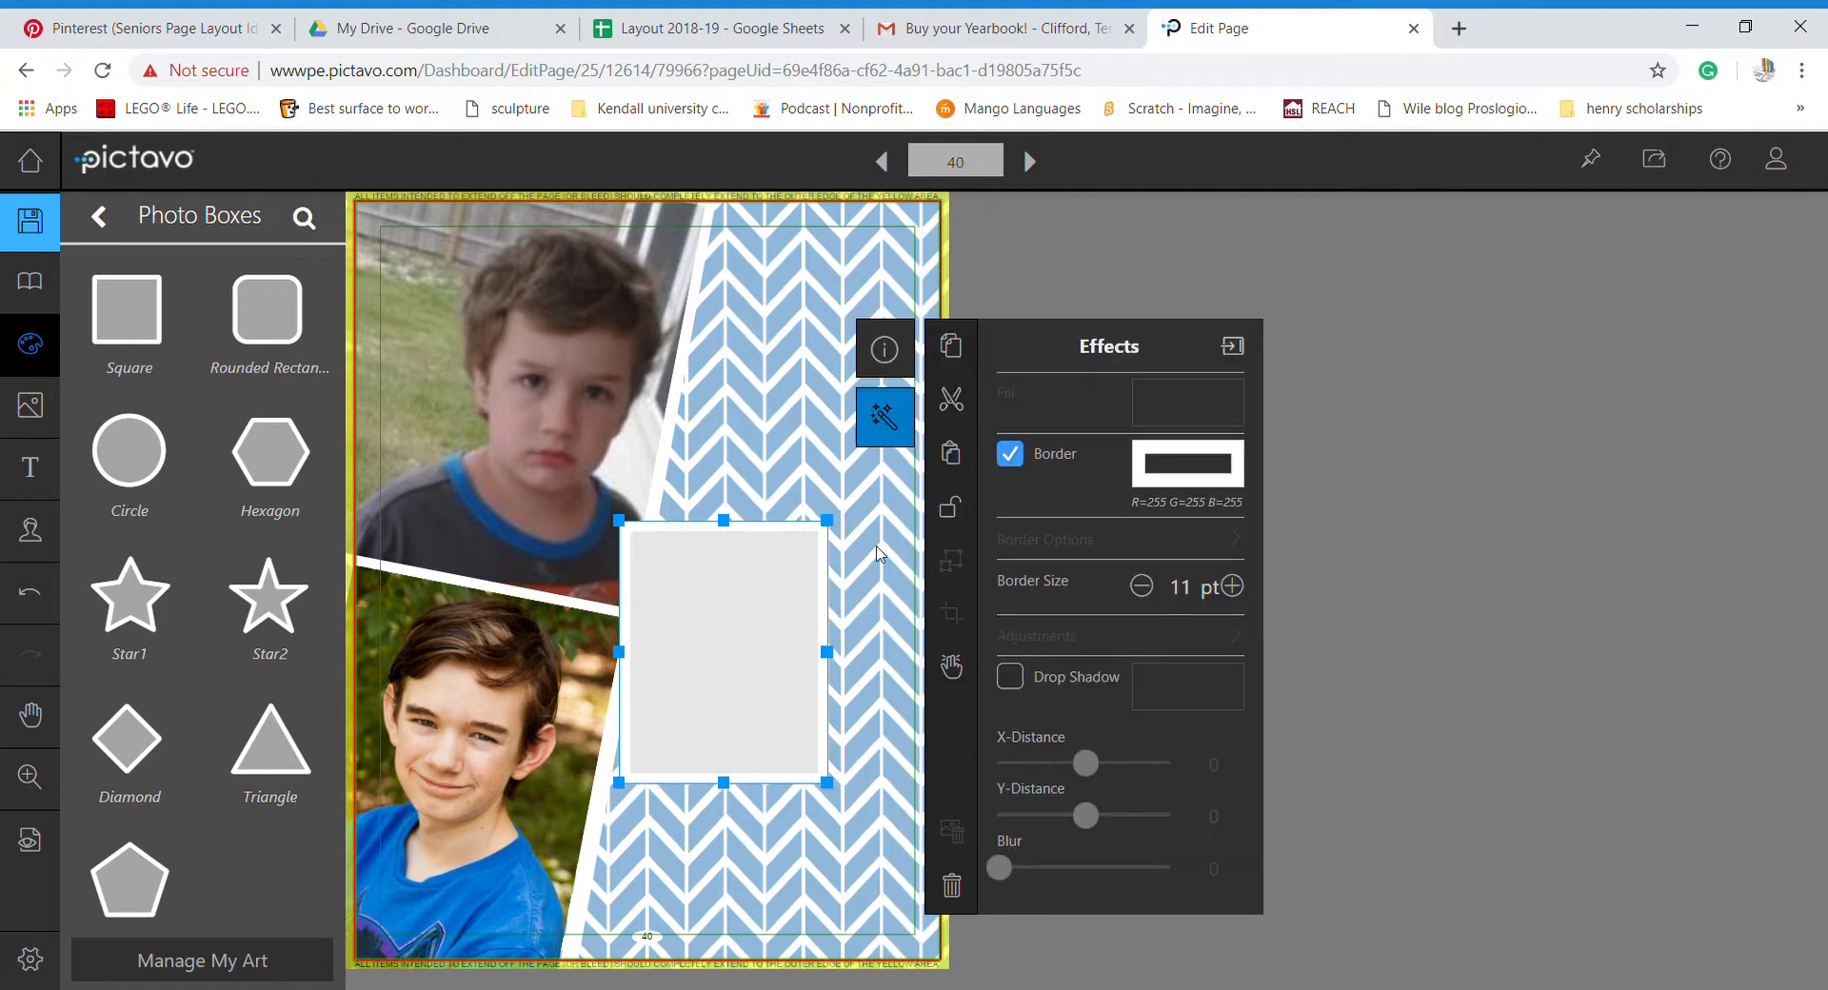
# - Rotate the white-bordered photo box to -8° and nudge it up between the two boys' photos
pyautogui.click(893, 365)
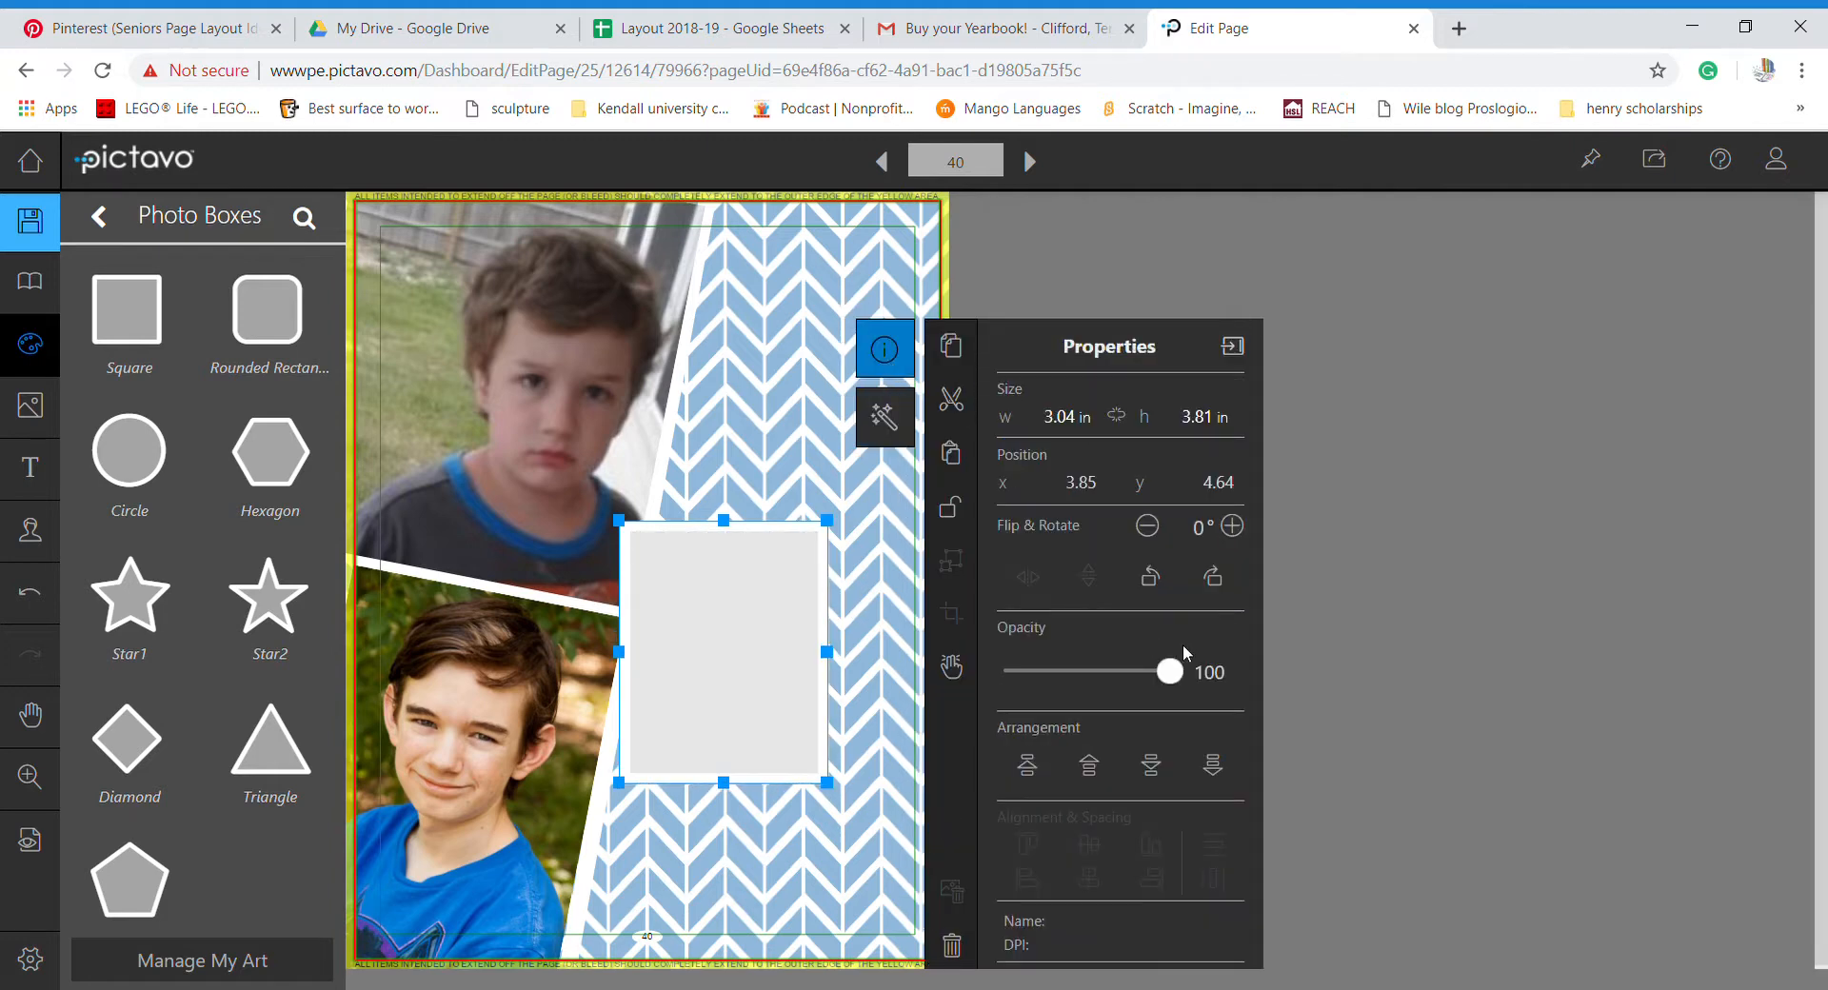
pyautogui.click(1232, 527)
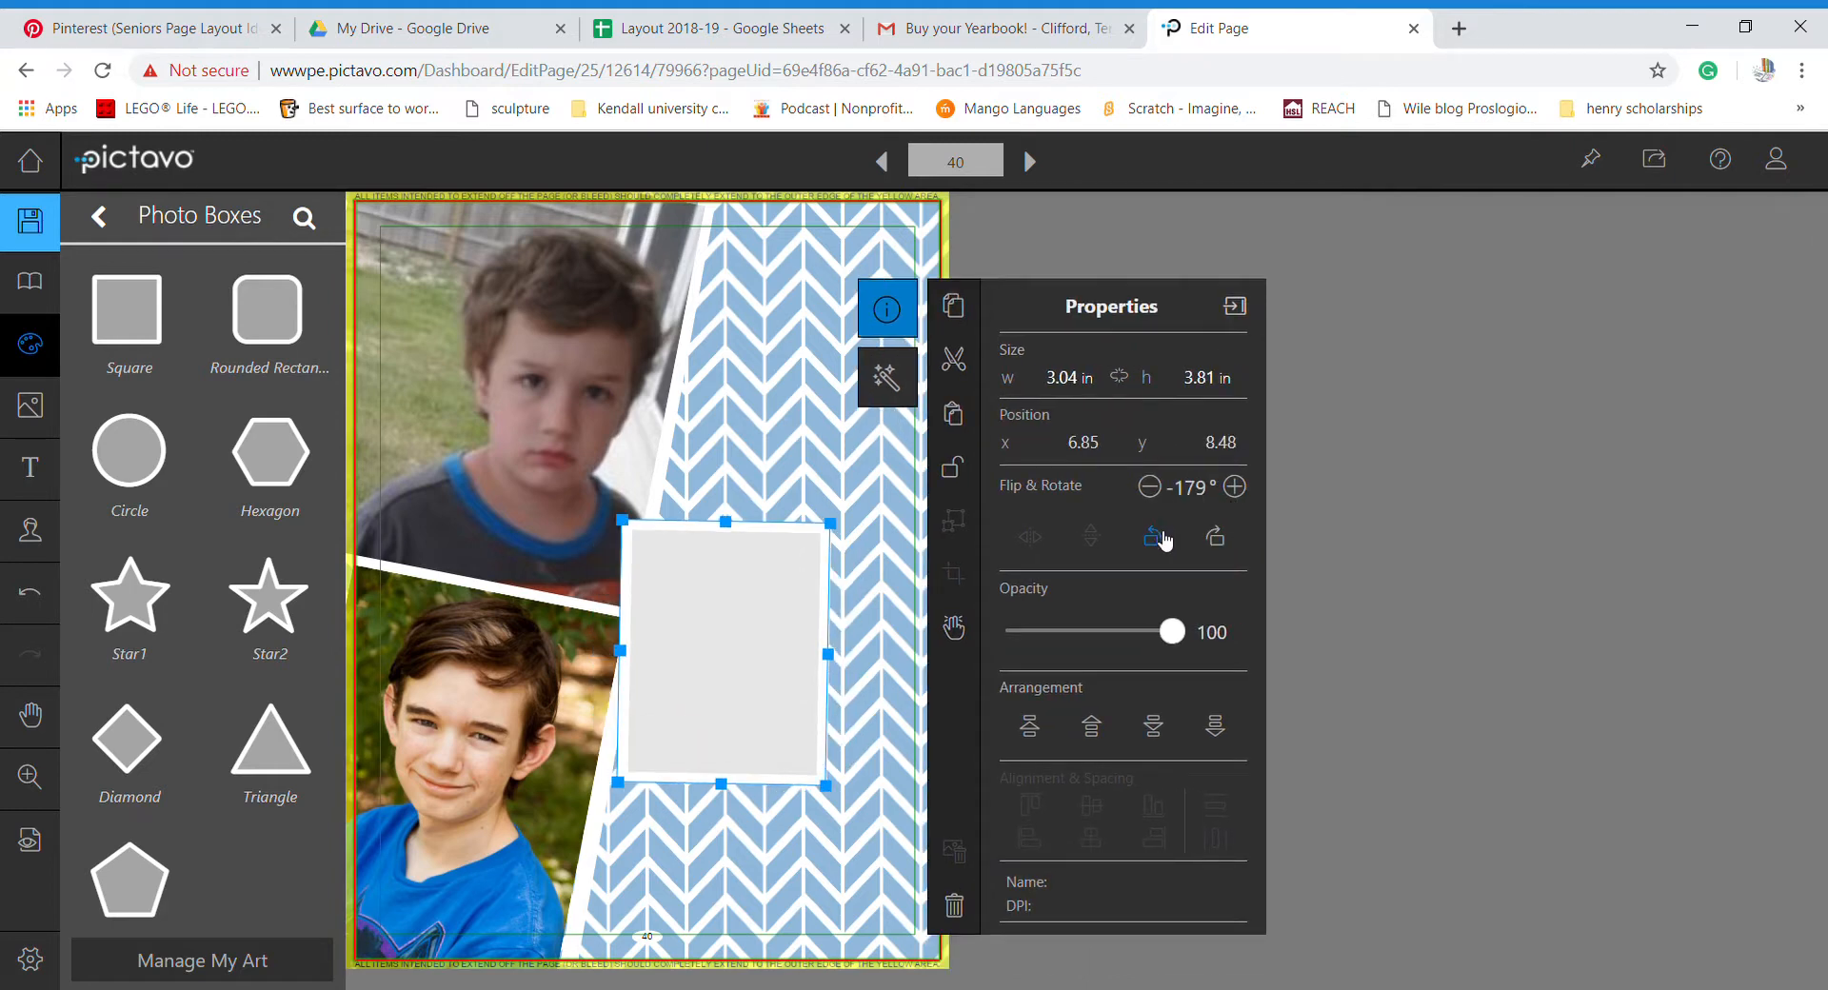
pyautogui.click(1163, 539)
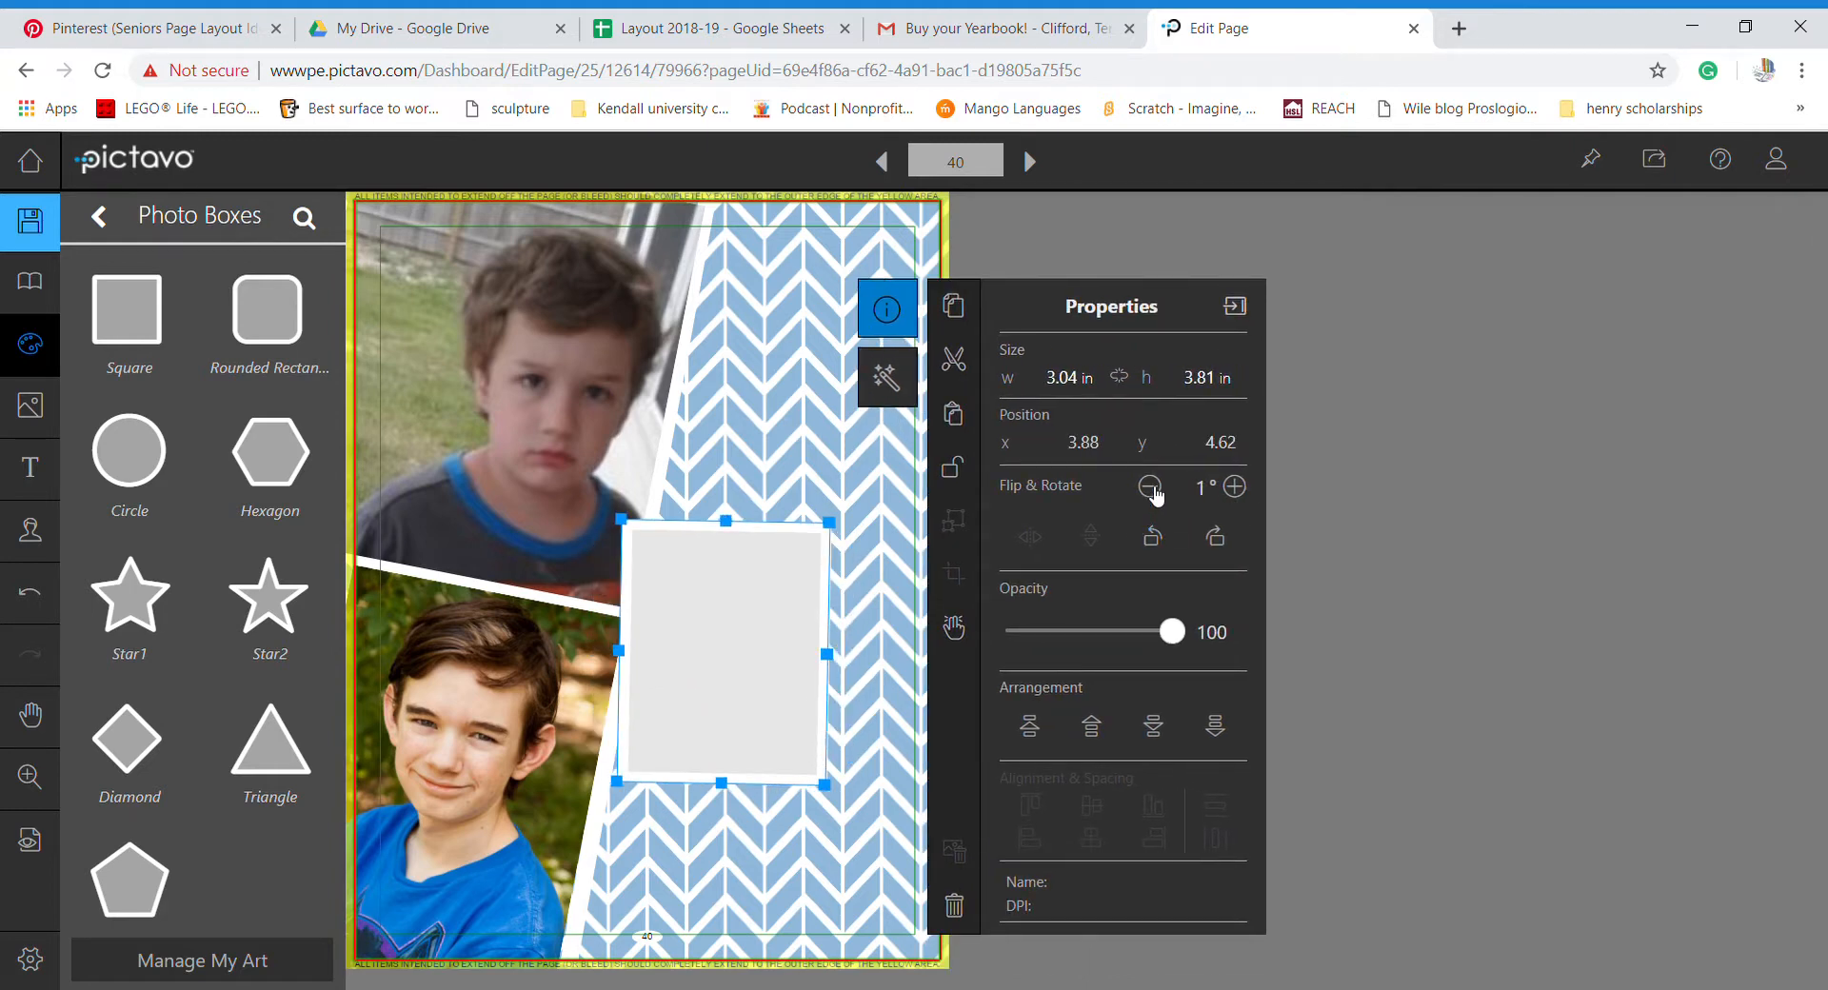
pyautogui.click(1236, 487)
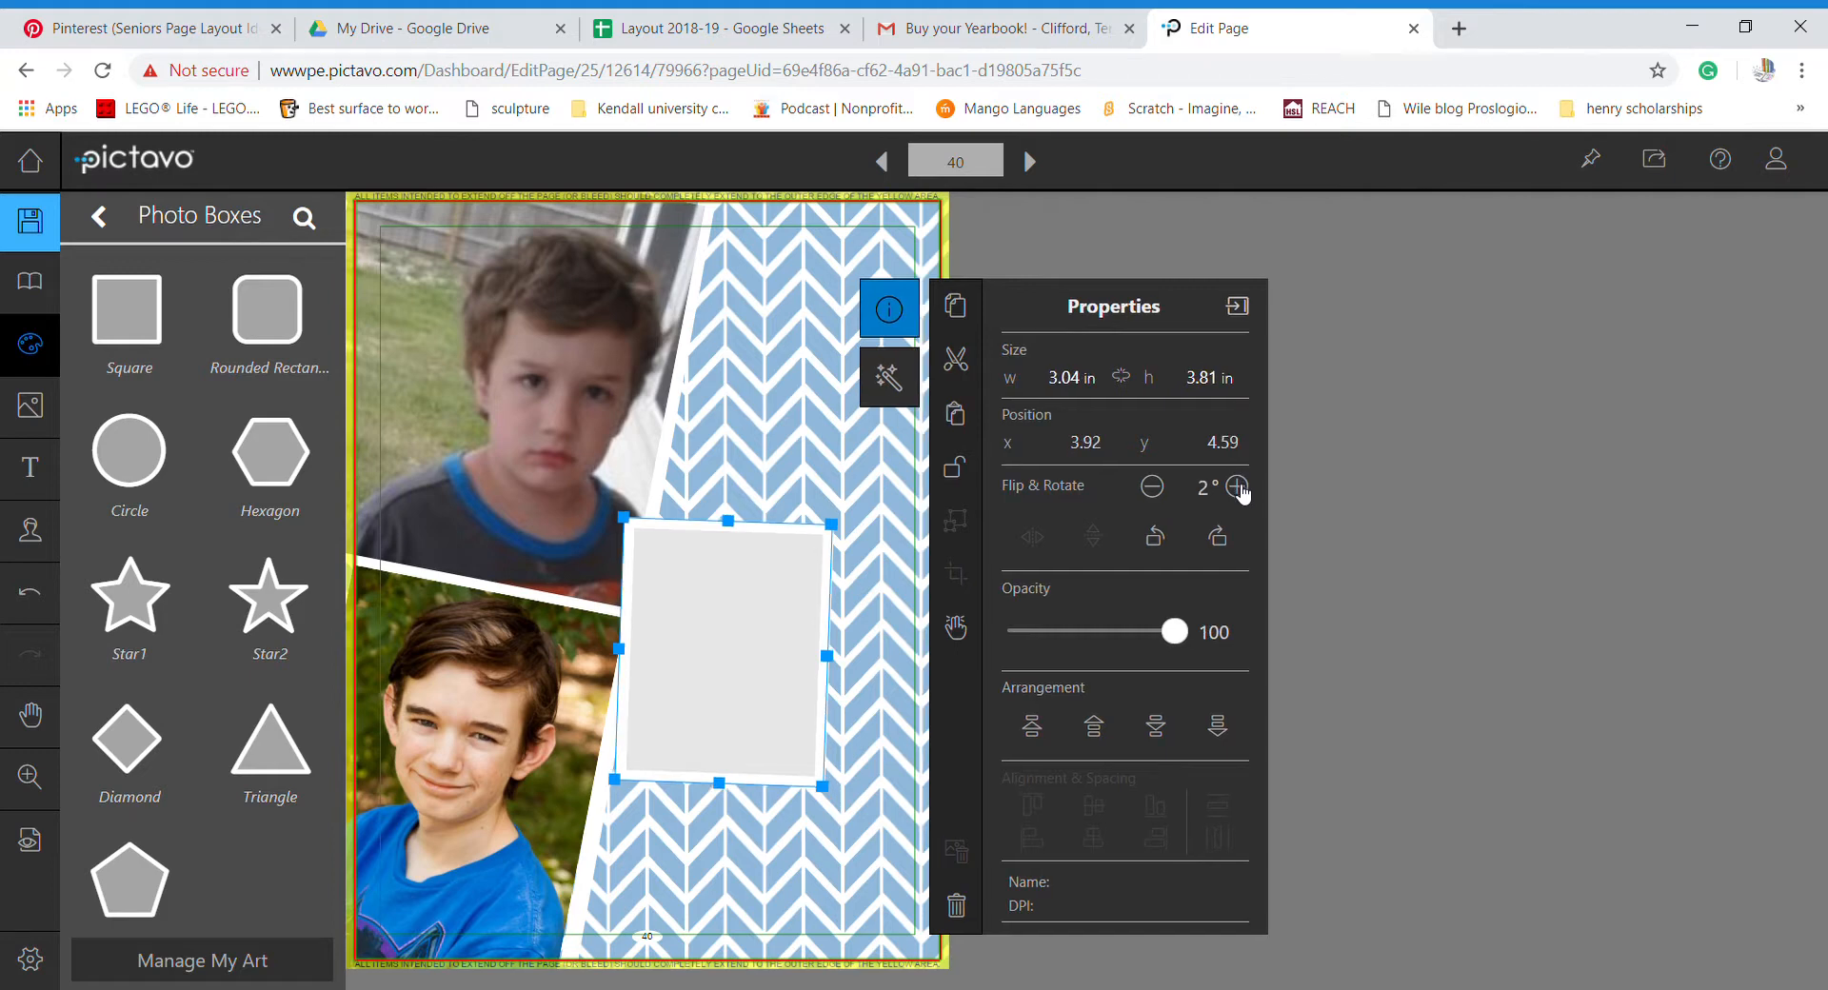
pyautogui.click(1154, 491)
pyautogui.click(1154, 491)
pyautogui.click(1154, 490)
pyautogui.click(1154, 490)
pyautogui.click(1154, 491)
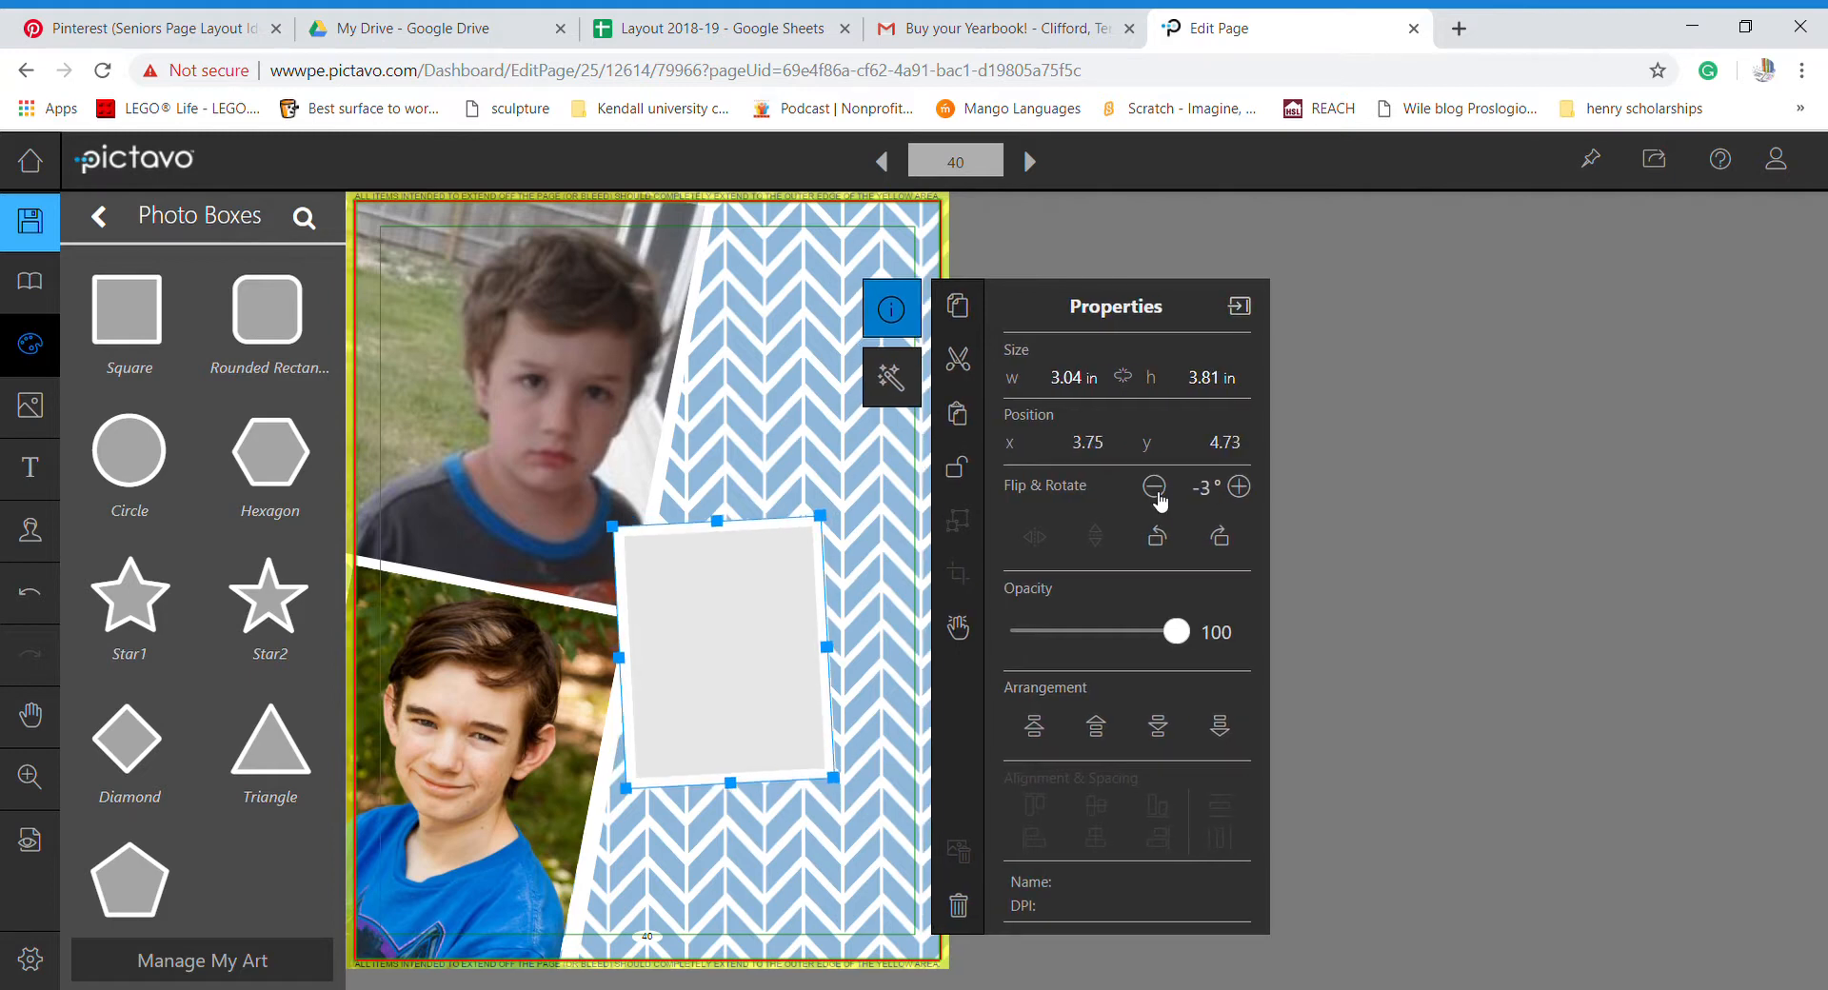
pyautogui.click(1156, 490)
pyautogui.click(1155, 490)
pyautogui.click(1156, 490)
pyautogui.click(1160, 490)
pyautogui.click(1160, 490)
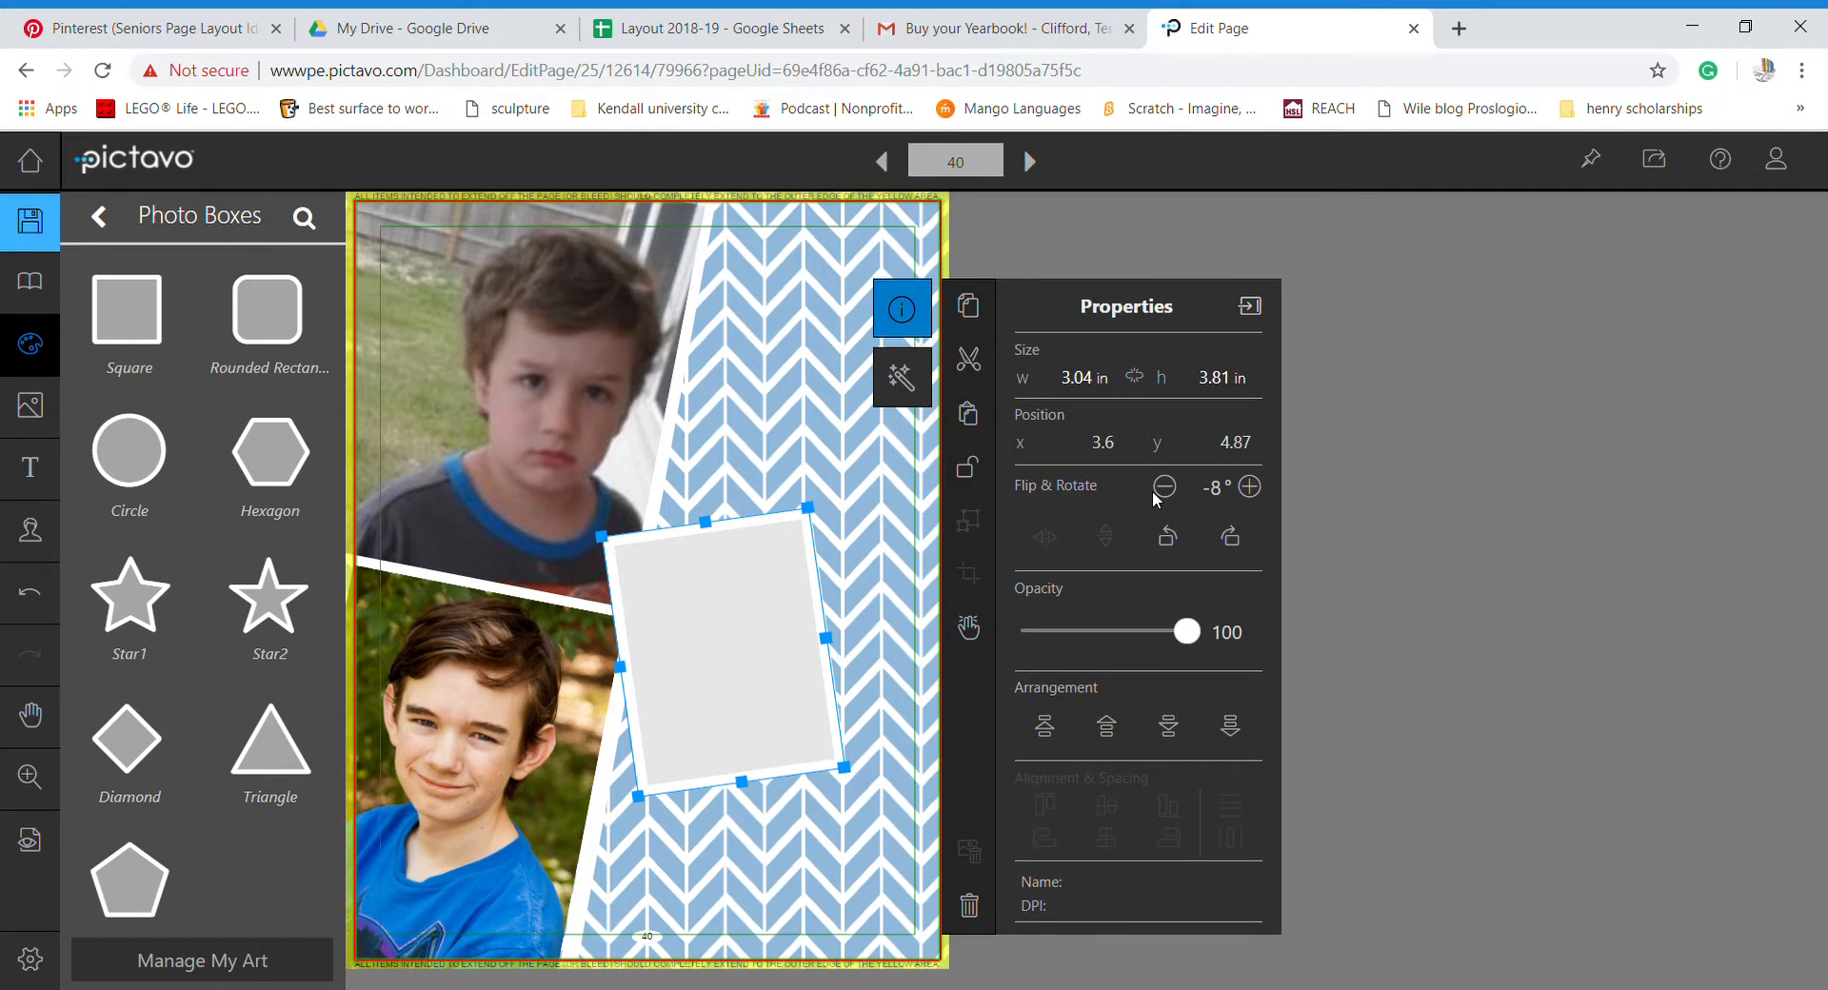
pyautogui.moveTo(788, 657)
pyautogui.mouseDown()
pyautogui.moveTo(787, 609)
pyautogui.moveTo(787, 626)
pyautogui.mouseUp()
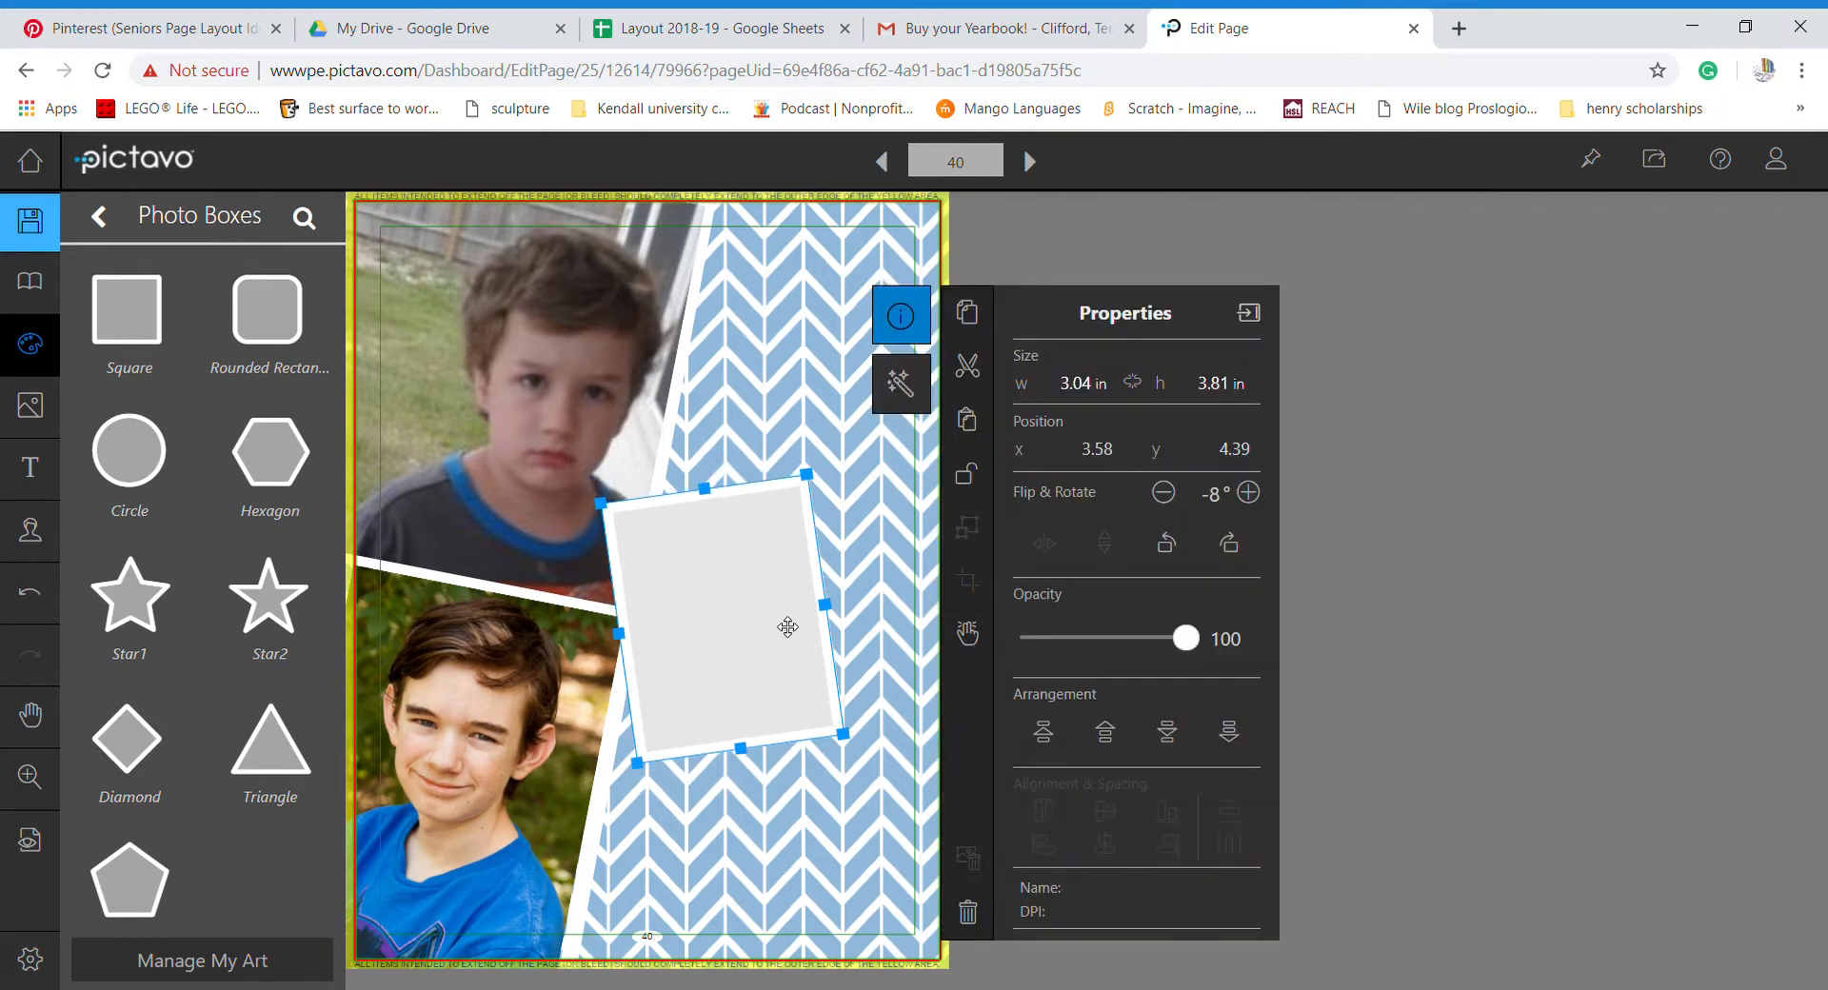
pyautogui.click(1353, 447)
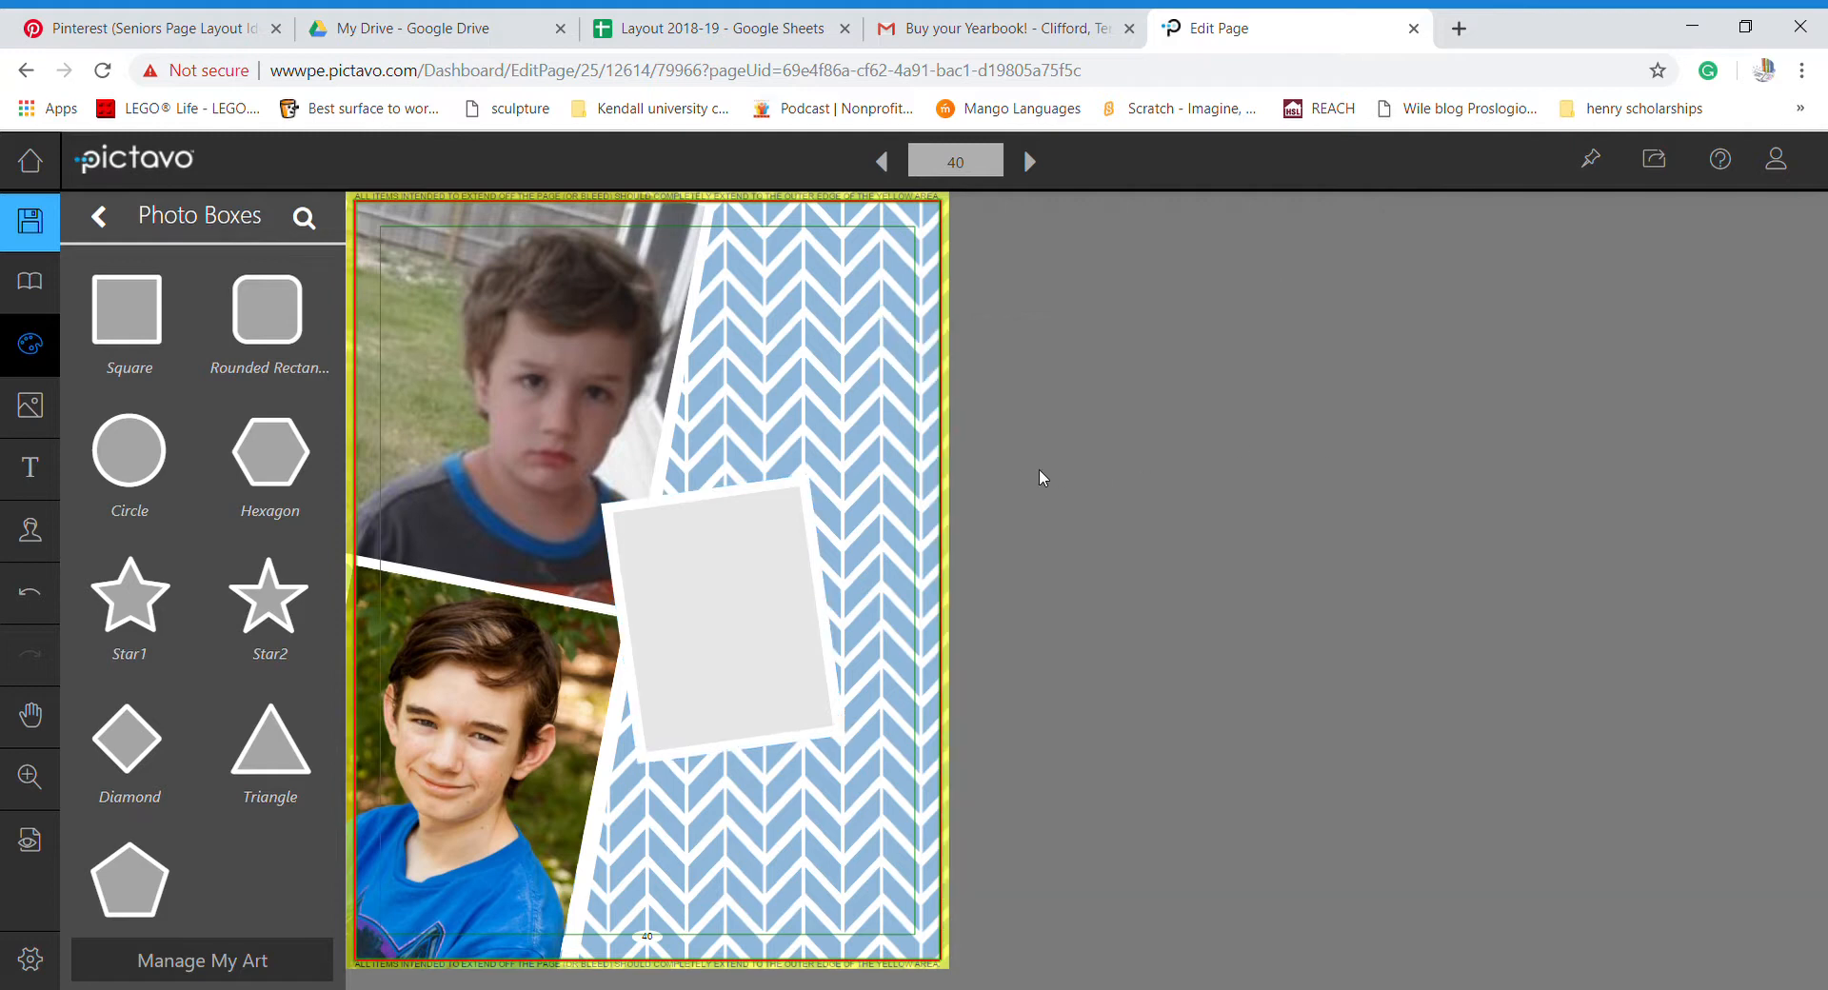
# - Browse the photo library from Candids down to the Seniors folder and open its me album
pyautogui.click(33, 425)
pyautogui.click(134, 323)
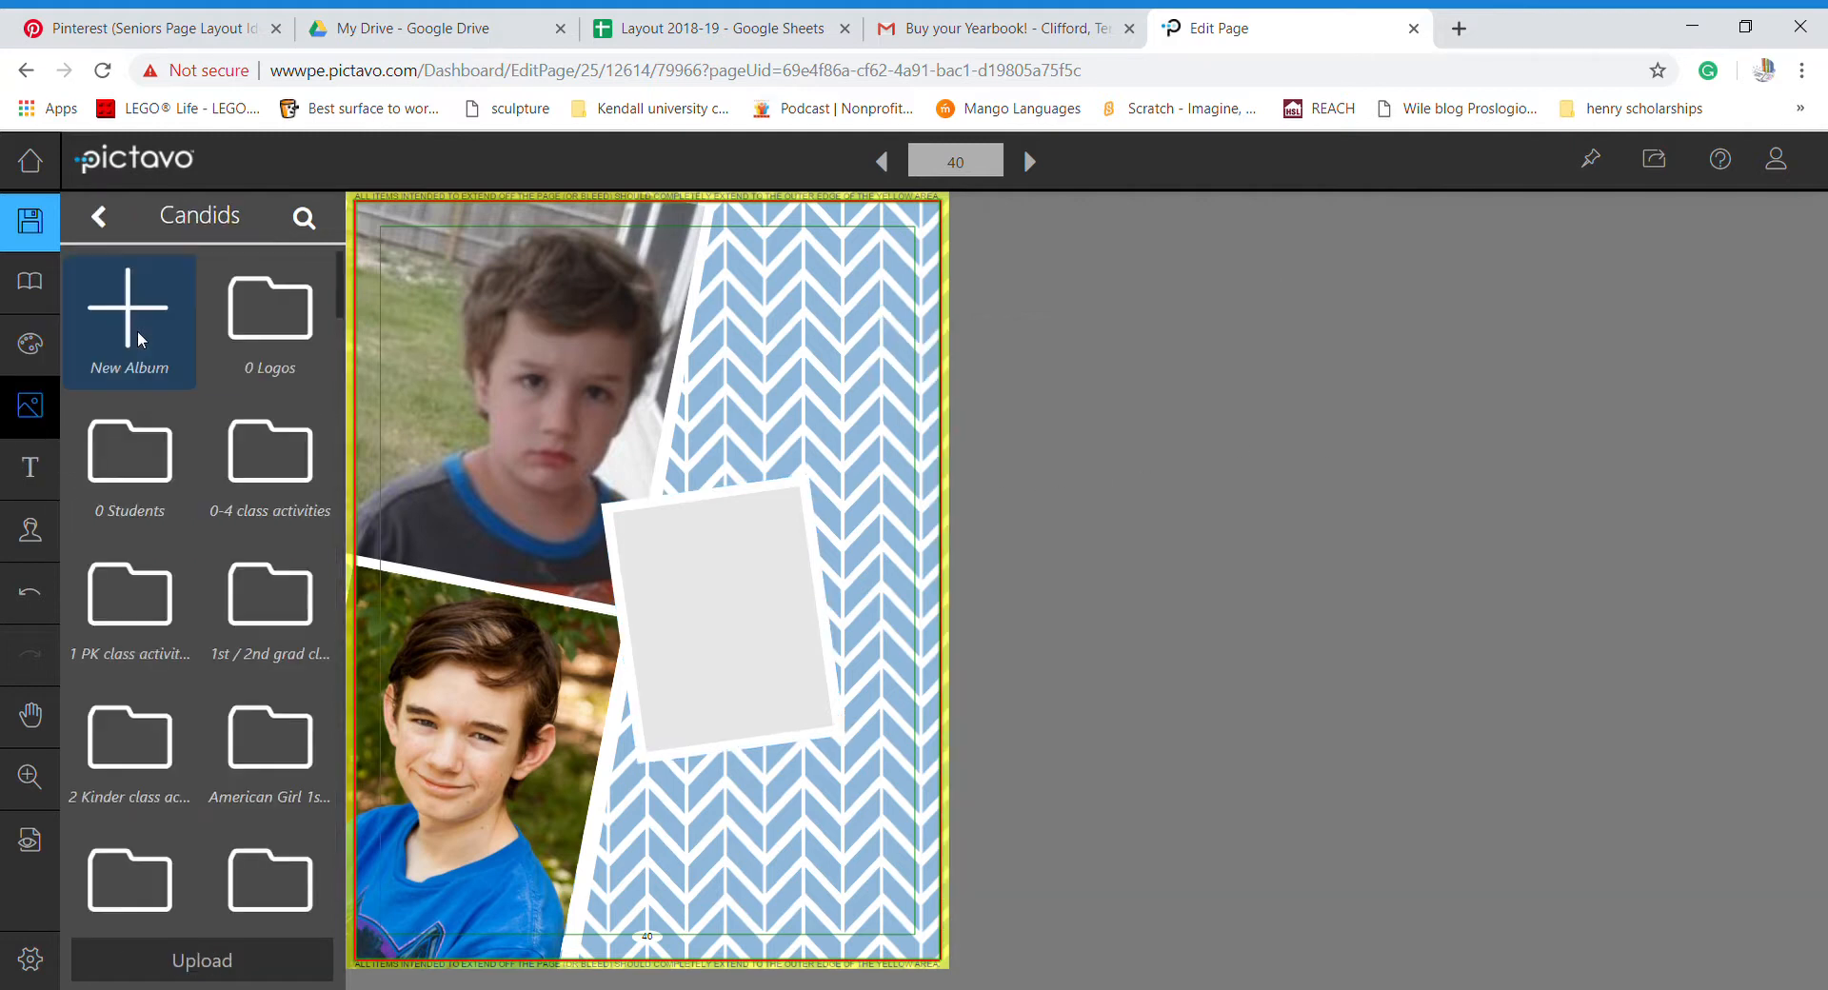
pyautogui.scroll(-1, 253, 826)
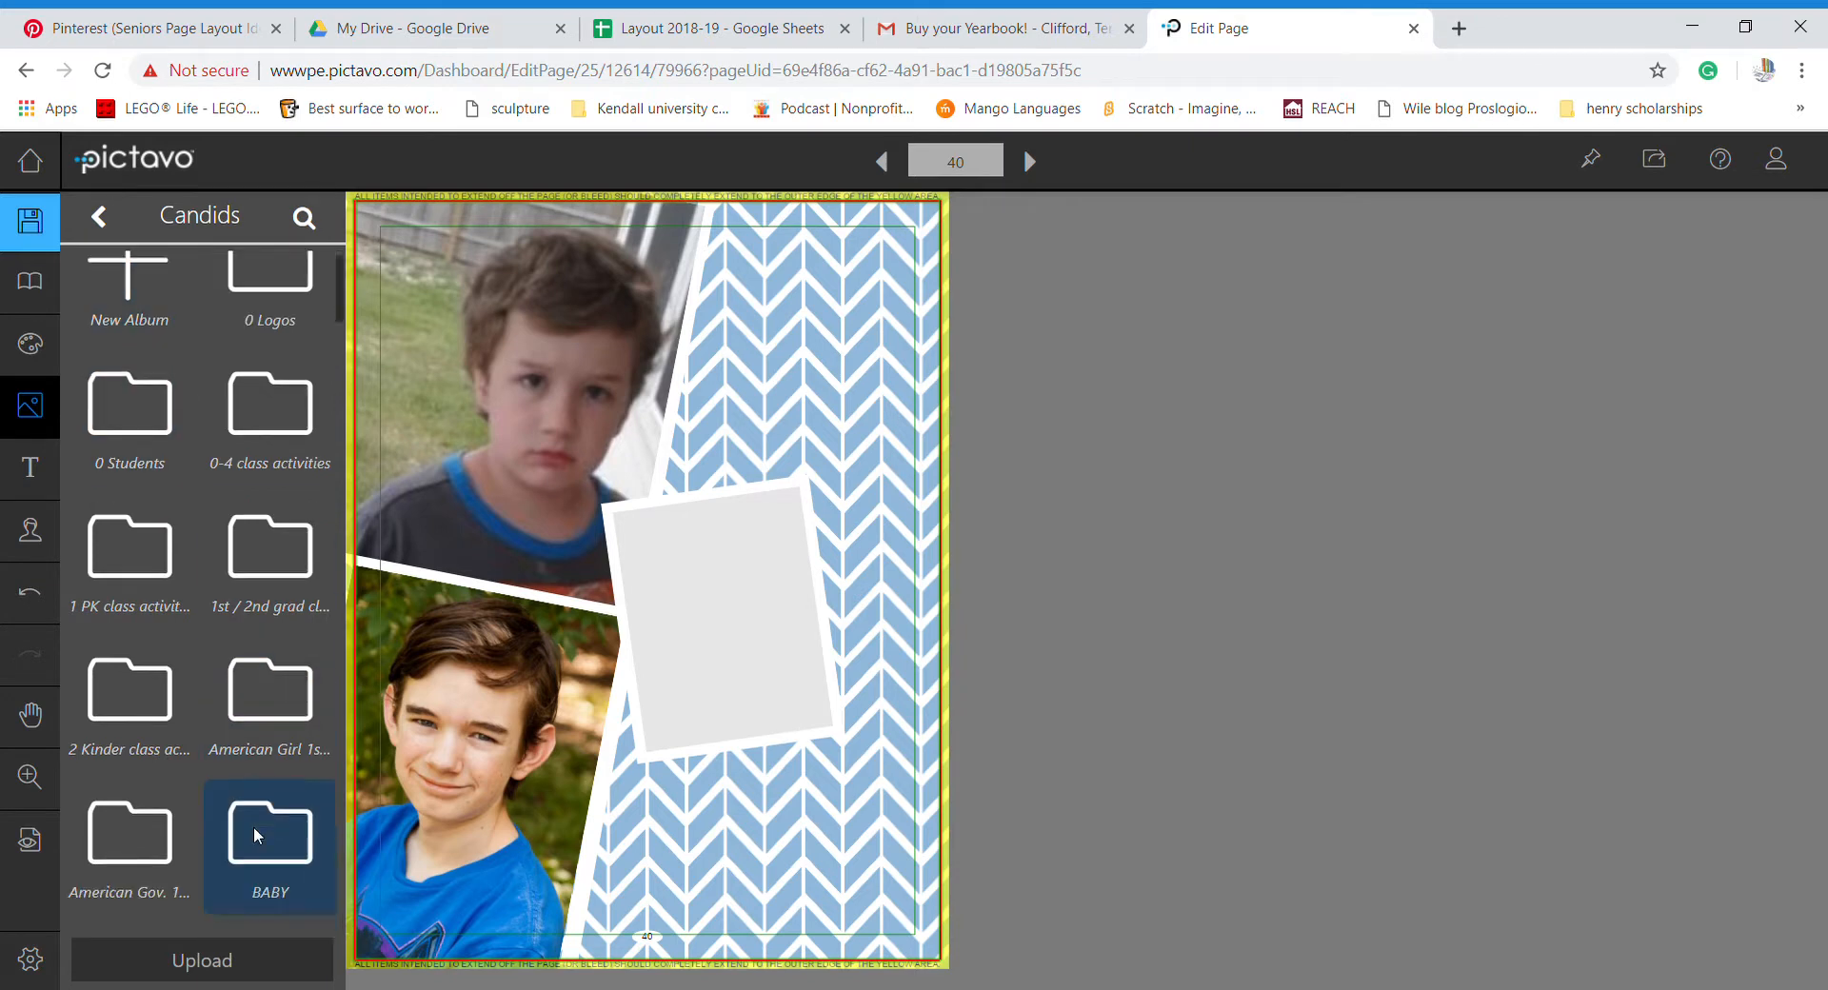
pyautogui.scroll(-15, 254, 830)
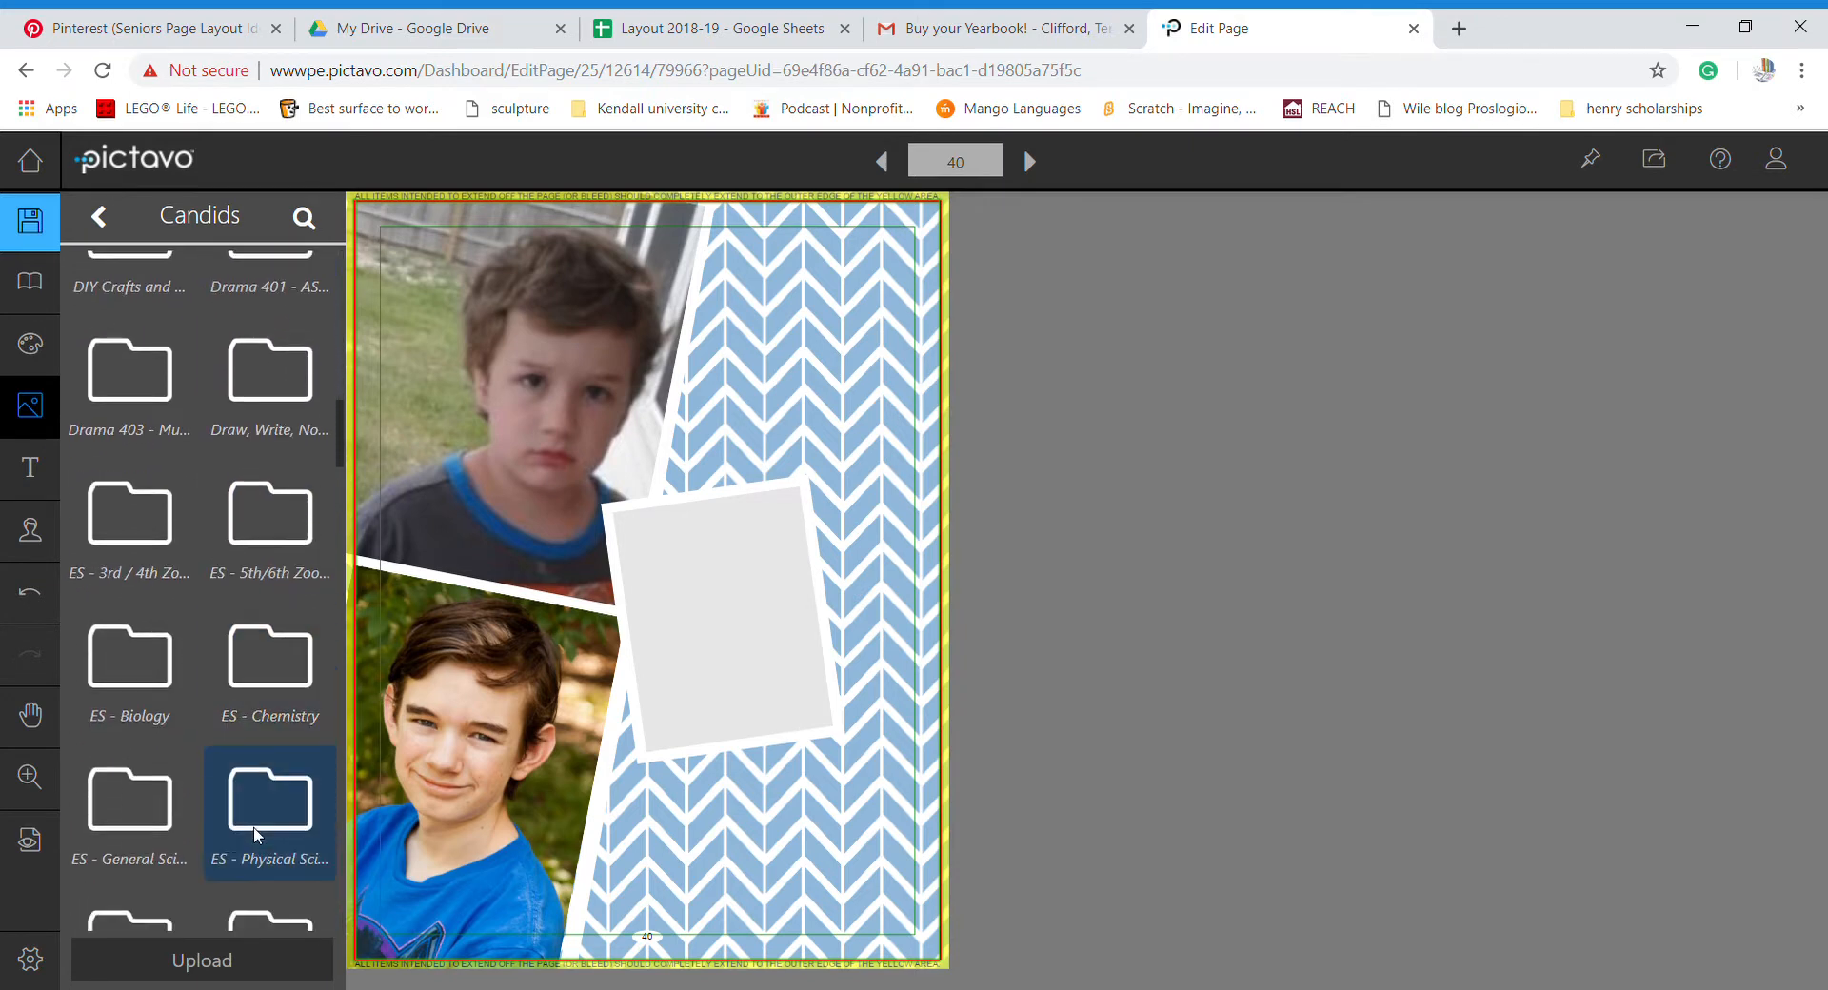
pyautogui.scroll(-10, 253, 834)
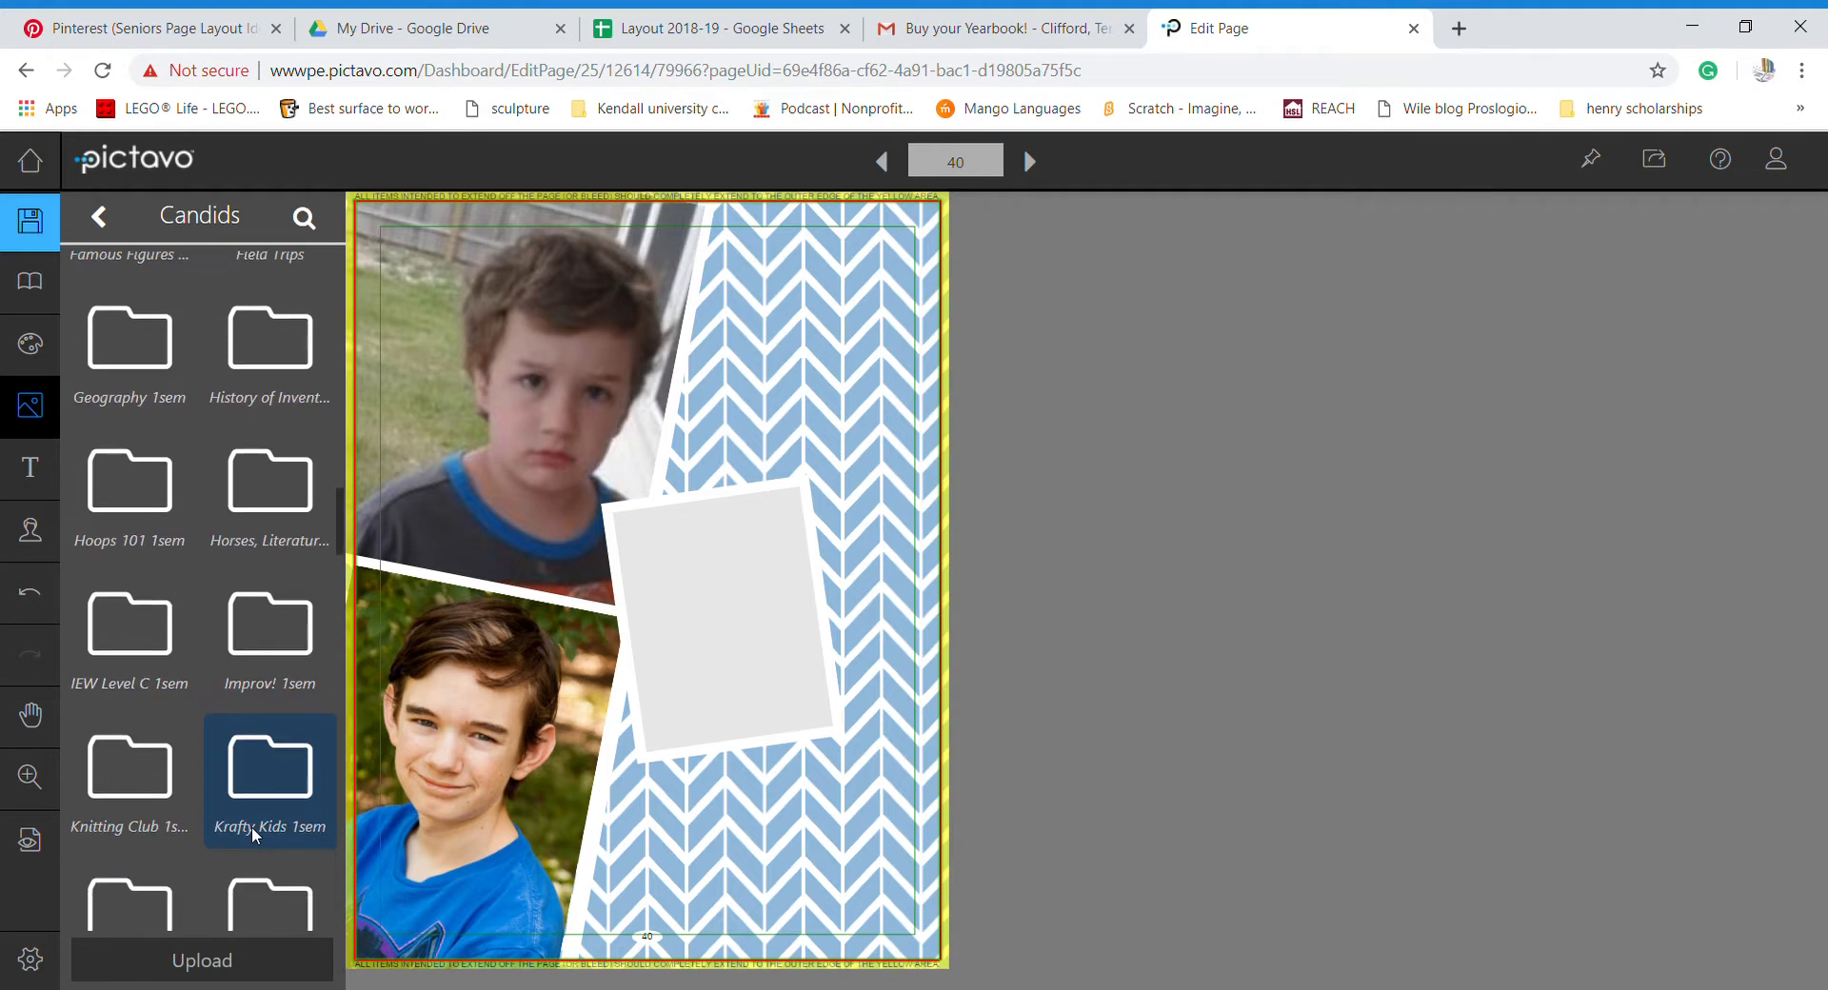
pyautogui.scroll(-5, 253, 834)
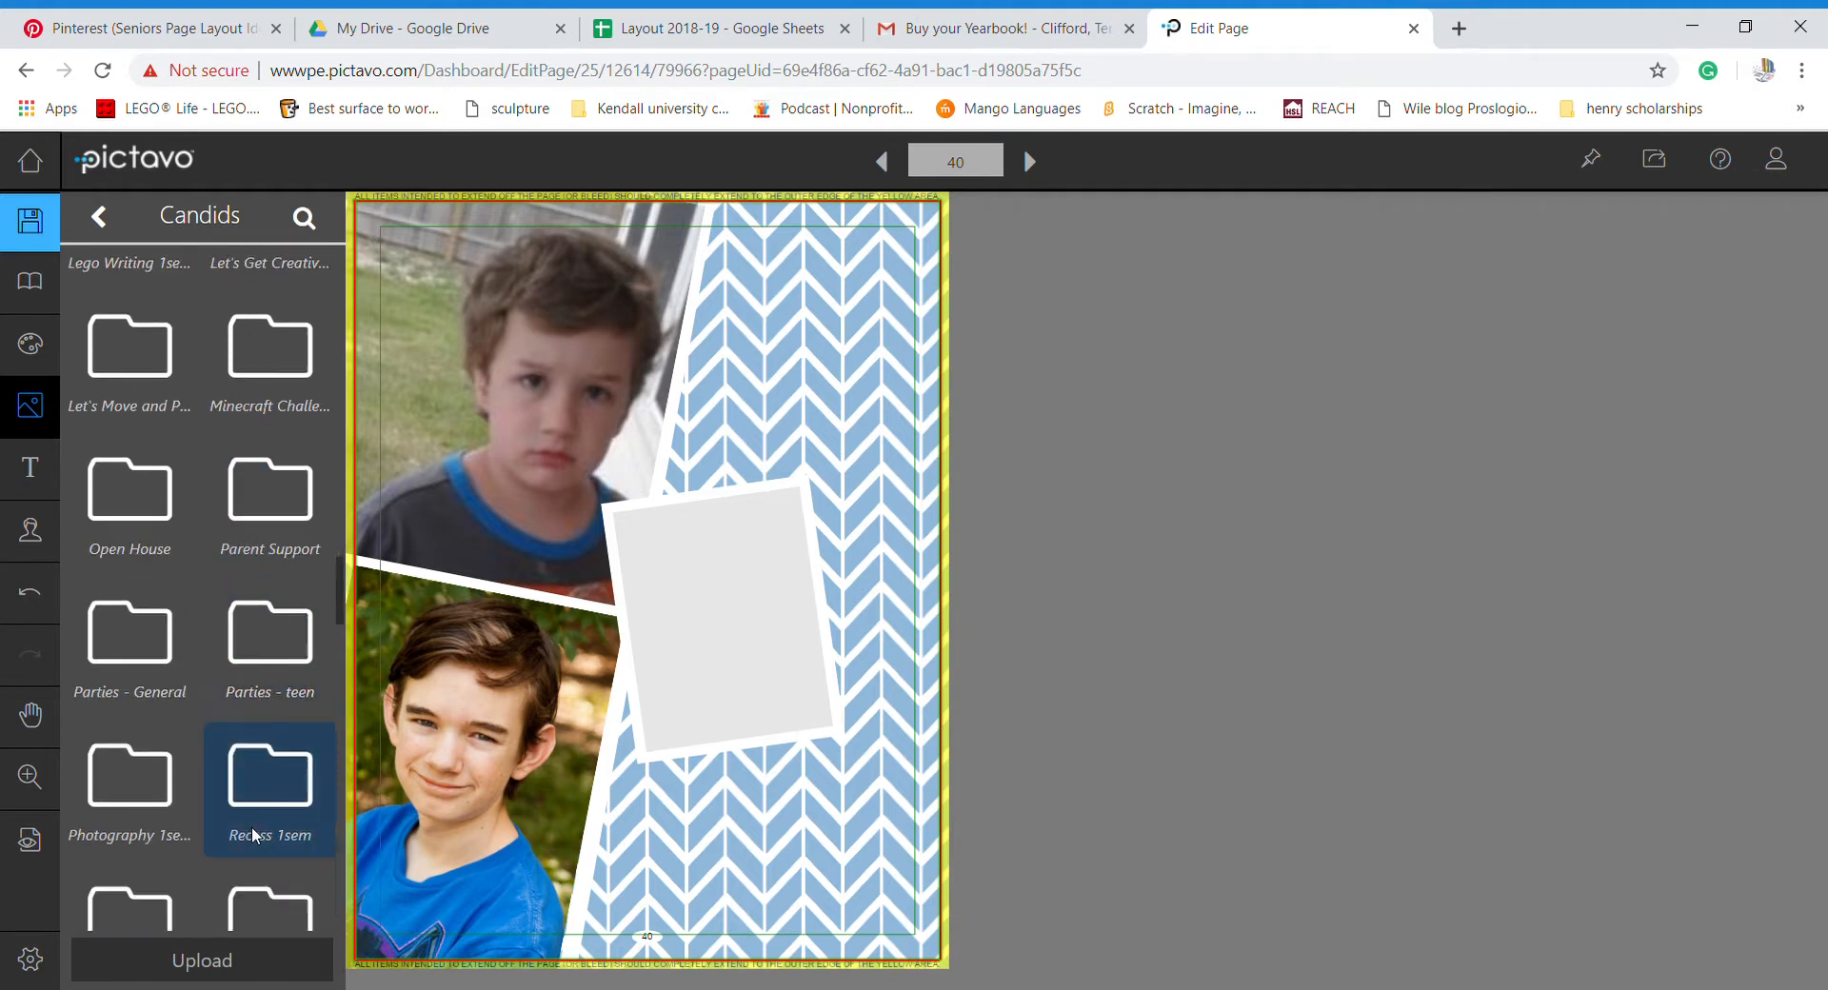
pyautogui.scroll(-3, 252, 827)
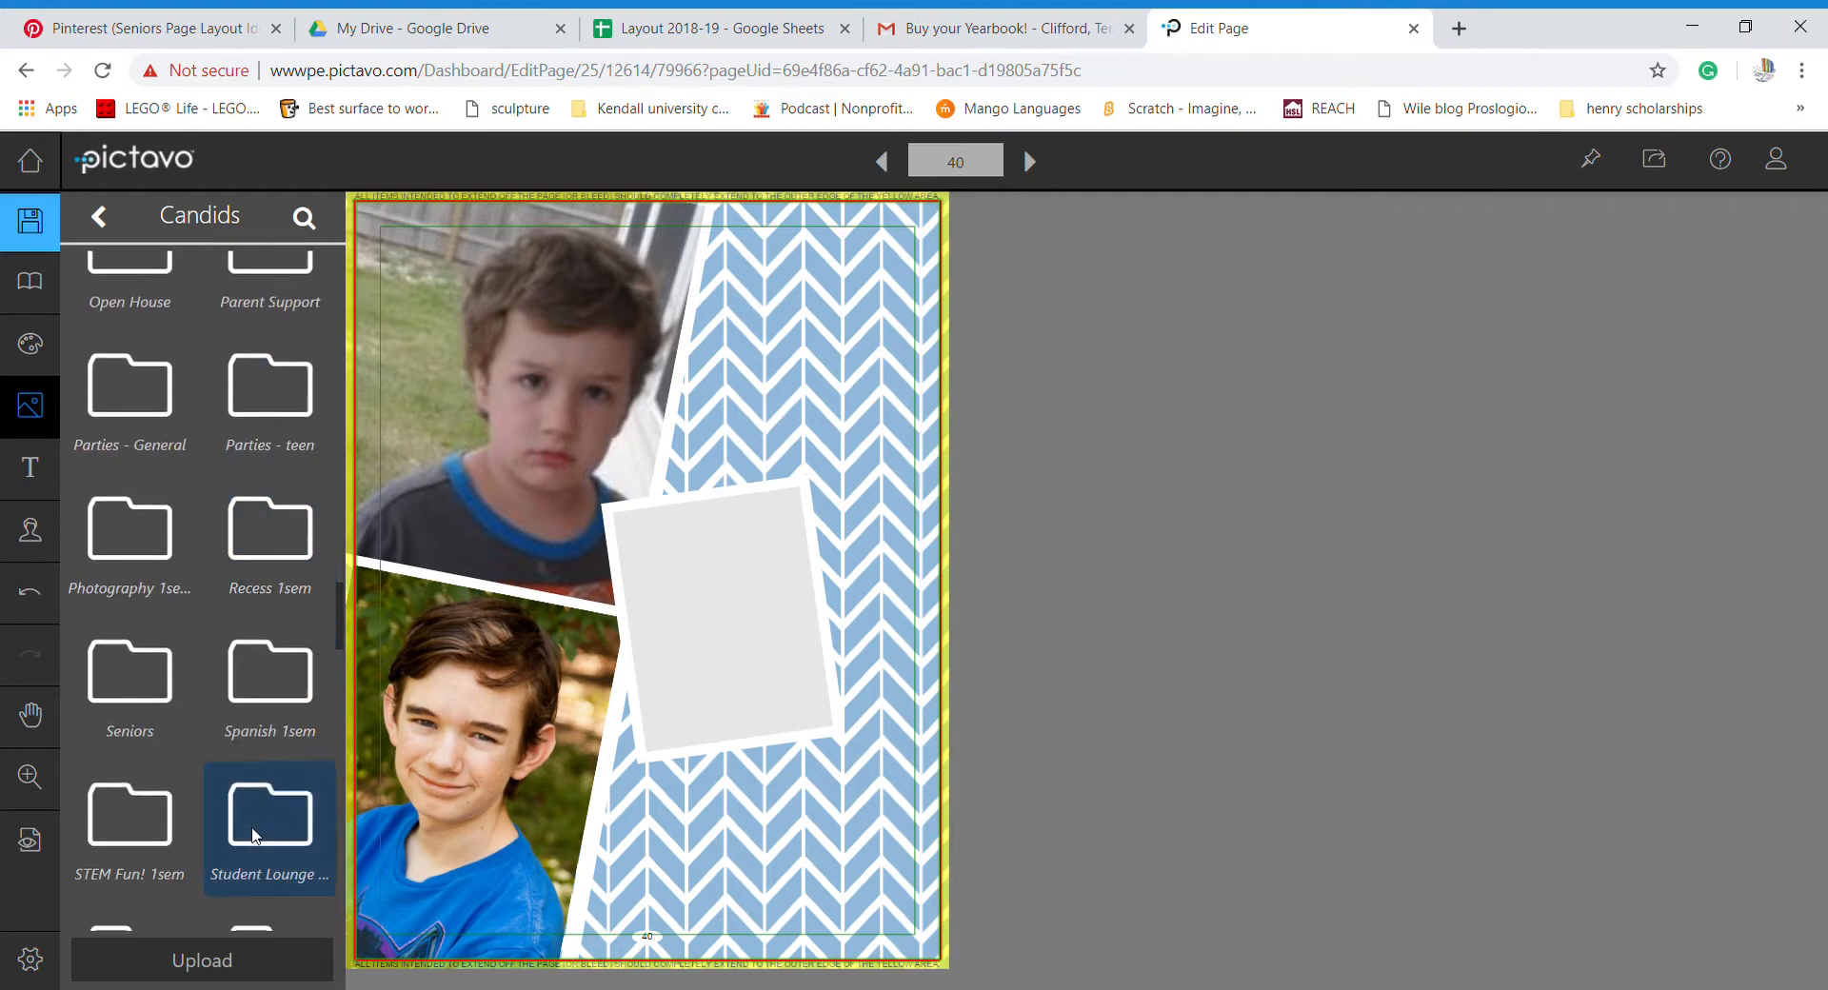
pyautogui.click(124, 677)
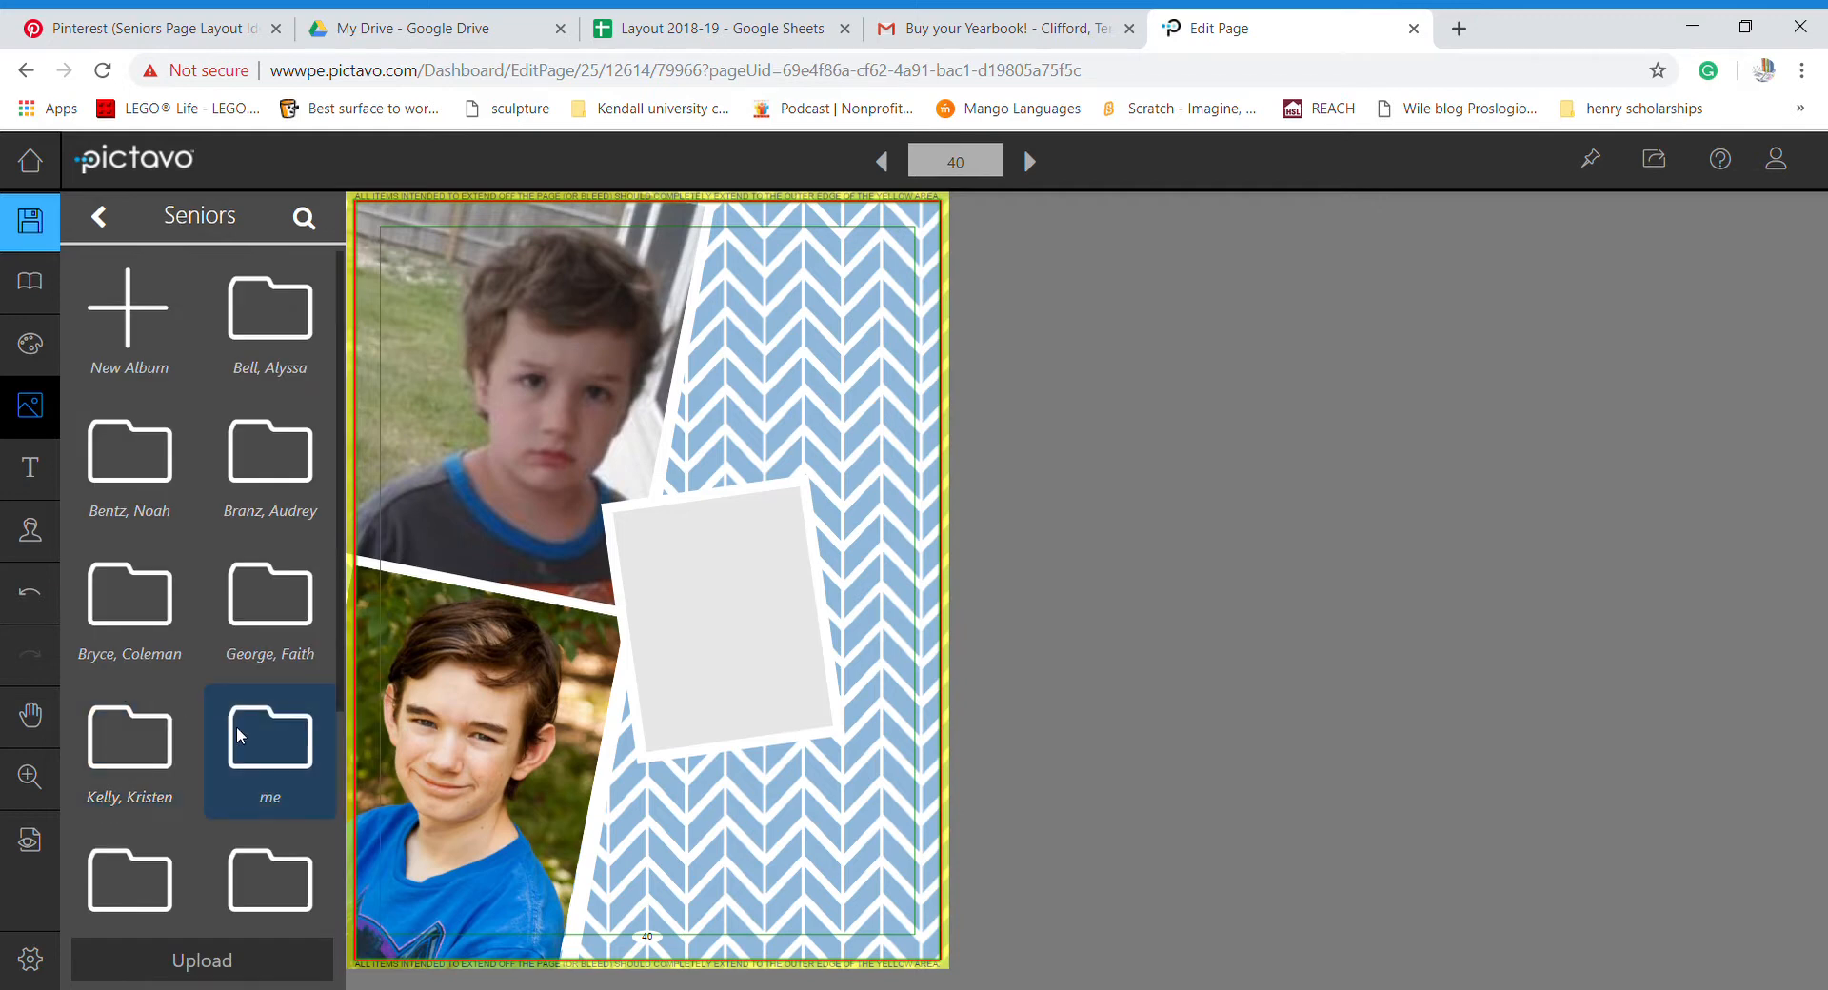
pyautogui.click(237, 728)
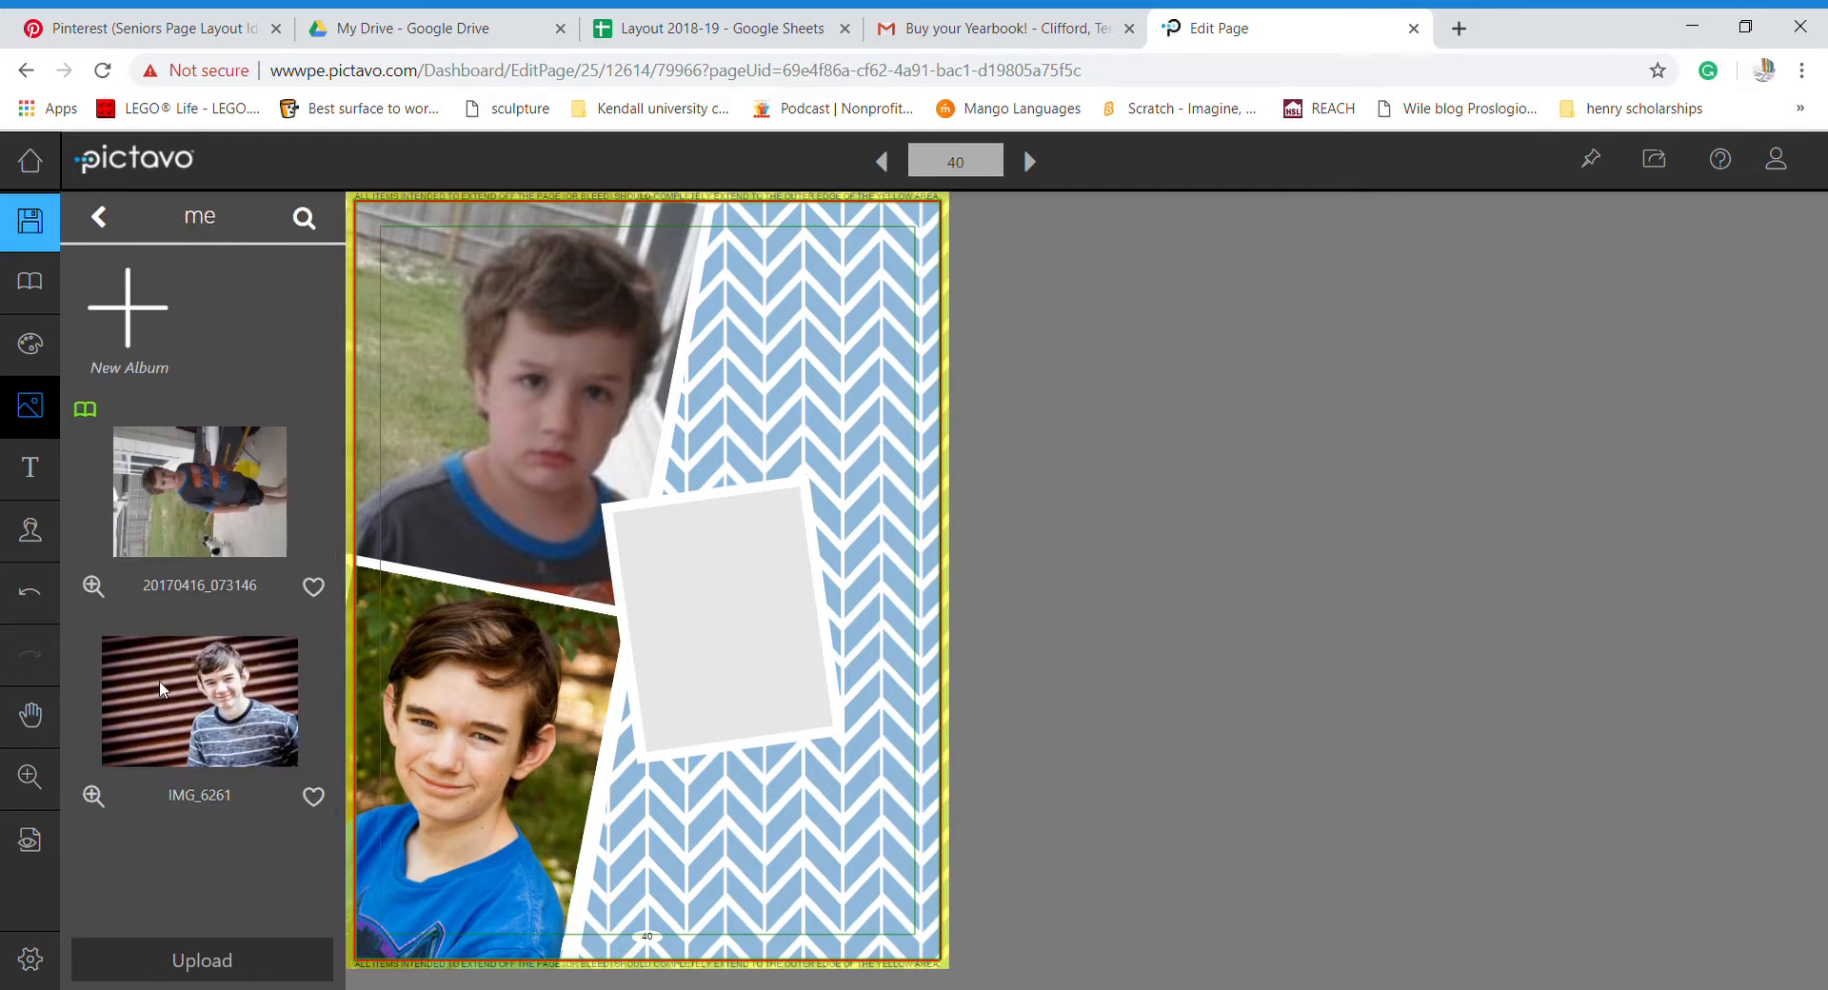
# - Drop IMG_6261 into the empty tilted frame and adjust its crop
pyautogui.moveTo(160, 688); pyautogui.dragTo(678, 625)
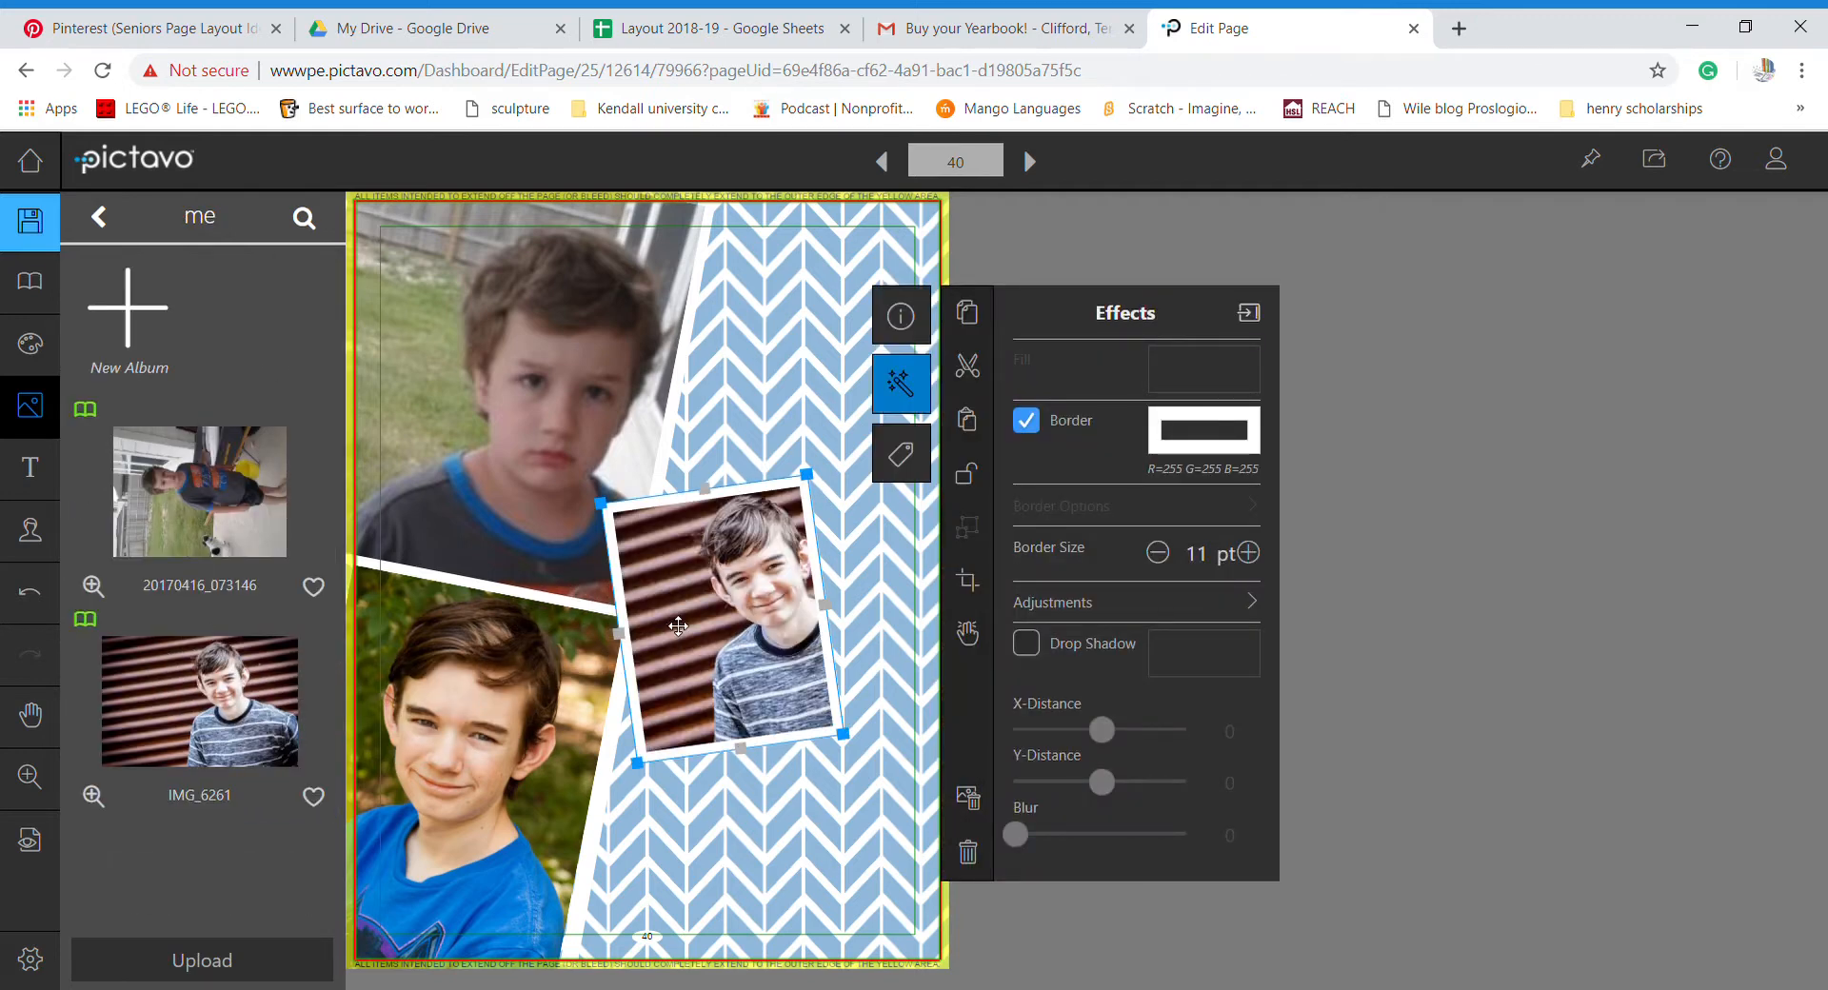
pyautogui.click(987, 589)
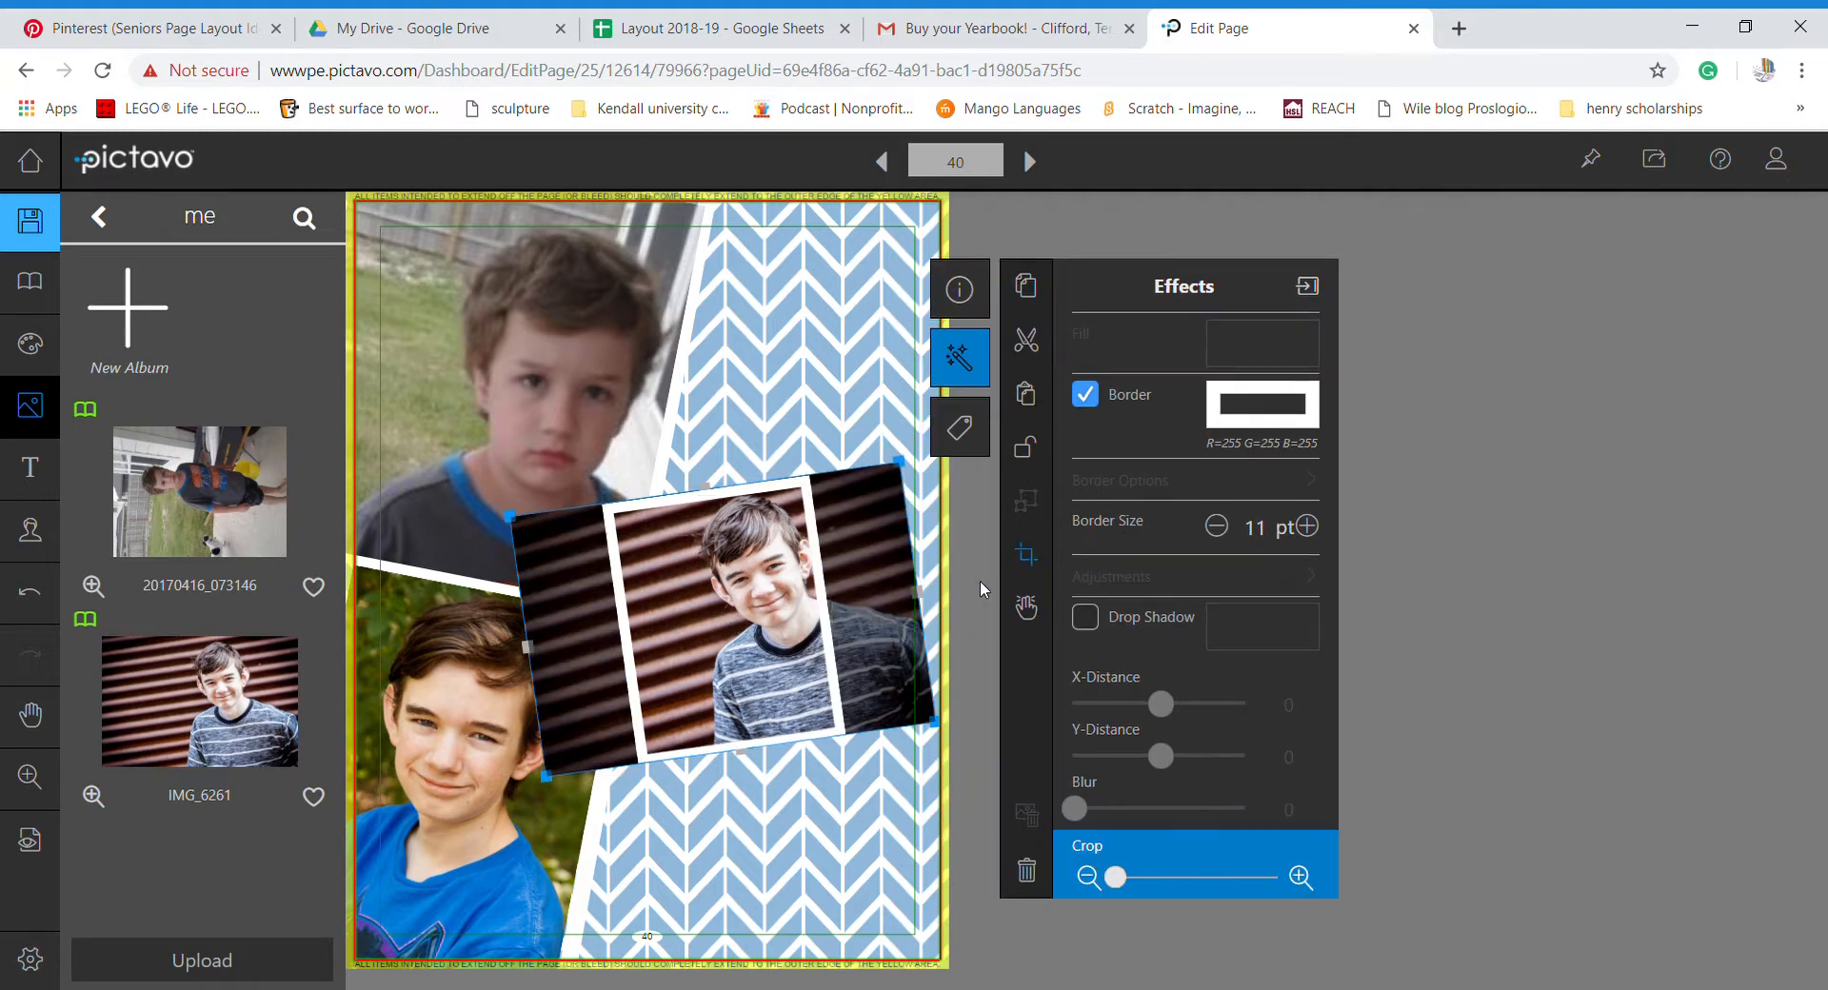
pyautogui.click(724, 598)
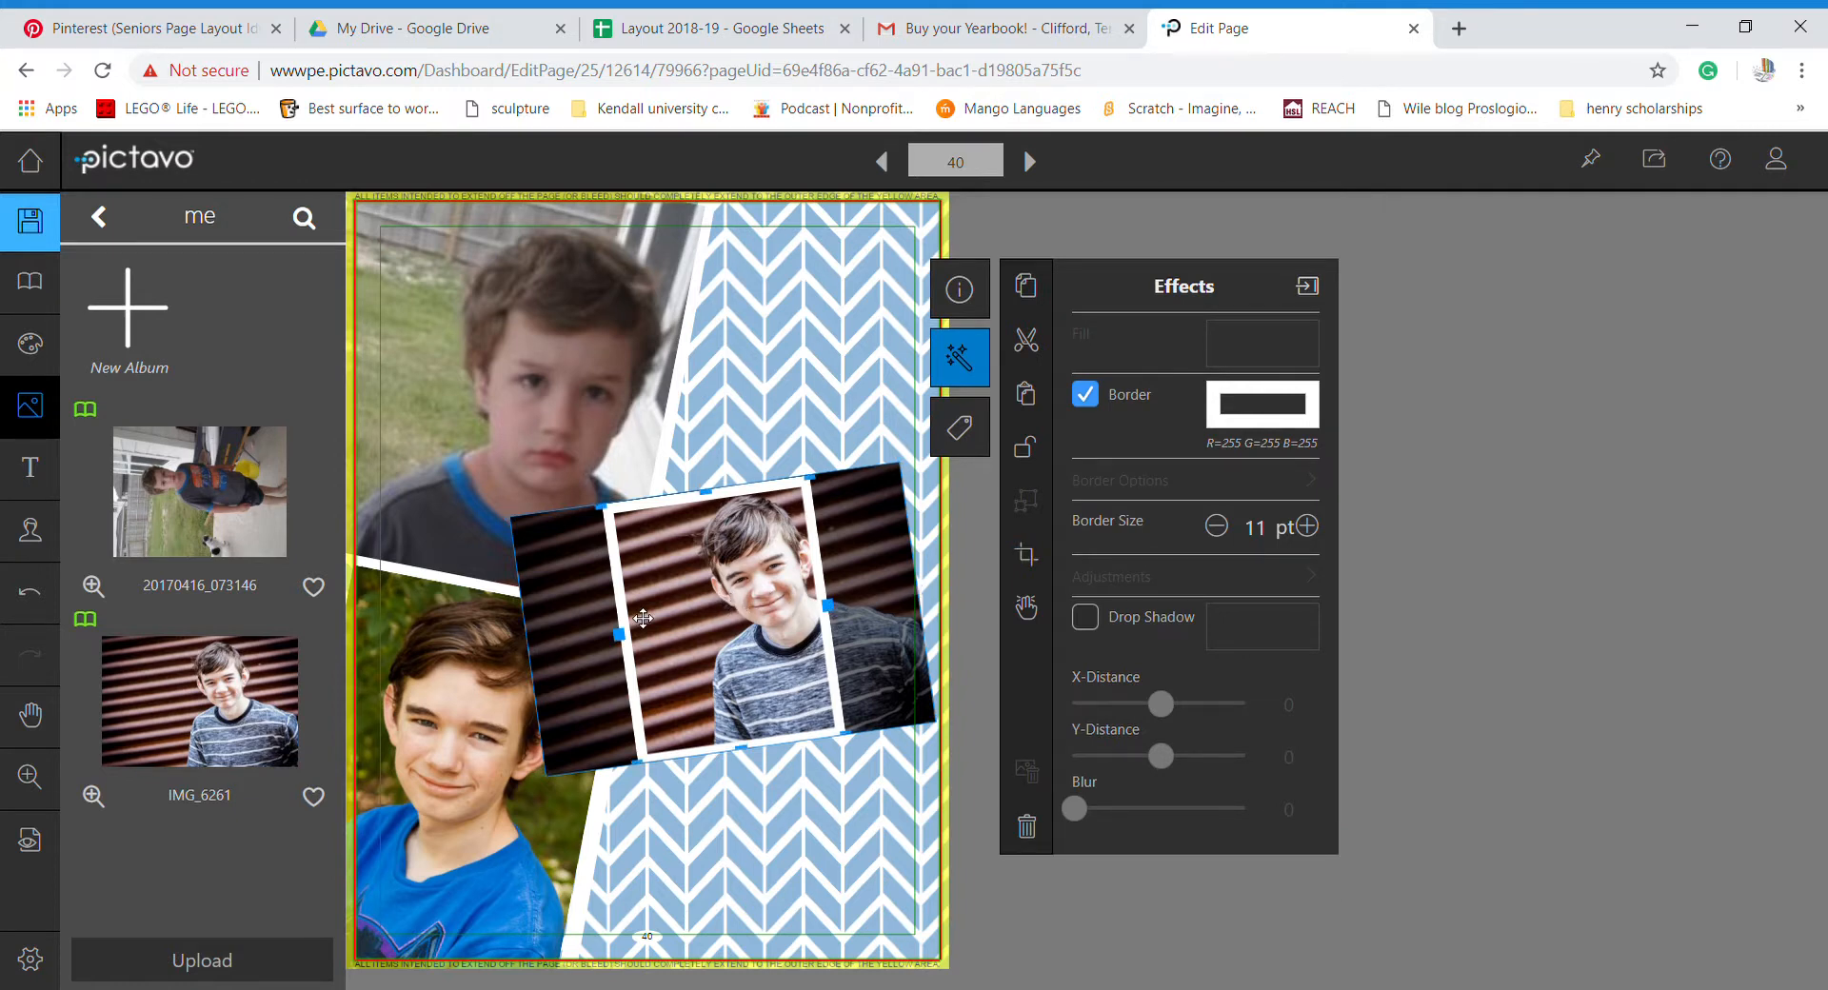
# - Reposition the framed IMG_6261 portrait right, then back left over the chevron background
pyautogui.click(697, 600)
pyautogui.click(728, 615)
pyautogui.moveTo(728, 614); pyautogui.dragTo(777, 602)
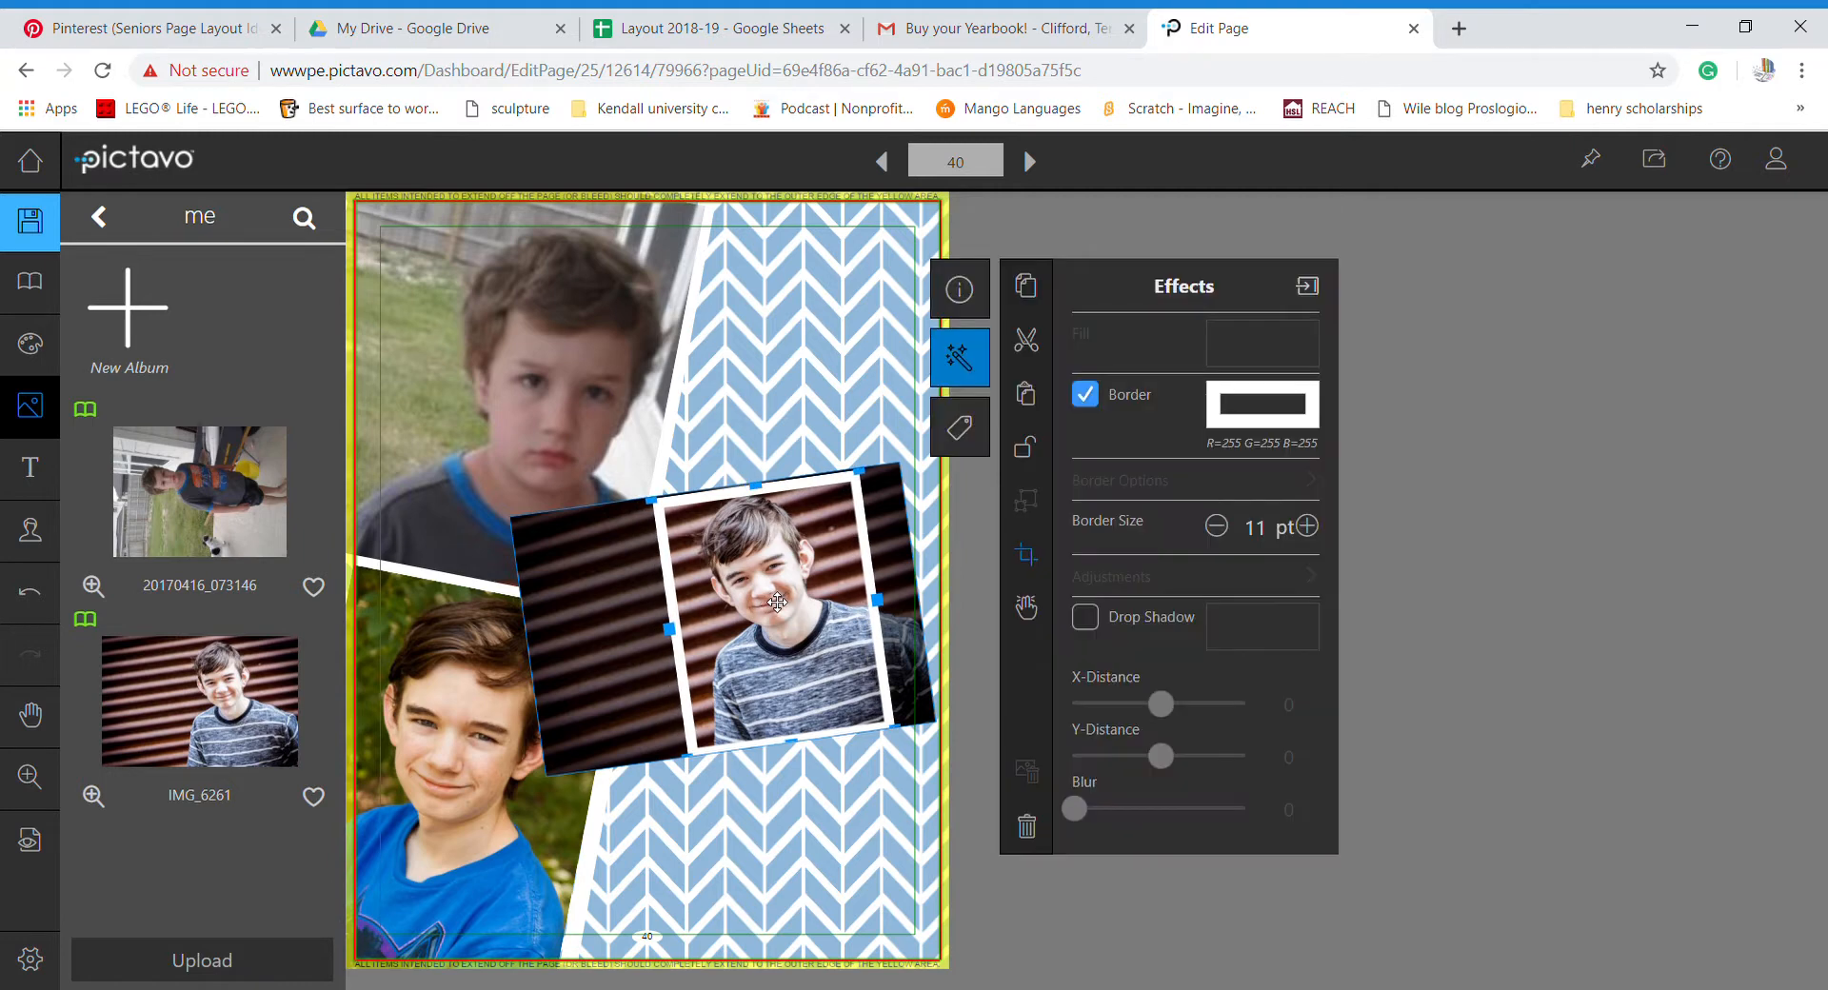
pyautogui.click(981, 577)
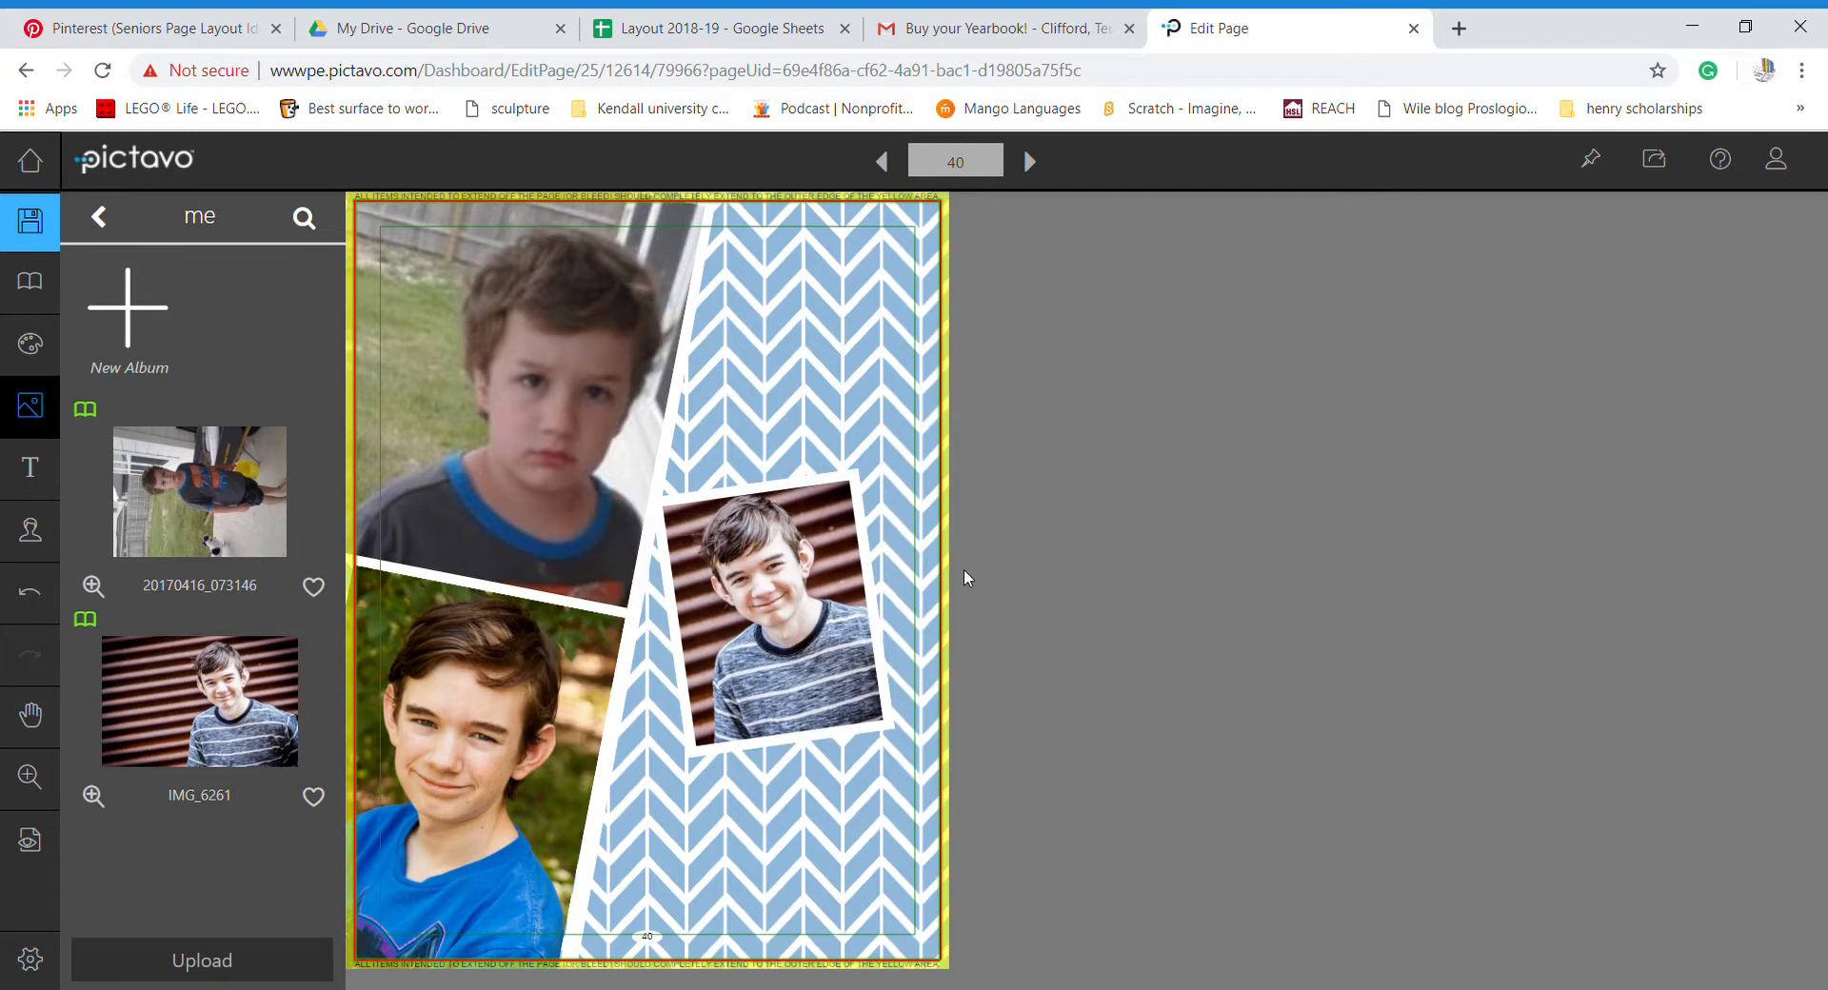
pyautogui.click(781, 598)
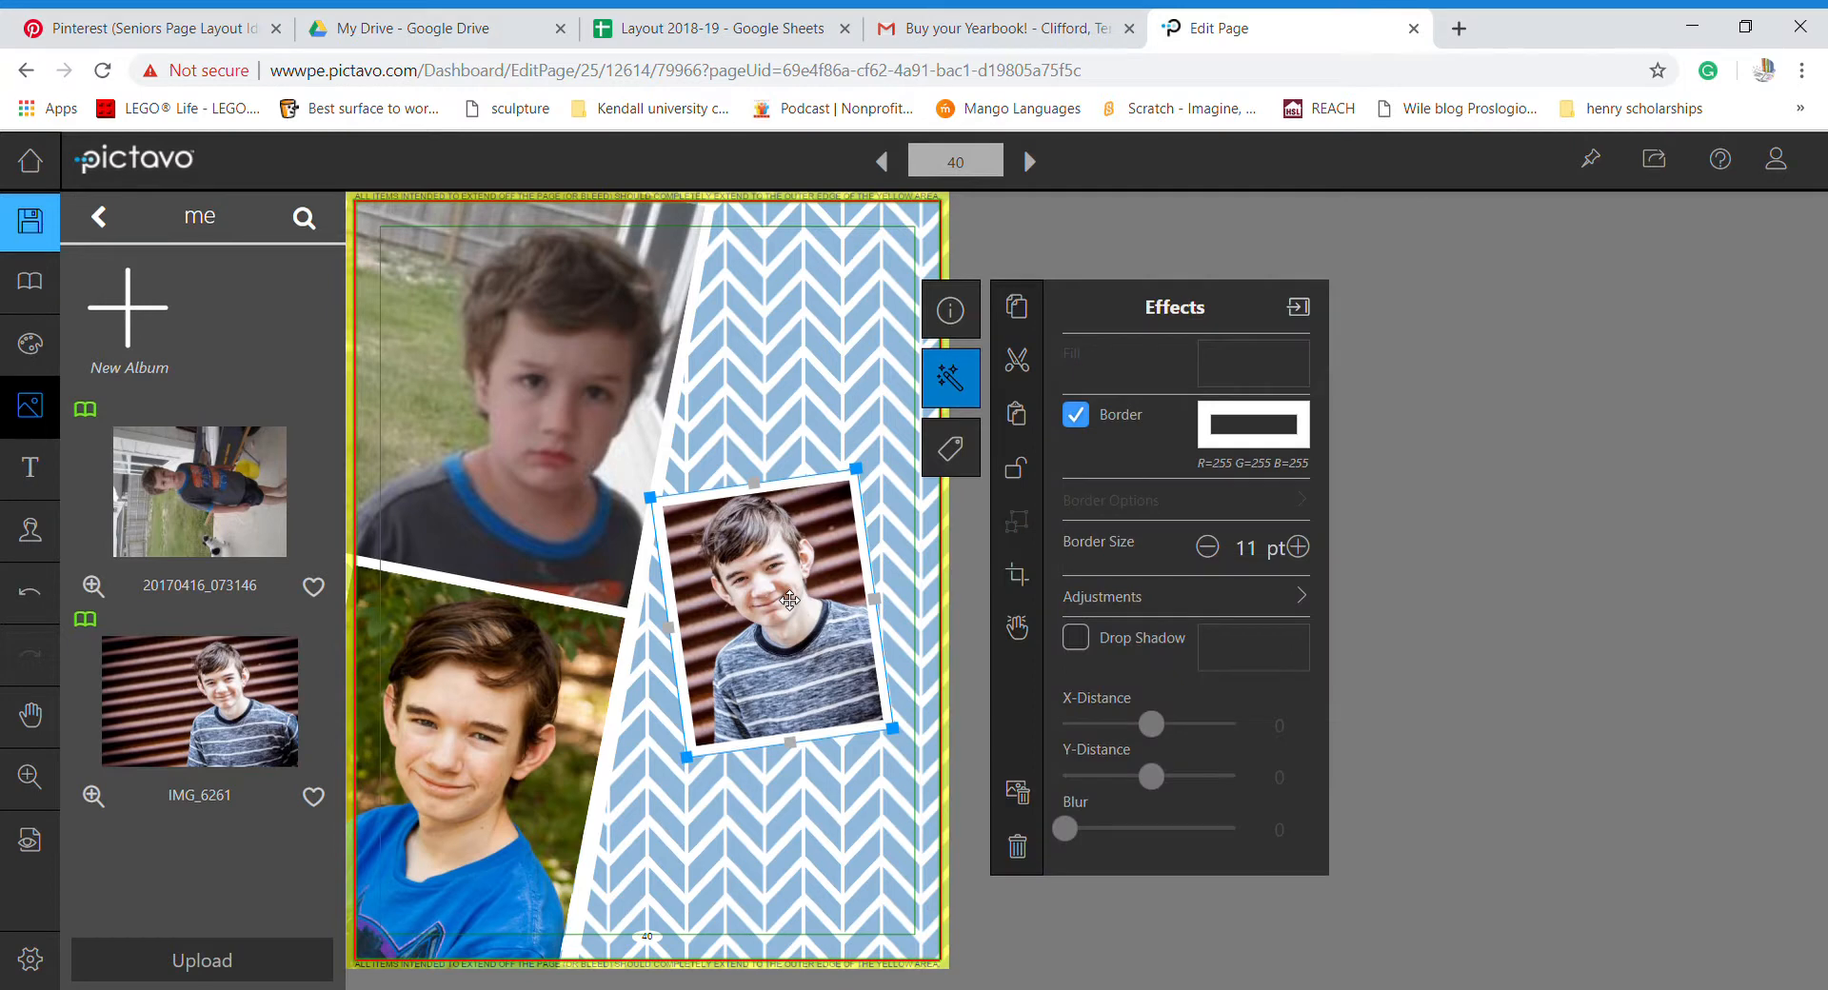
pyautogui.moveTo(790, 600); pyautogui.dragTo(723, 593)
pyautogui.click(1304, 617)
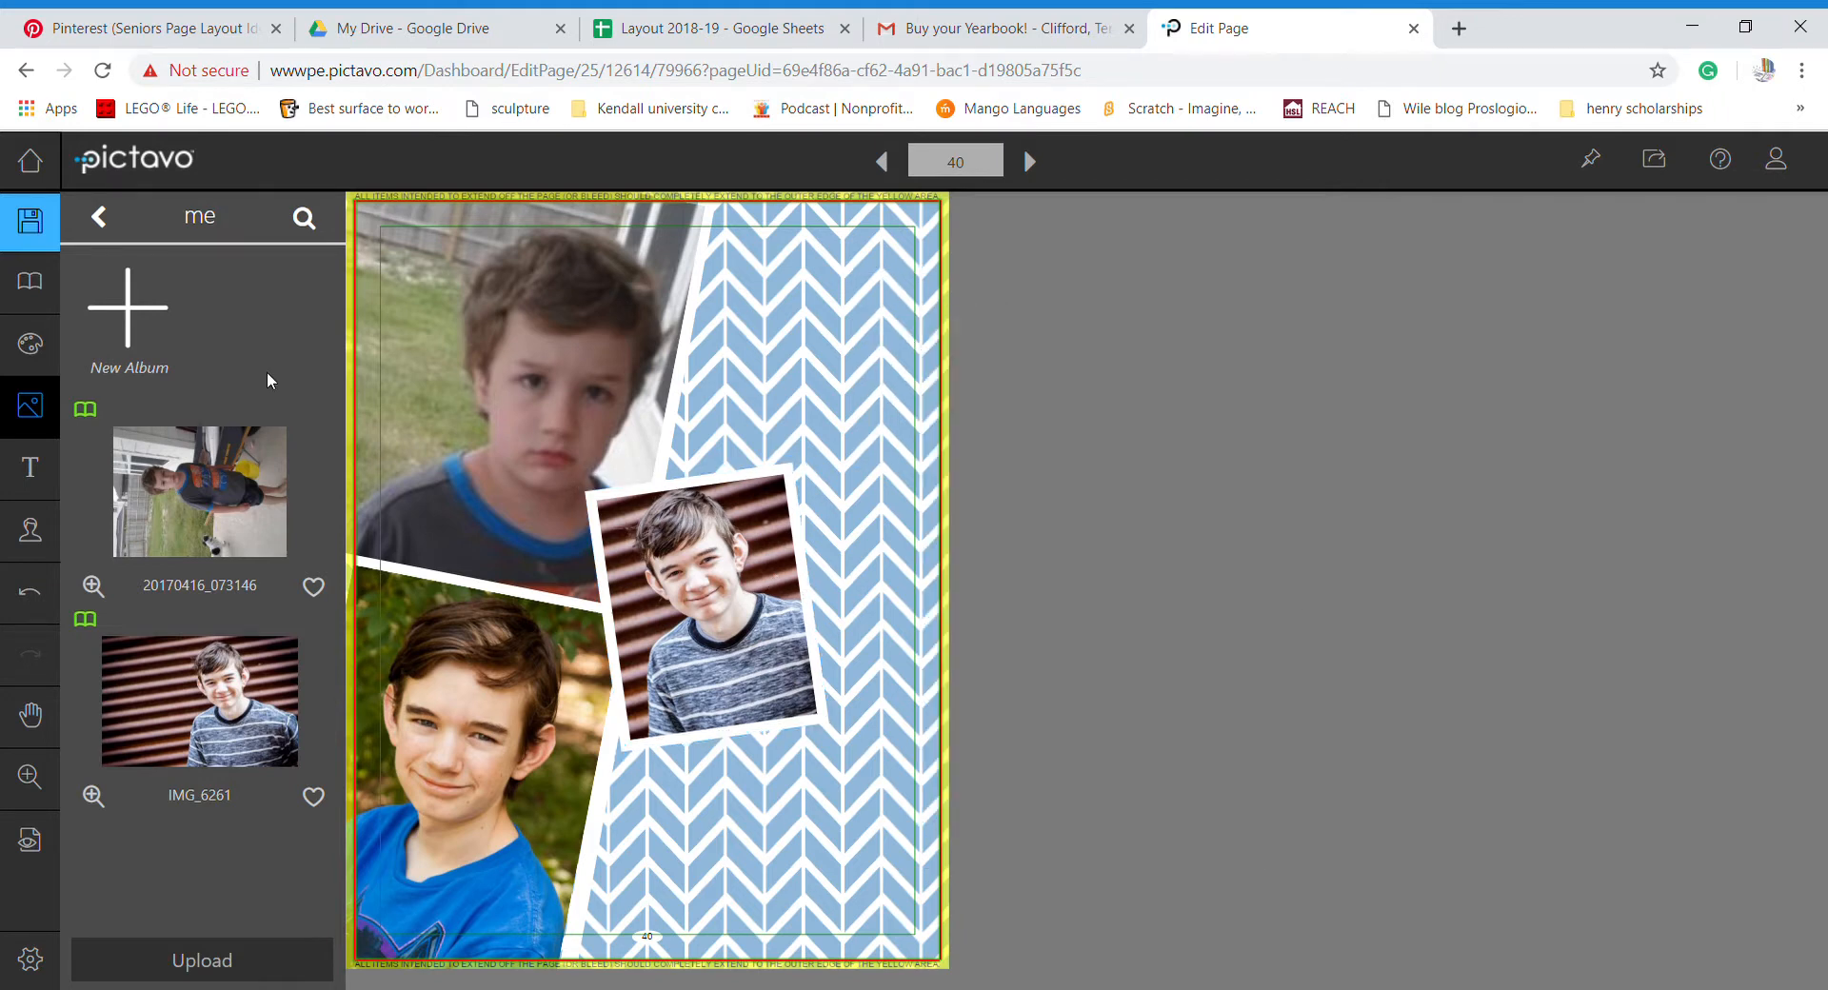
pyautogui.click(206, 34)
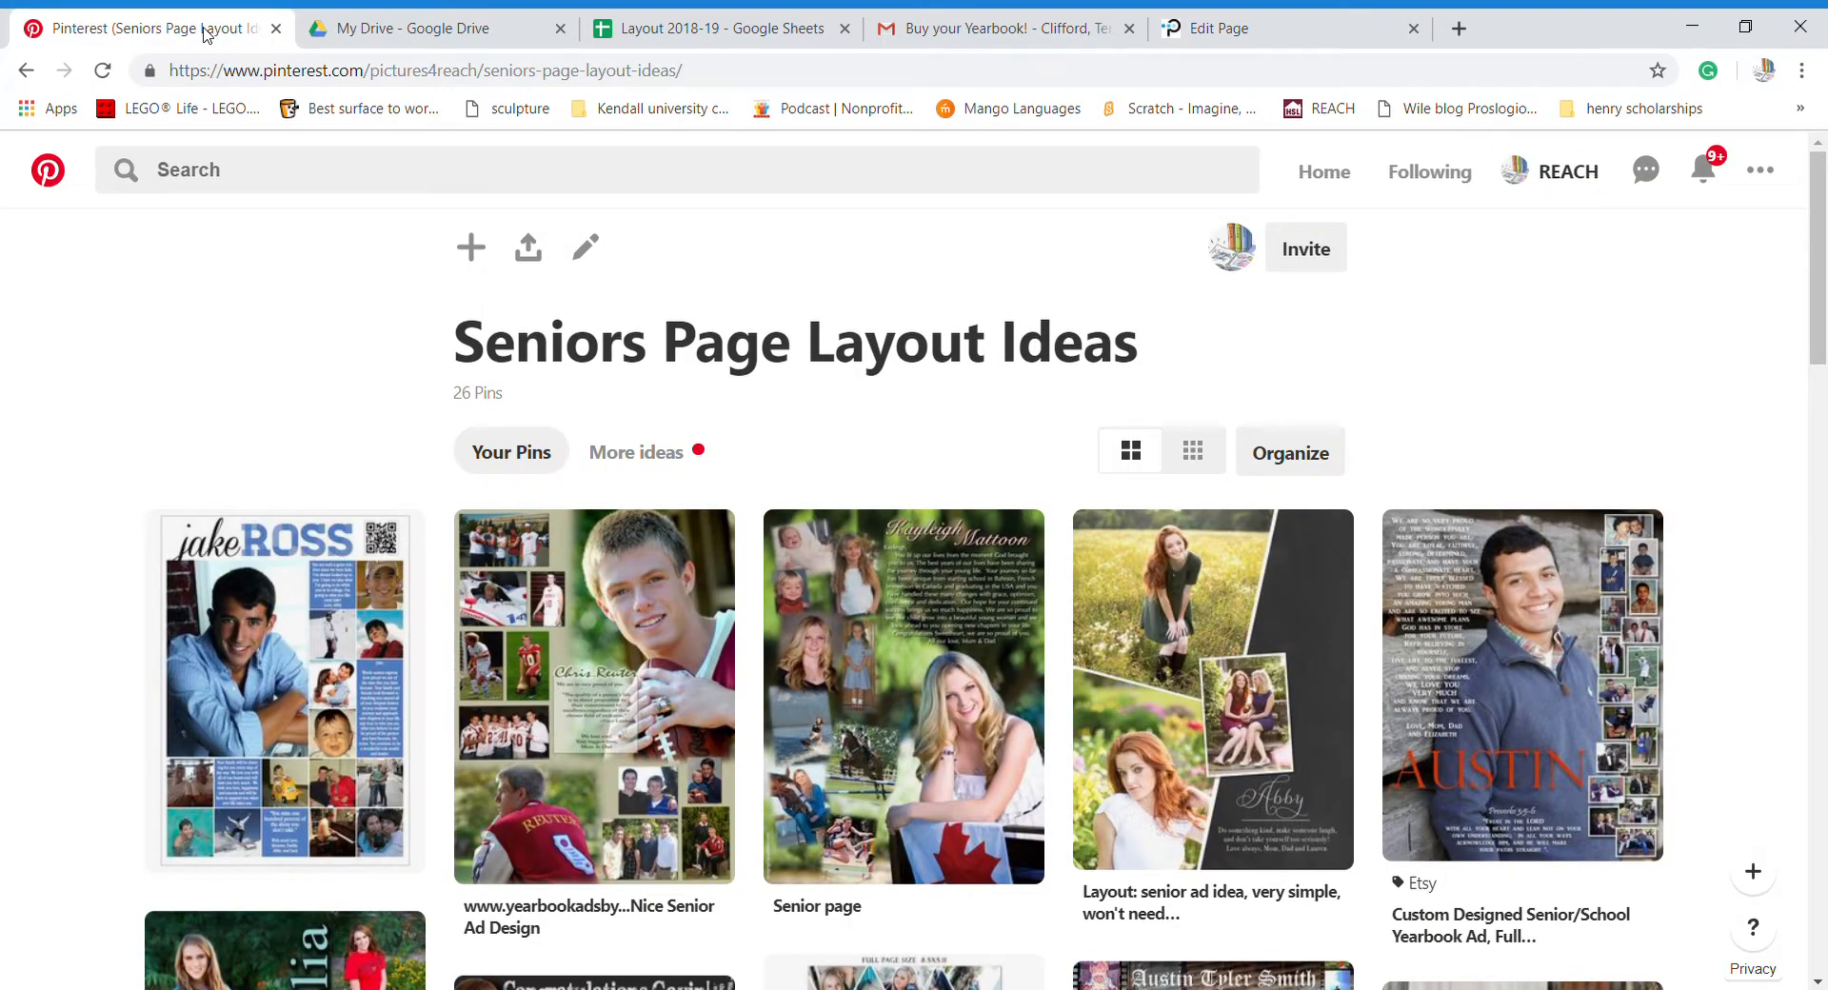
pyautogui.click(1212, 32)
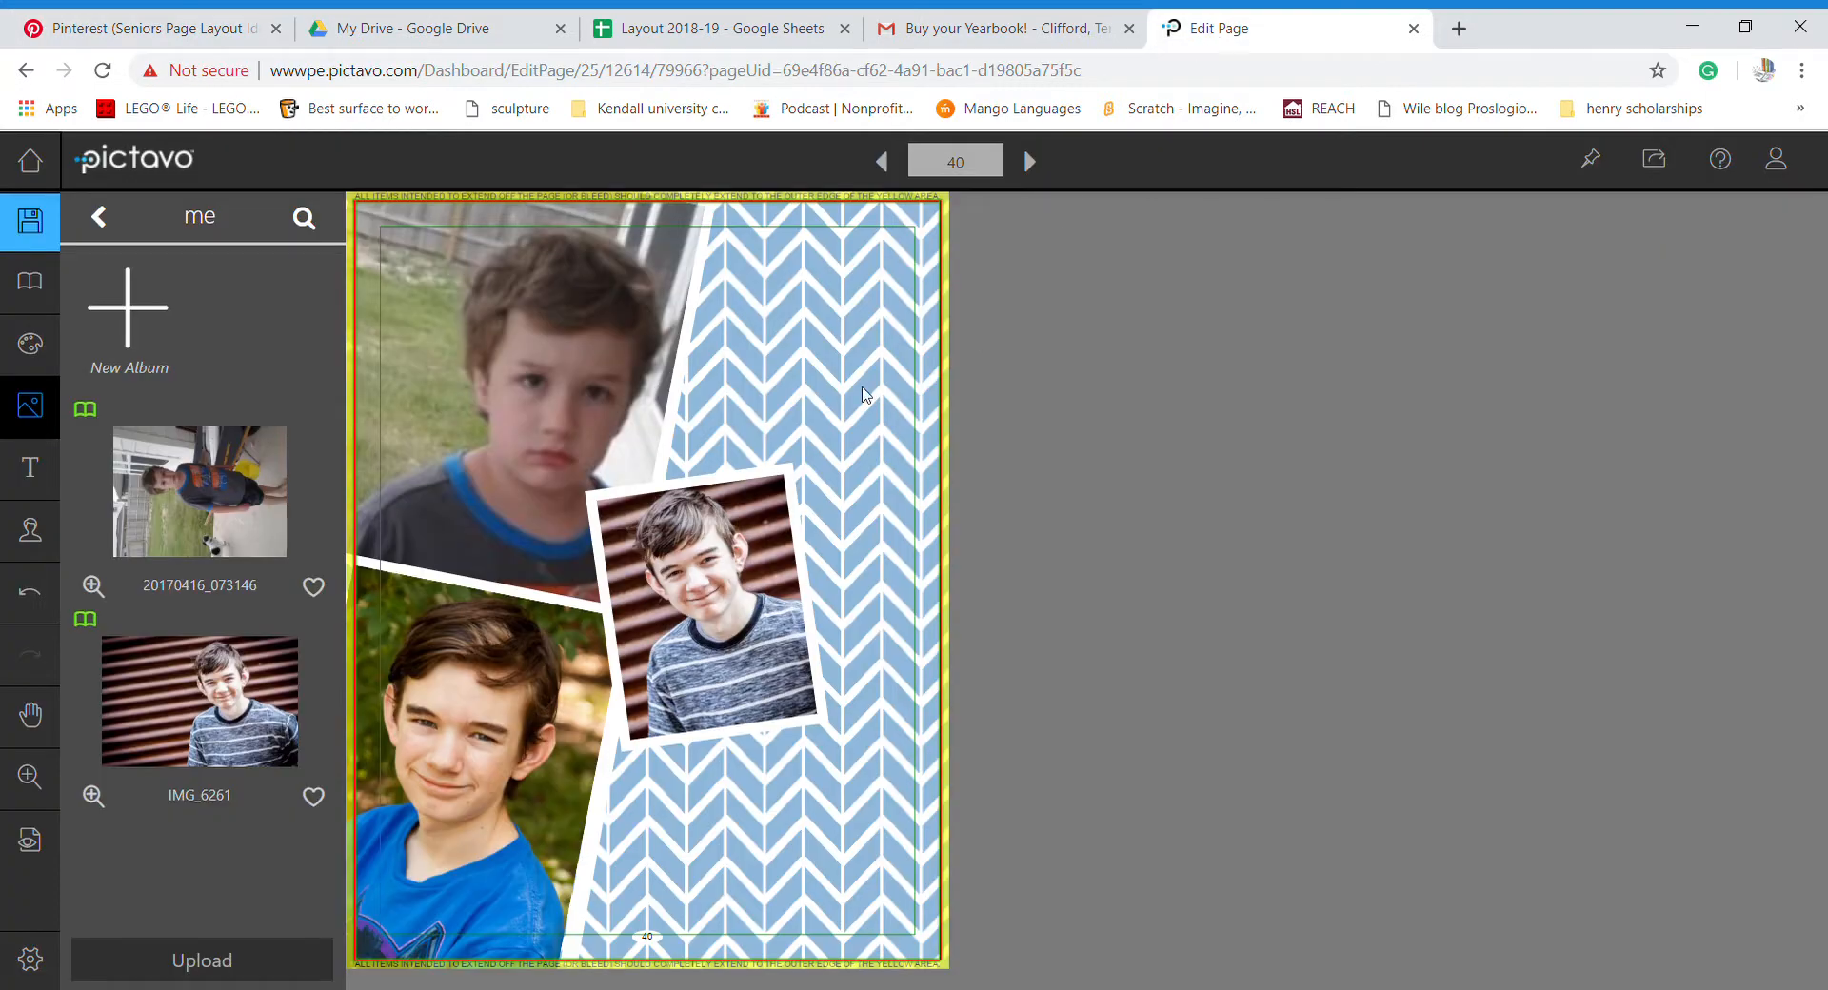
# - Place a headline box below the portrait, centre it, and type the student's full name
pyautogui.click(31, 469)
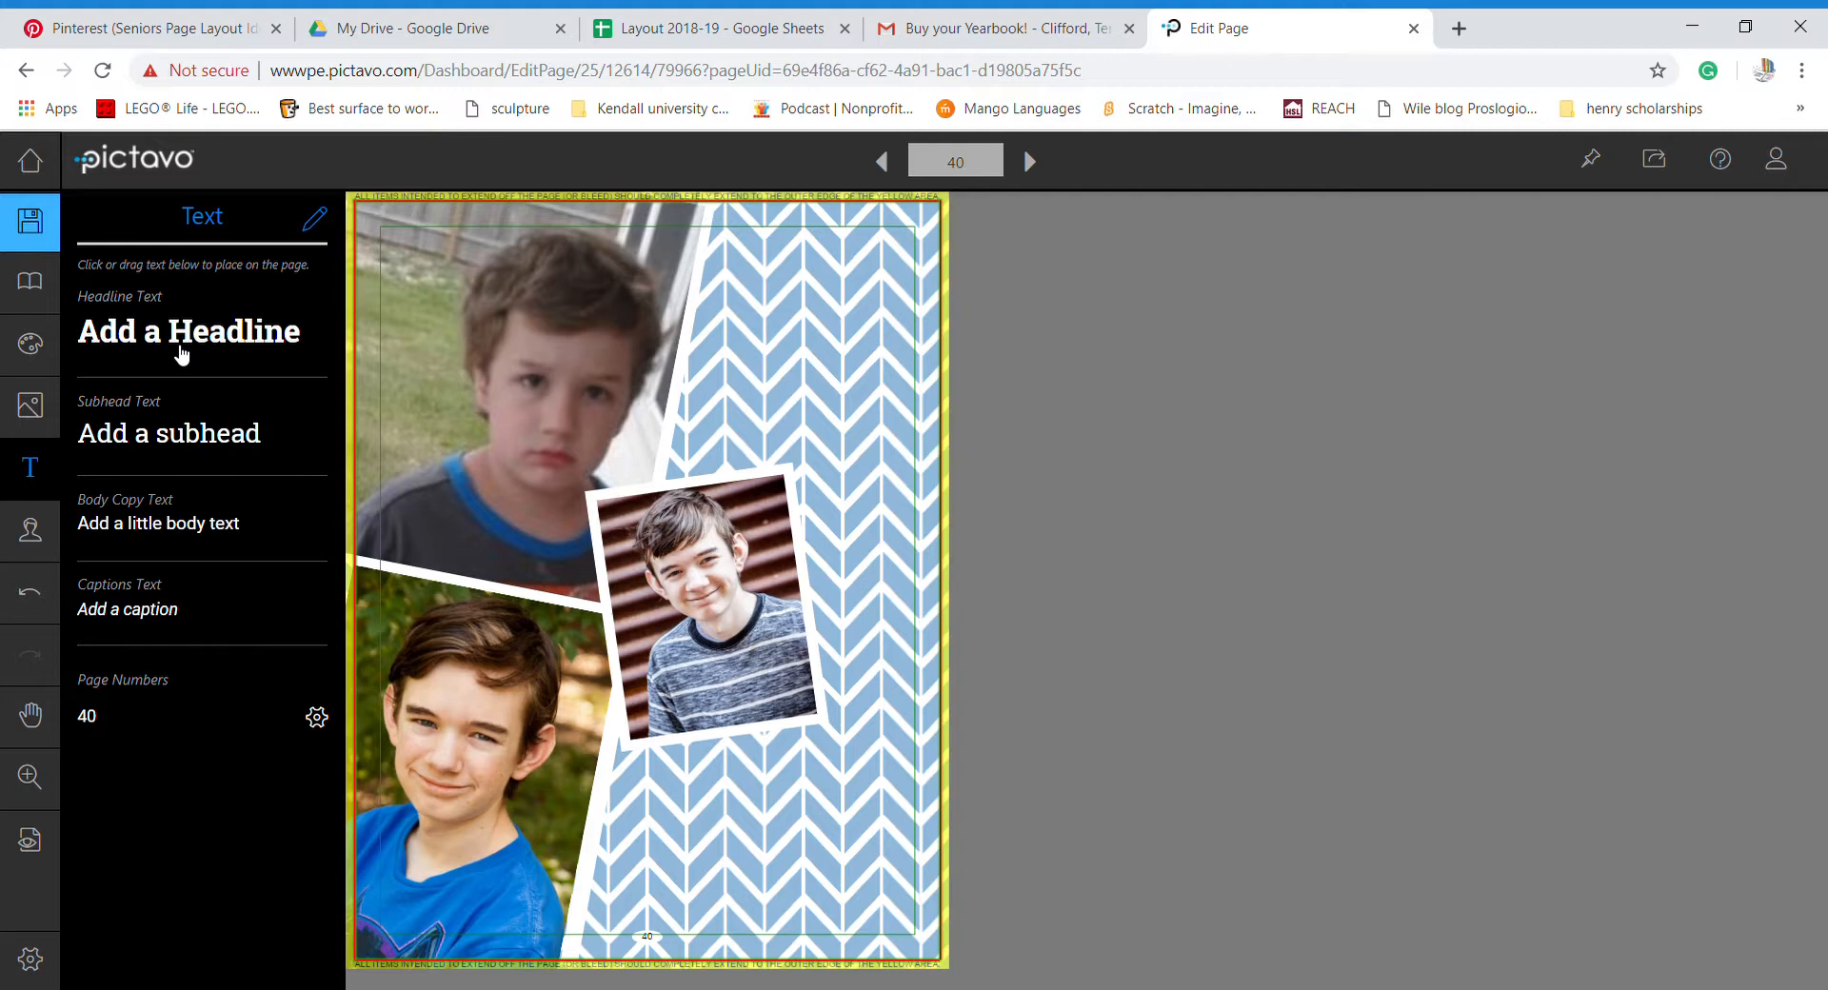
pyautogui.moveTo(174, 343); pyautogui.dragTo(755, 783)
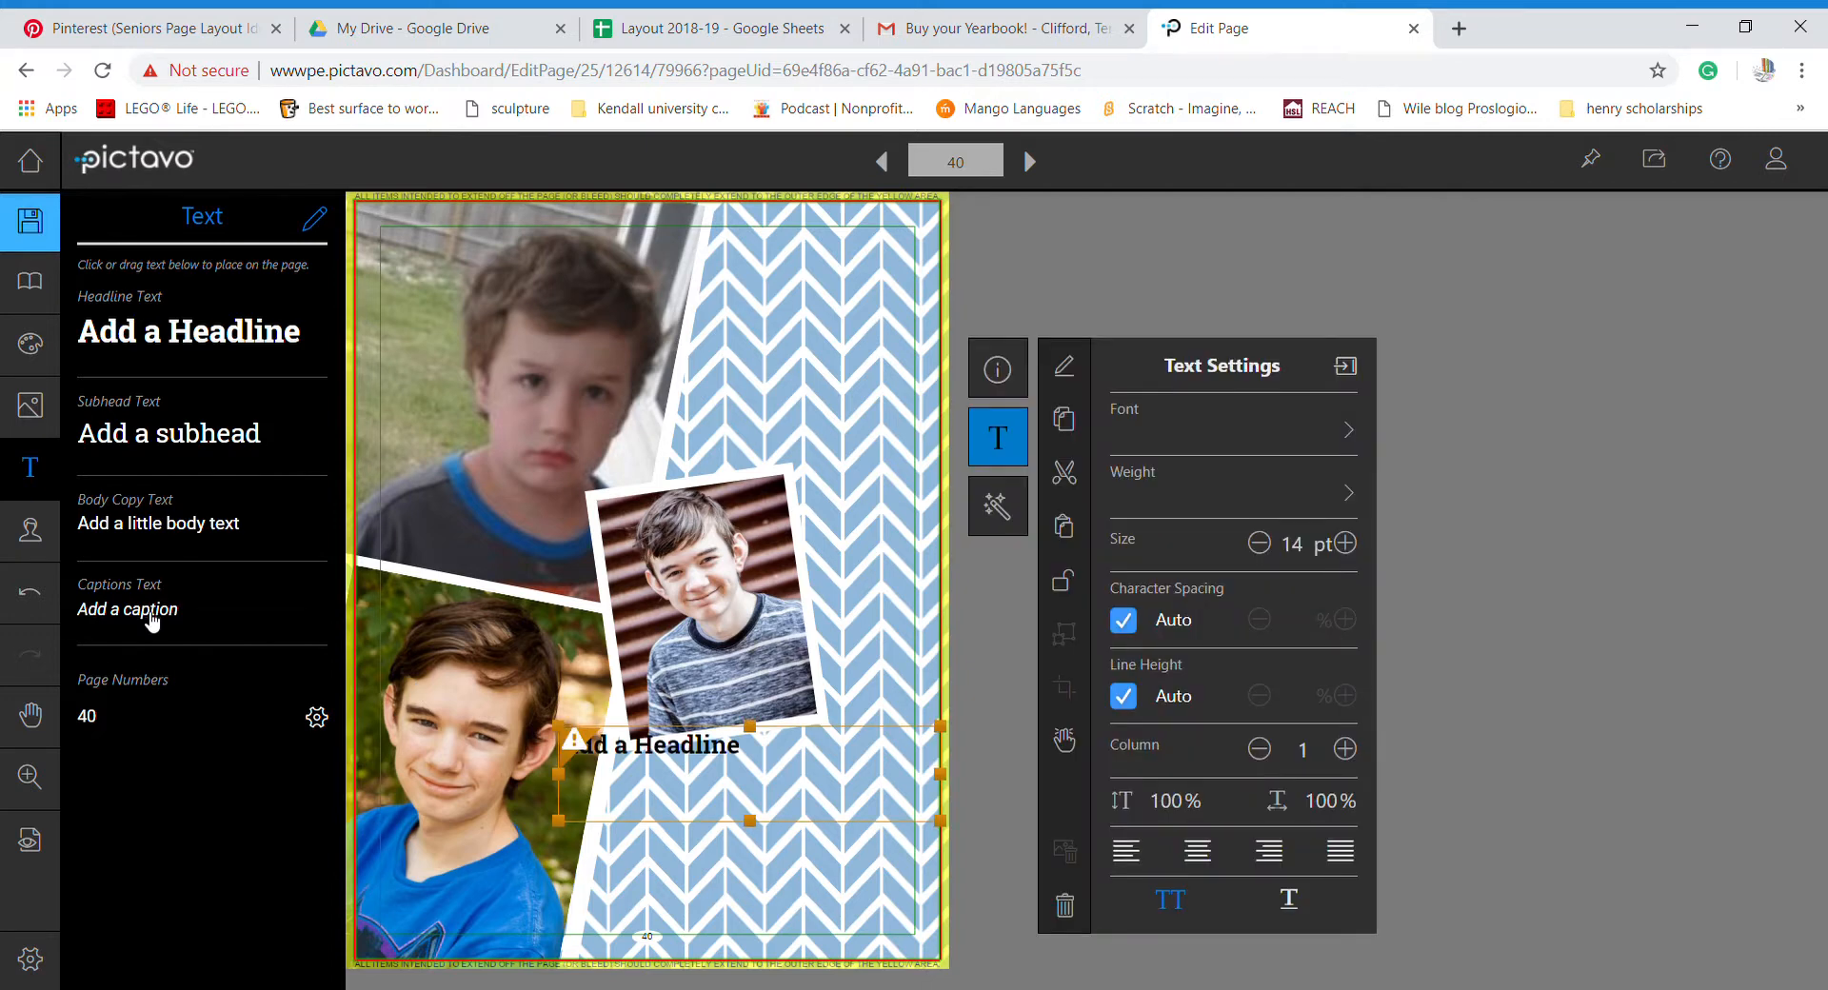
pyautogui.doubleClick(798, 764)
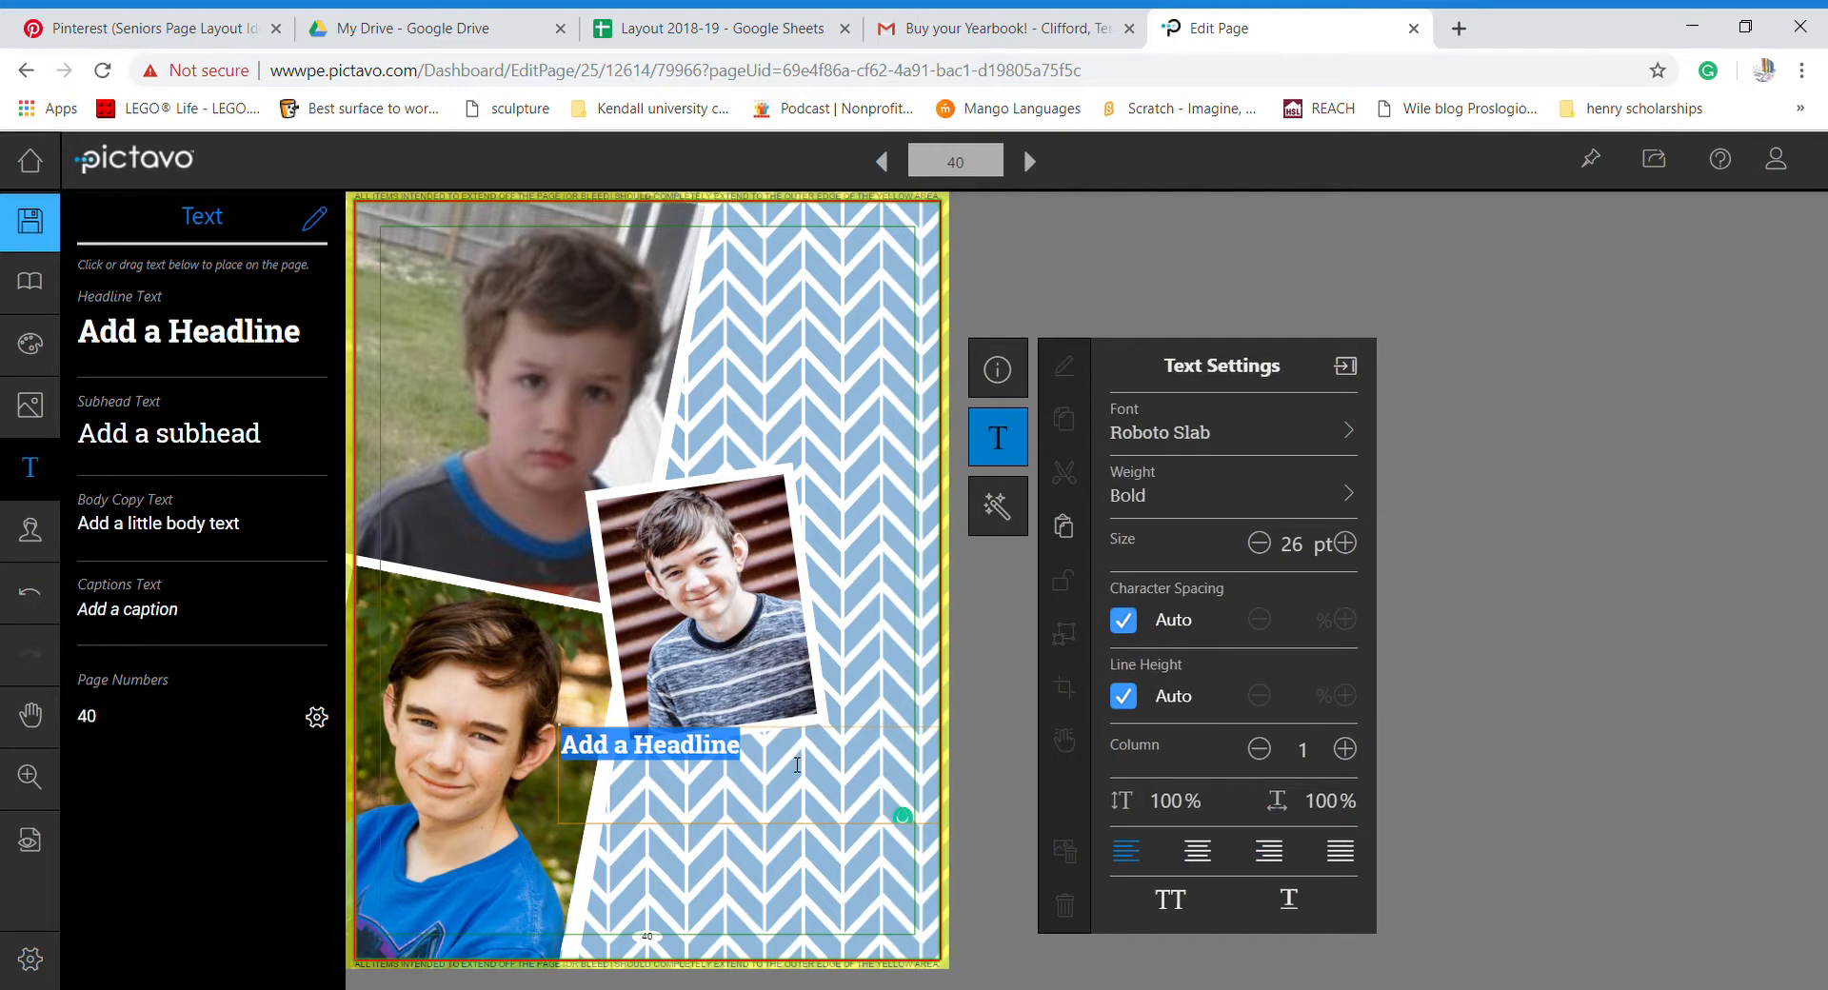
pyautogui.click(1199, 850)
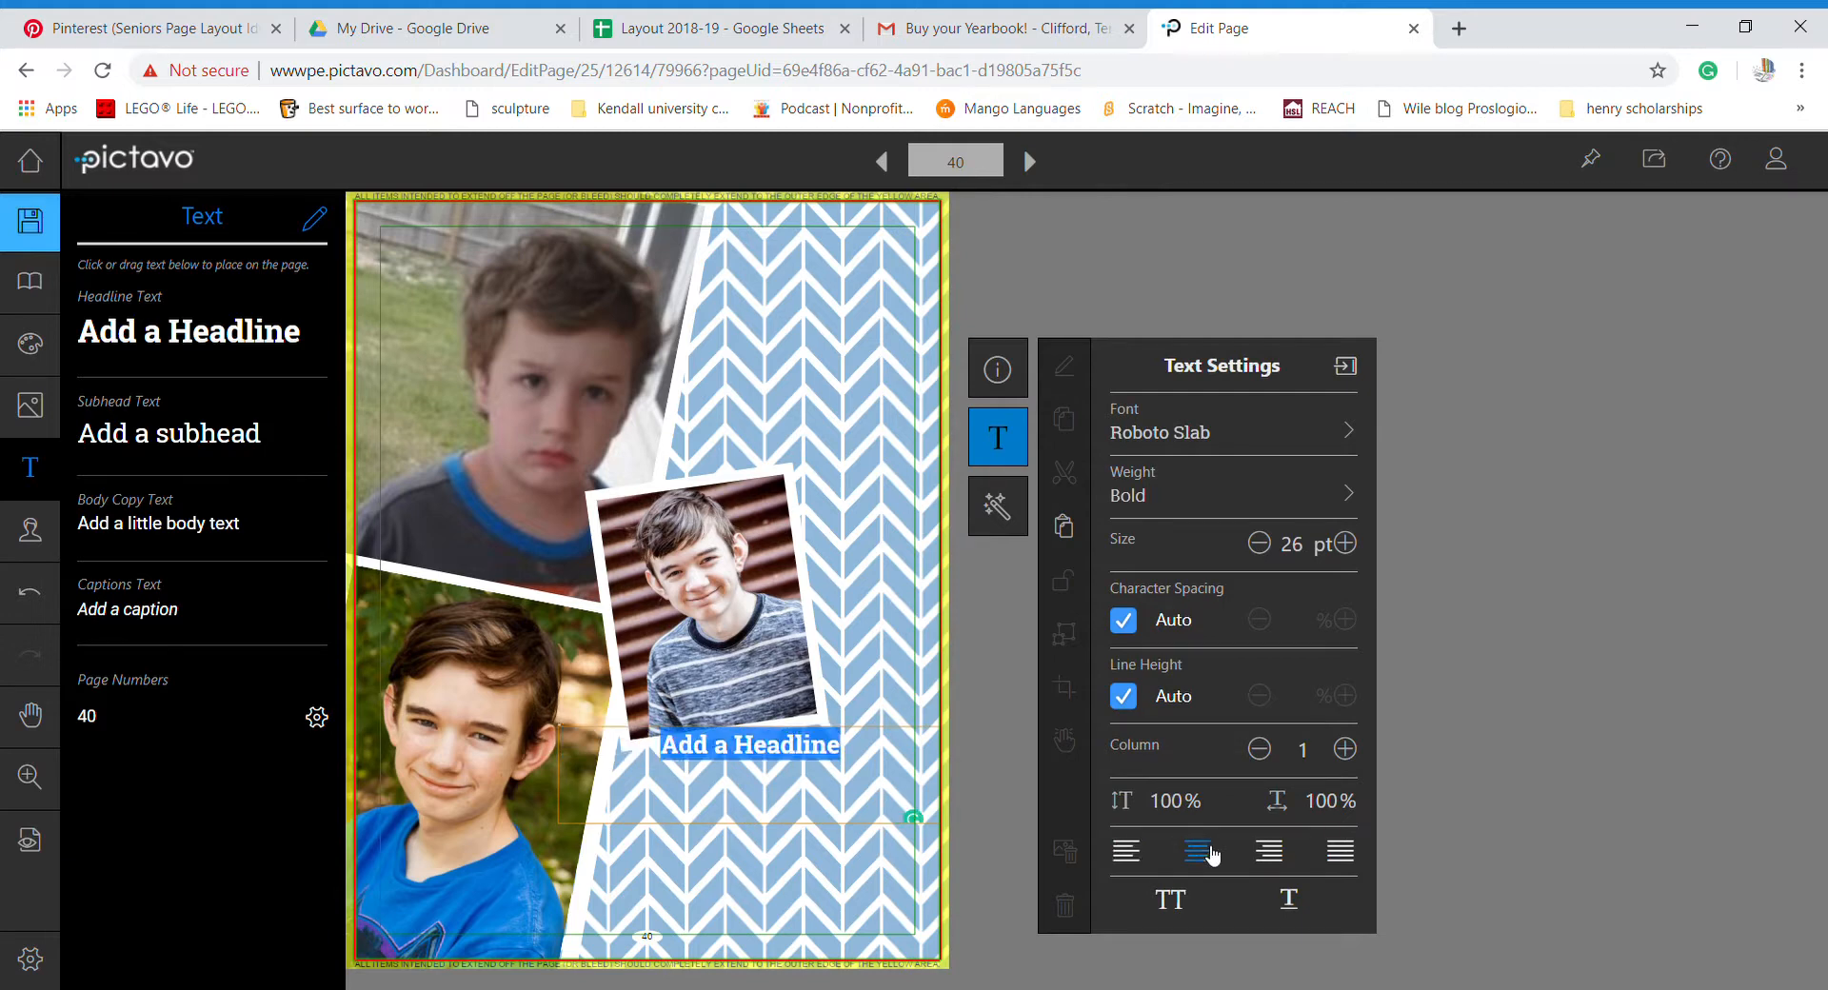
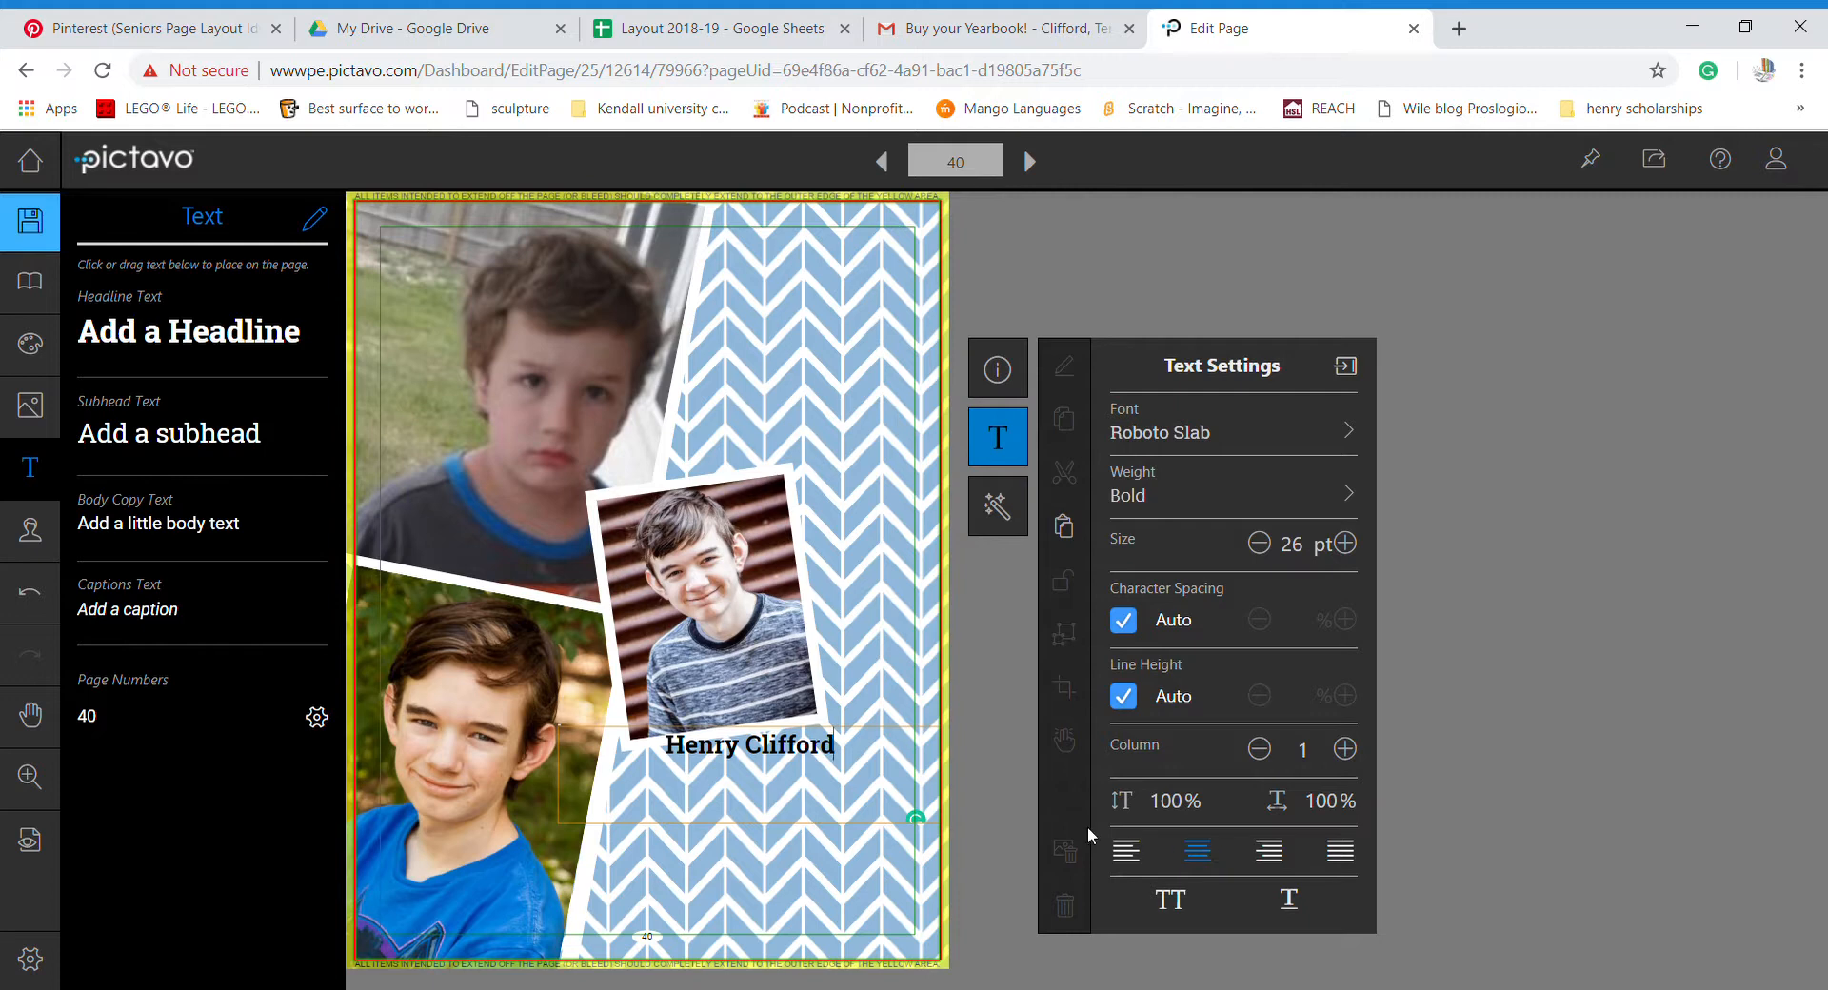
pyautogui.moveTo(861, 753); pyautogui.dragTo(662, 750)
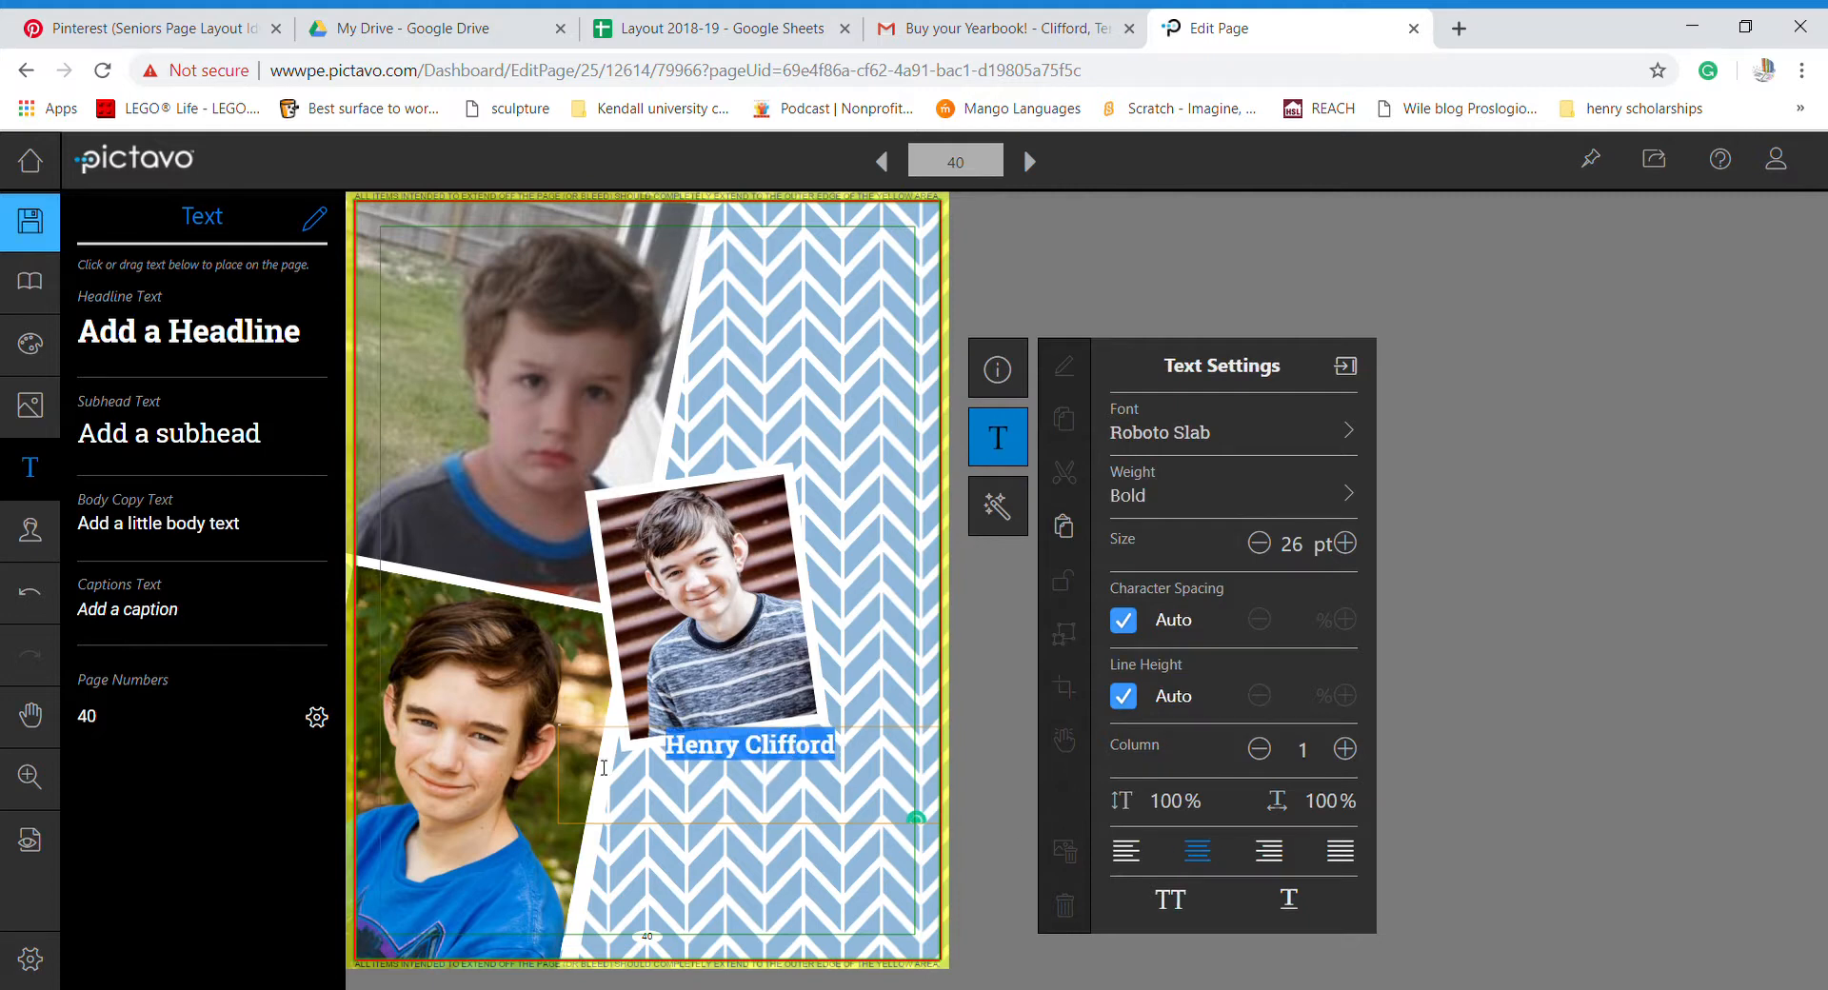
# - Change the name headline's font from Roboto Slab to the Wiesbaden script font
pyautogui.click(1232, 434)
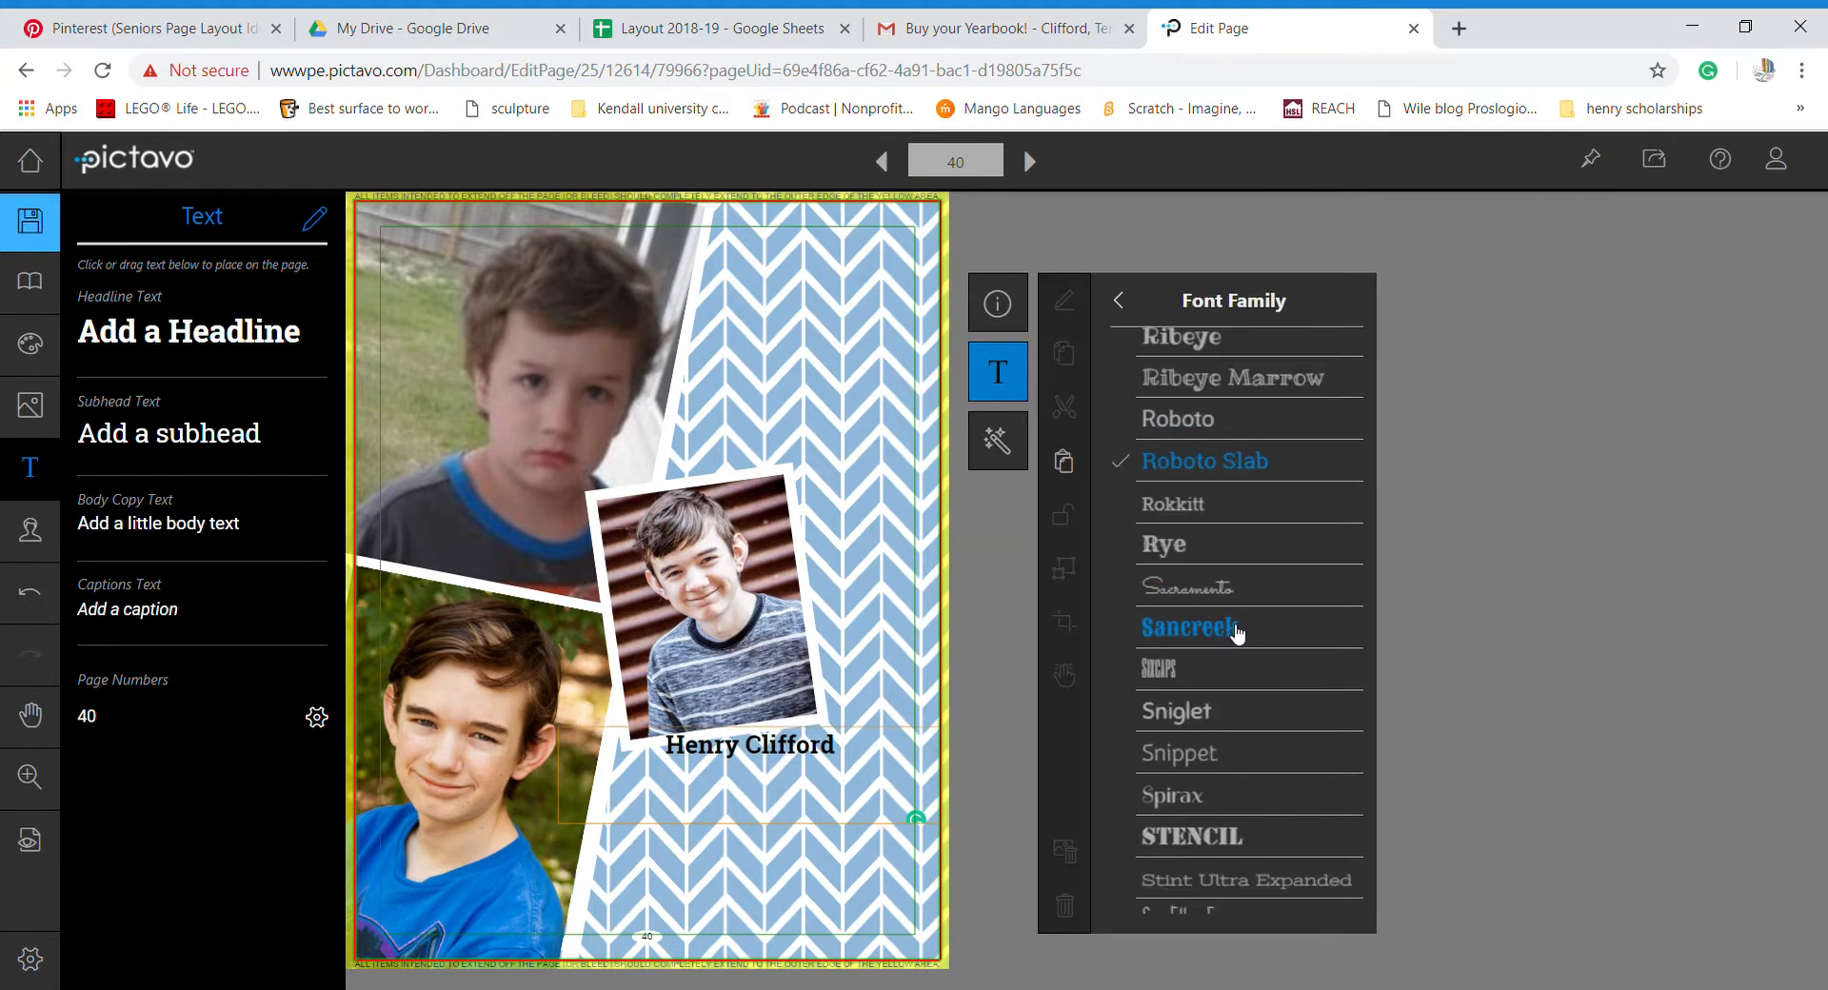
pyautogui.scroll(-4, 1237, 633)
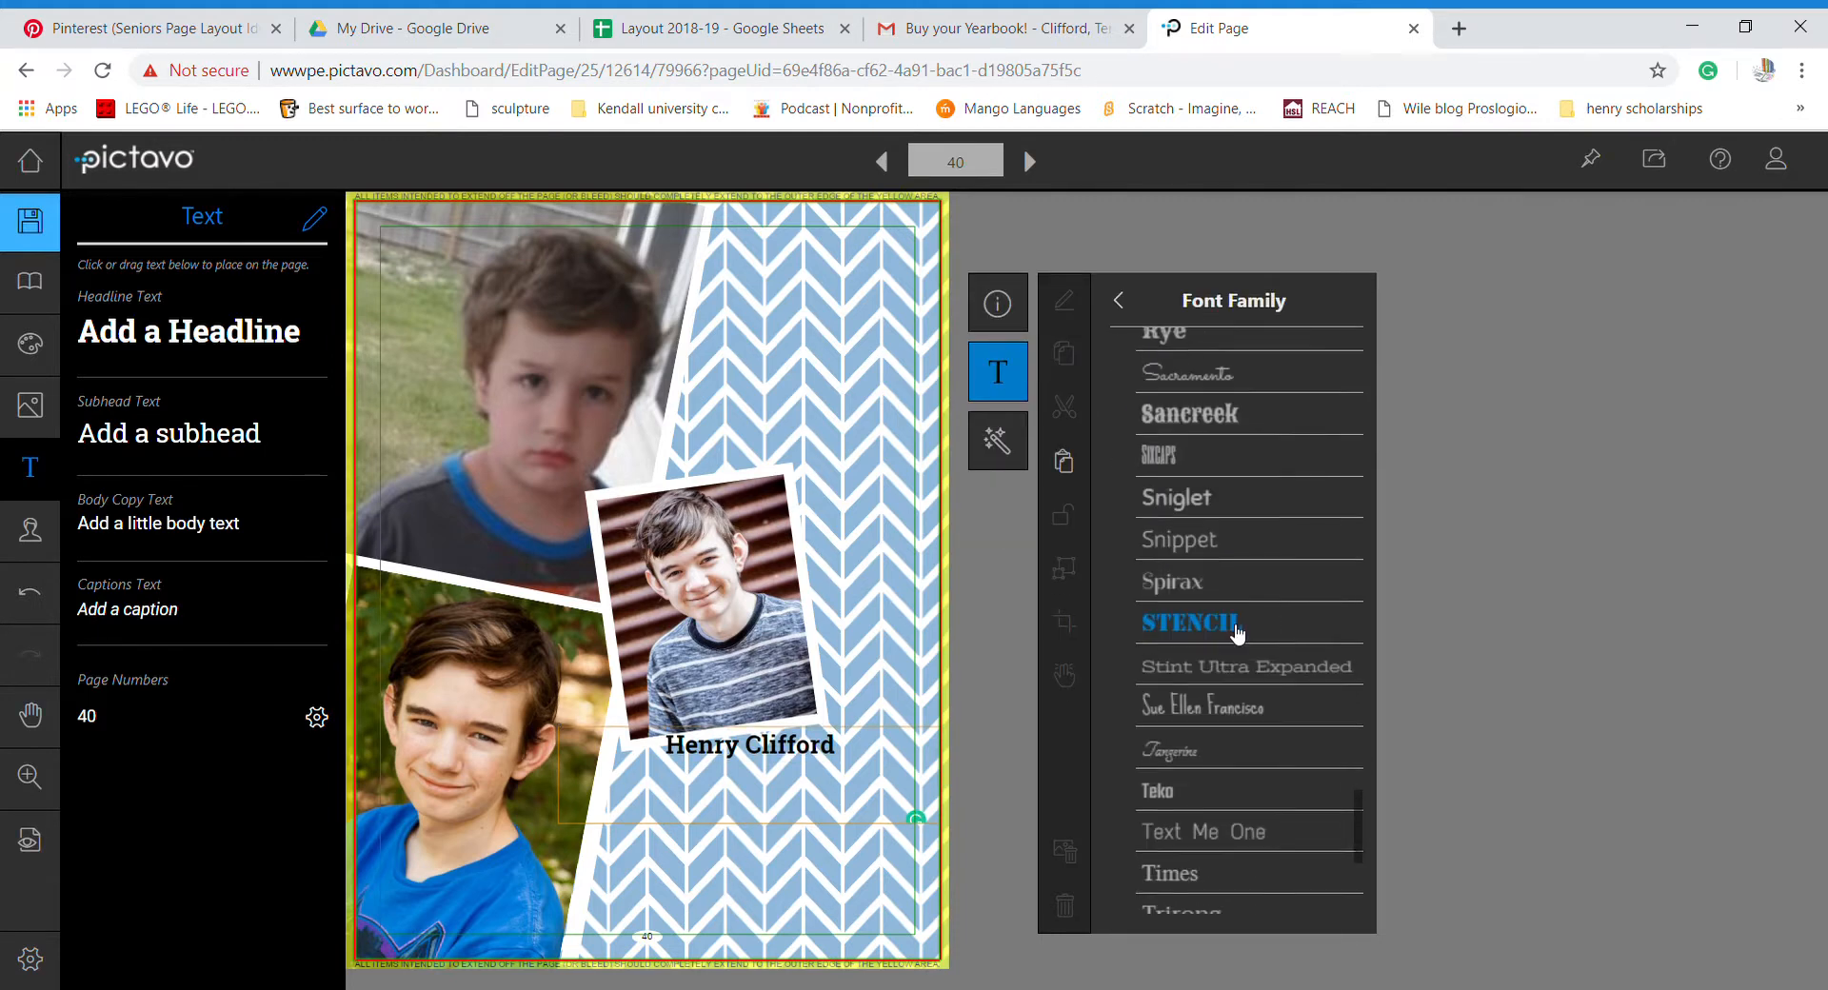
pyautogui.scroll(-3, 1238, 633)
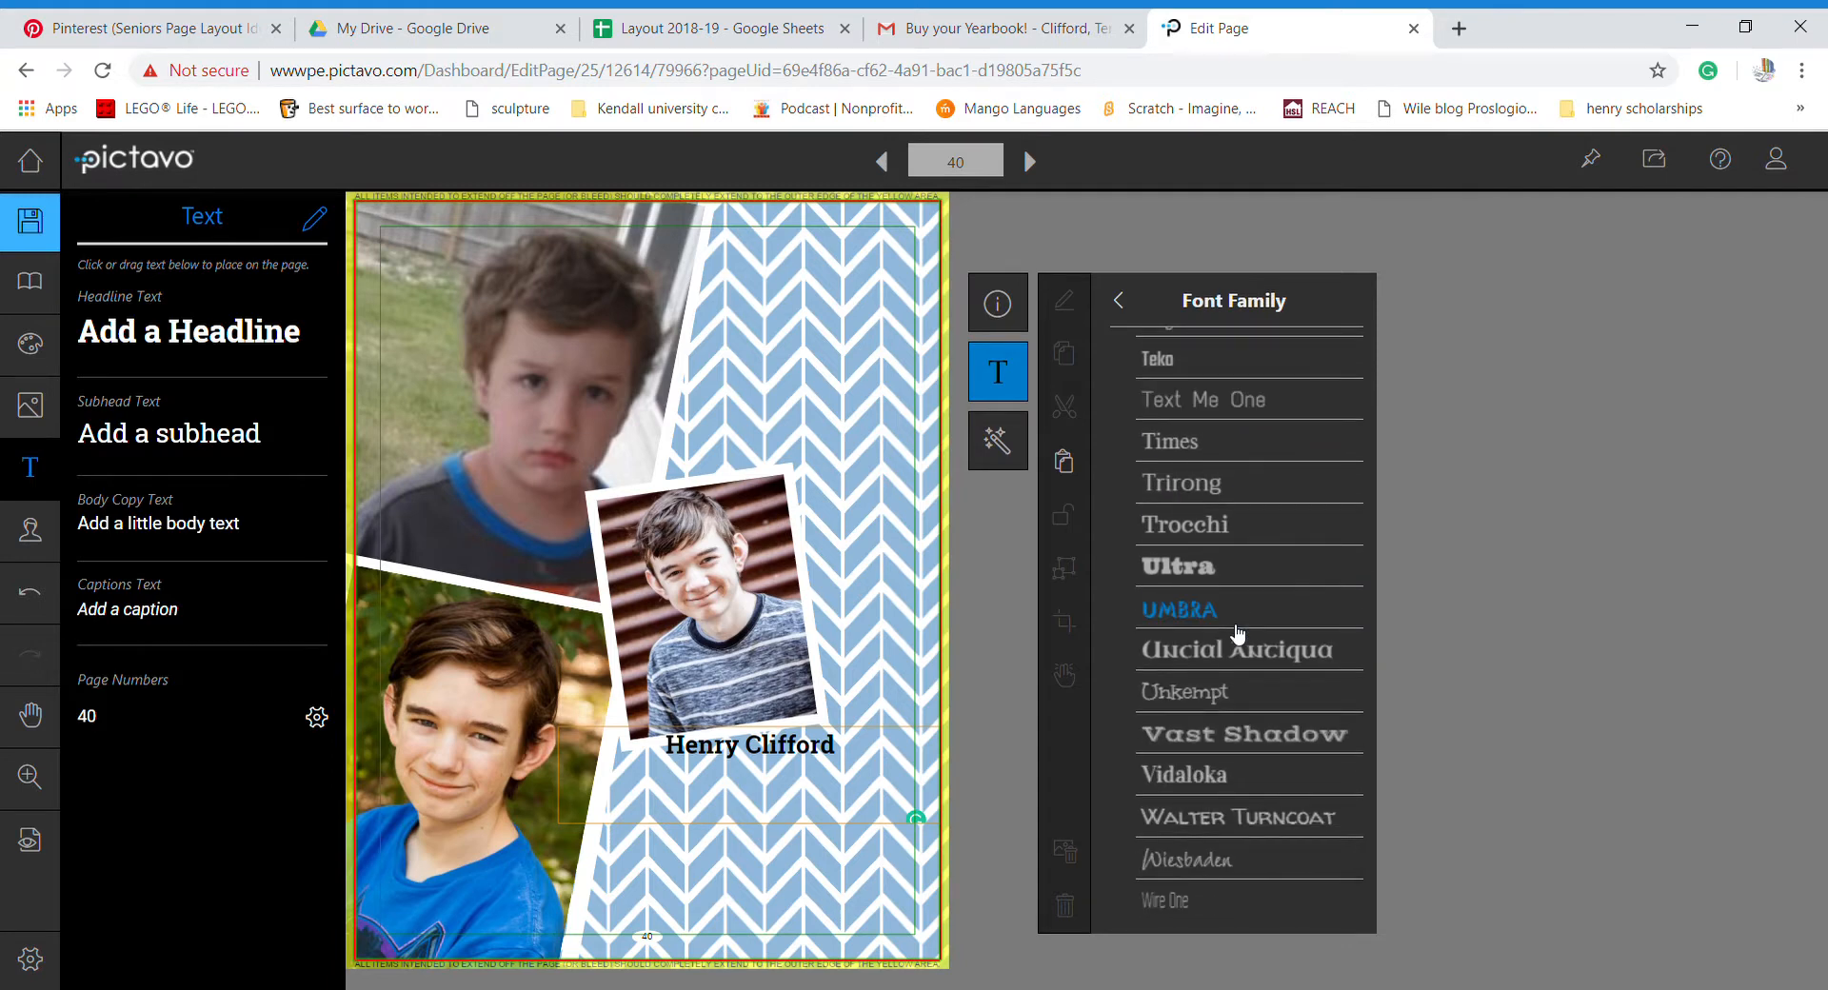
pyautogui.scroll(-1, 1228, 695)
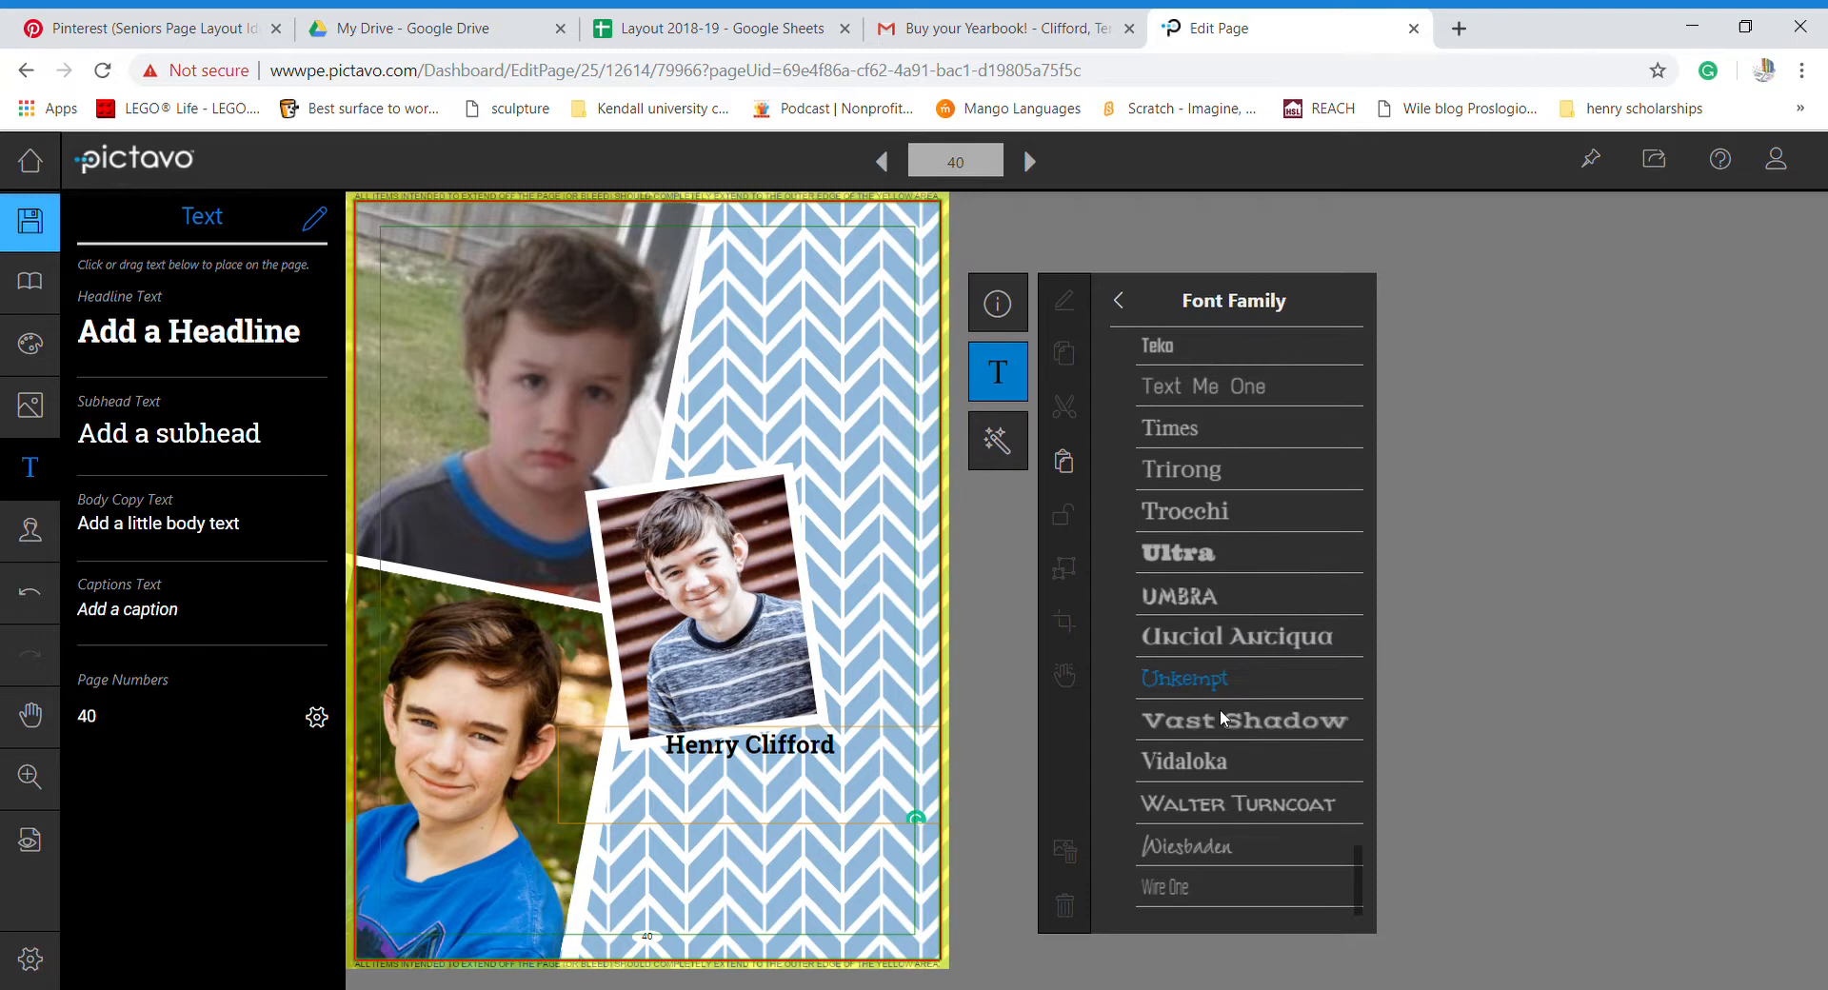
pyautogui.click(1242, 852)
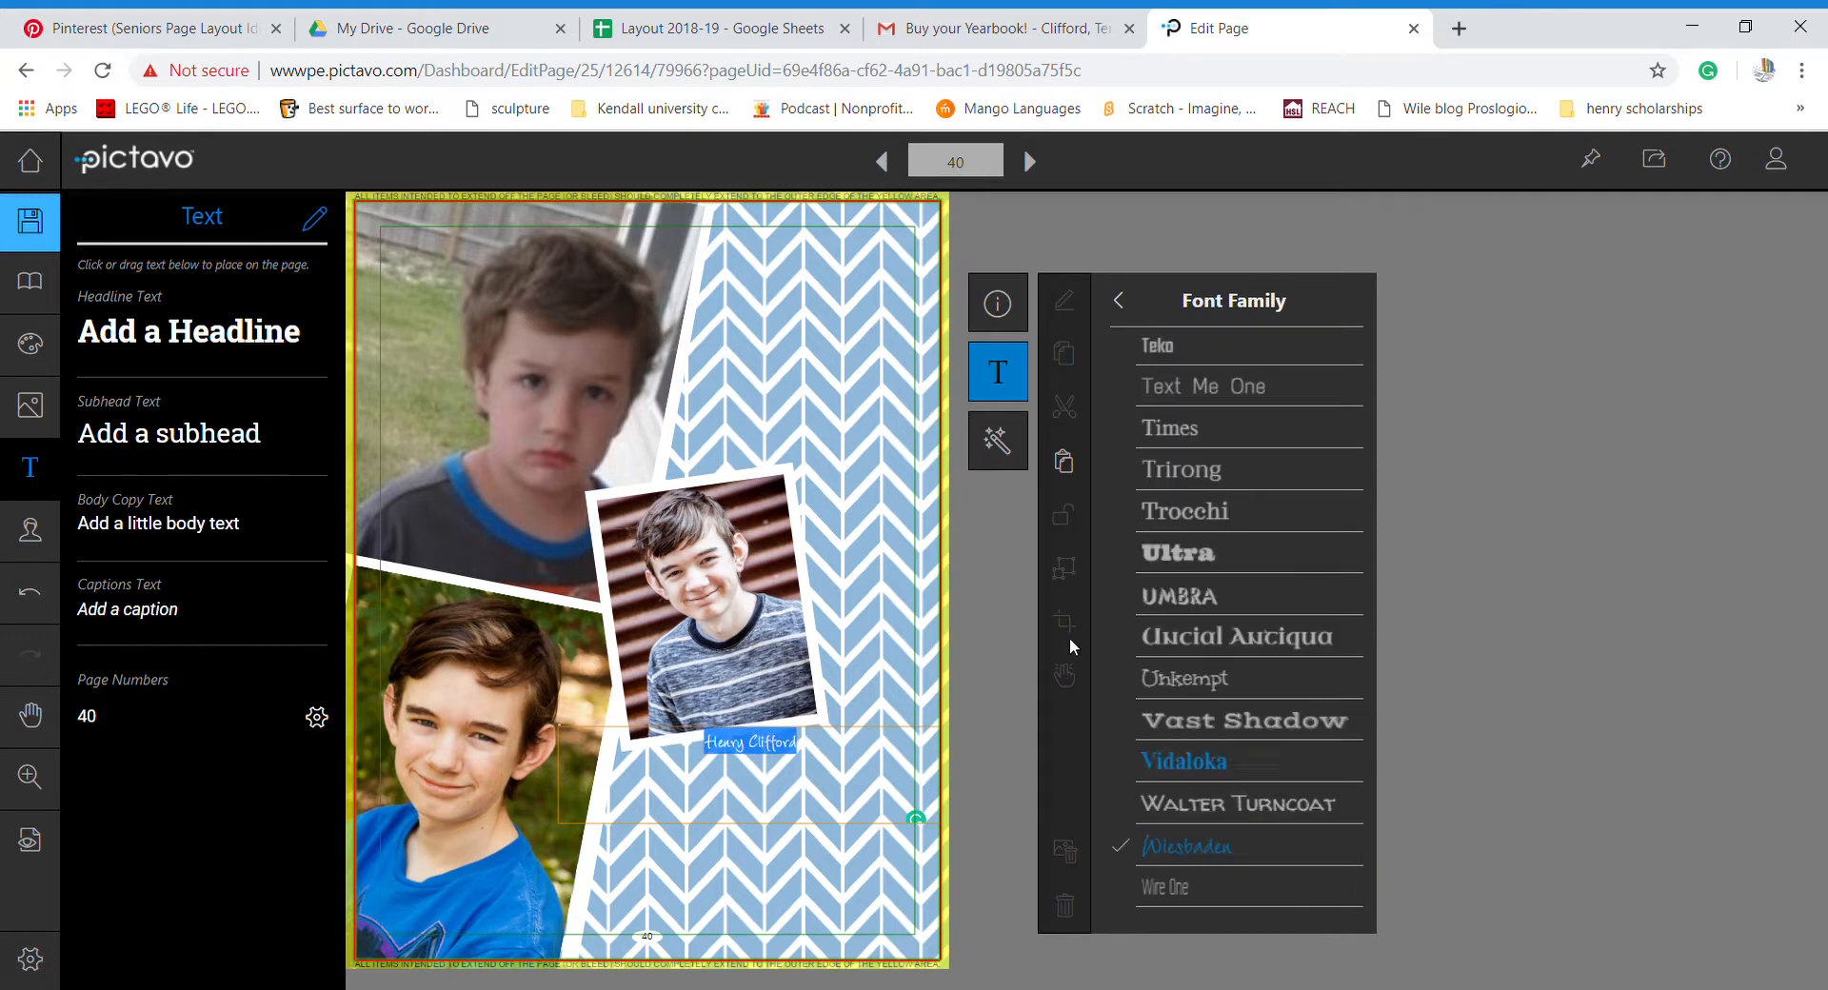
pyautogui.click(1000, 307)
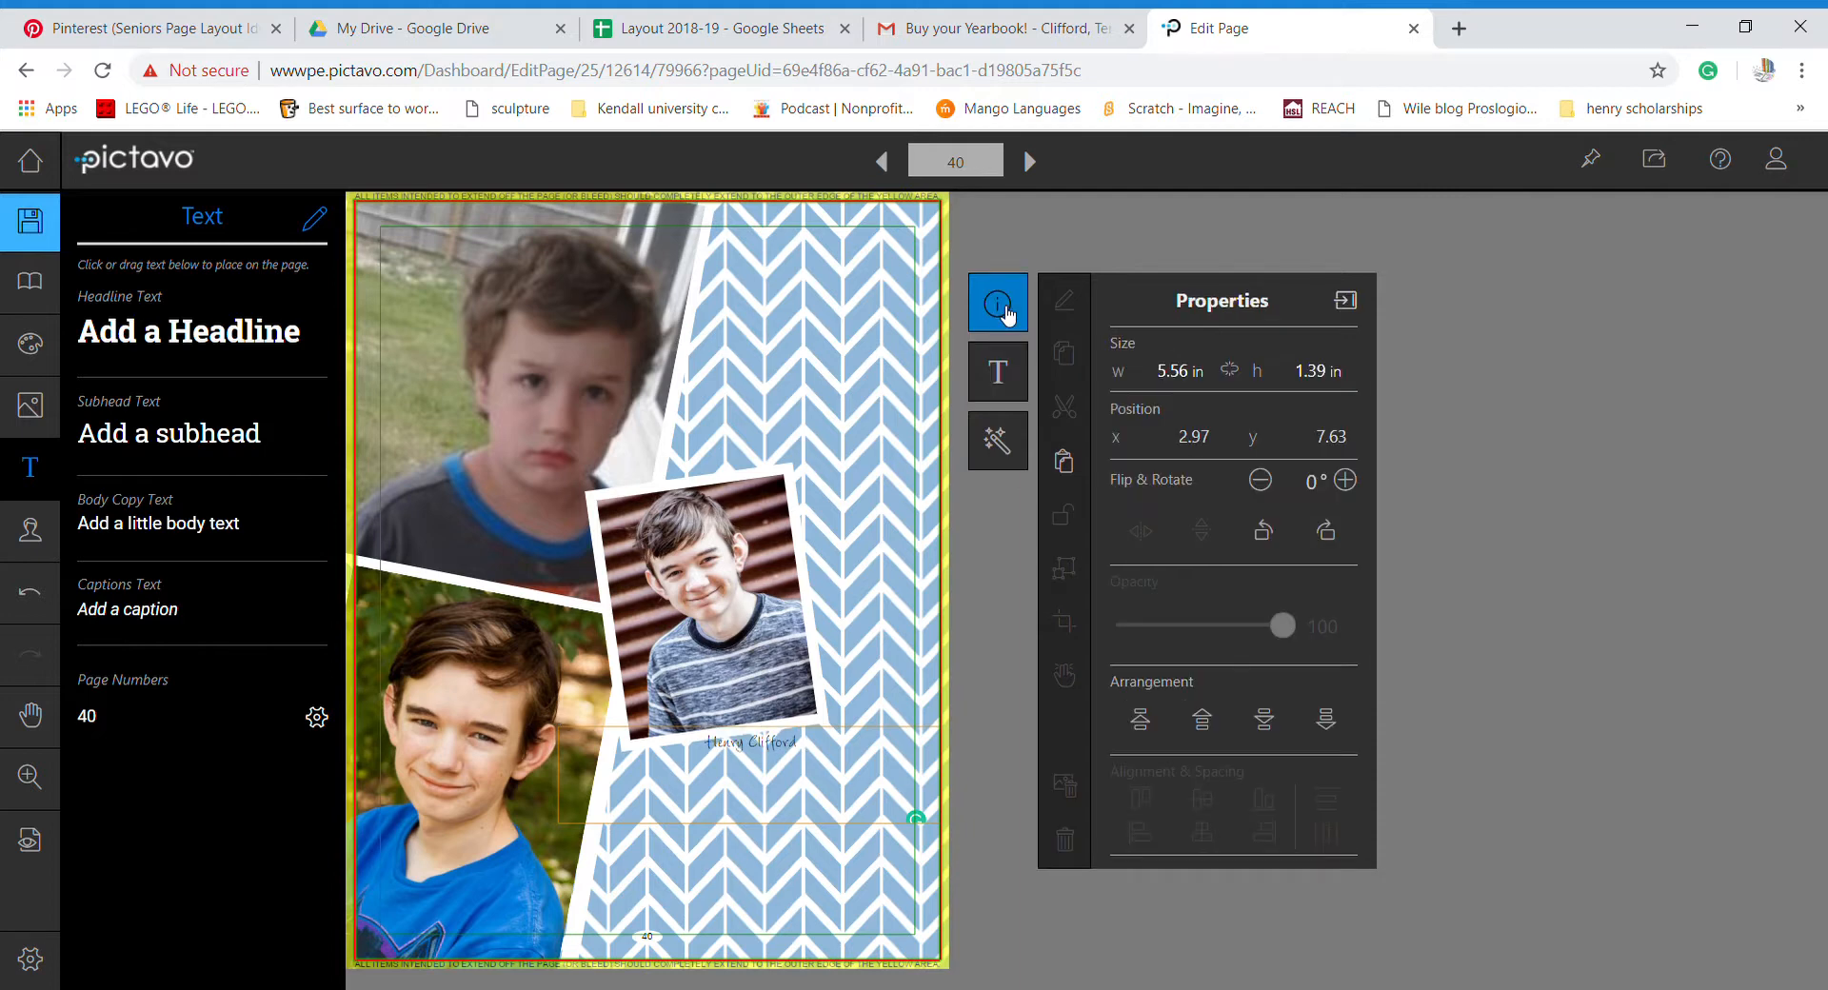
# - Raise the name headline's font size with six Size + presses in Text Settings
pyautogui.click(1002, 376)
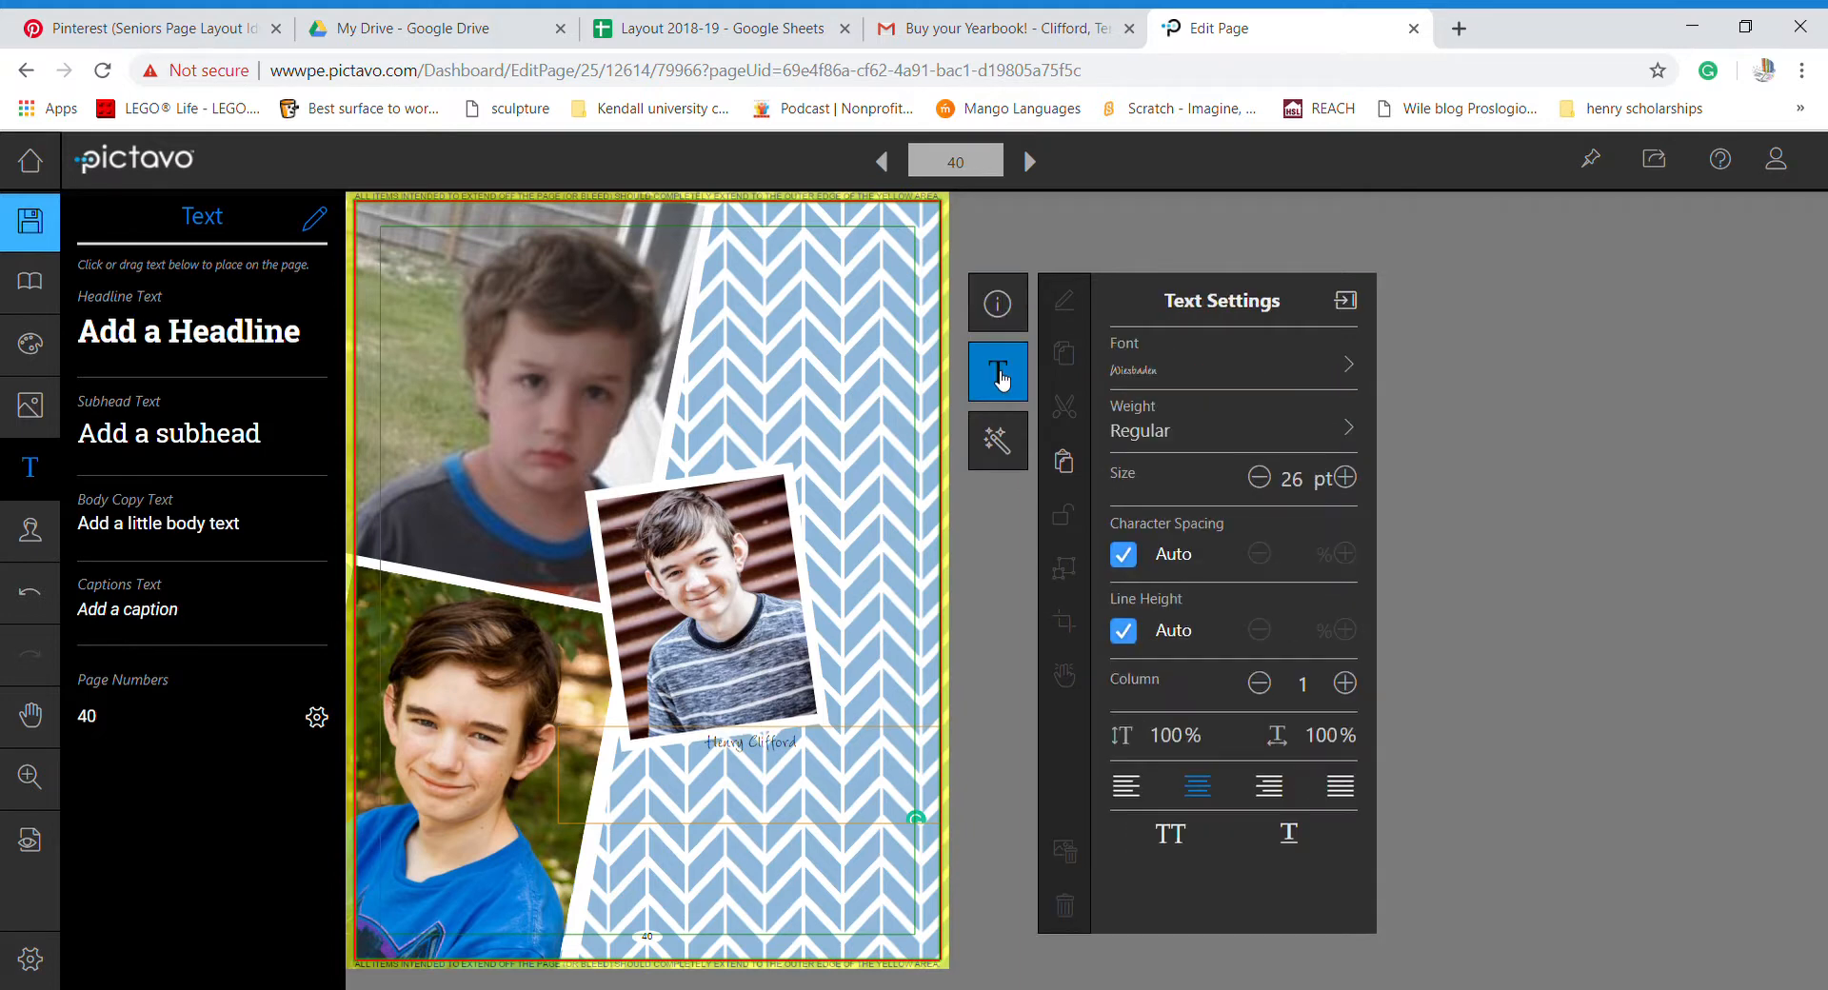
pyautogui.click(1346, 478)
pyautogui.click(1346, 478)
pyautogui.click(1345, 478)
pyautogui.click(1345, 478)
pyautogui.click(1345, 478)
pyautogui.click(1346, 478)
pyautogui.click(1345, 478)
pyautogui.click(1346, 478)
pyautogui.click(1345, 478)
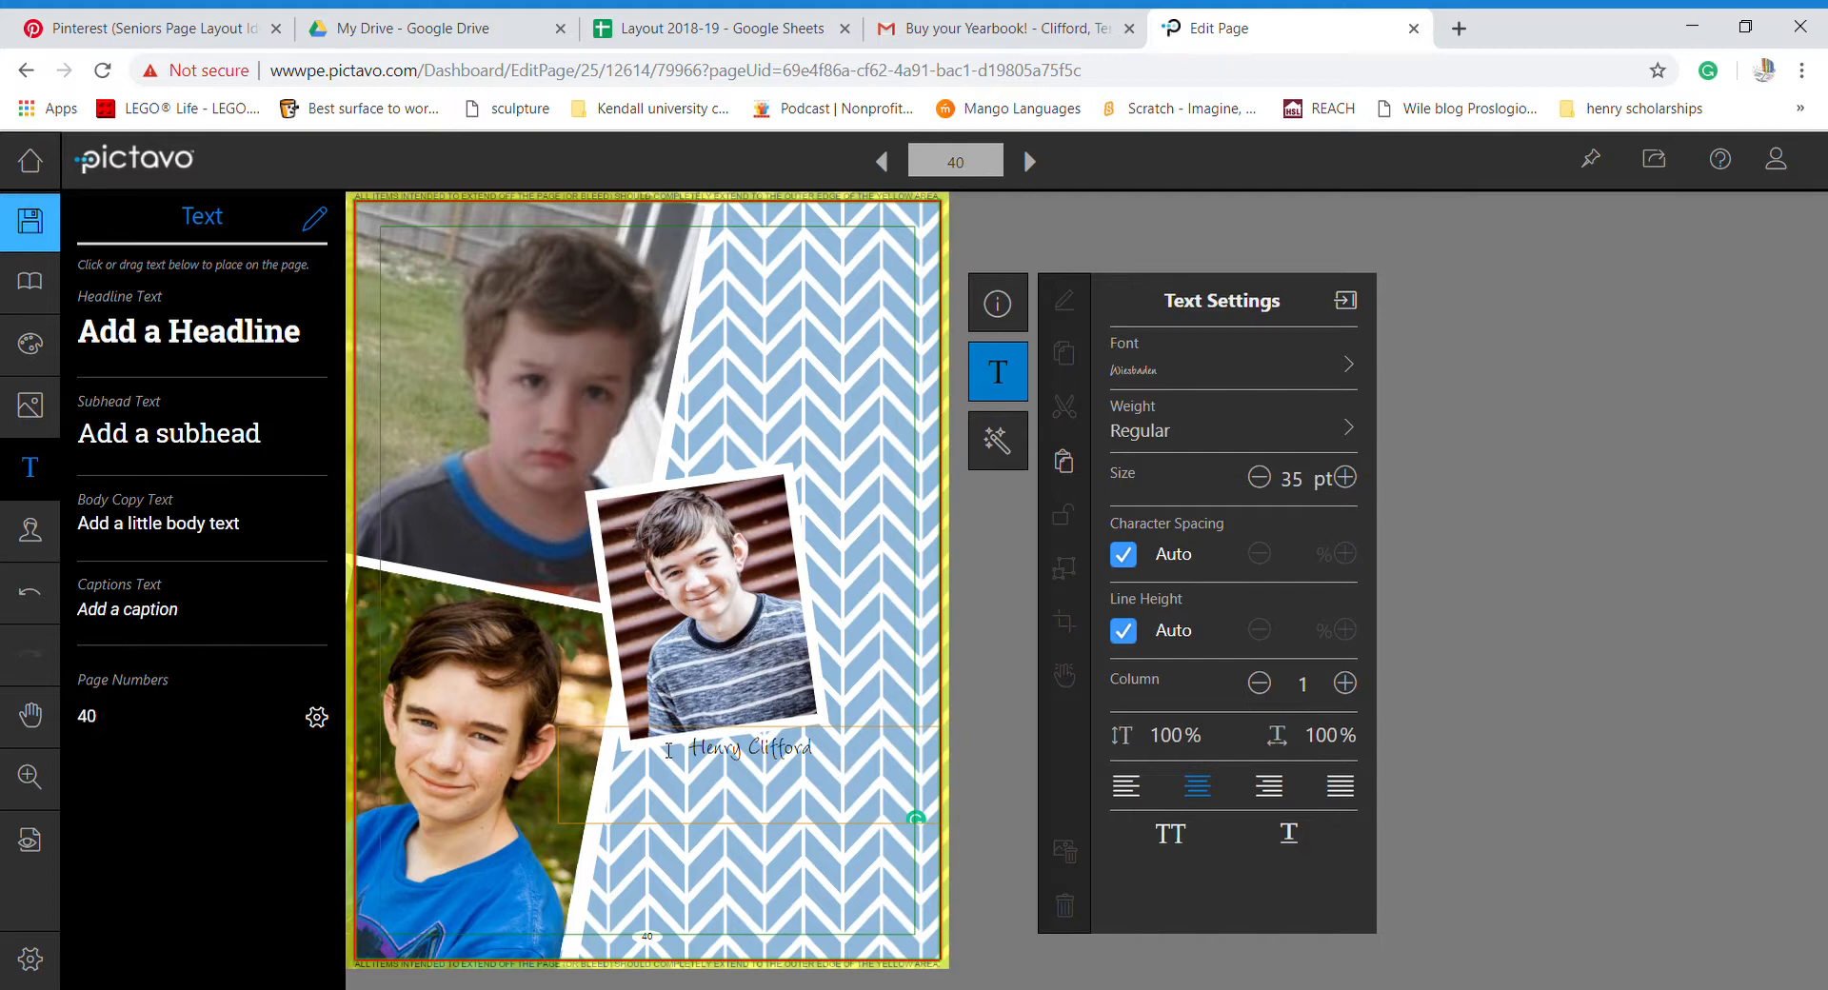
# - Reselect the name and enlarge it further until it reaches 43 pt
pyautogui.moveTo(834, 762); pyautogui.dragTo(668, 753)
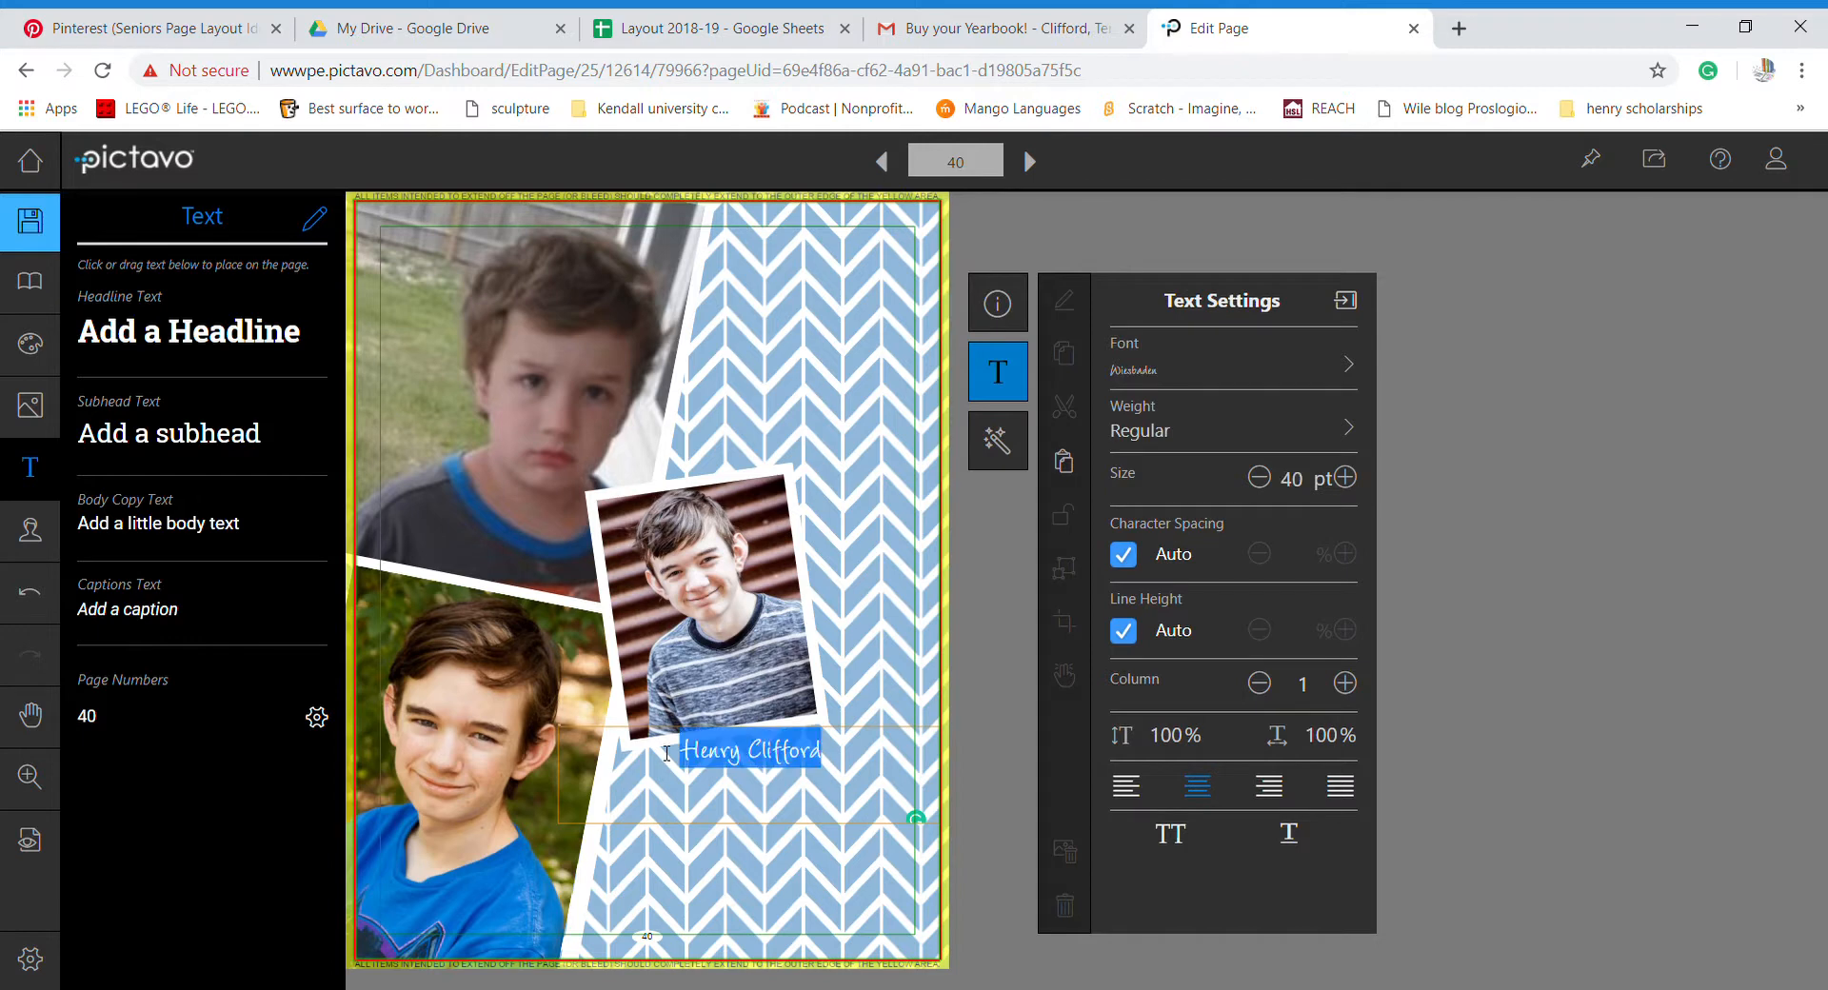
pyautogui.click(1352, 480)
pyautogui.click(1352, 480)
pyautogui.click(1352, 480)
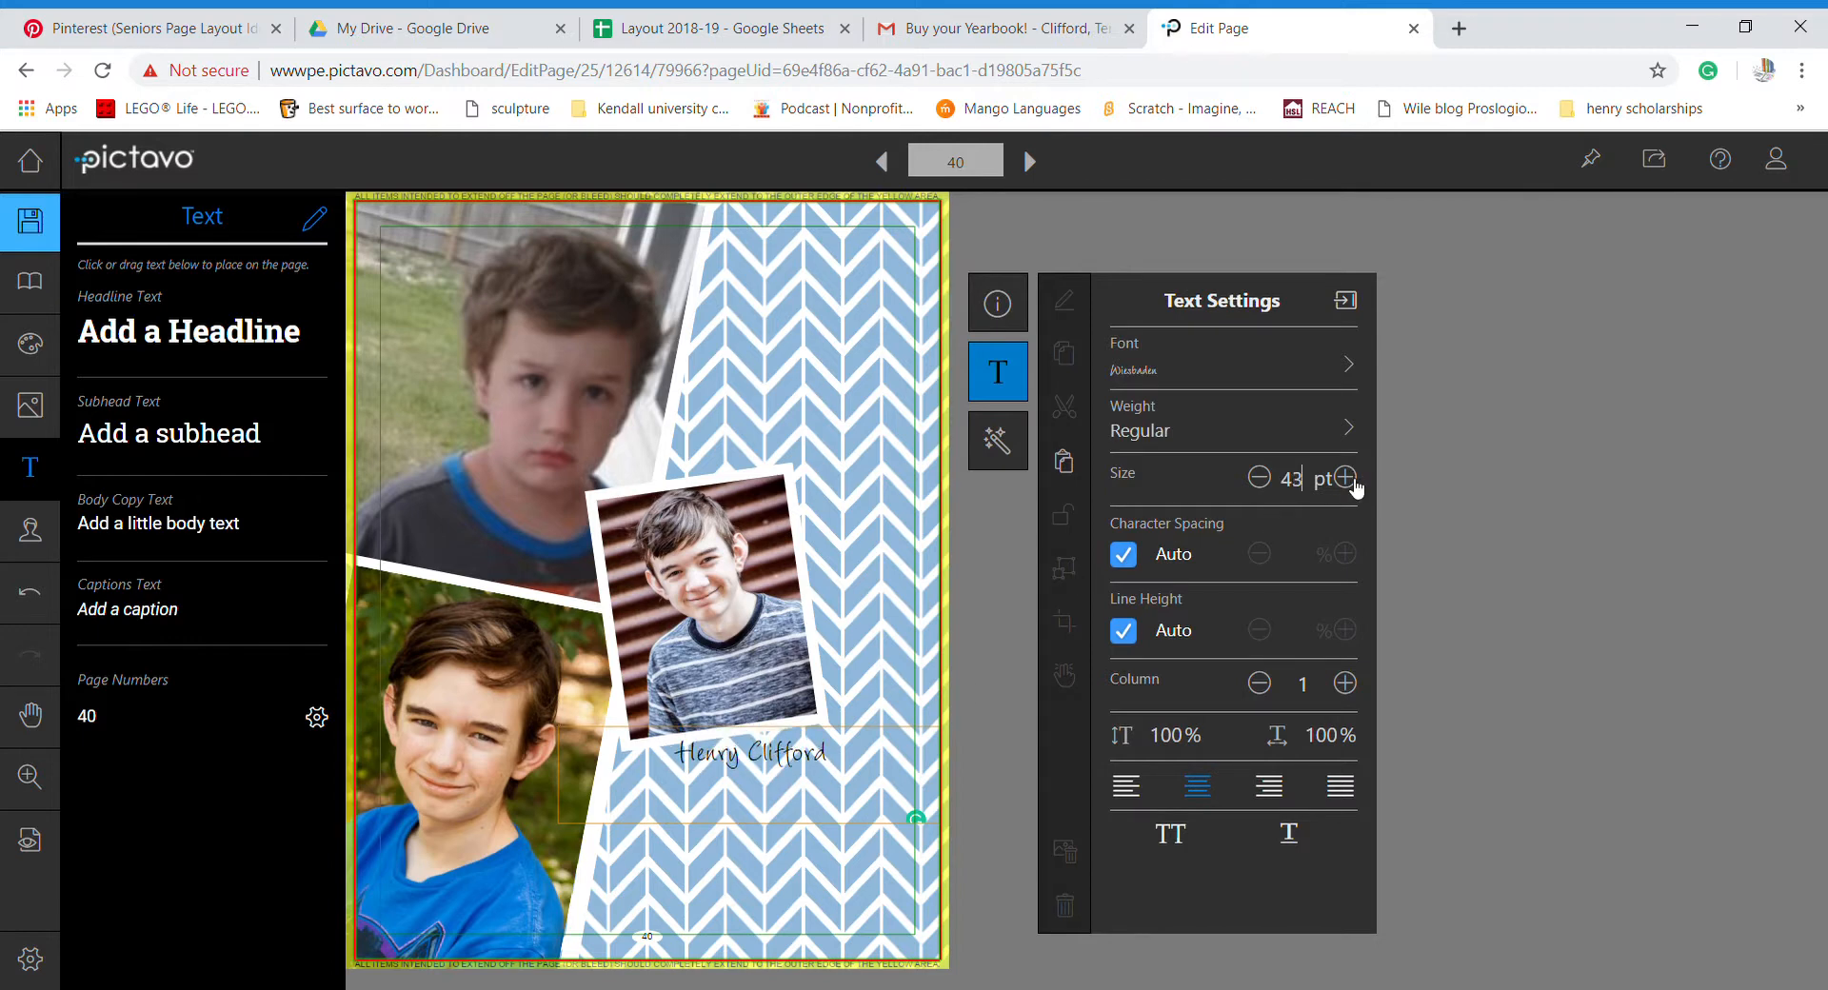
pyautogui.click(1352, 480)
pyautogui.click(1352, 480)
pyautogui.click(1352, 480)
pyautogui.click(1352, 479)
pyautogui.click(1352, 479)
pyautogui.click(1352, 480)
pyautogui.click(1352, 480)
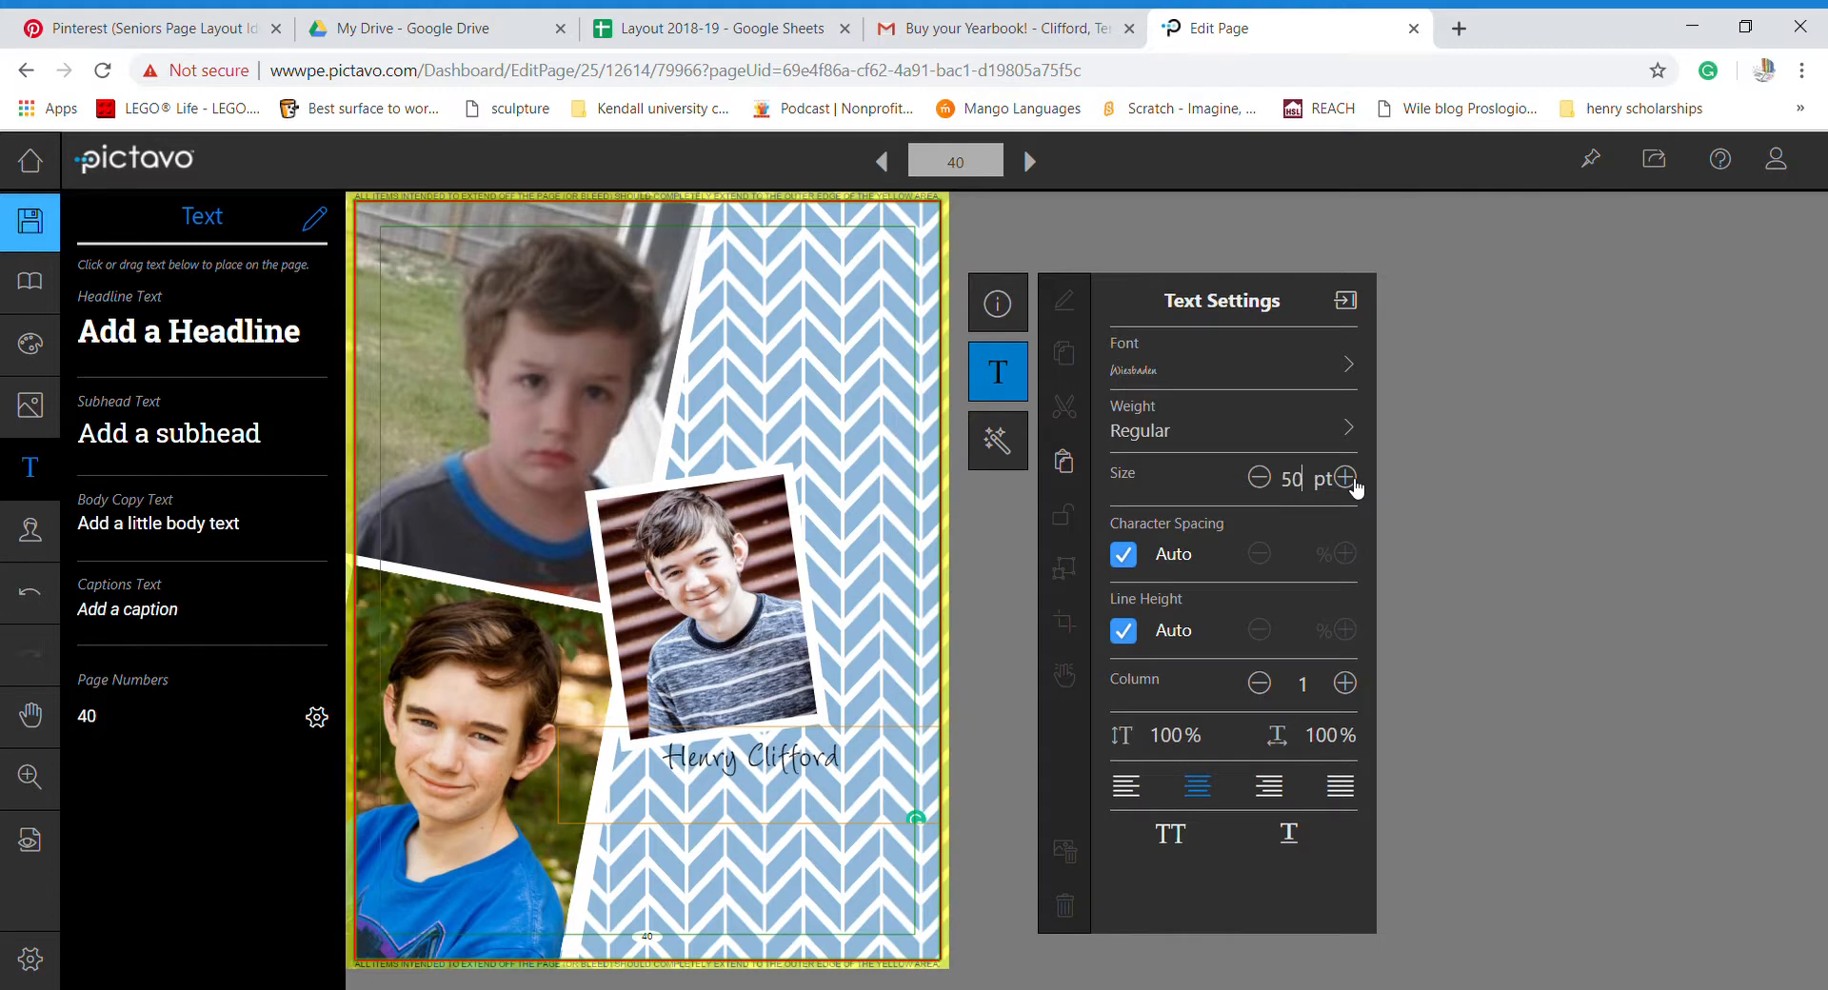
pyautogui.click(1448, 564)
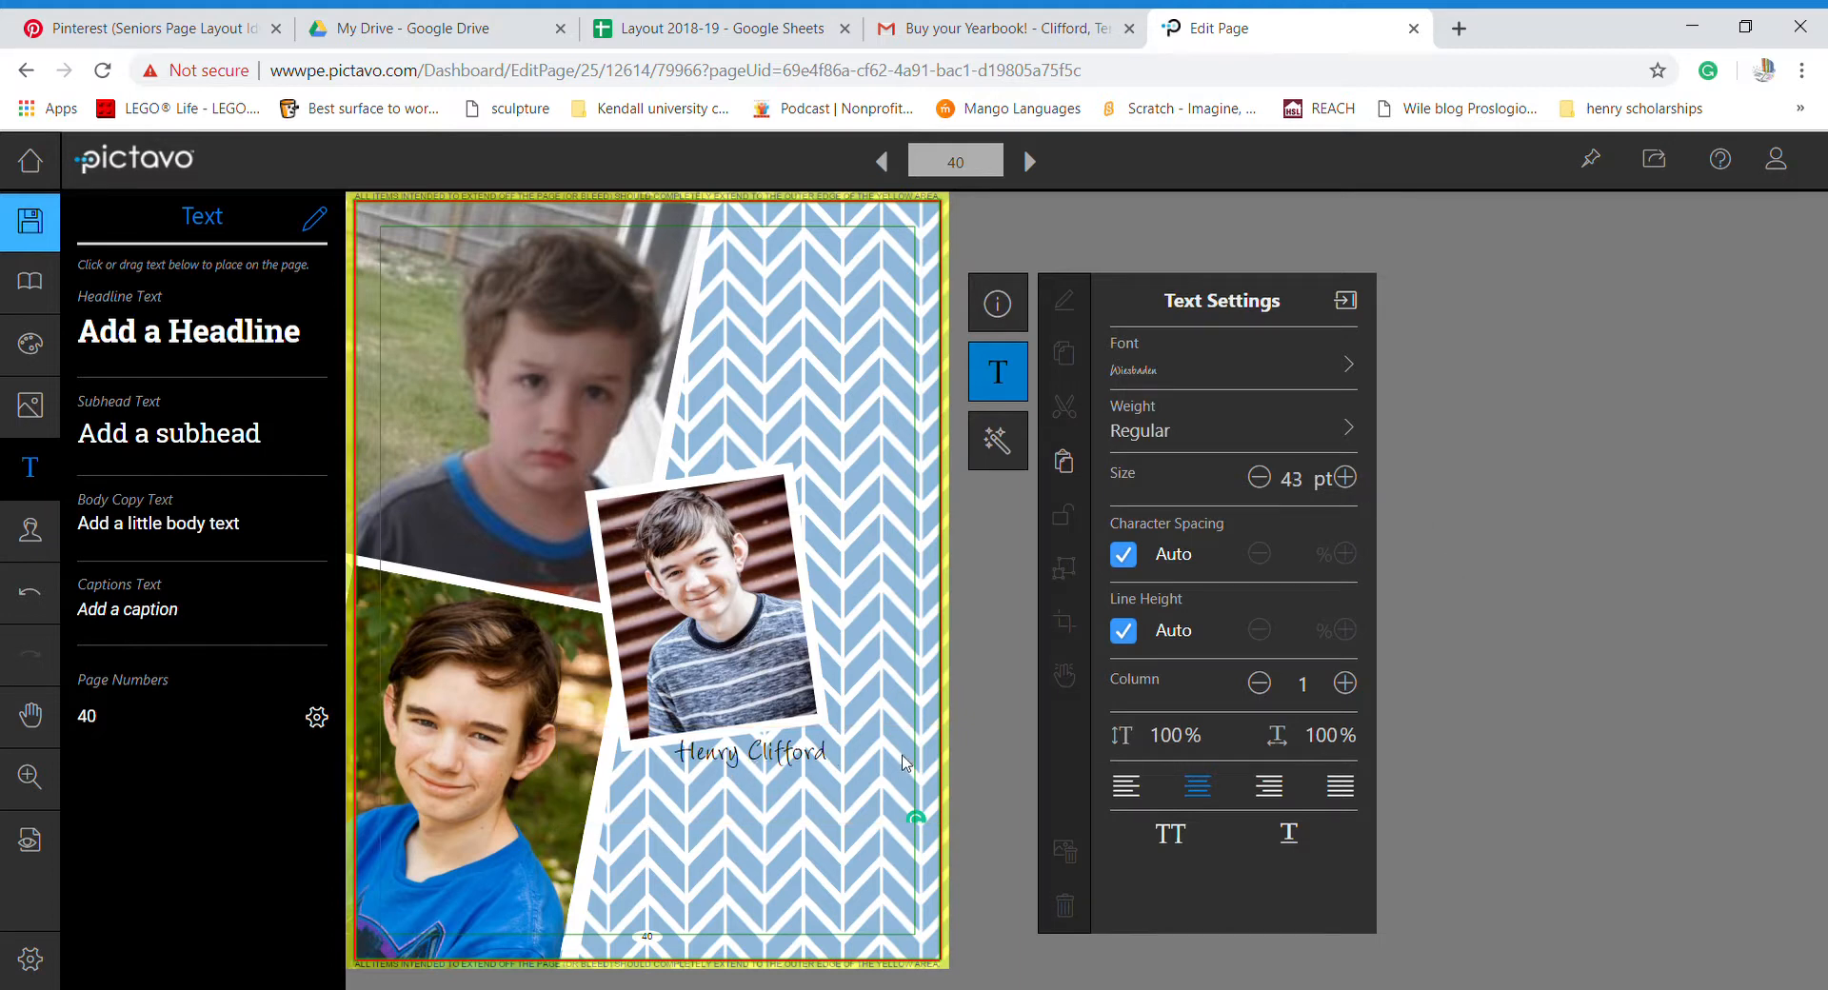
pyautogui.click(866, 763)
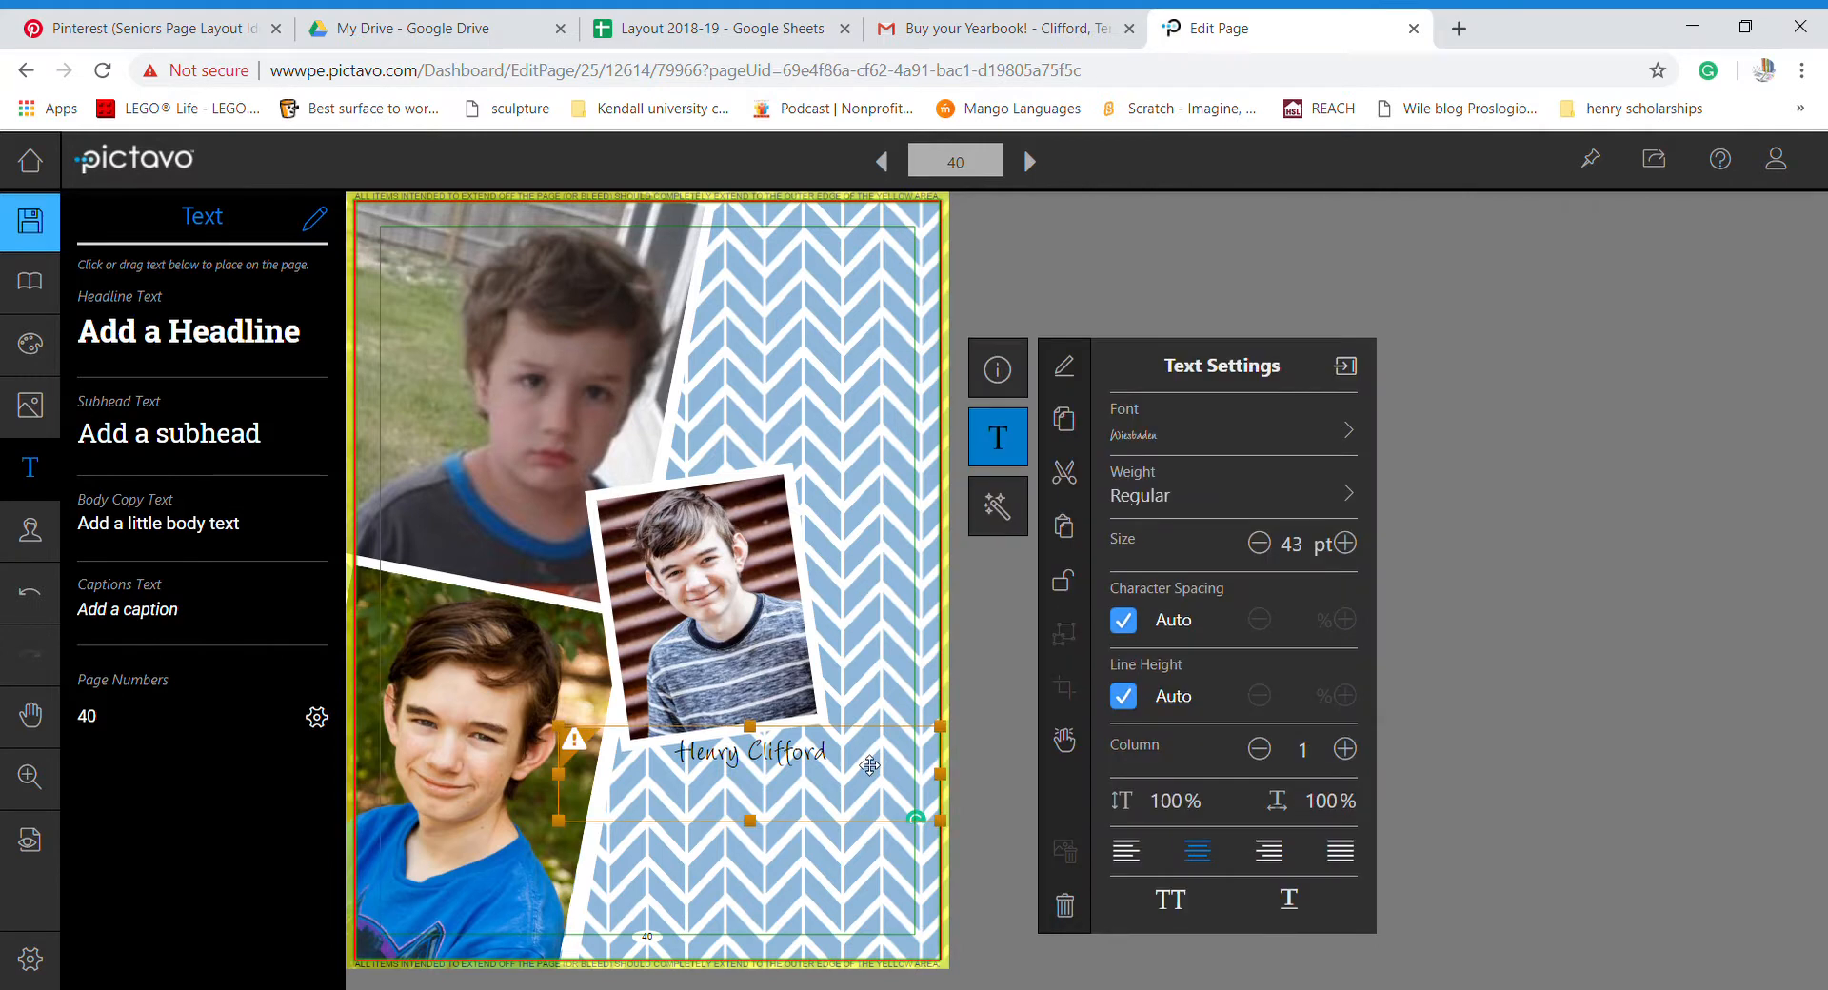
# - Select the name and confirm Wiesbaden offers only the Regular weight
pyautogui.click(862, 765)
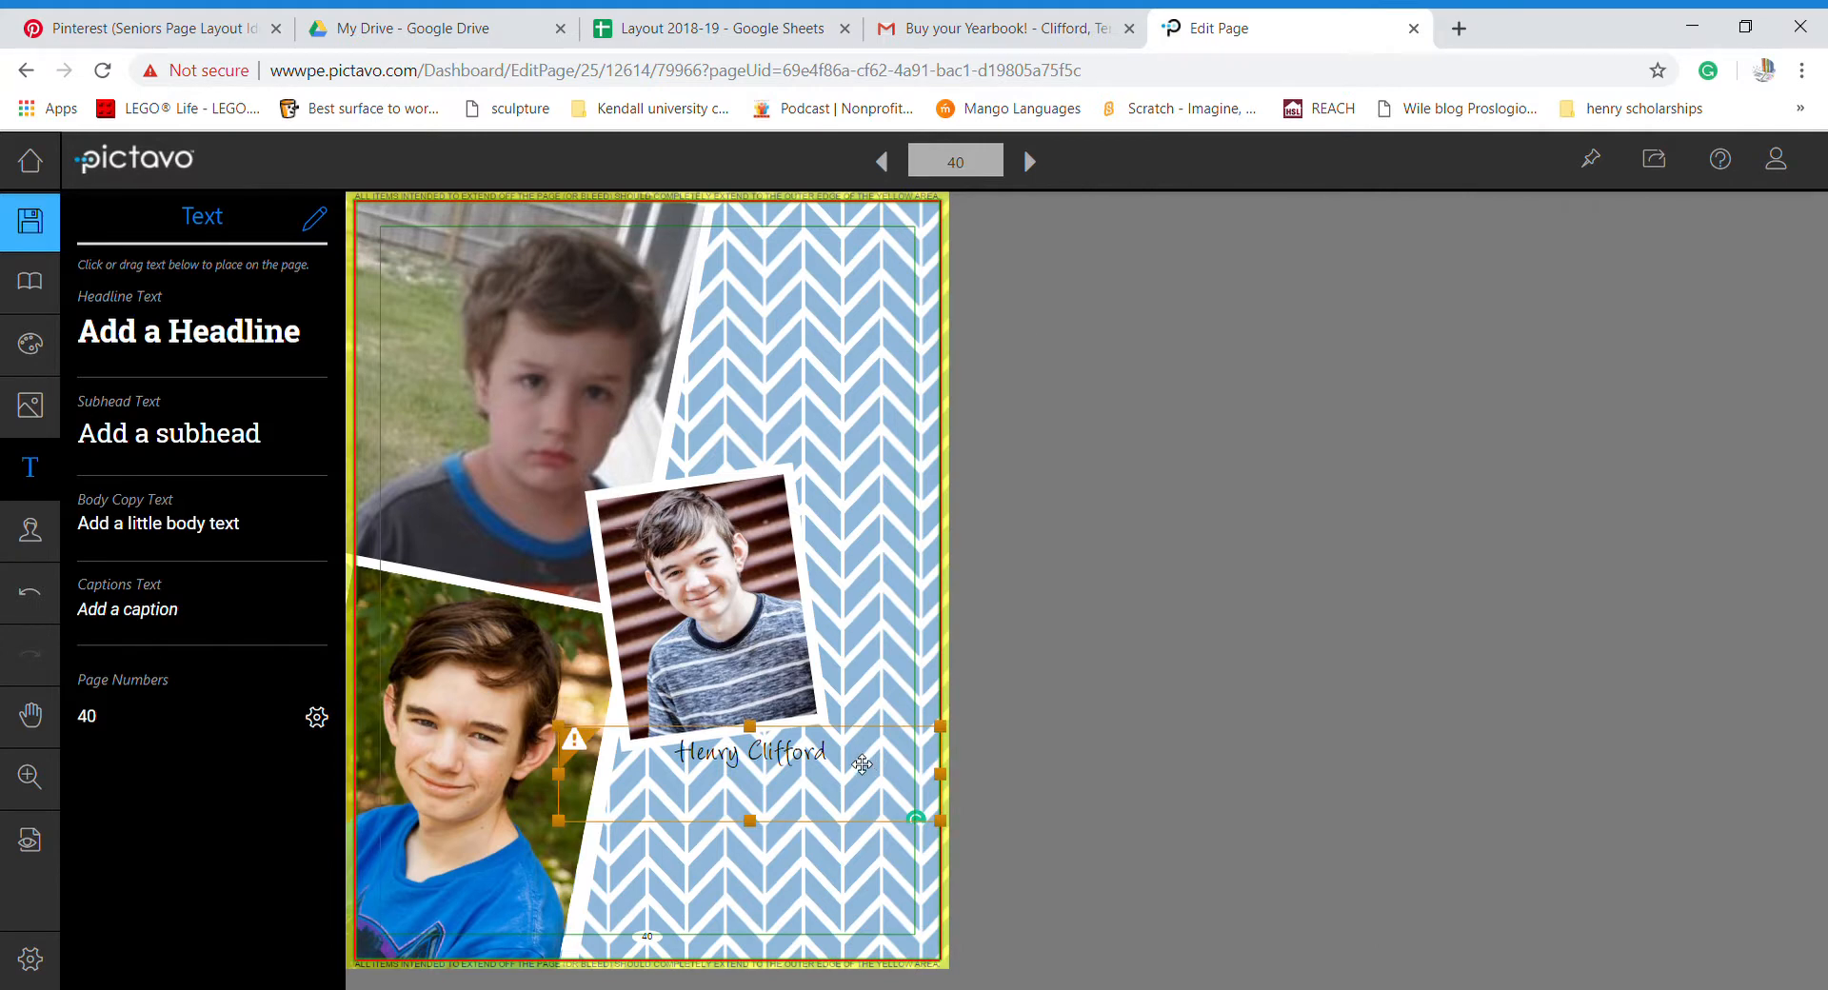
pyautogui.click(862, 765)
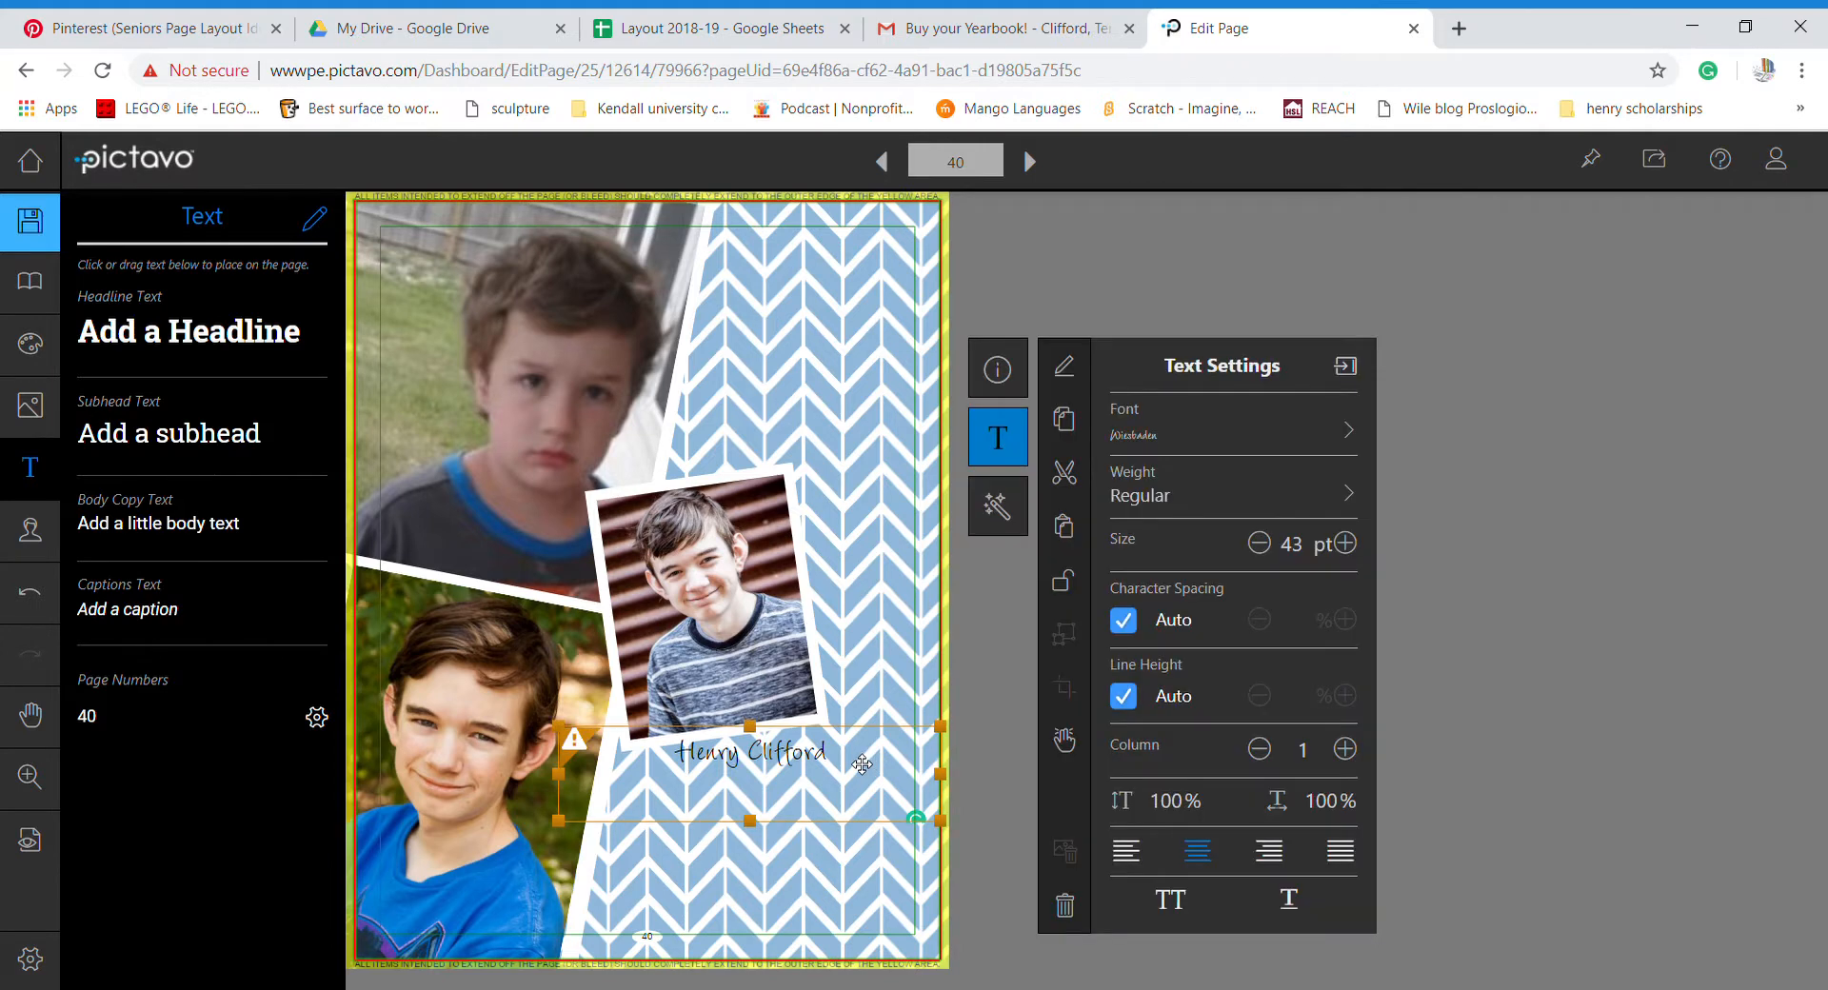
pyautogui.click(1205, 505)
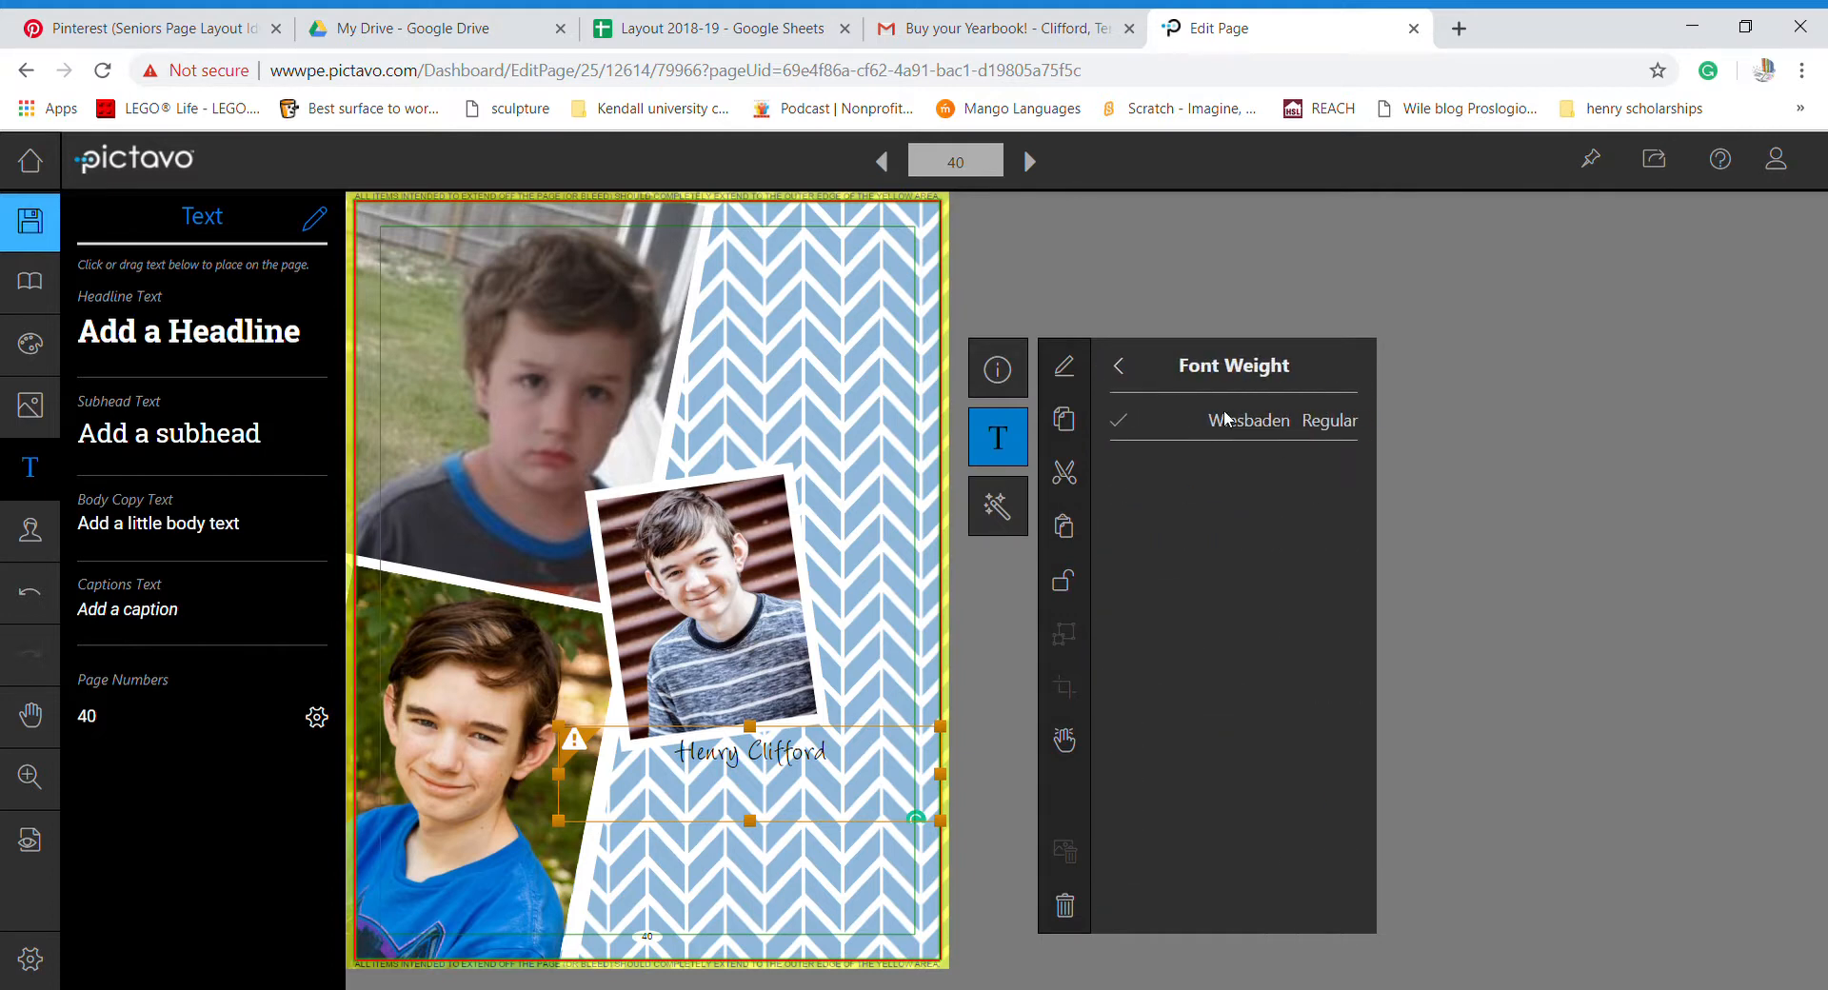
pyautogui.click(1122, 368)
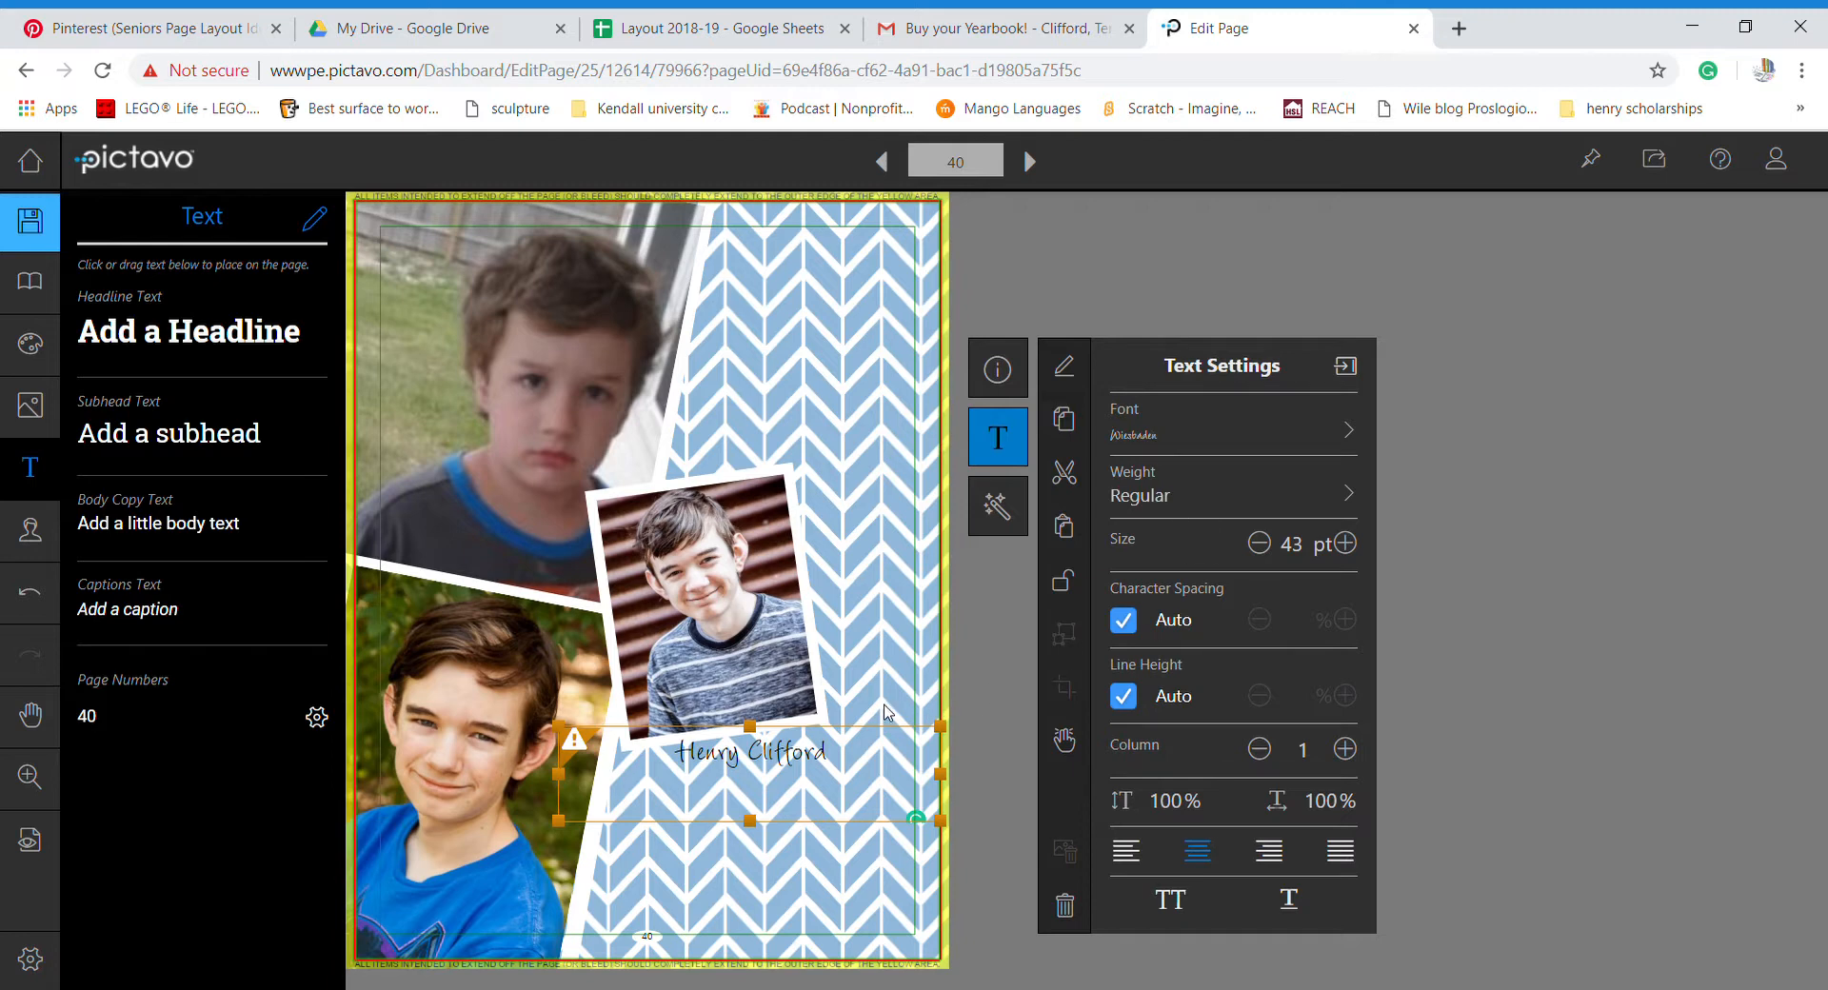
# - Nudge the name box slightly right, recheck its weight options, and deselect it
pyautogui.moveTo(864, 762)
pyautogui.mouseDown()
pyautogui.moveTo(666, 776)
pyautogui.moveTo(884, 765)
pyautogui.mouseUp()
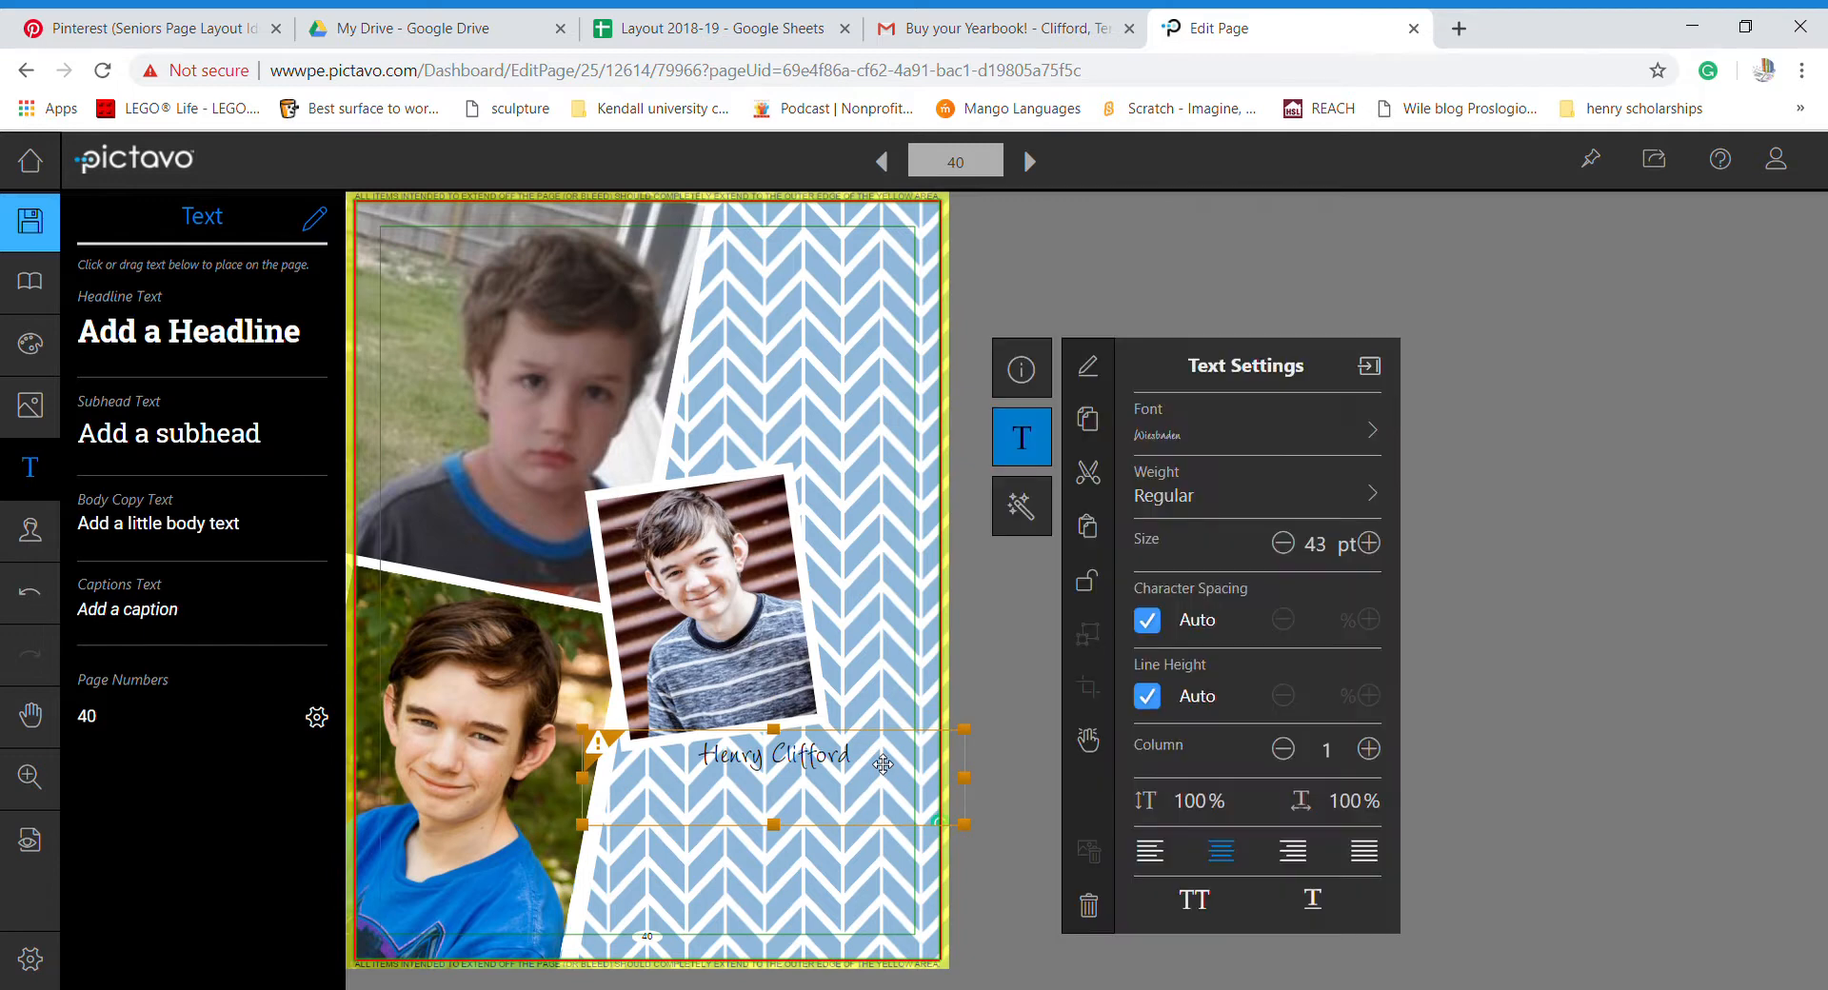
pyautogui.doubleClick(883, 764)
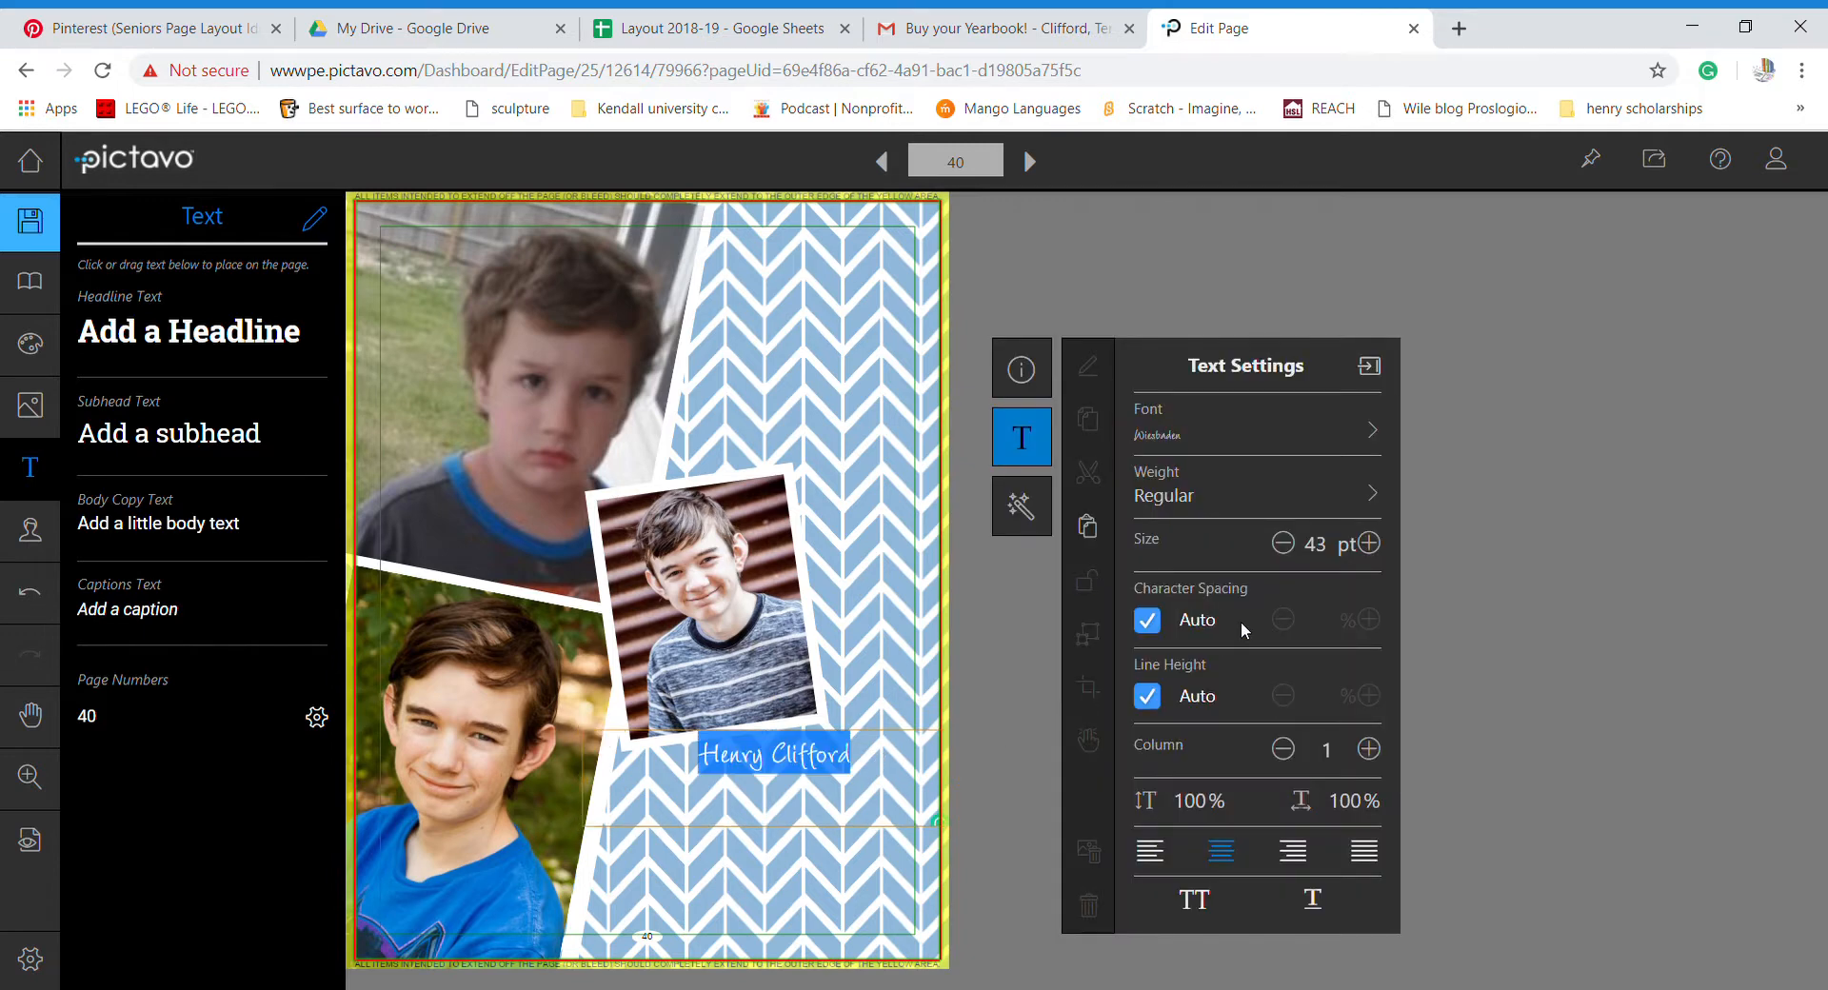
pyautogui.click(1240, 503)
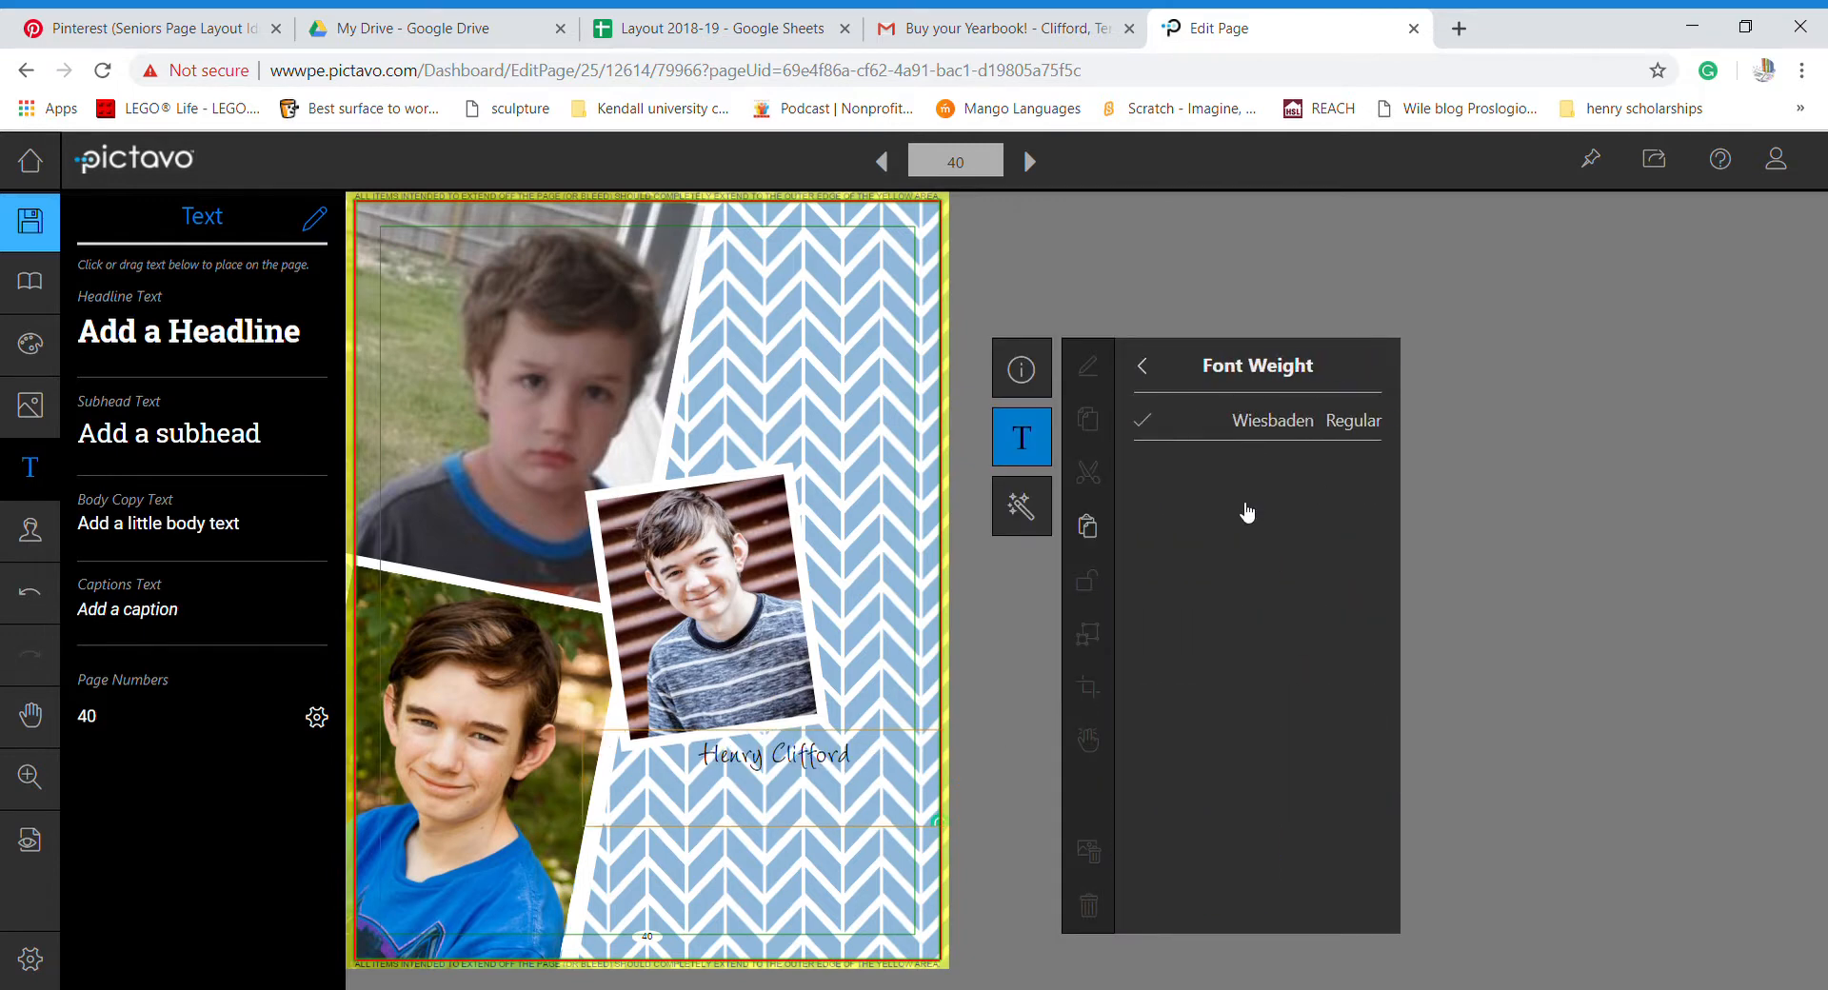
pyautogui.click(1142, 367)
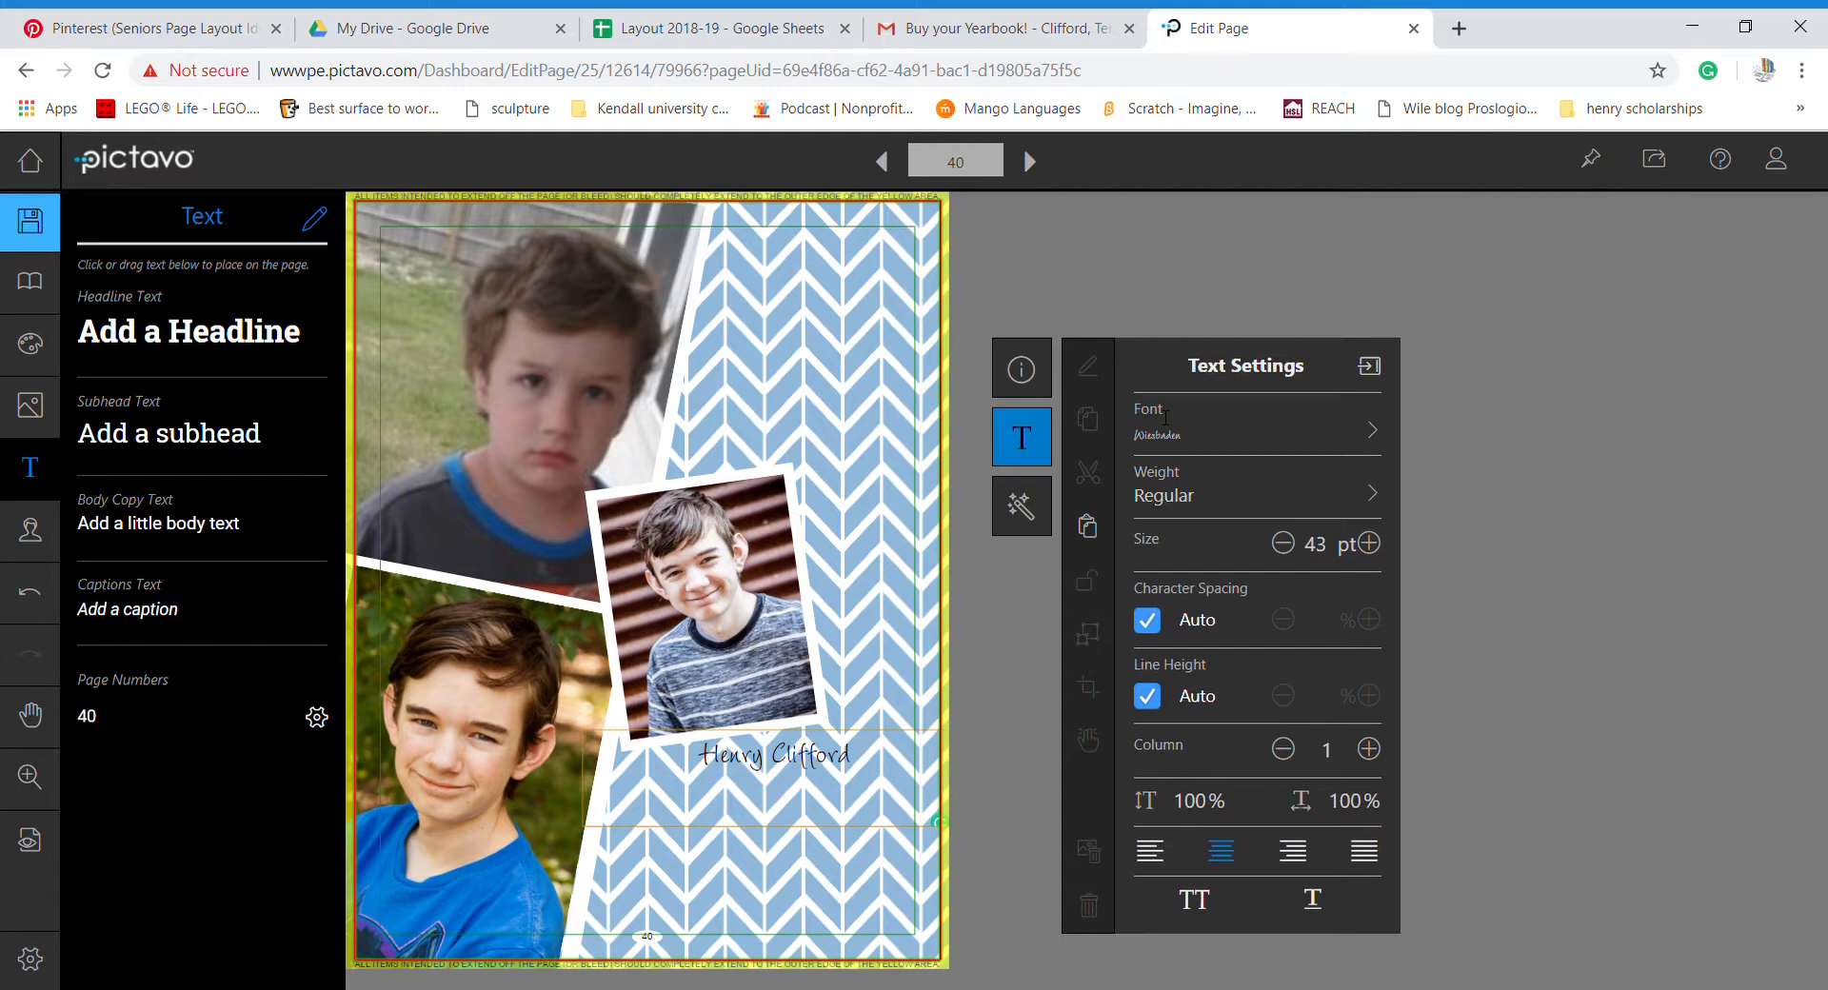
pyautogui.click(1185, 491)
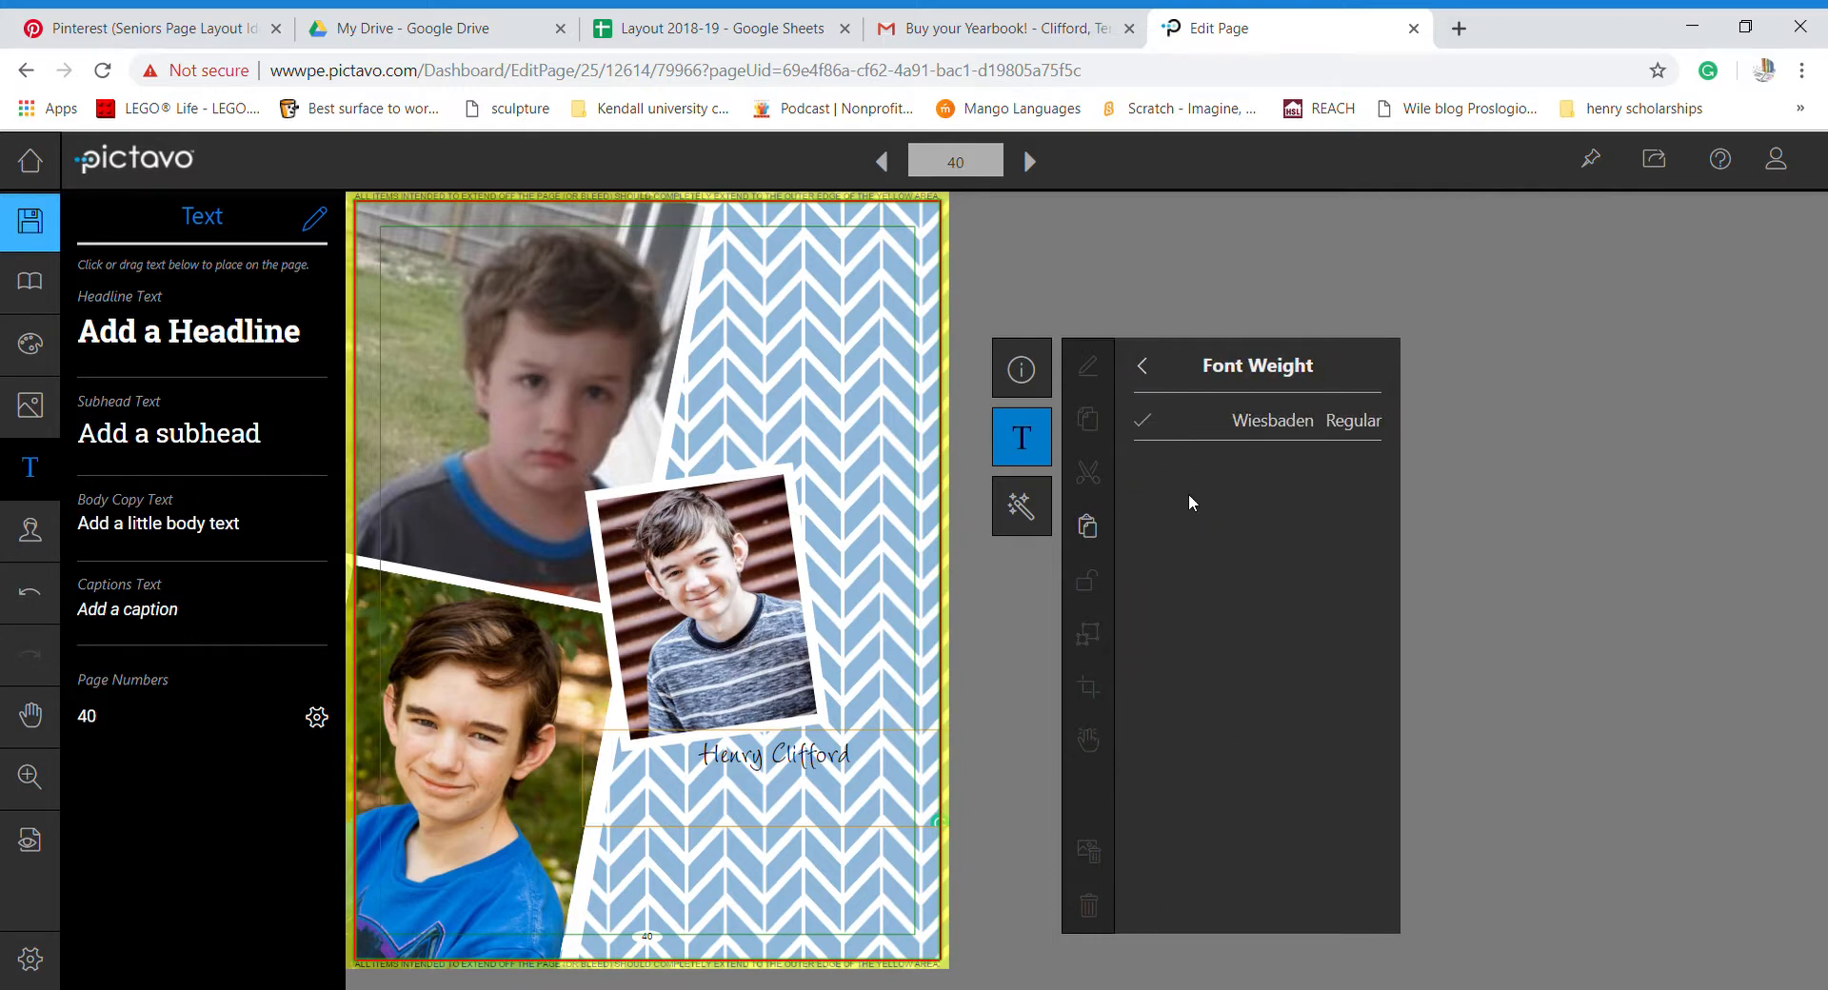
pyautogui.click(1147, 366)
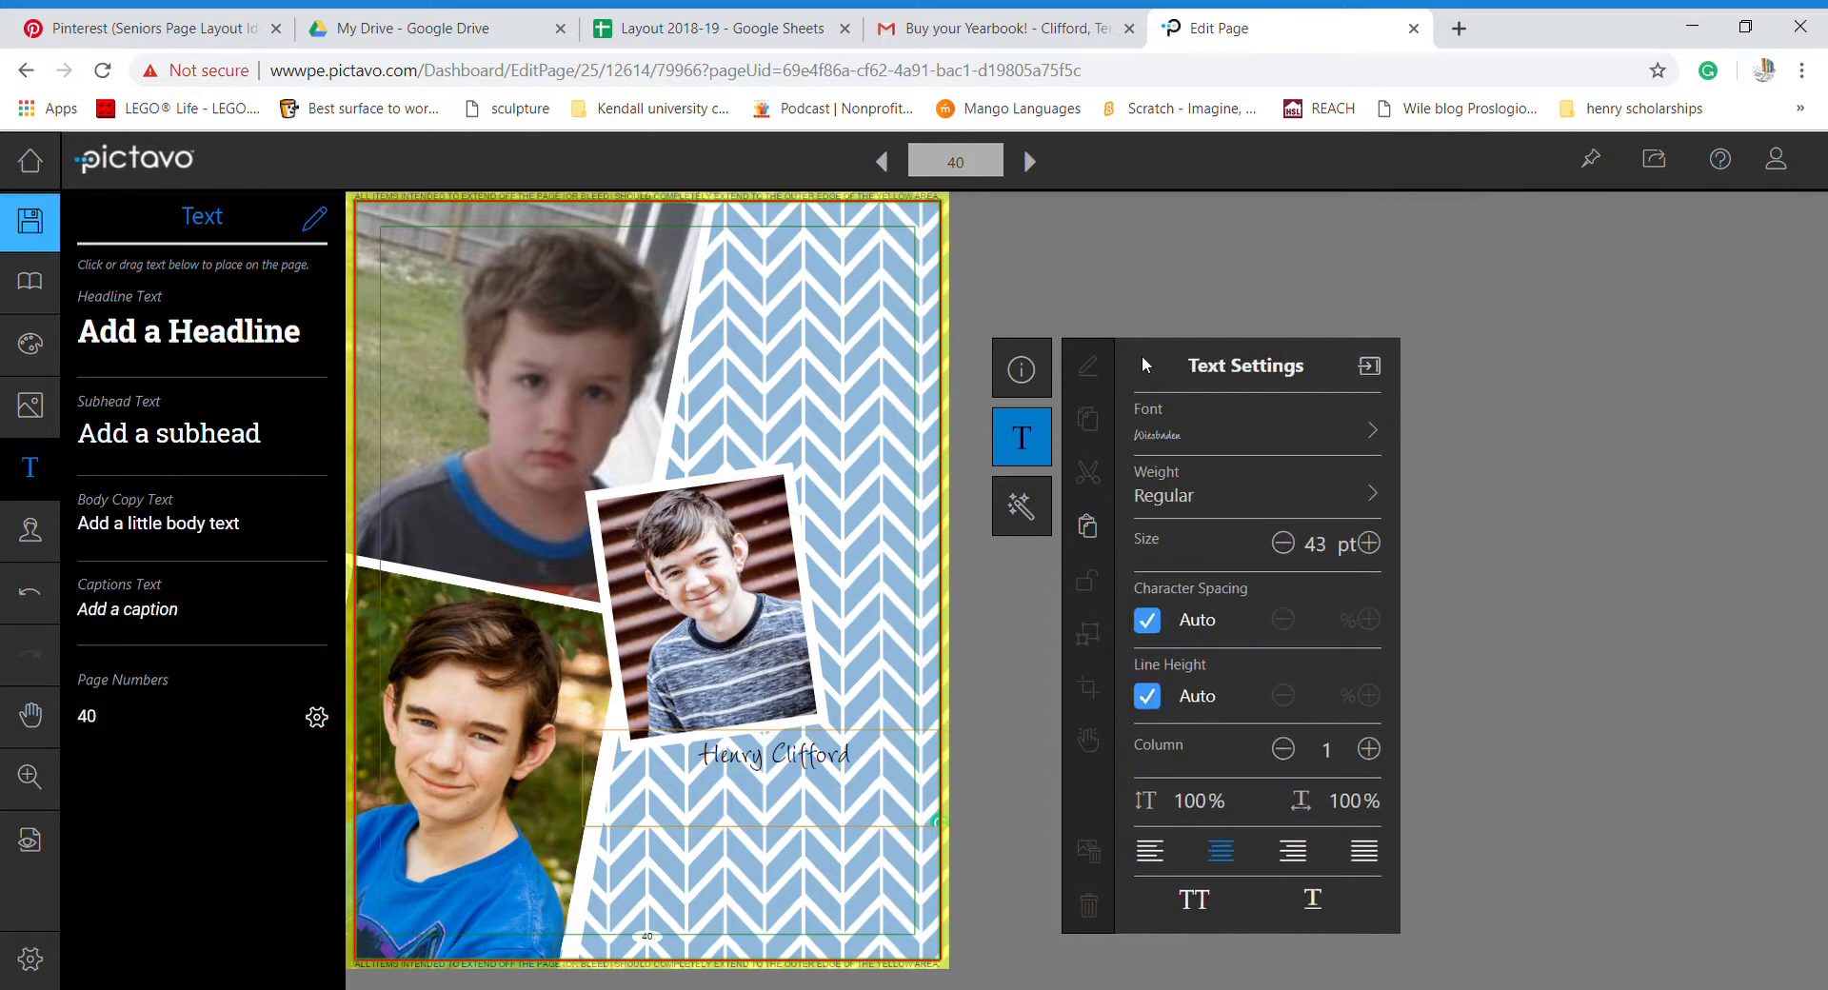
pyautogui.click(857, 895)
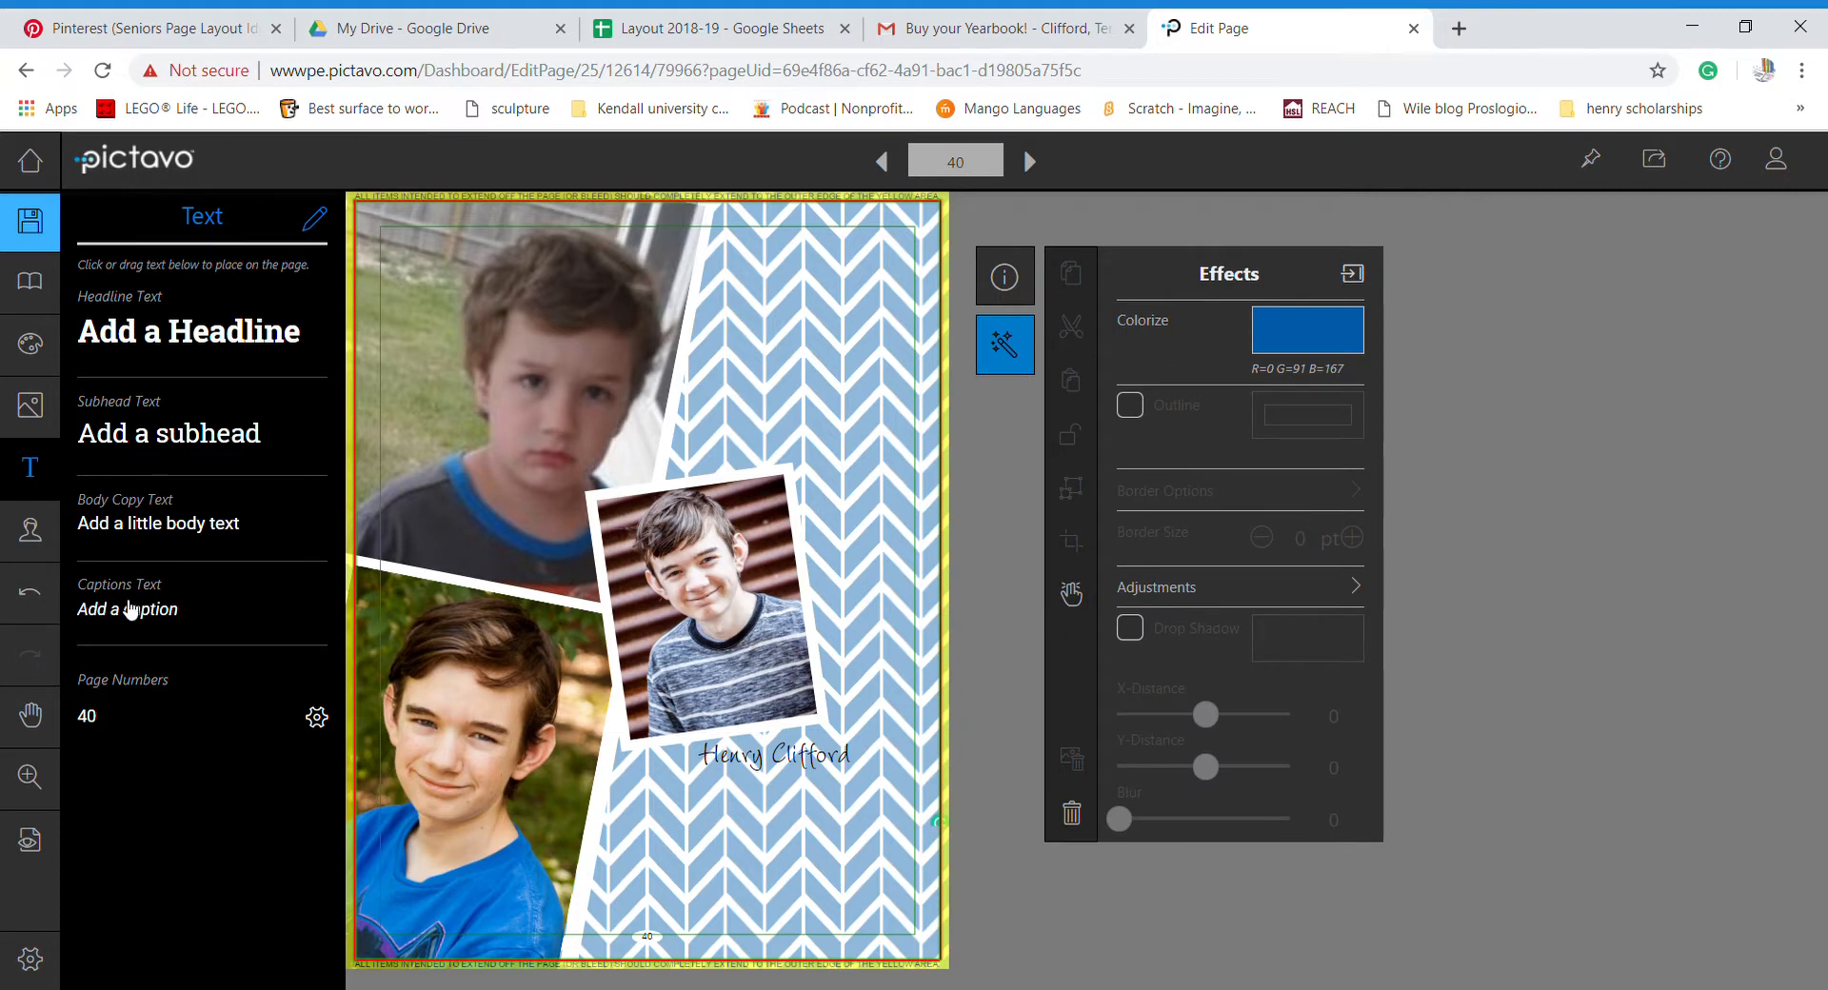
# - Place a caption box beneath the name, stretch it upward, narrow its left side, and start editing
pyautogui.moveTo(131, 610); pyautogui.dragTo(723, 881)
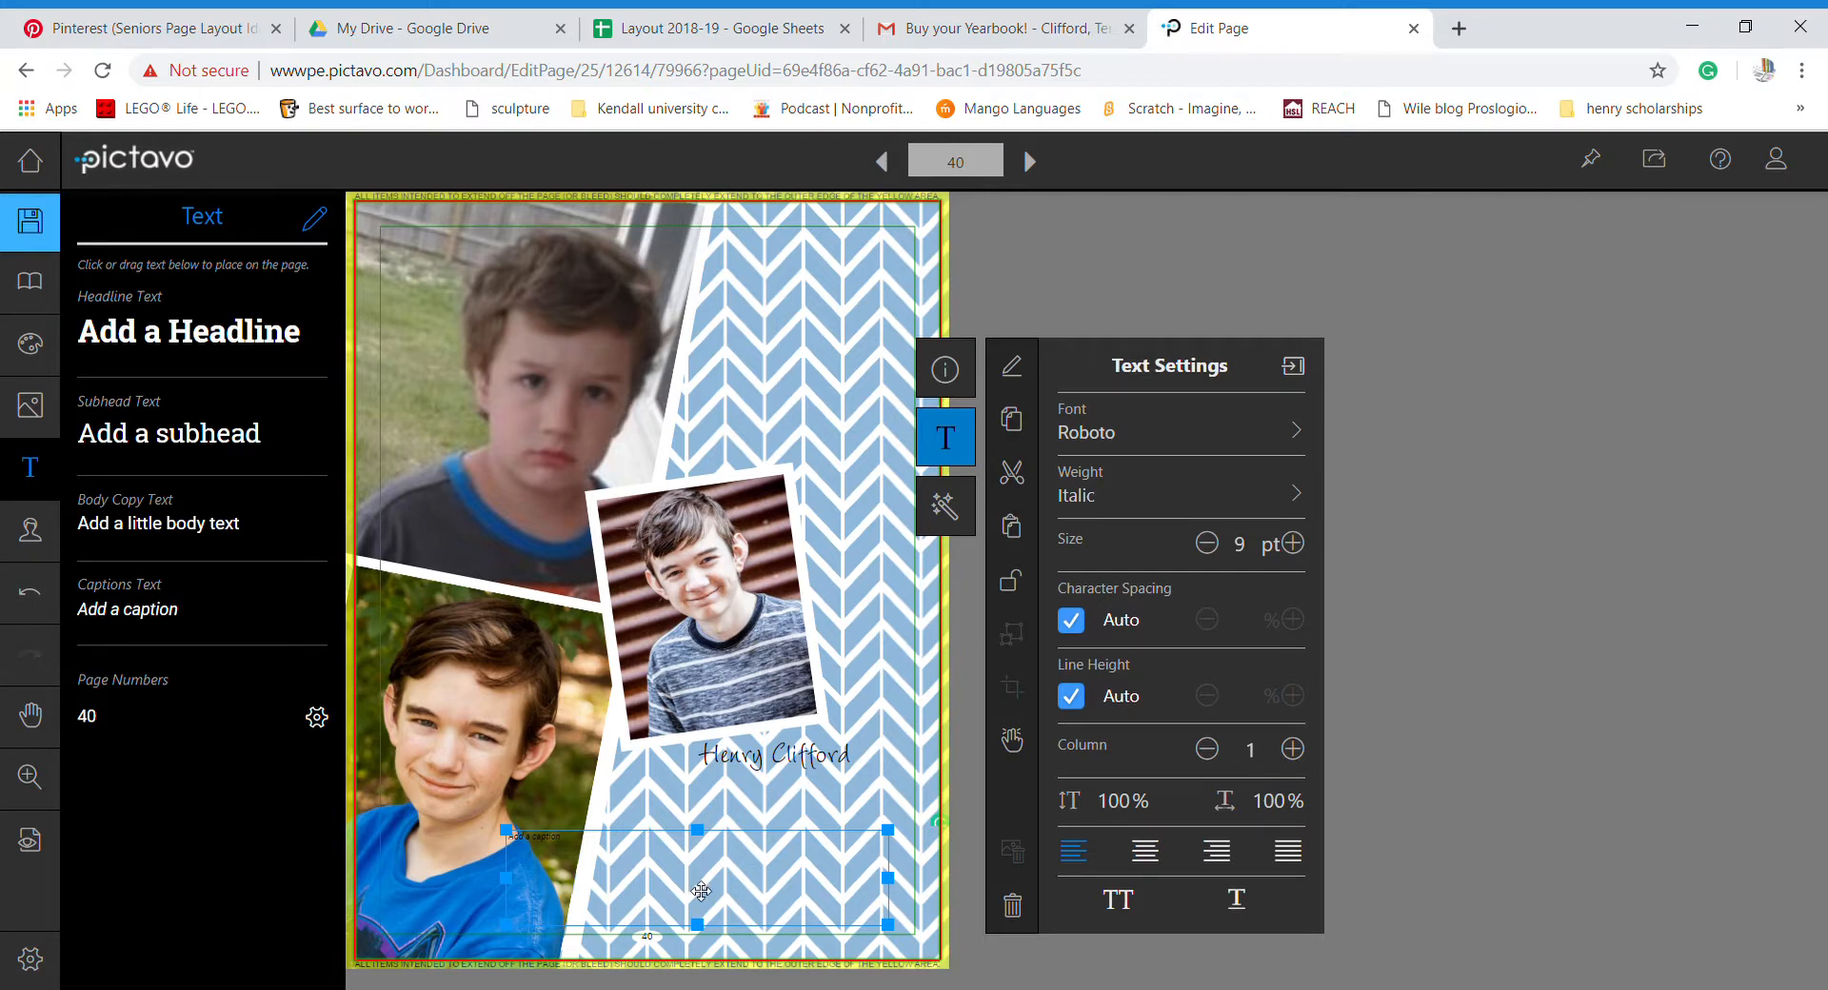
pyautogui.moveTo(698, 829); pyautogui.dragTo(737, 825)
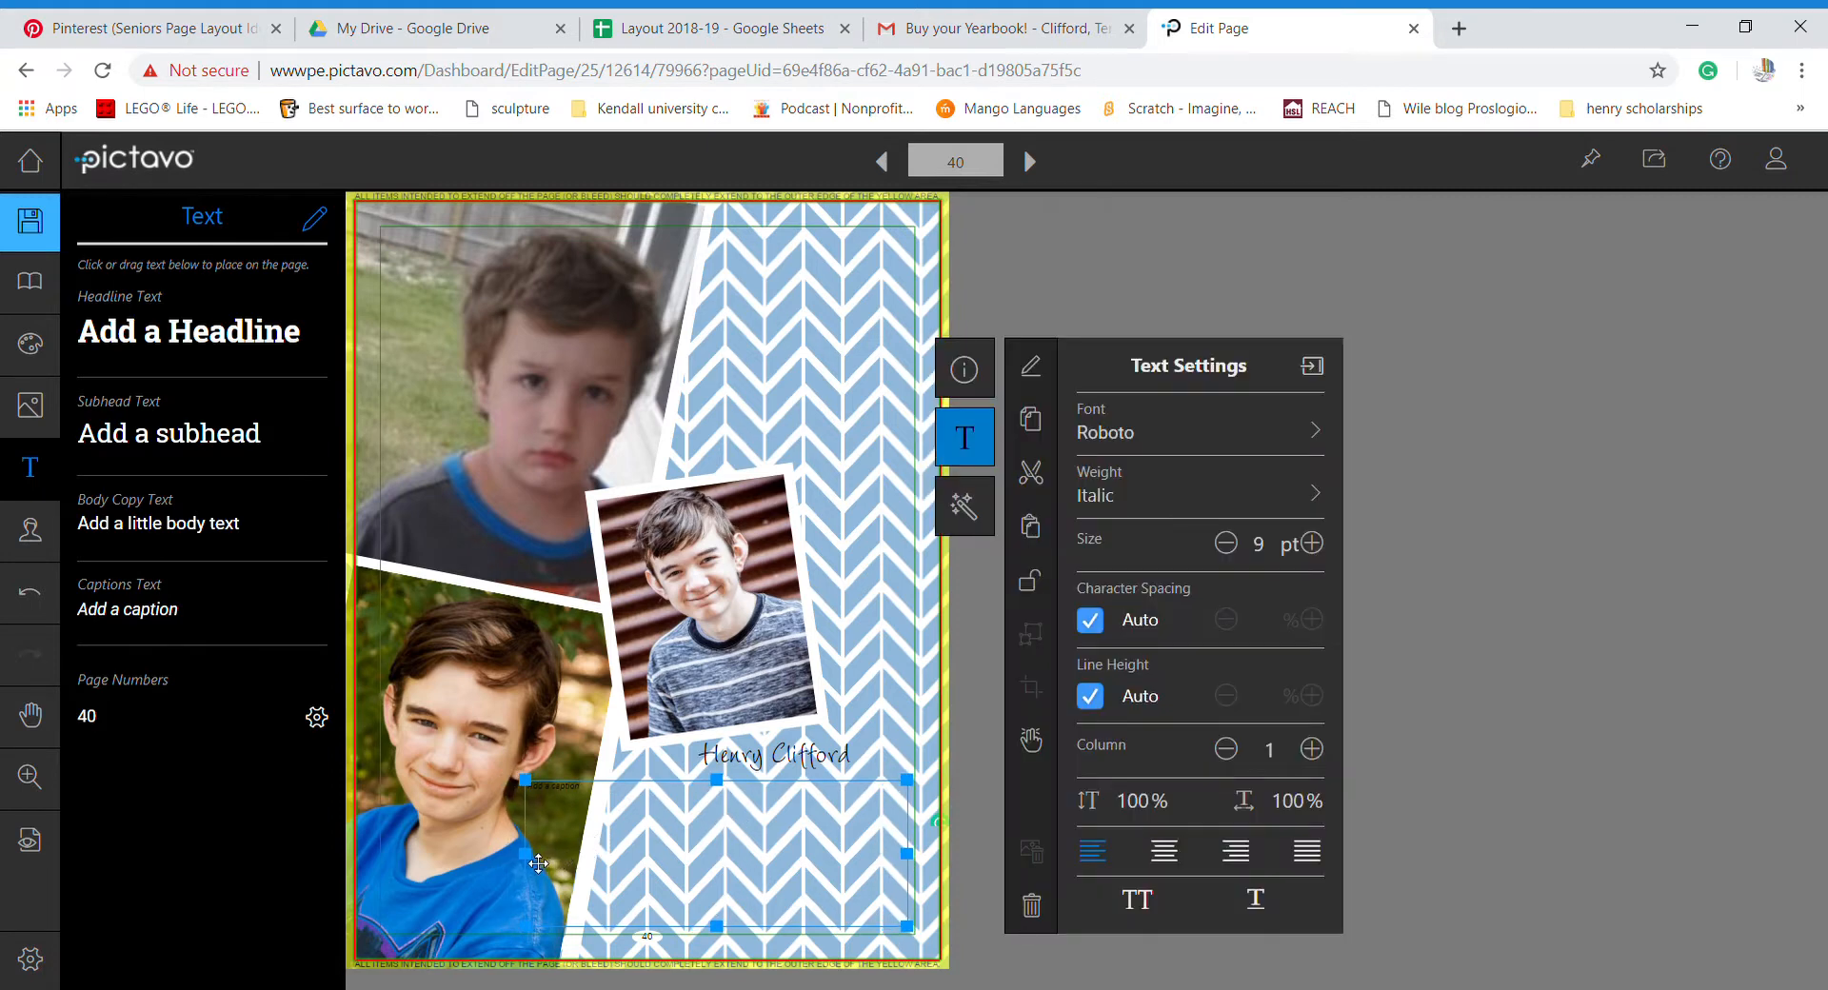
pyautogui.moveTo(534, 859); pyautogui.dragTo(625, 859)
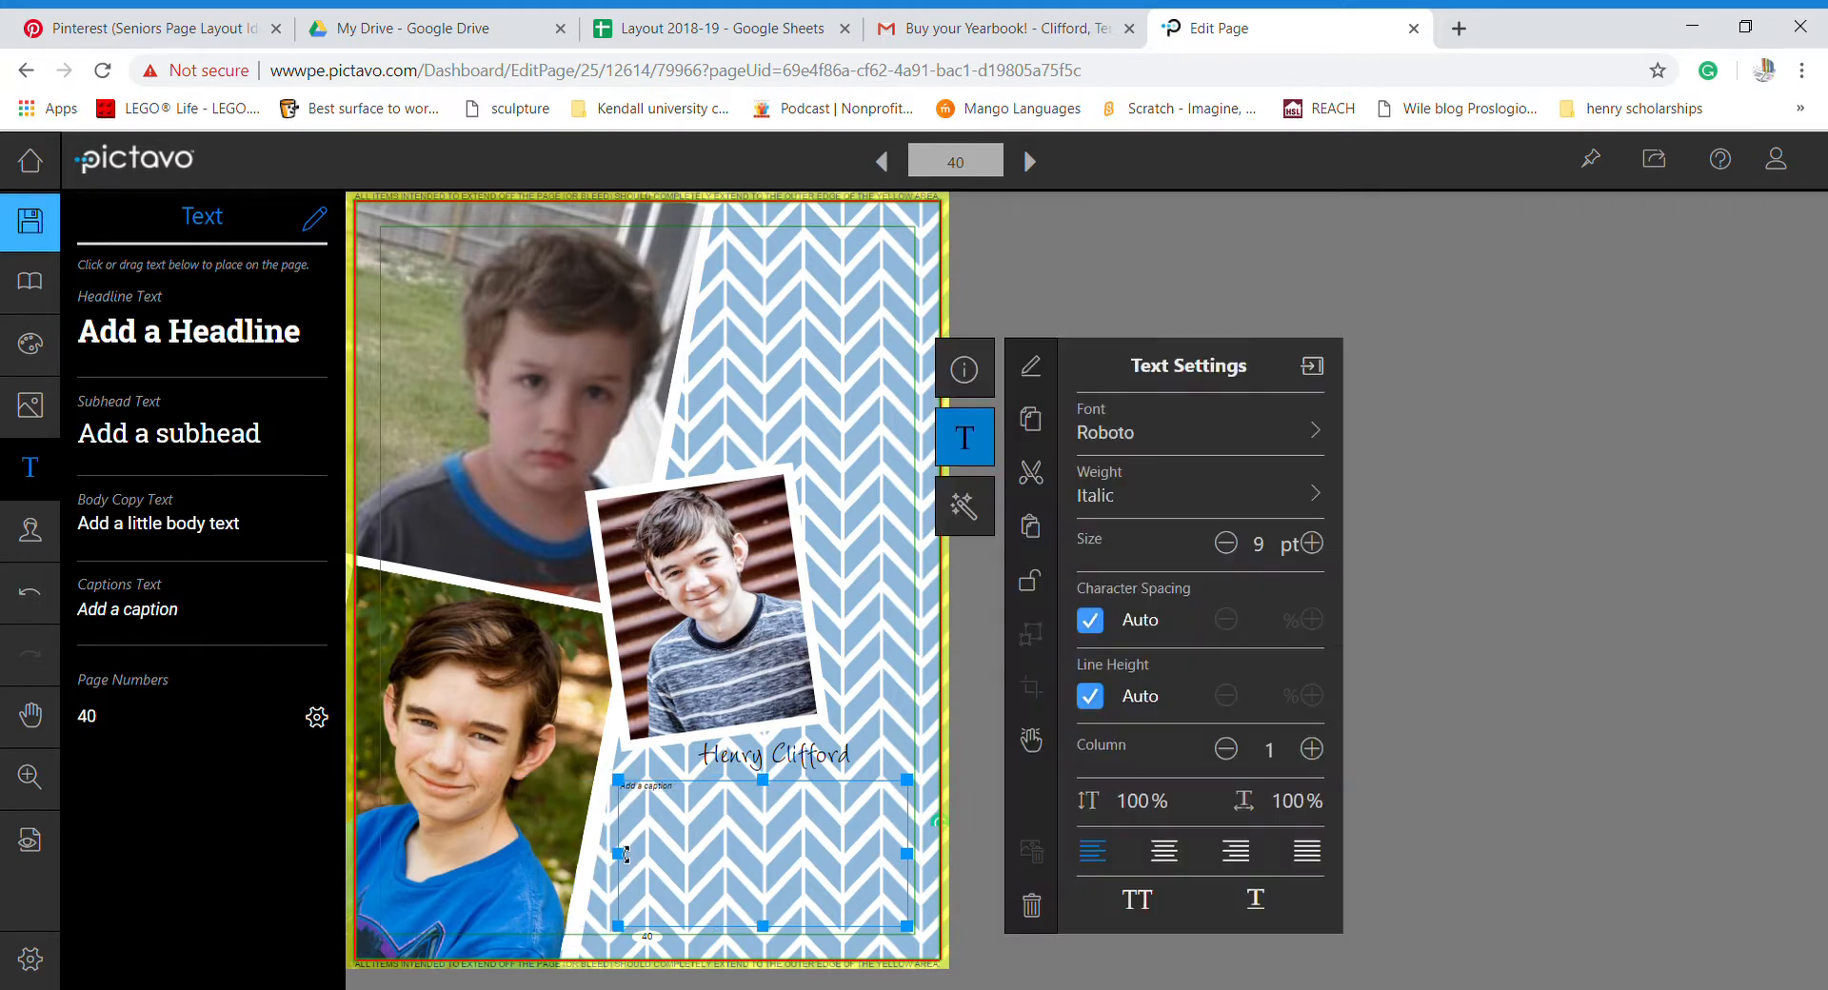
pyautogui.doubleClick(749, 821)
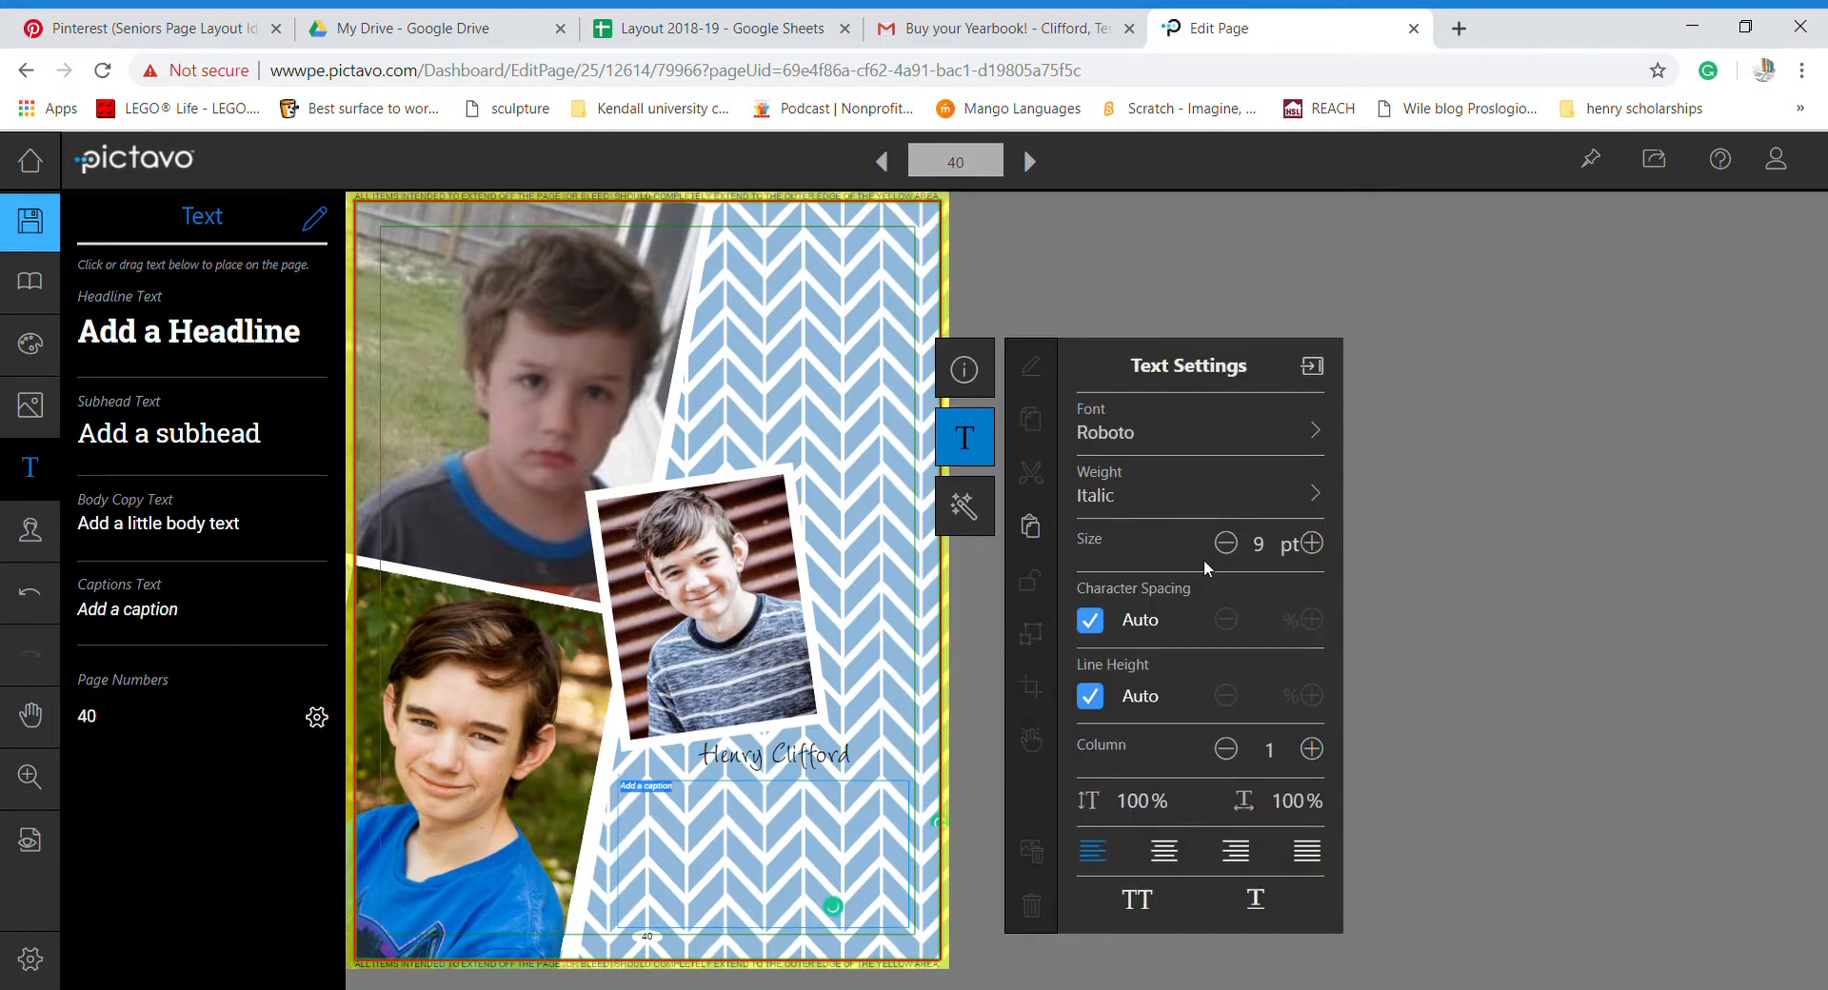
# - Enlarge the caption text to 13 pt and erase the placeholder text
pyautogui.click(1318, 544)
pyautogui.click(1319, 543)
pyautogui.click(1318, 544)
pyautogui.click(1318, 544)
pyautogui.press('BackSpace')
pyautogui.press('BackSpace')
pyautogui.press('BackSpace')
pyautogui.press('BackSpace')
pyautogui.press('BackSpace')
pyautogui.press('BackSpace')
pyautogui.press('BackSpace')
pyautogui.press('BackSpace')
pyautogui.press('BackSpace')
pyautogui.press('BackSpace')
pyautogui.press('BackSpace')
pyautogui.press('BackSpace')
pyautogui.press('BackSpace')
# - Type the John 3:16 verse, correct 'begotton' to 'begotten', and append (NIV)
pyautogui.write('john')
pyautogui.write(' s')
pyautogui.write(':16')
pyautogui.write('for God')
pyautogui.write(' so')
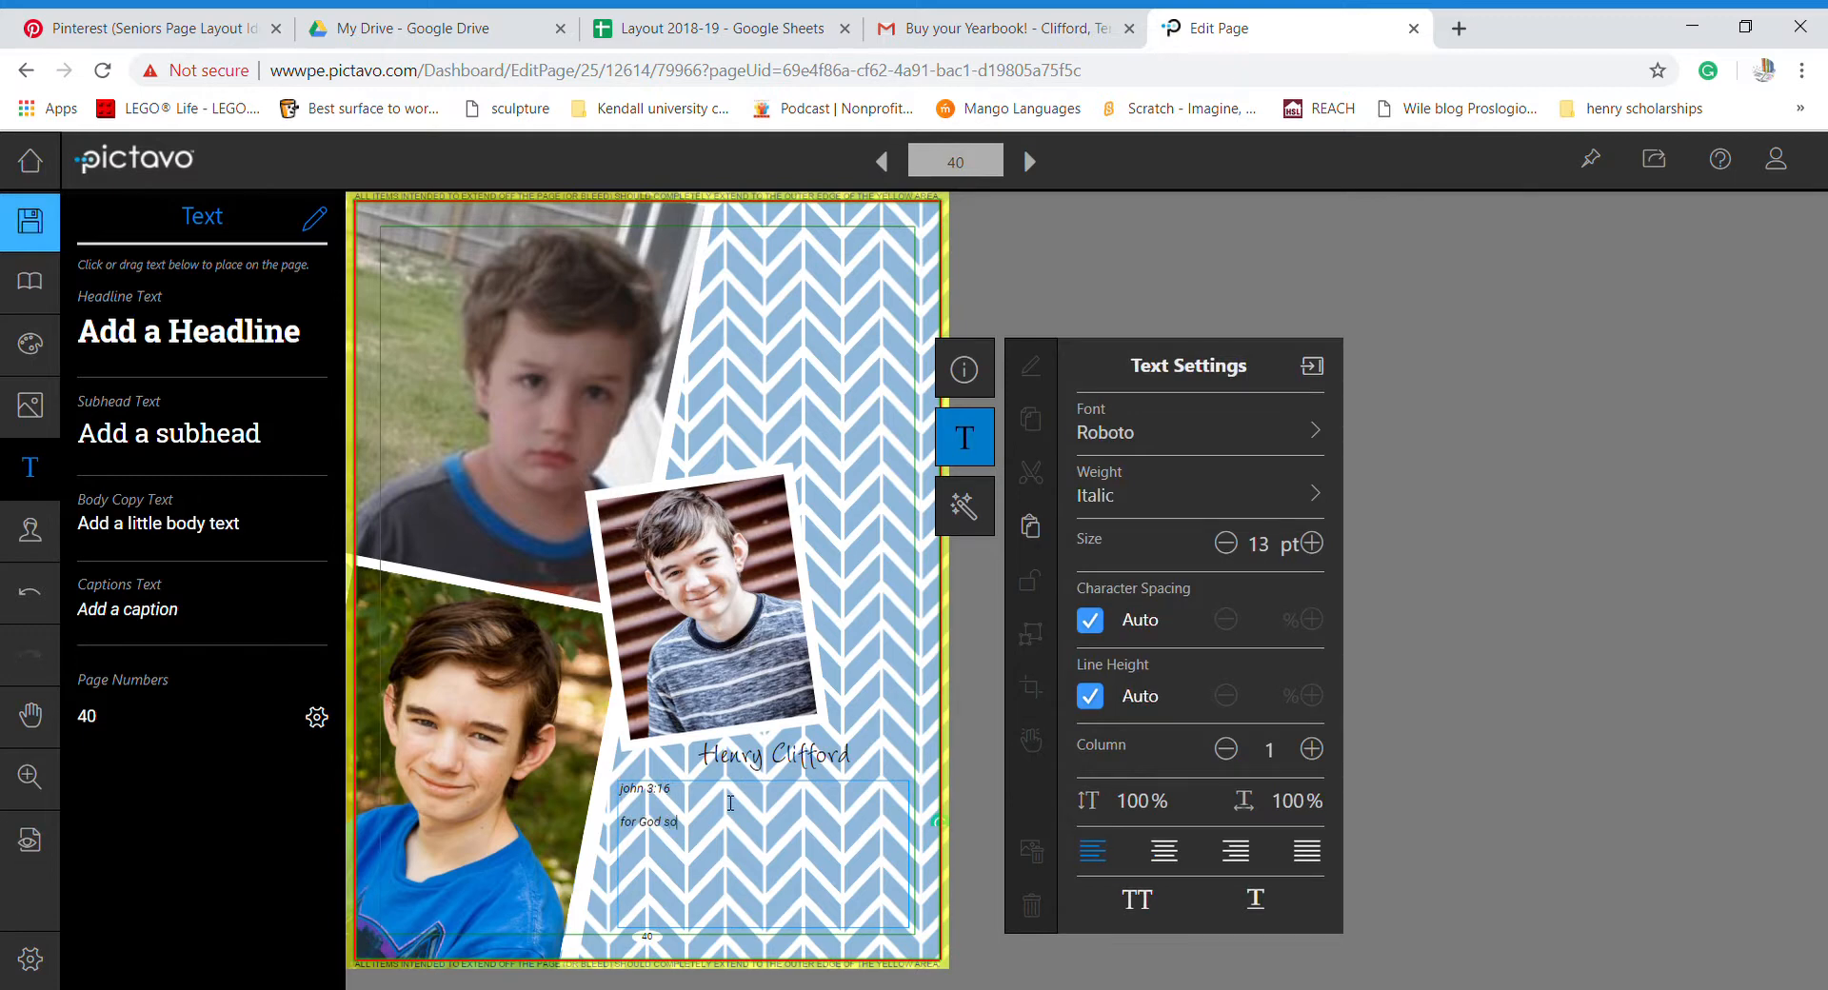
pyautogui.write(' loved the world He gave his only begotton son')
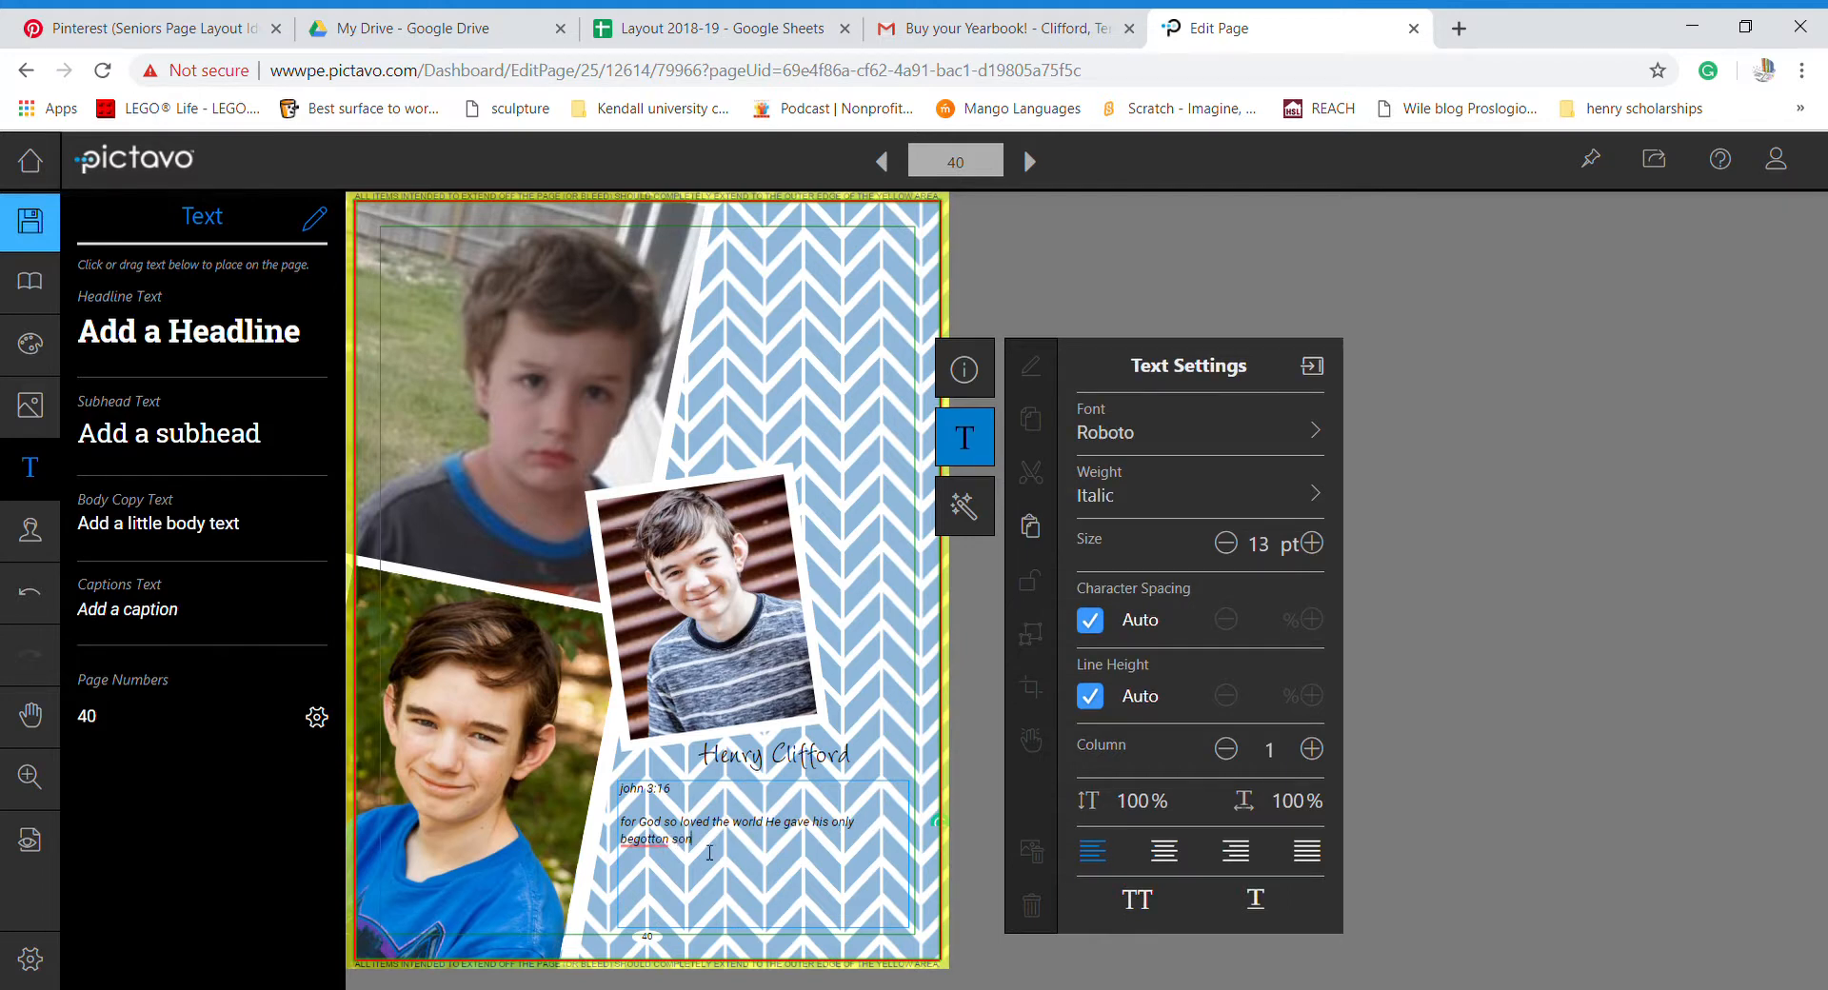
pyautogui.moveTo(660, 847)
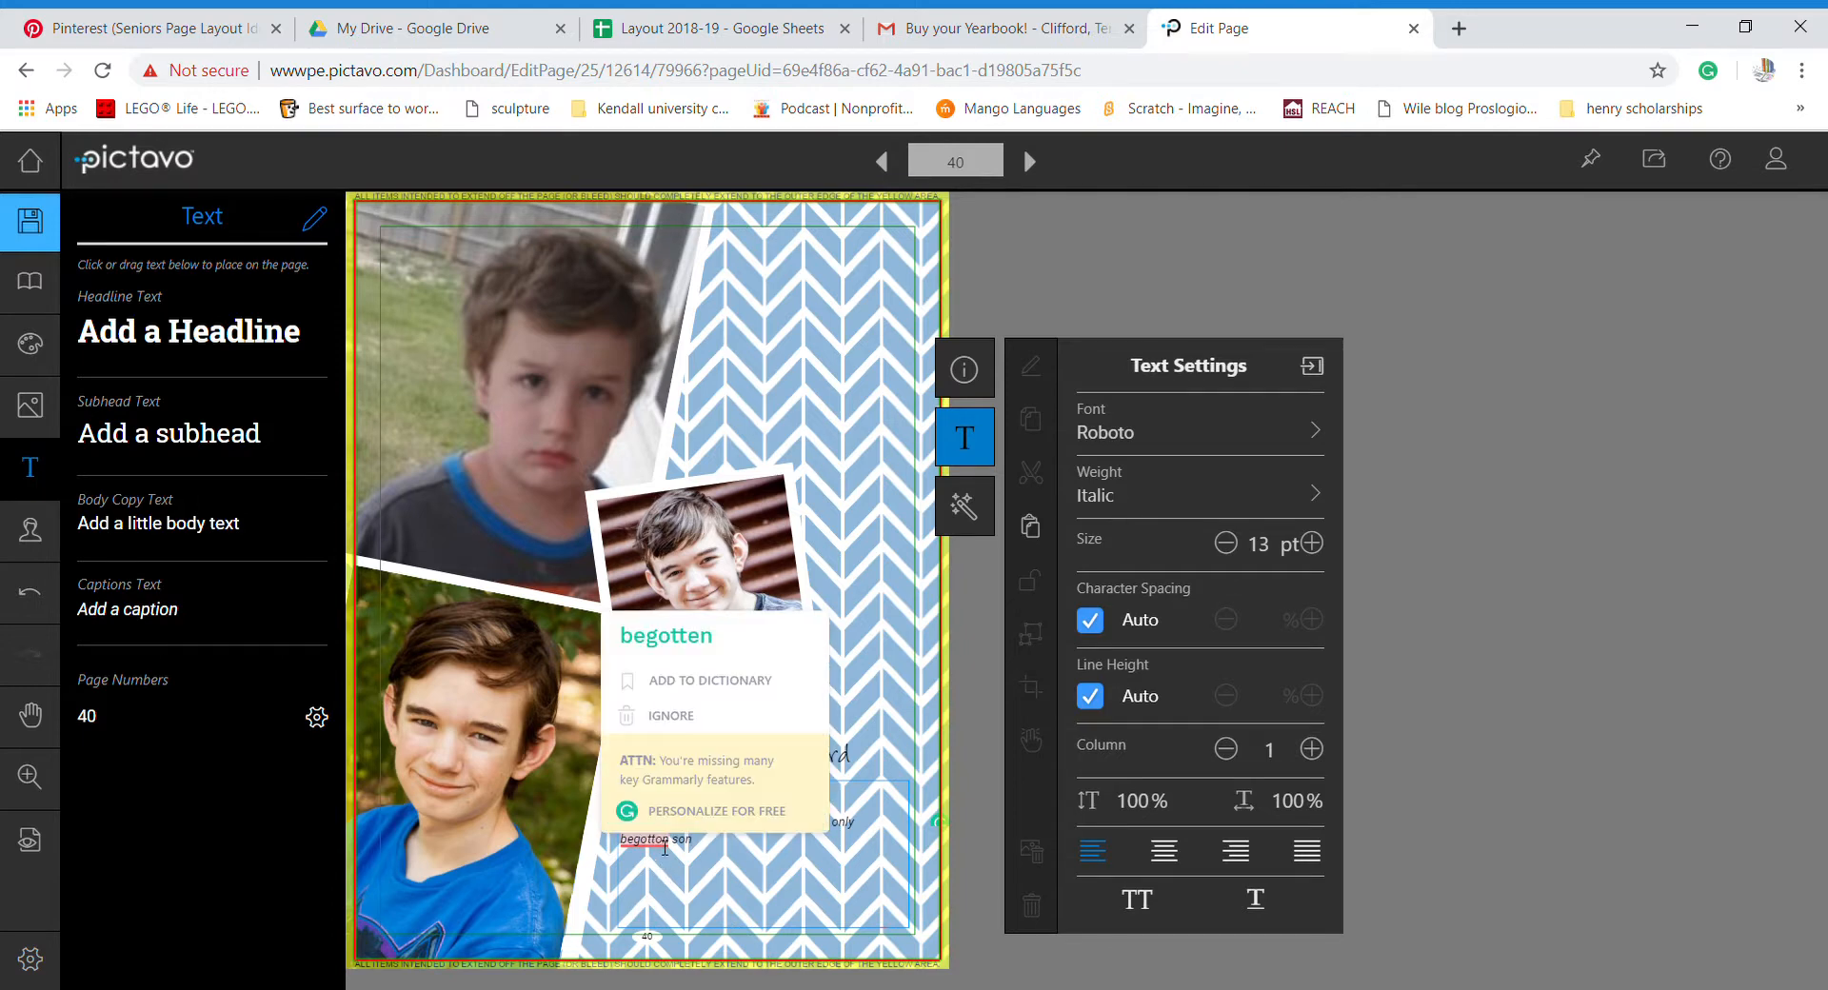
pyautogui.click(694, 647)
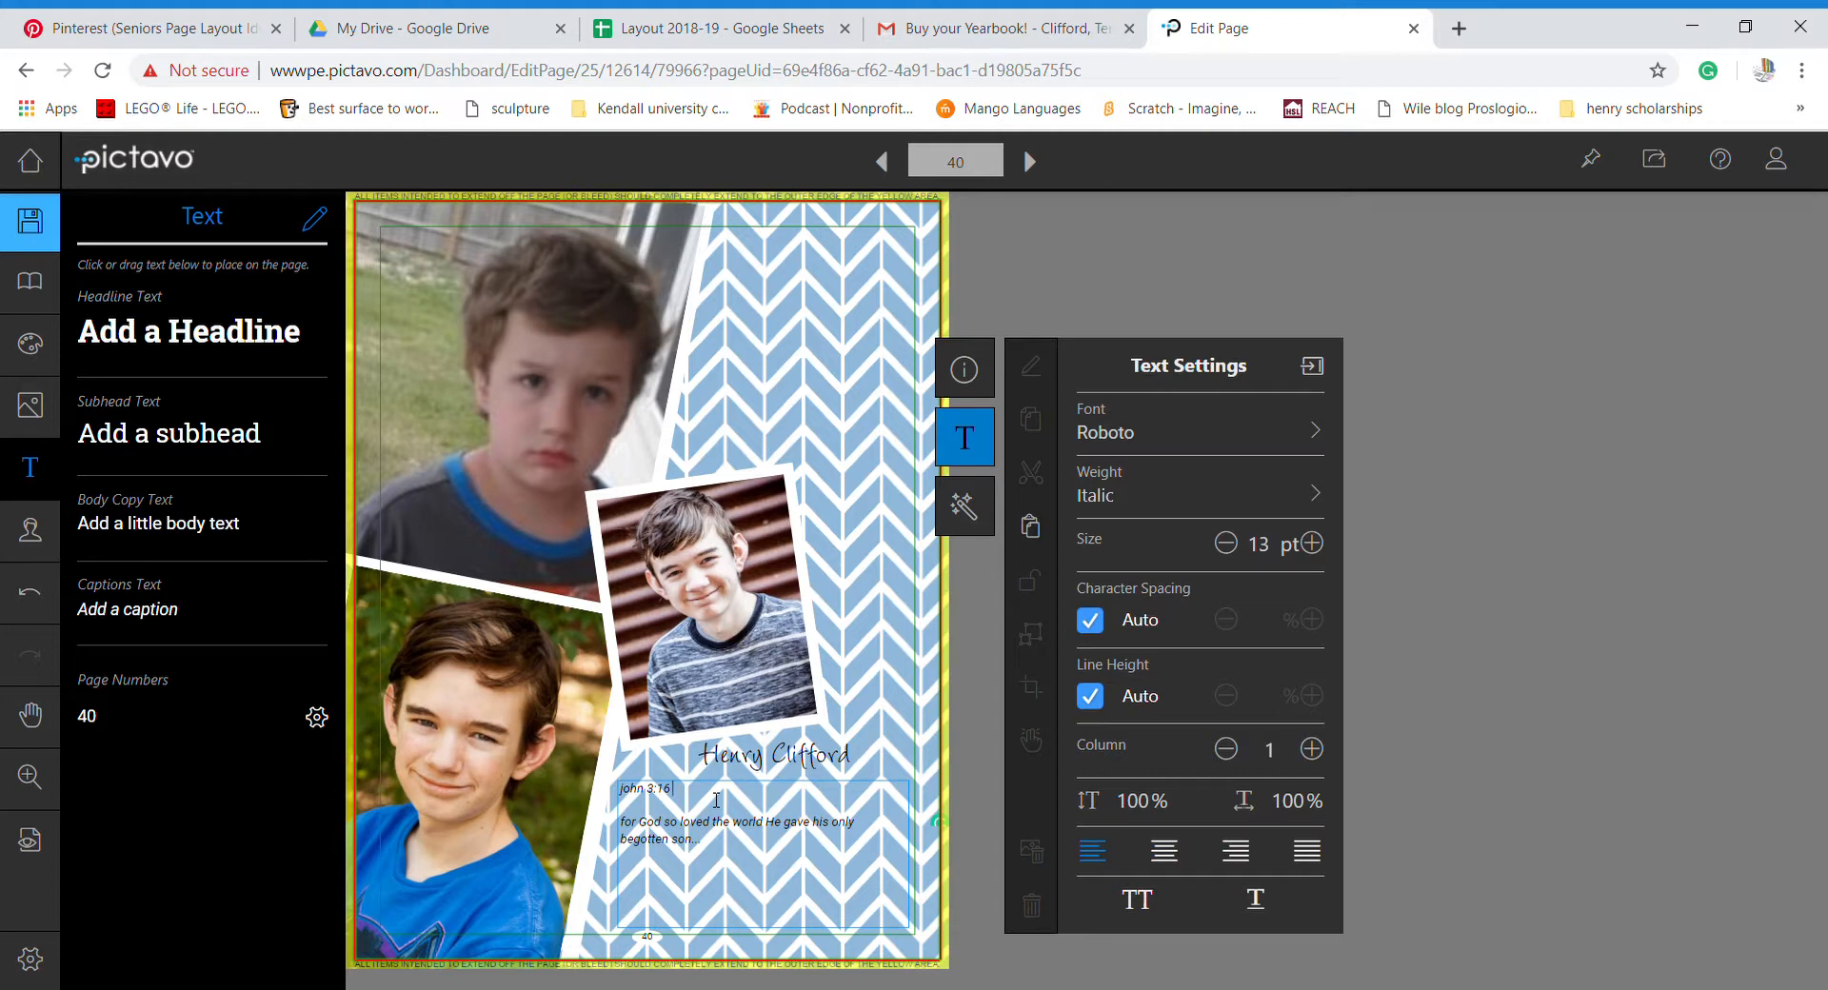
pyautogui.write('(NIV)')
# - Right-align the John 3:16 verse caption and deselect it to view the result
pyautogui.click(920, 781)
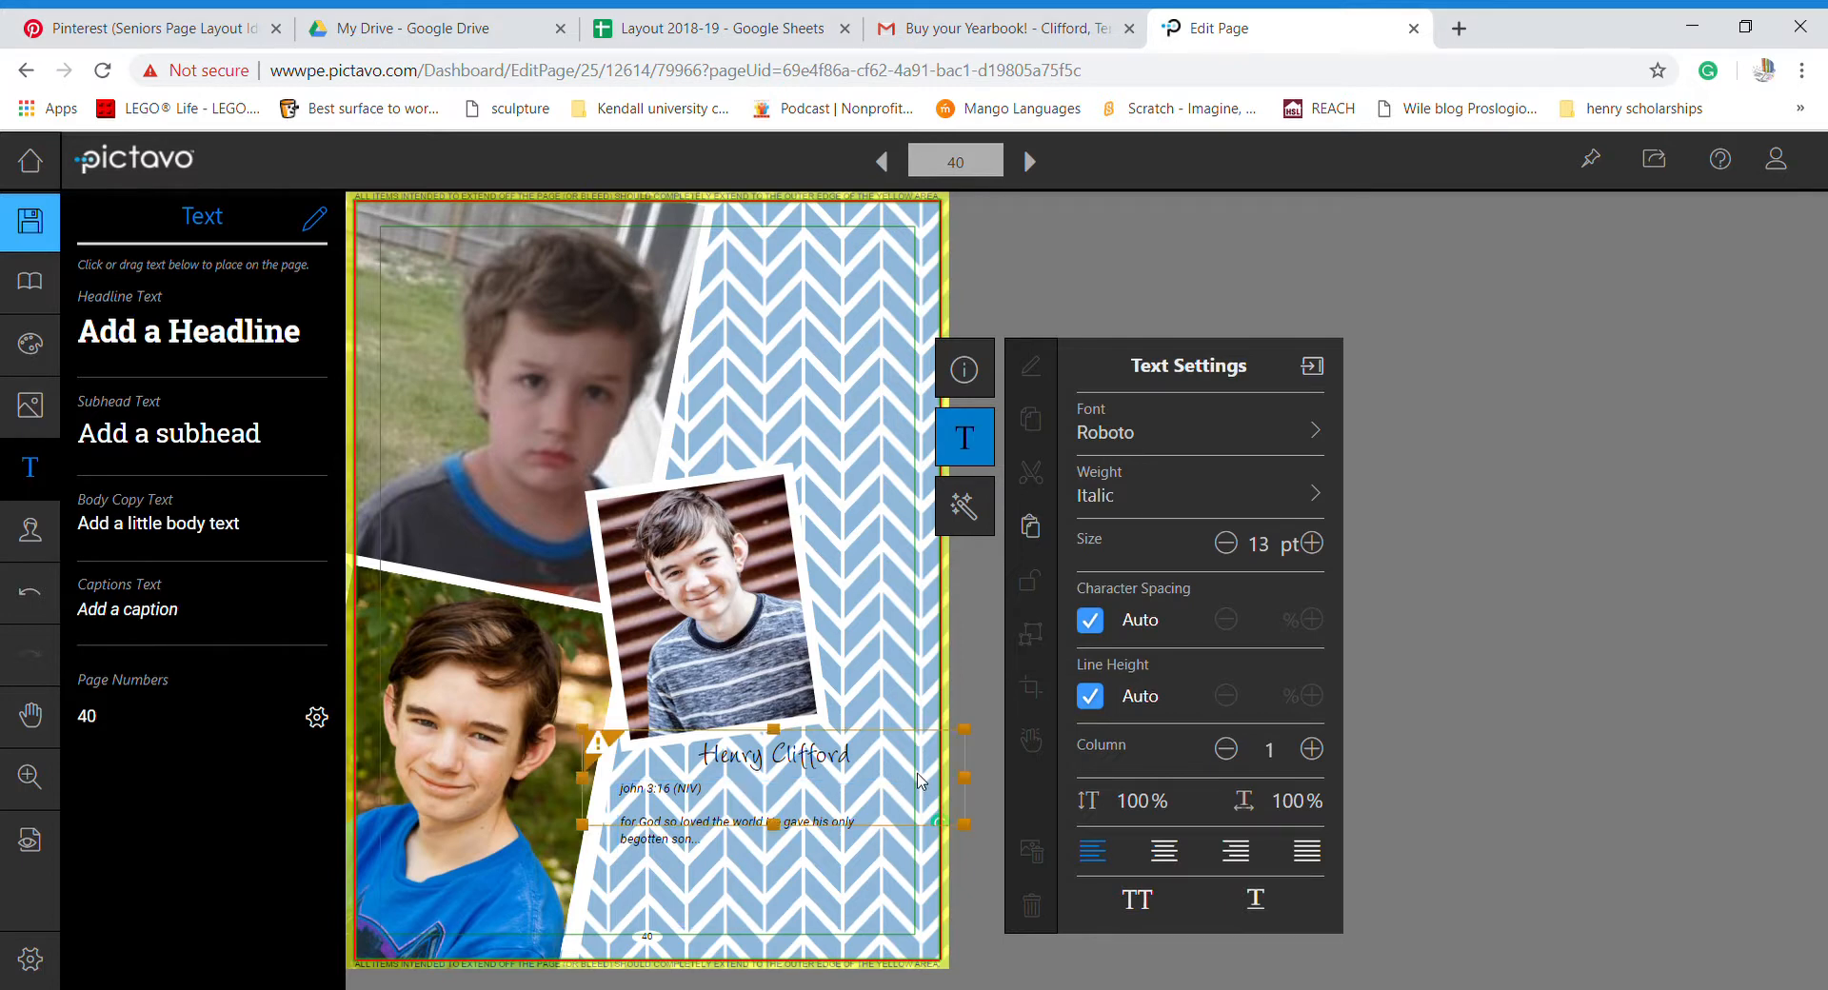
pyautogui.click(838, 865)
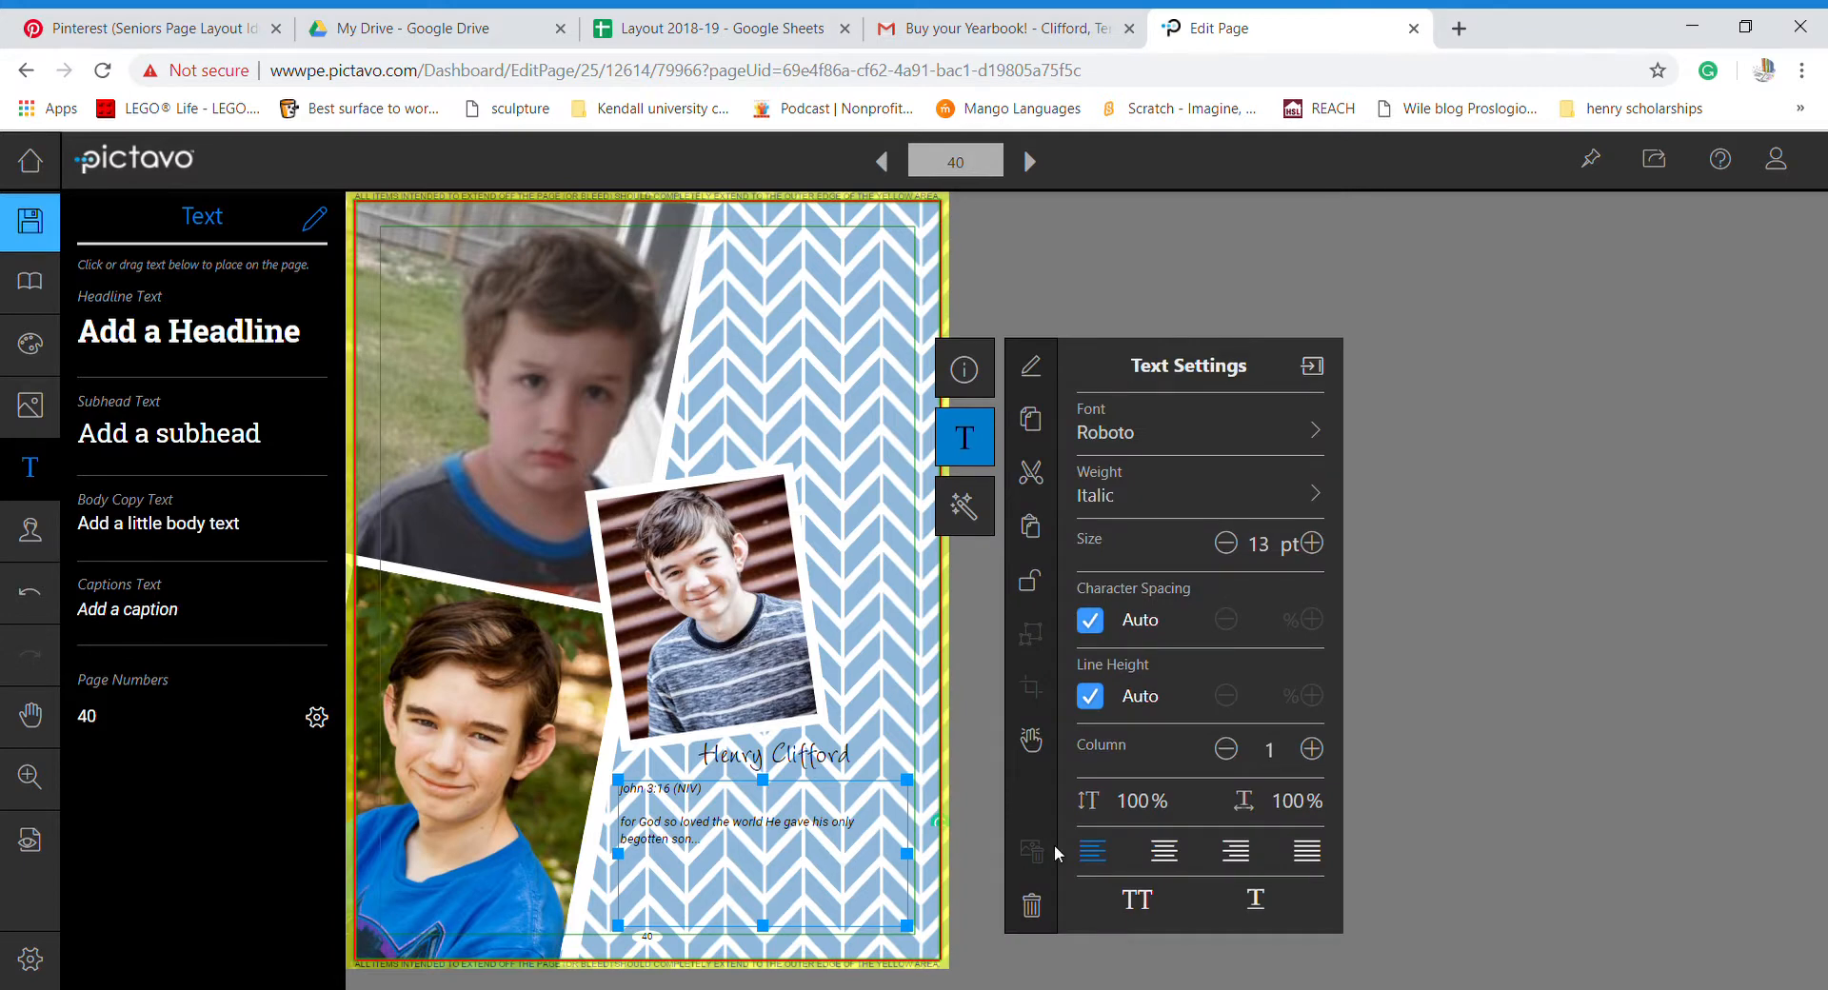
pyautogui.click(1238, 850)
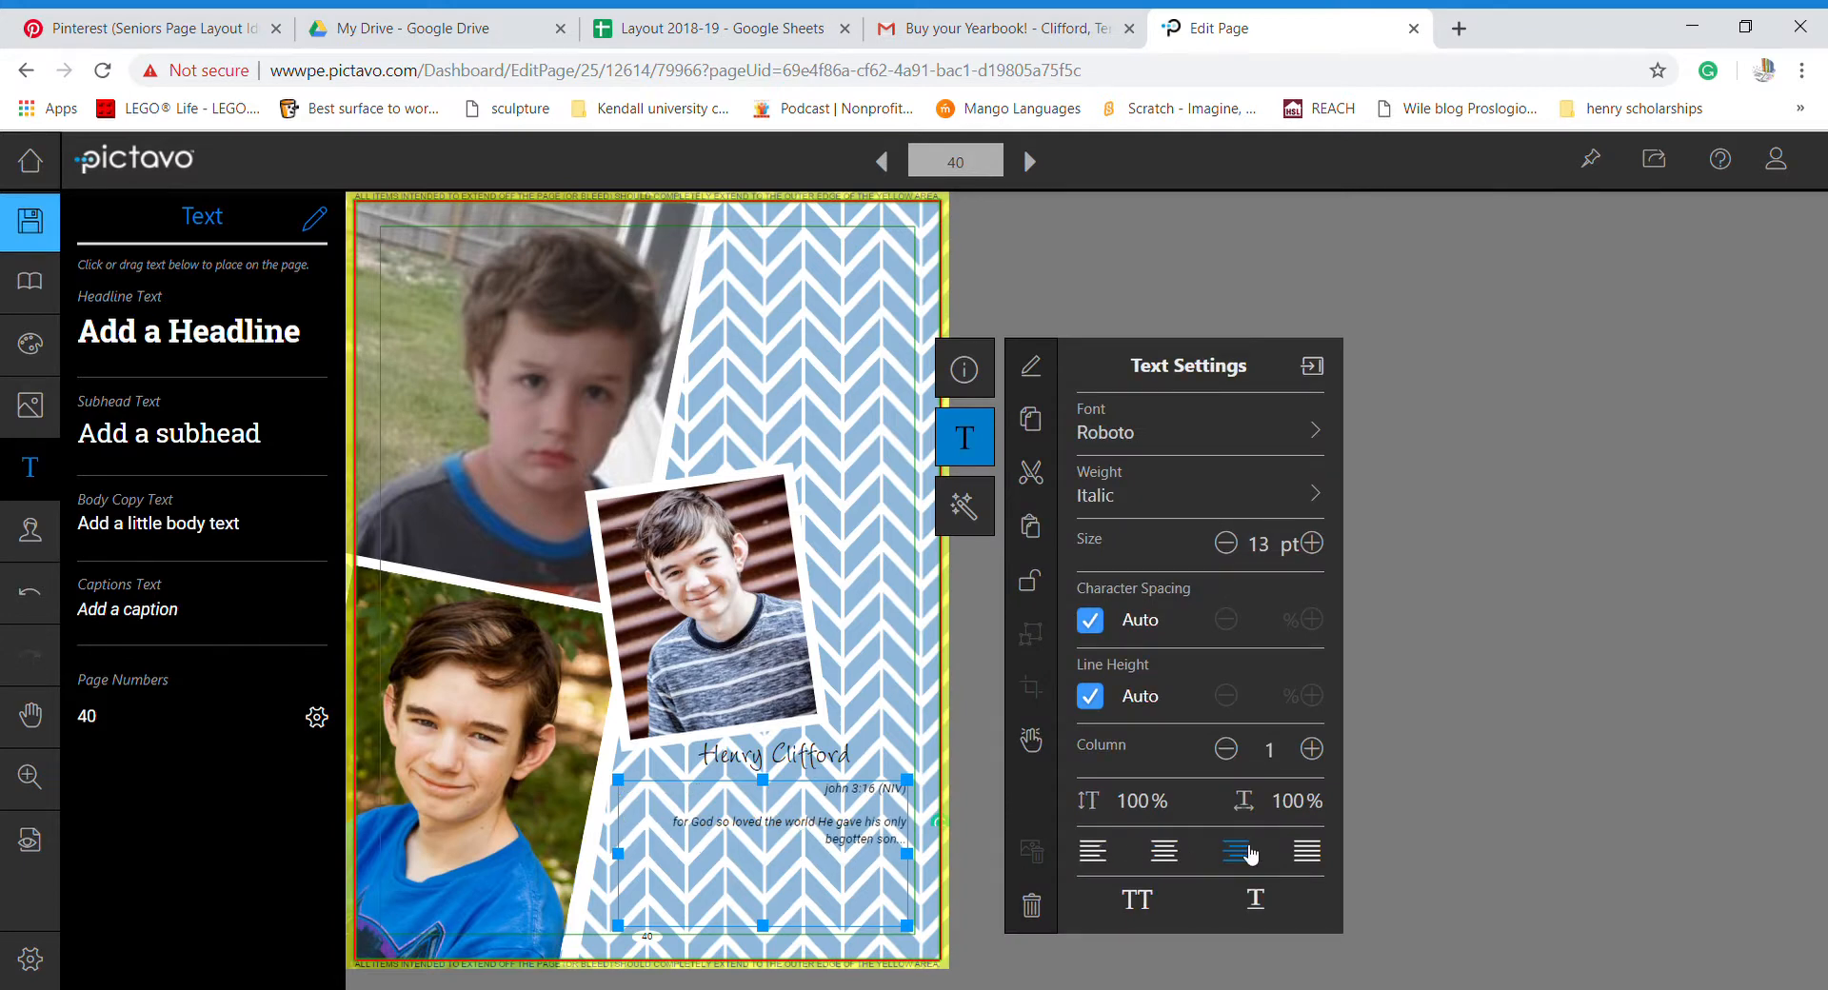
pyautogui.click(981, 849)
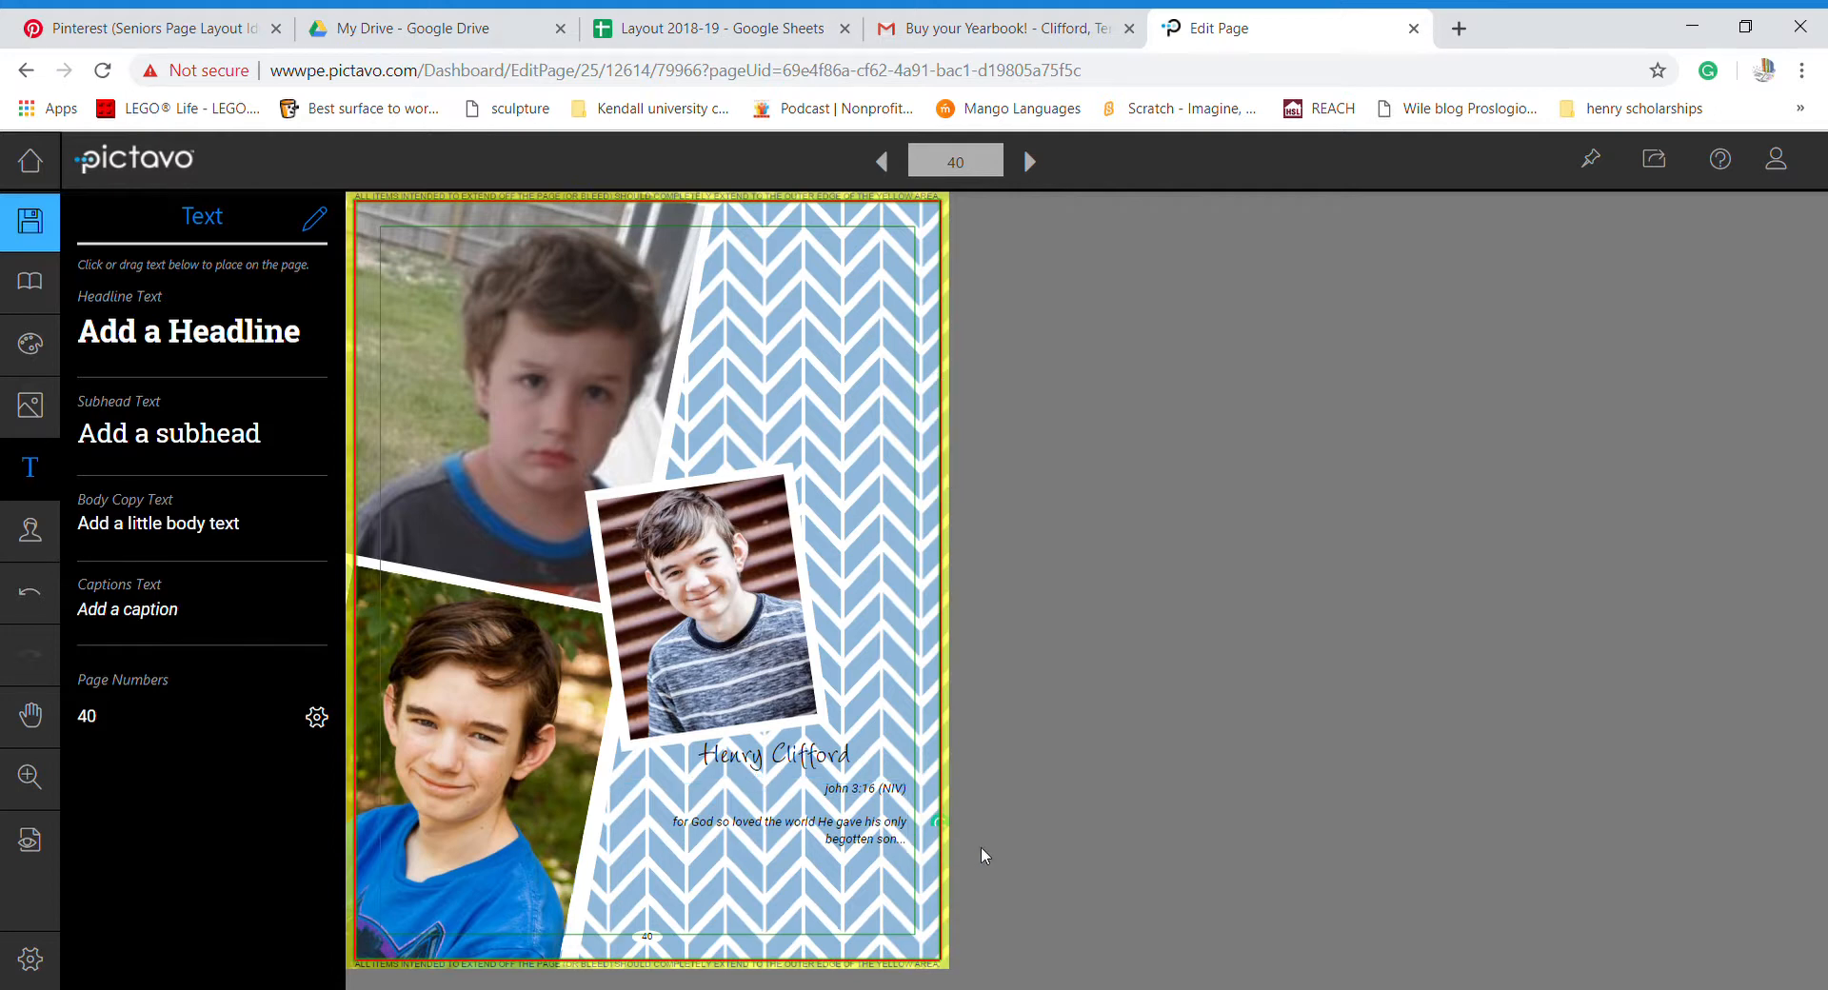